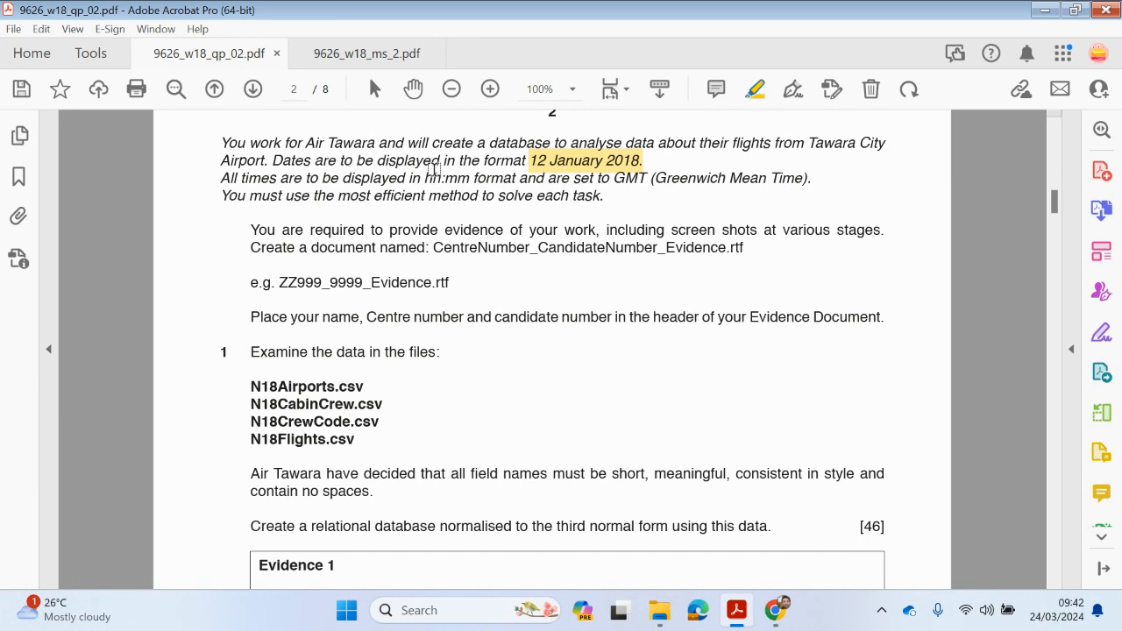
- Highlight the hh:mm time format, the most-efficient-method sentence, and the Evidence Document naming instruction with its ZZ999_9999_Evidence.rtf example
{"action": "left_click_drag", "start_coordinate": [426, 178], "coordinate": [470, 180]}
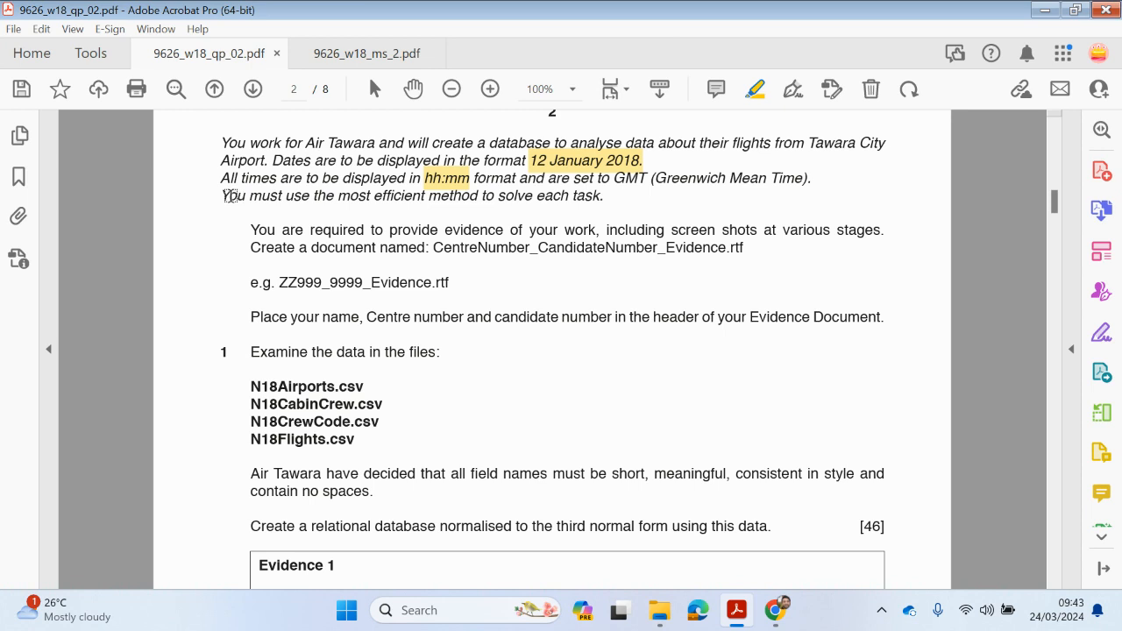
{"action": "left_click_drag", "start_coordinate": [224, 196], "coordinate": [599, 203]}
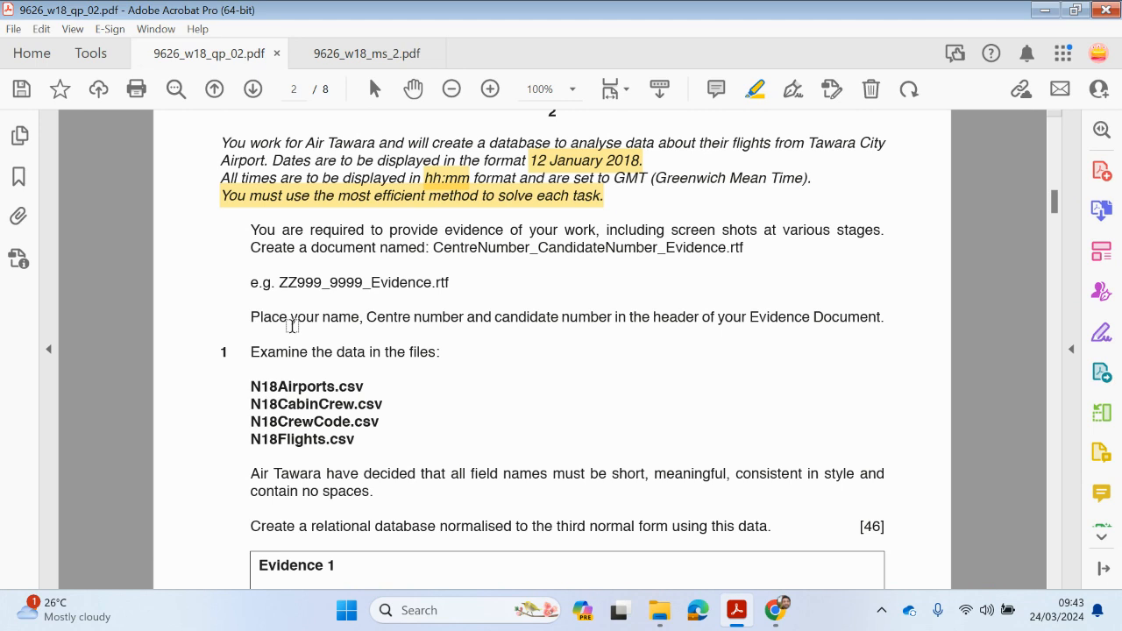
{"action": "mouse_move", "coordinate": [250, 245]}
{"action": "left_mouse_down"}
{"action": "mouse_move", "coordinate": [459, 286]}
{"action": "mouse_move", "coordinate": [449, 292]}
{"action": "left_mouse_up"}
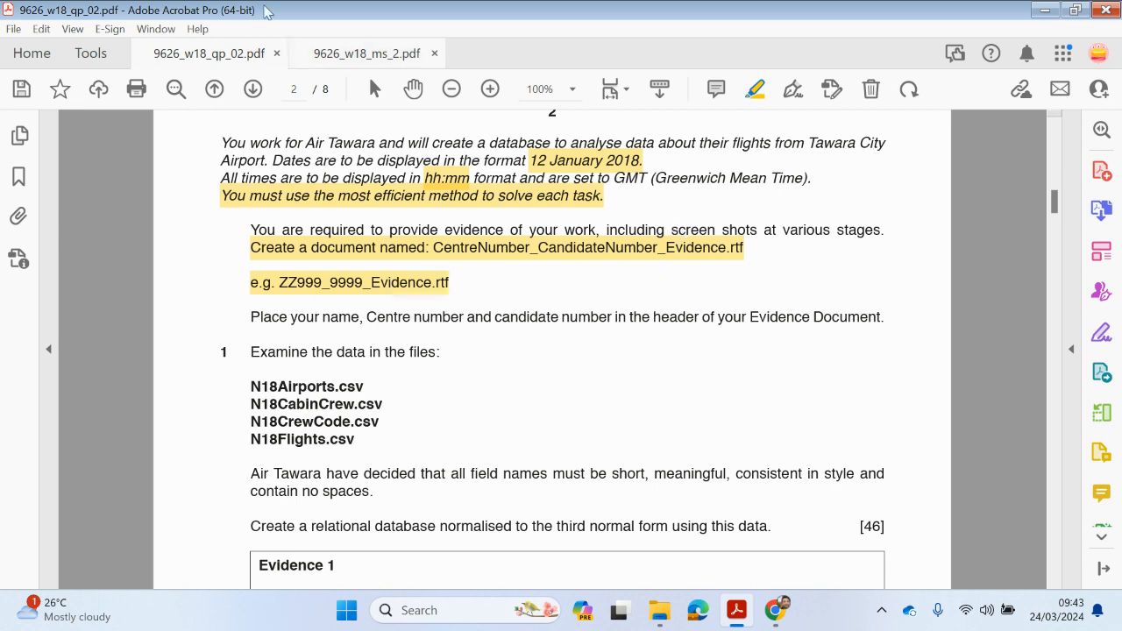
- Examine the Evidence 2 relationships in the 9626_w18_ms_2.pdf mark scheme, and return to task 1 of the question paper
{"action": "left_click", "coordinate": [321, 54]}
{"action": "scroll", "coordinate": [526, 385], "scroll_direction": "up", "scroll_amount": 4}
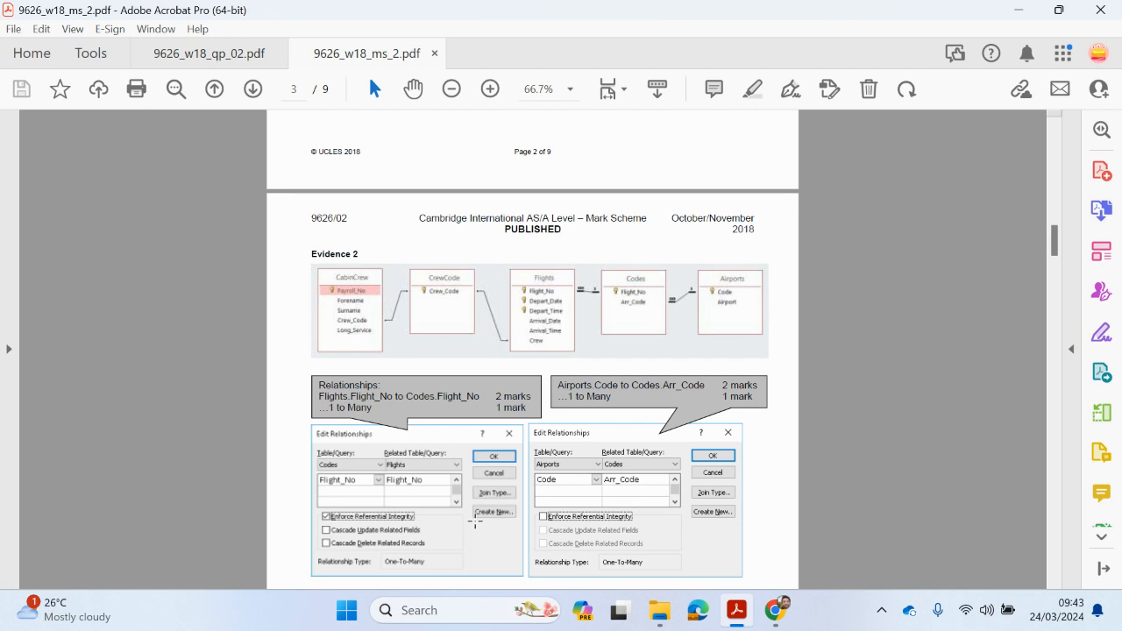
{"action": "left_click", "coordinate": [248, 54]}
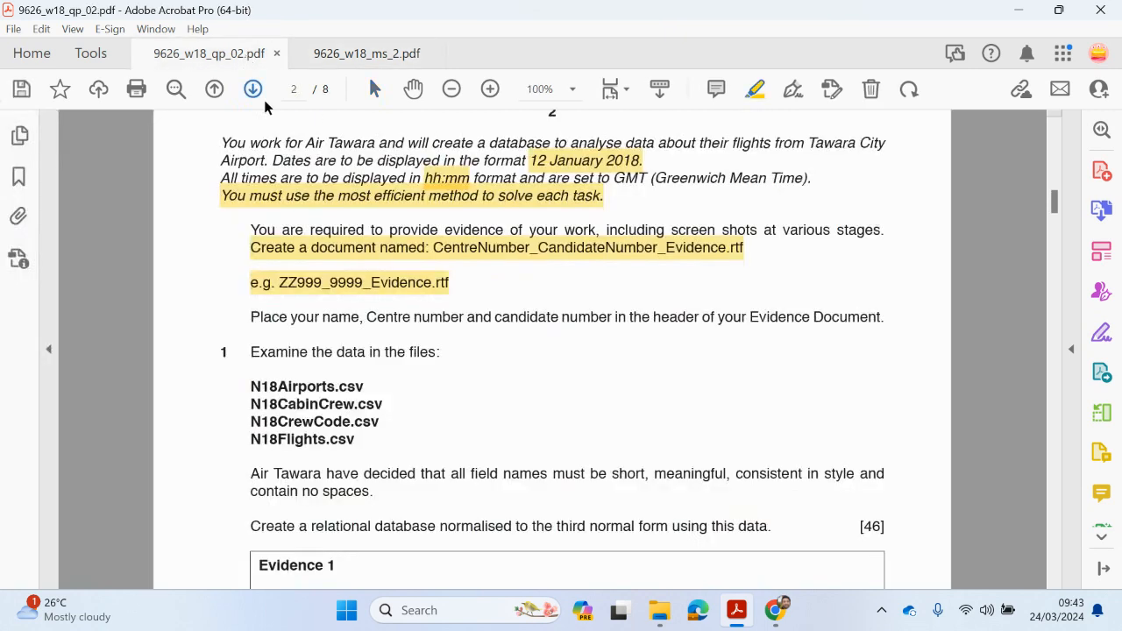
{"action": "scroll", "coordinate": [351, 403], "scroll_direction": "down", "scroll_amount": 1}
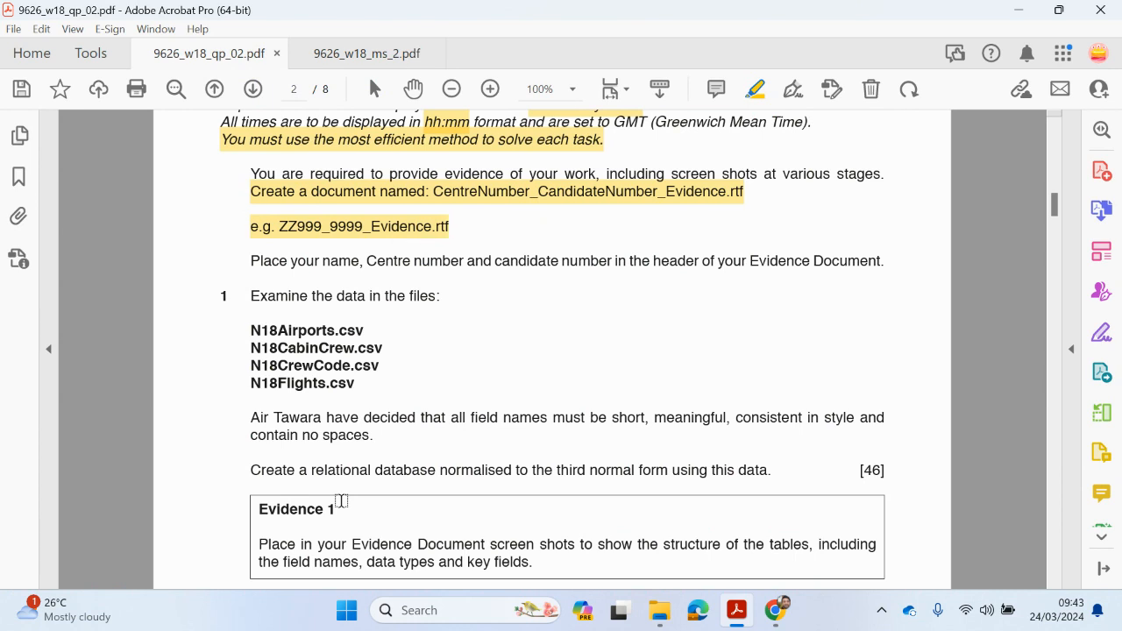
{"action": "scroll", "coordinate": [452, 421], "scroll_direction": "down", "scroll_amount": 1}
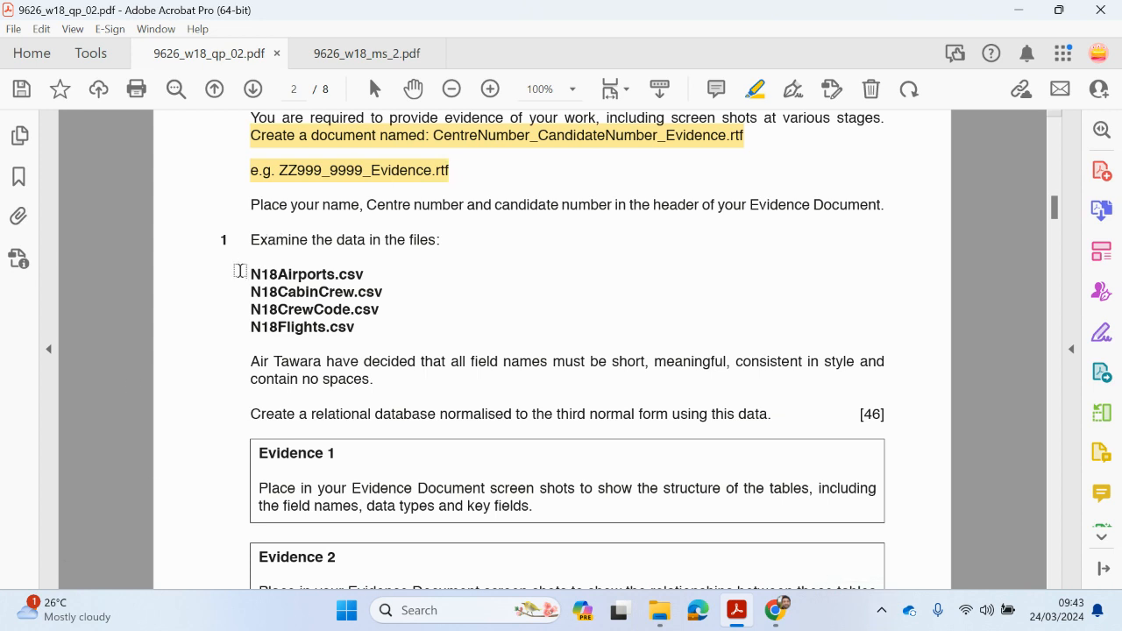
{"action": "left_click_drag", "start_coordinate": [364, 274], "coordinate": [426, 242]}
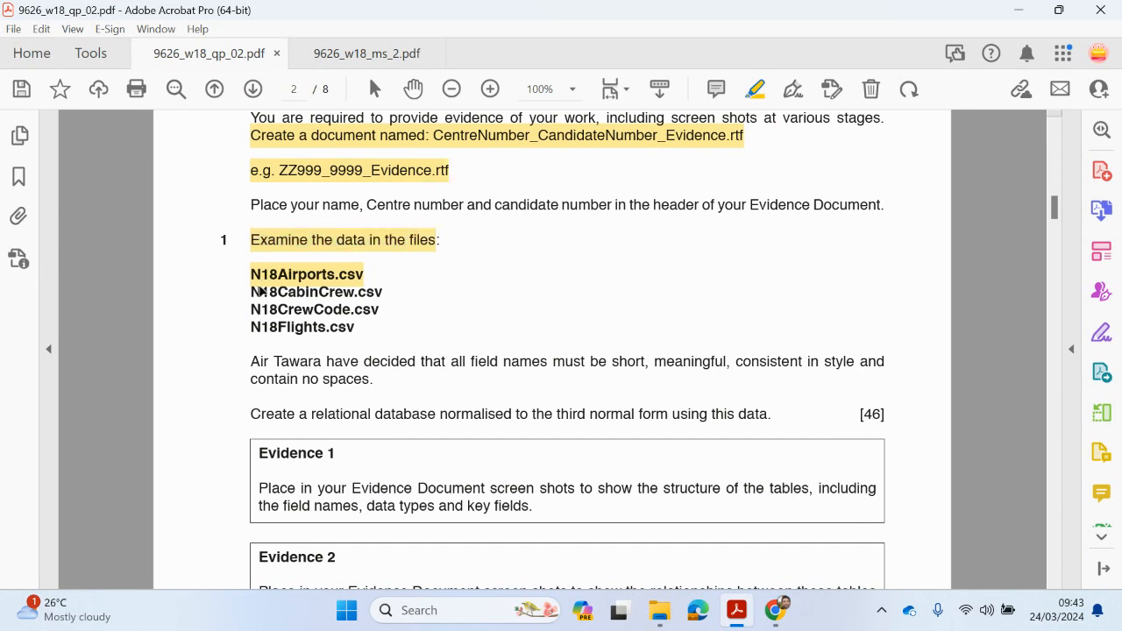
{"action": "left_click_drag", "start_coordinate": [249, 295], "coordinate": [257, 294]}
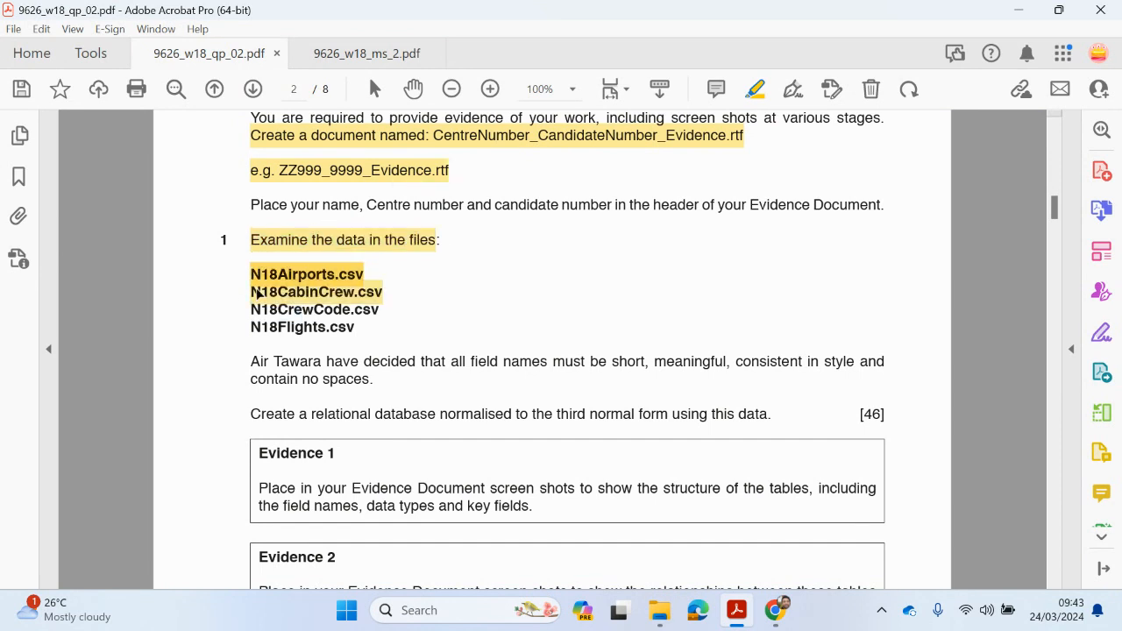
{"action": "left_click_drag", "start_coordinate": [352, 317], "coordinate": [242, 307]}
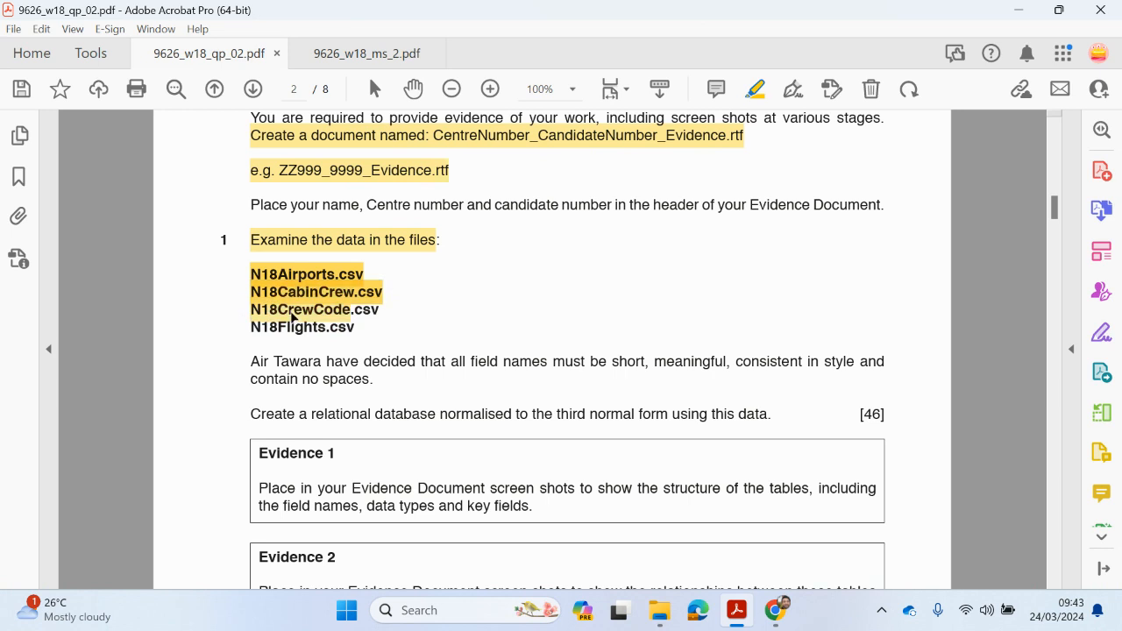
{"action": "key", "text": "ctrl+z"}
{"action": "key", "text": "ctrl+z"}
{"action": "key", "text": "ctrl+z"}
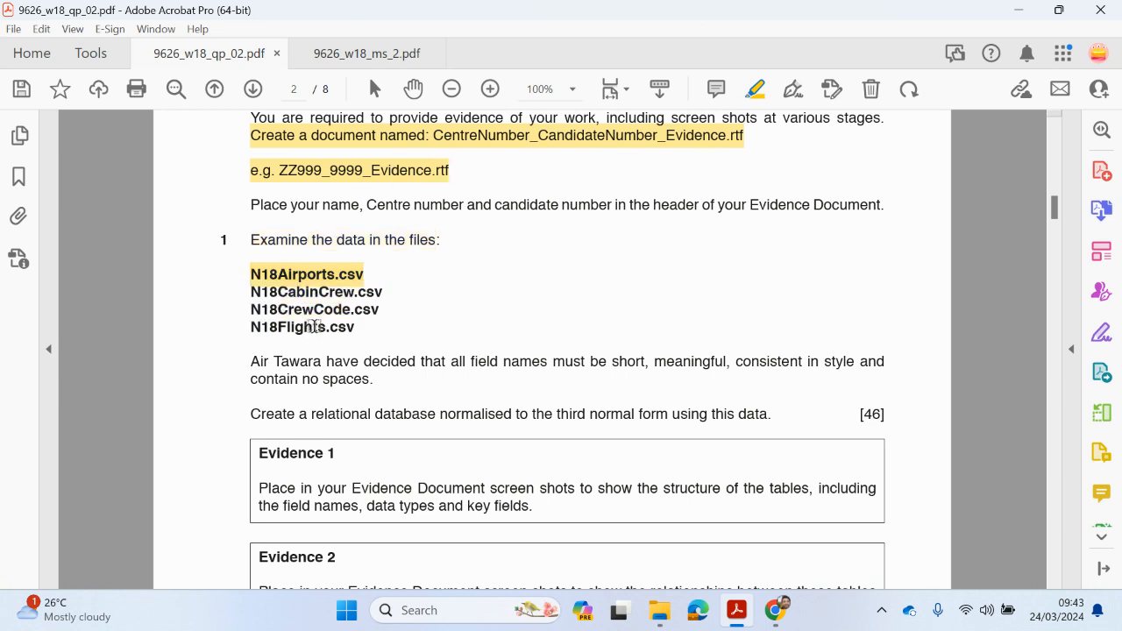
{"action": "key", "text": "ctrl+z"}
- Highlight the four CSV file names in task 1, the instruction to examine the data, and the sentence on field-name rules
{"action": "left_click_drag", "start_coordinate": [248, 268], "coordinate": [348, 327]}
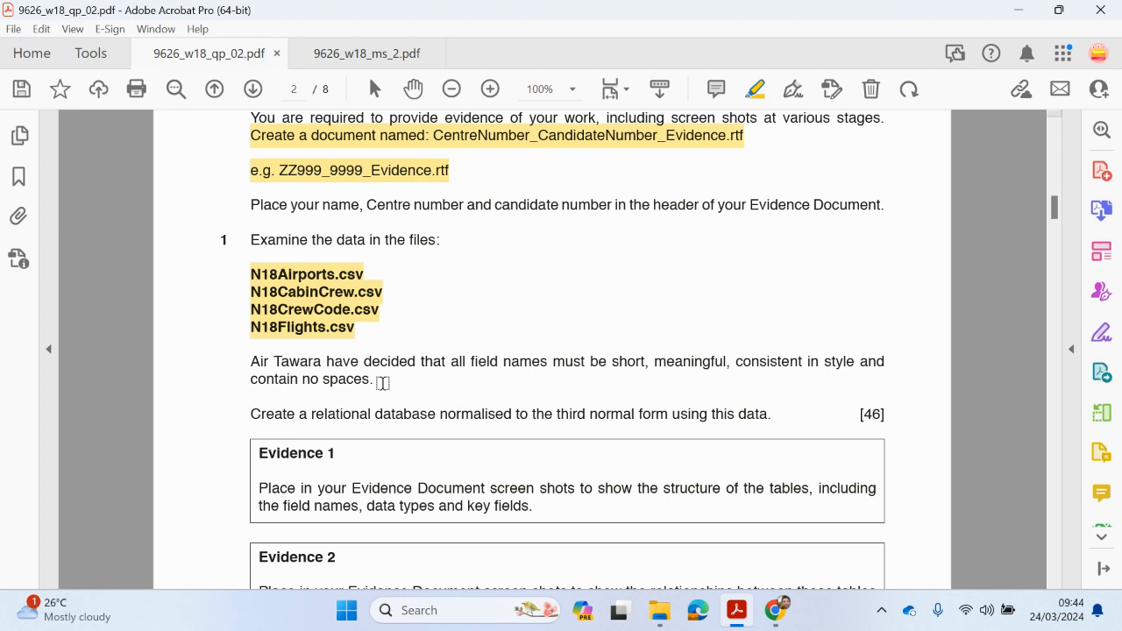
{"action": "left_click_drag", "start_coordinate": [252, 239], "coordinate": [440, 240]}
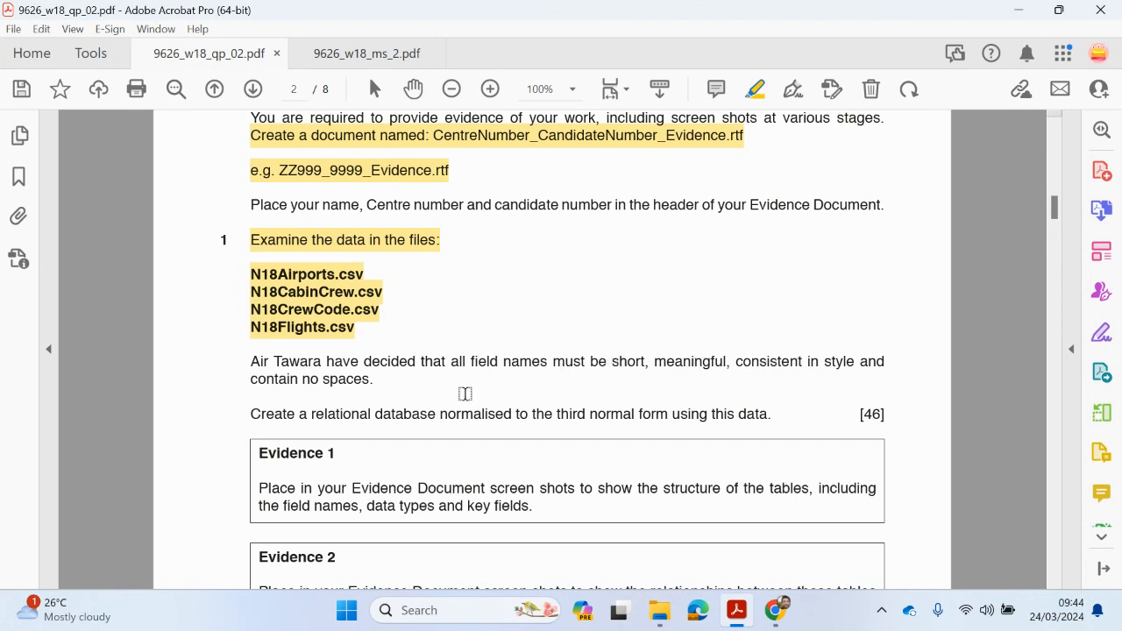
{"action": "left_click_drag", "start_coordinate": [253, 354], "coordinate": [374, 383]}
- Switch to File Explorer and create an Excel workbook named All_Data in the 9626_w18_sf_02 folder
{"action": "left_click", "coordinate": [659, 614]}
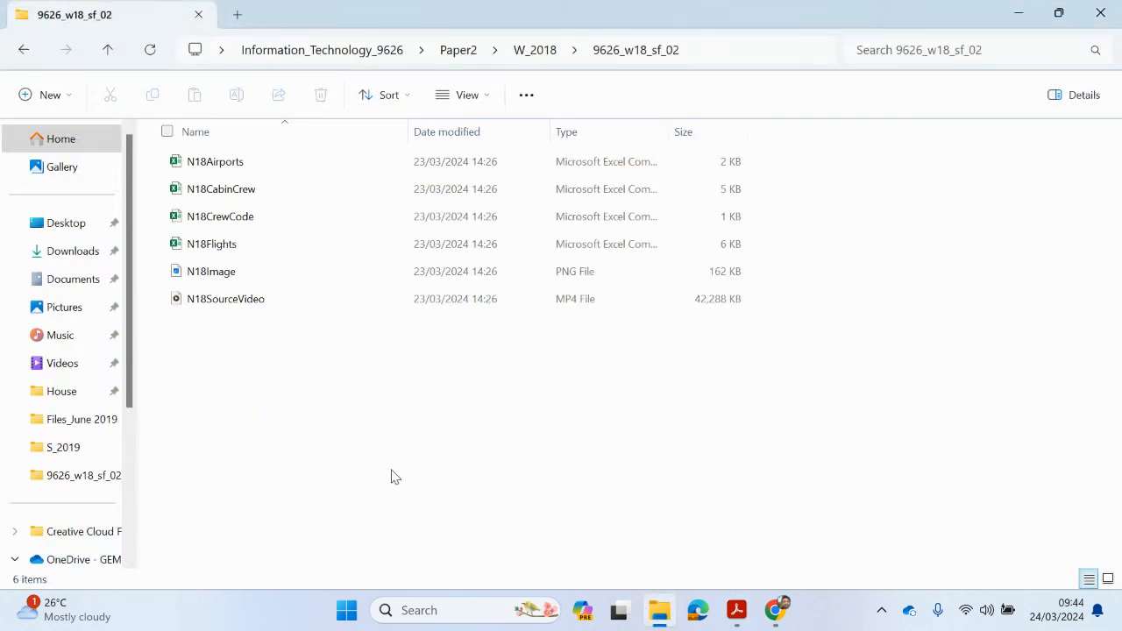
{"action": "right_click", "coordinate": [340, 378]}
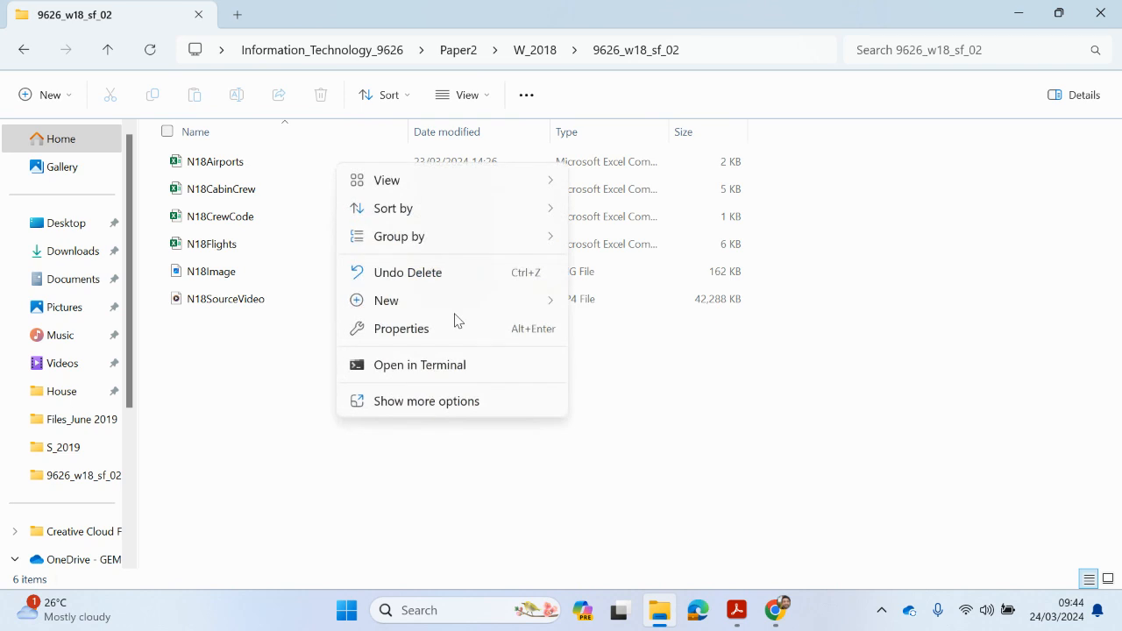
{"action": "mouse_move", "coordinate": [491, 301]}
{"action": "left_click", "coordinate": [674, 293]}
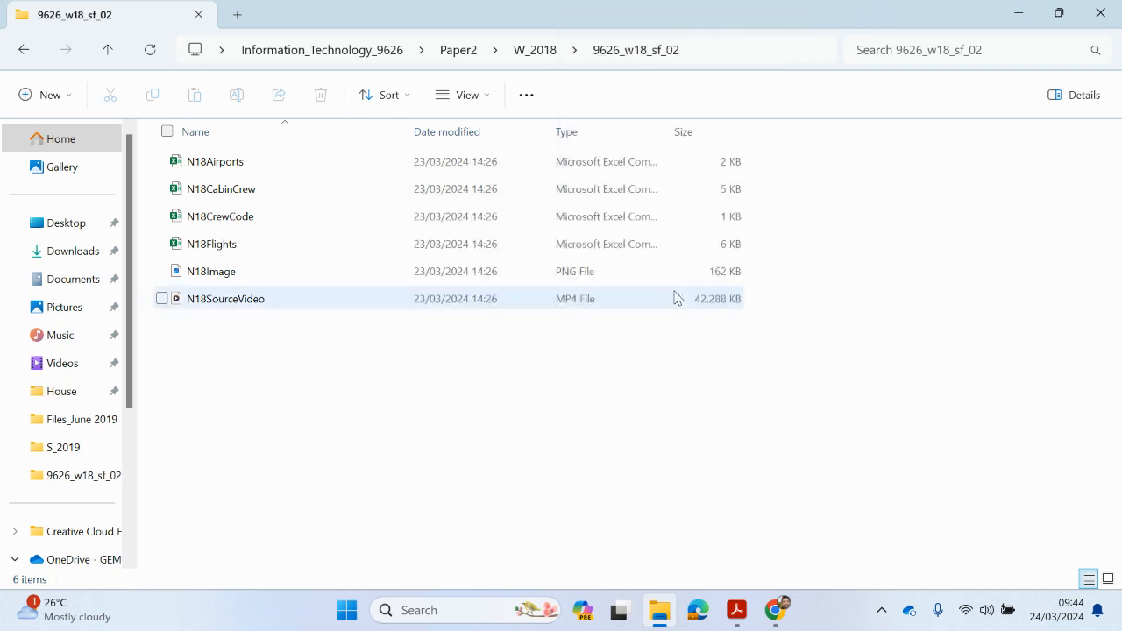
{"action": "type", "text": "A"}
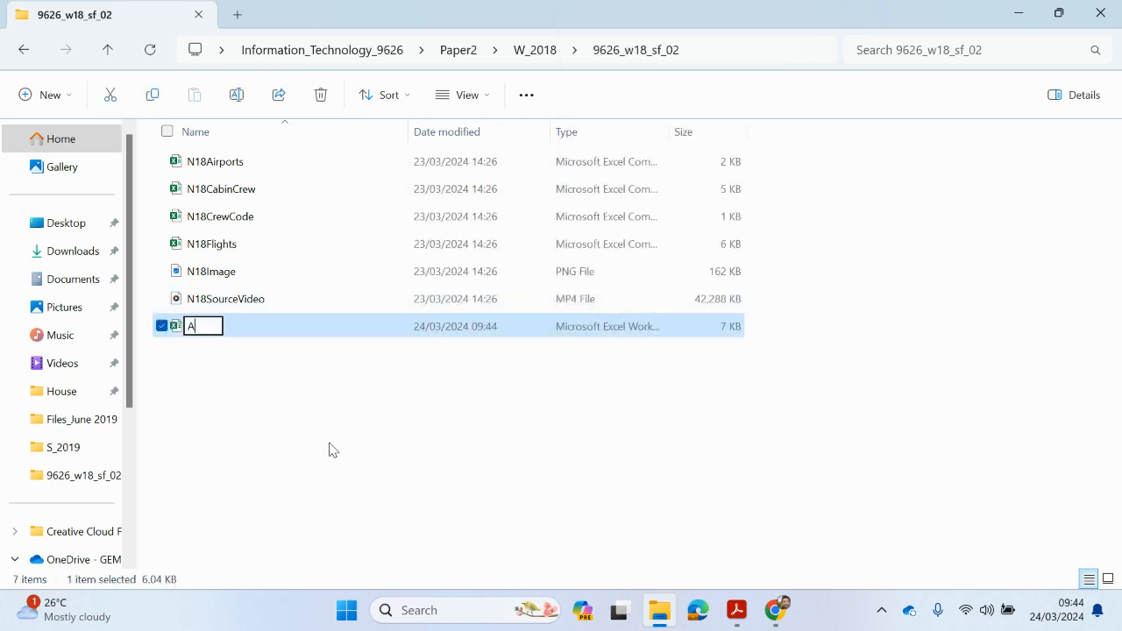
{"action": "type", "text": "ll_Da"}
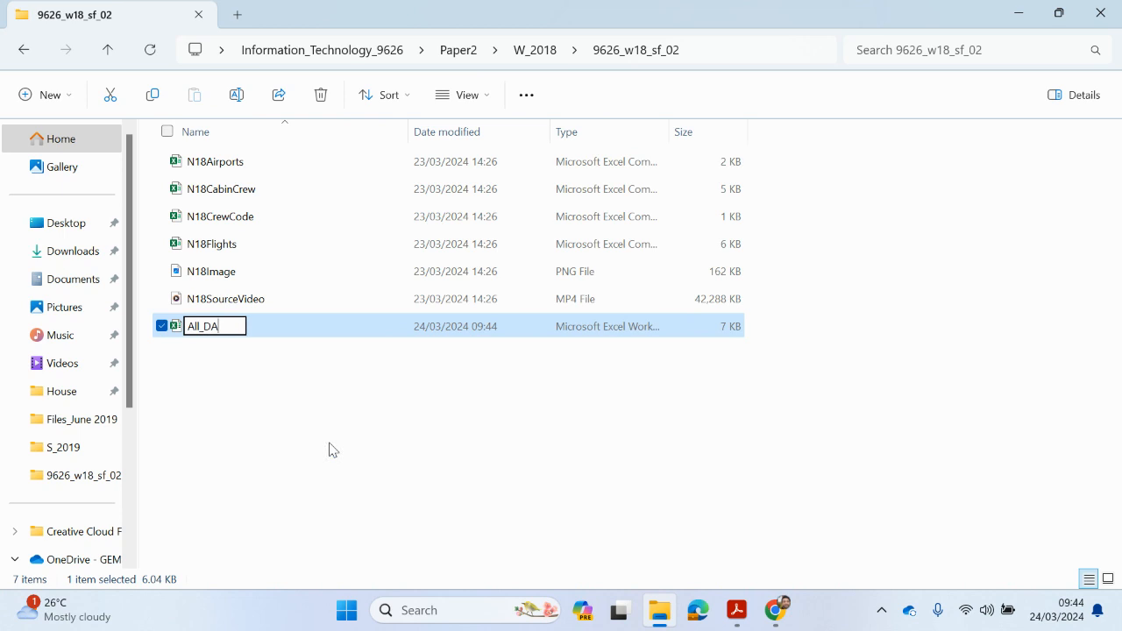
{"action": "key", "text": "BackSpace"}
{"action": "left_click", "coordinate": [357, 431]}
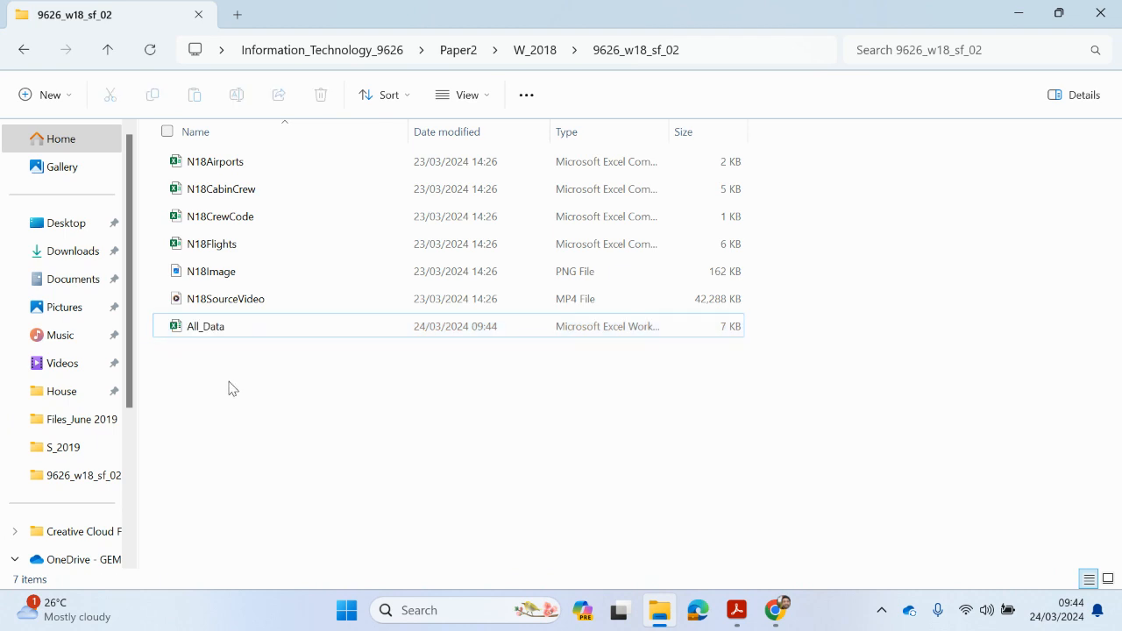
- Open the All_Data workbook in Excel and add three worksheets for a total of four
{"action": "left_click", "coordinate": [226, 330]}
{"action": "double_click", "coordinate": [226, 330]}
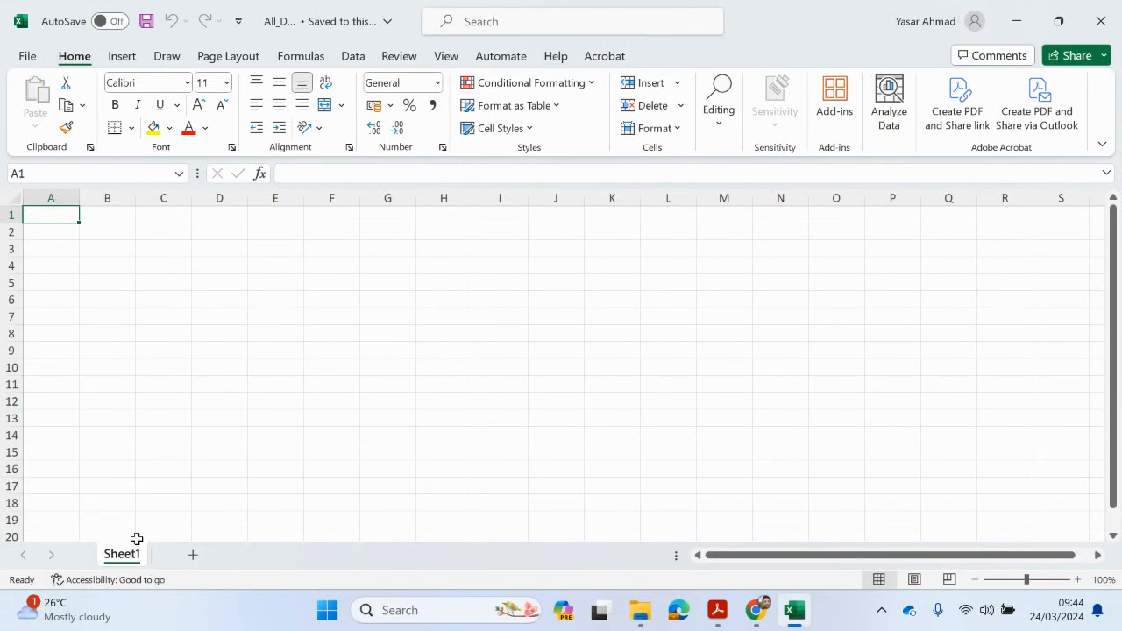
{"action": "left_click", "coordinate": [193, 554]}
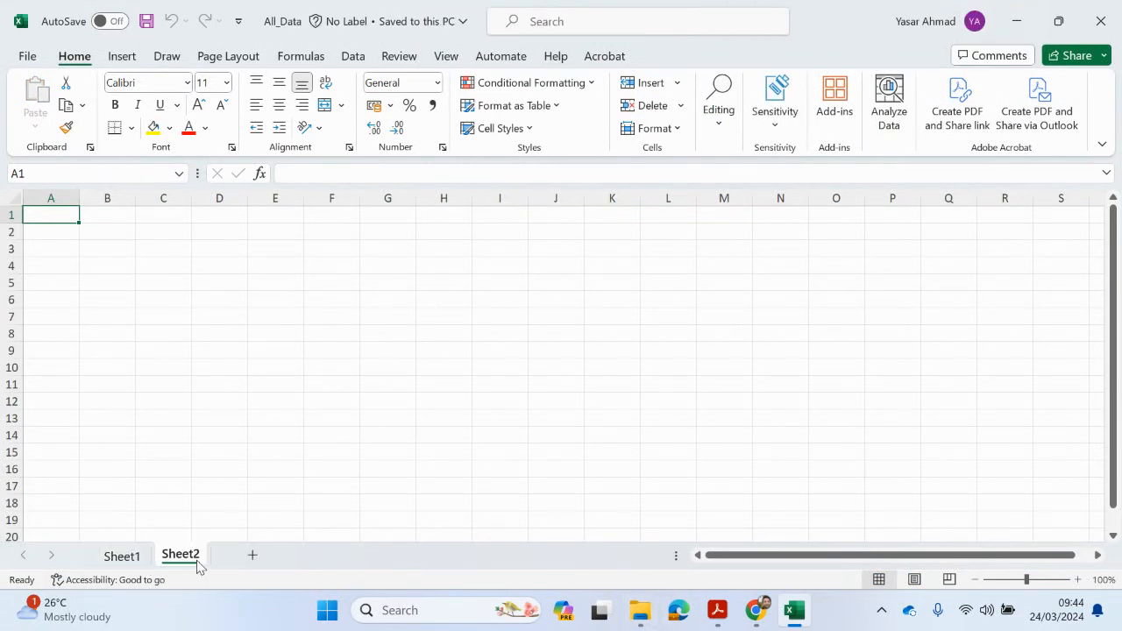
{"action": "left_click", "coordinate": [253, 555]}
{"action": "left_click", "coordinate": [312, 555]}
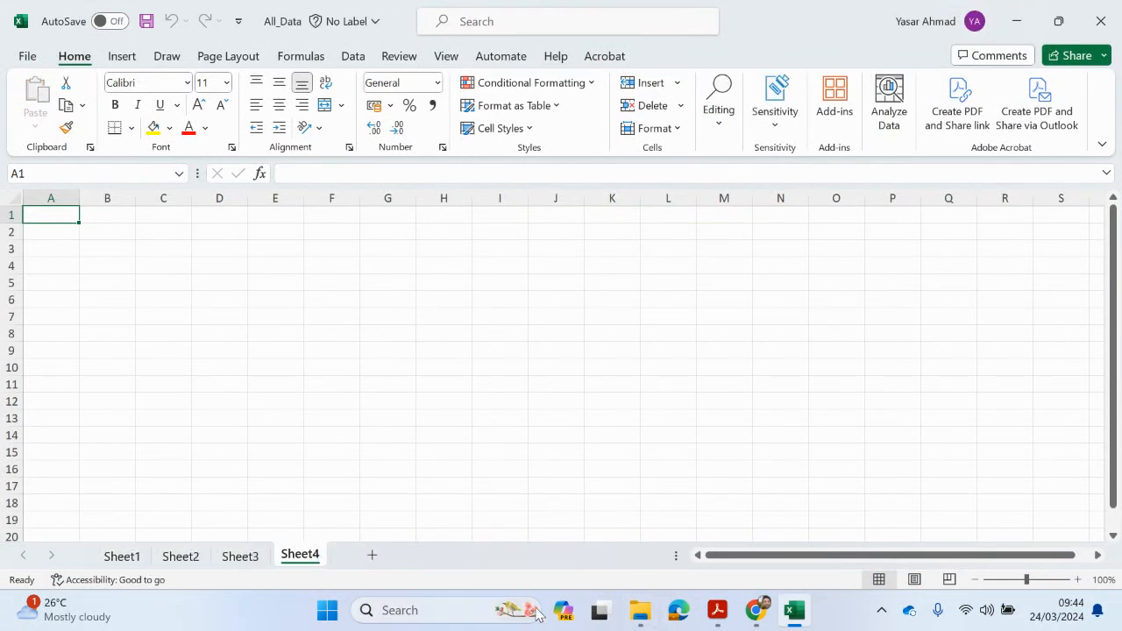
- Copy the N18Airports file name from File Explorer and rename Sheet1 of All_Data with it
{"action": "left_click", "coordinate": [639, 610]}
{"action": "right_click", "coordinate": [225, 170]}
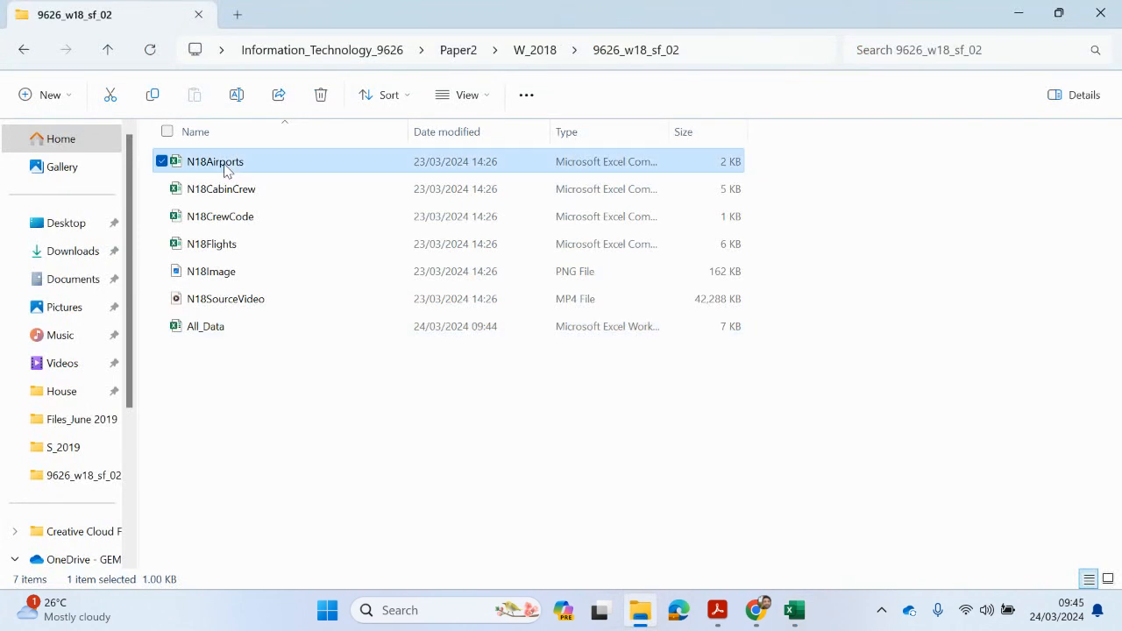
{"action": "left_click", "coordinate": [315, 188]}
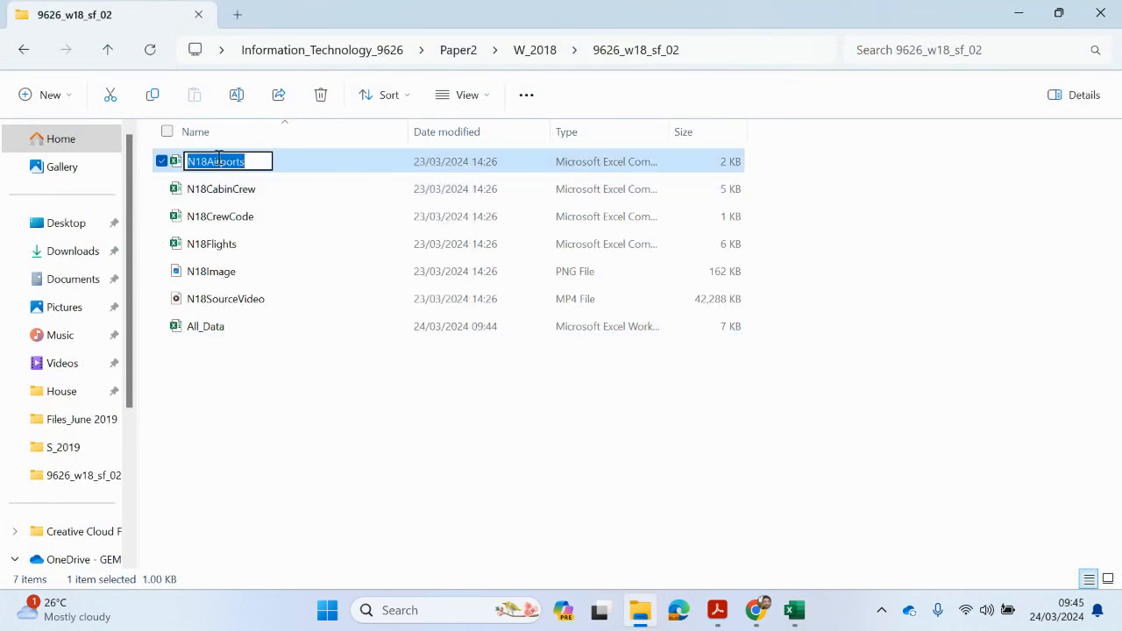
{"action": "right_click", "coordinate": [229, 162]}
{"action": "left_click", "coordinate": [161, 218]}
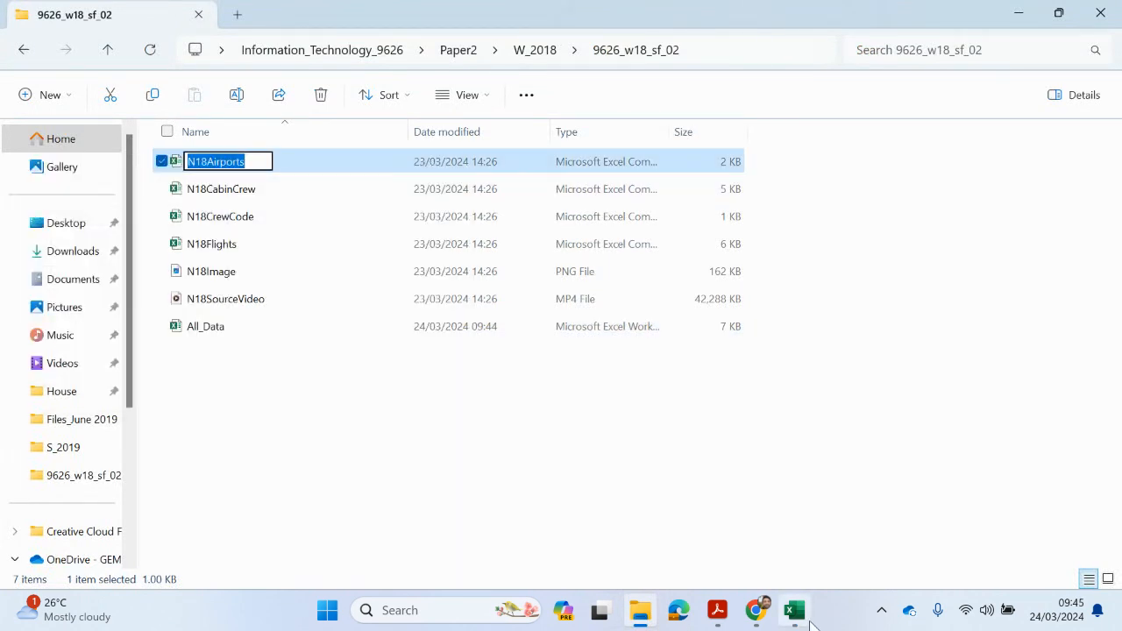
{"action": "left_click", "coordinate": [794, 610]}
{"action": "left_click", "coordinate": [118, 557]}
{"action": "double_click", "coordinate": [119, 556]}
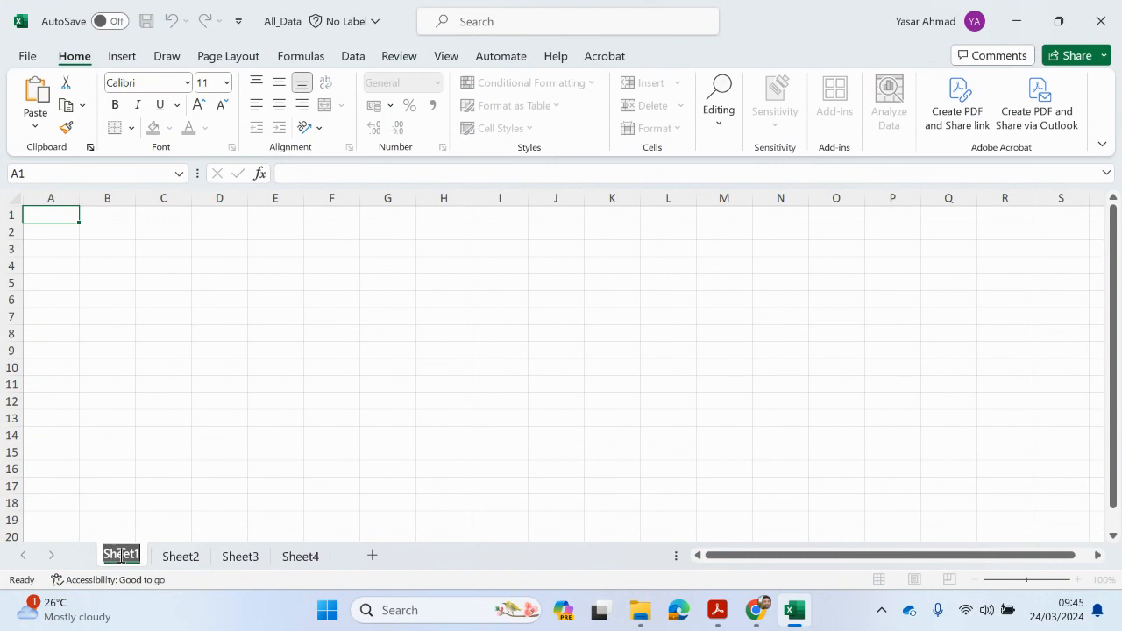
{"action": "key", "text": "ctrl+v"}
{"action": "left_click", "coordinate": [203, 561]}
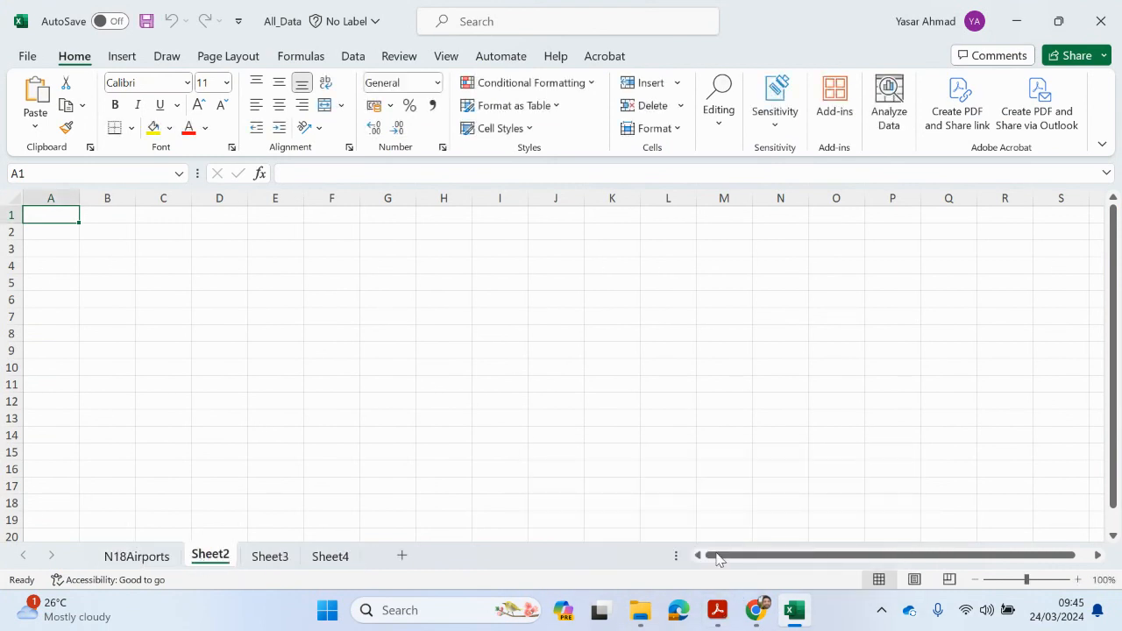
- Copy the N18CabinCrew file name from File Explorer and rename Sheet2 of All_Data with it
{"action": "mouse_move", "coordinate": [716, 614]}
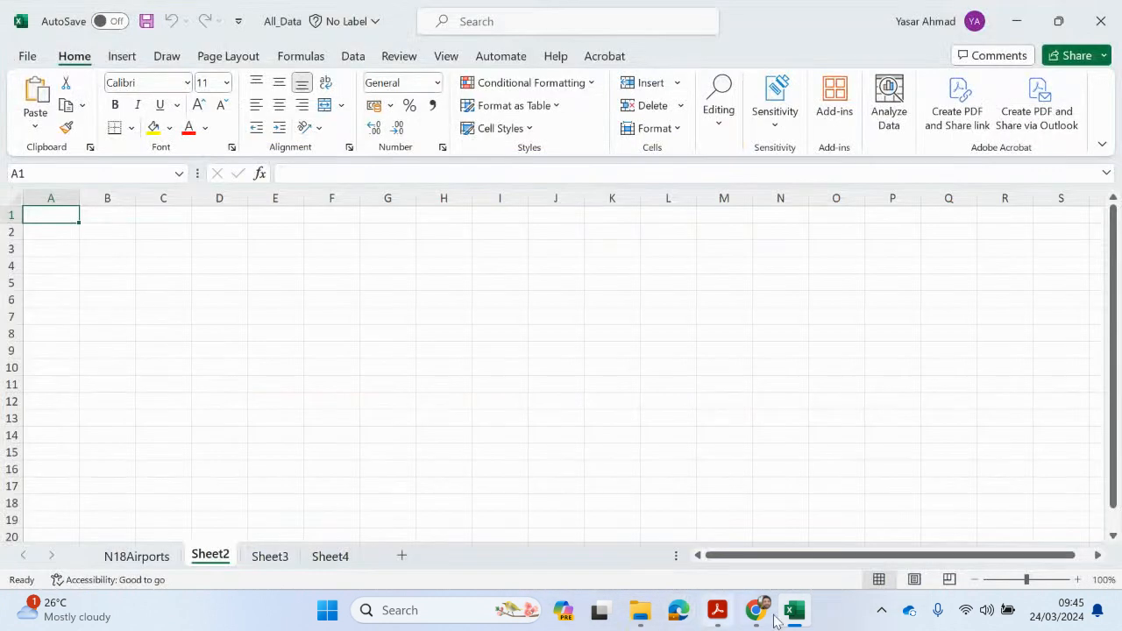
{"action": "left_click", "coordinate": [640, 610]}
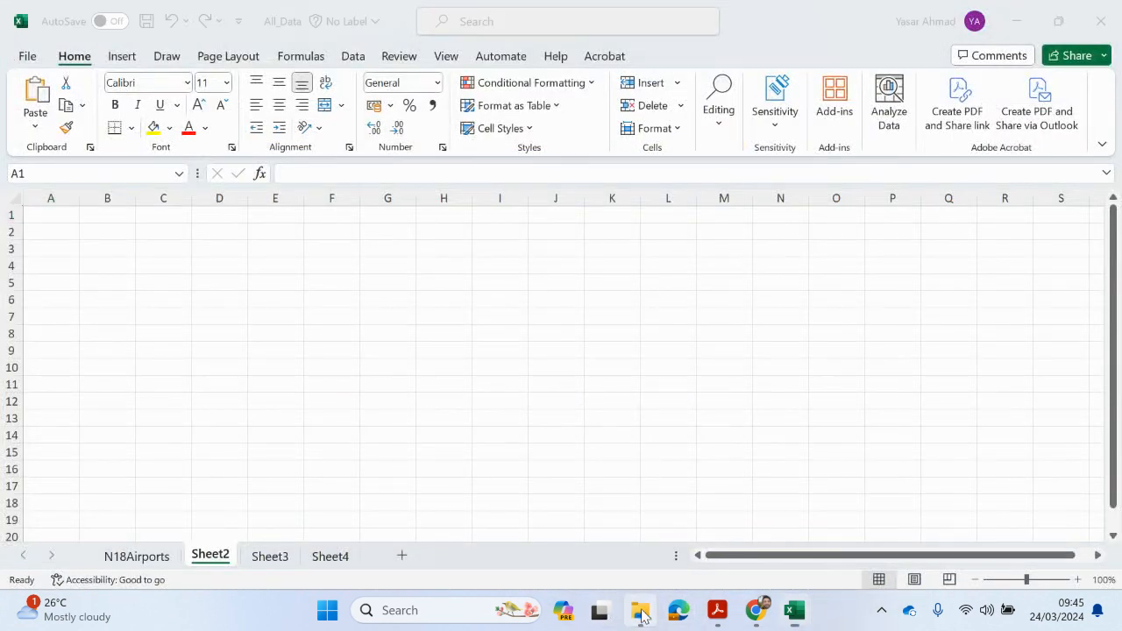
{"action": "right_click", "coordinate": [236, 189]}
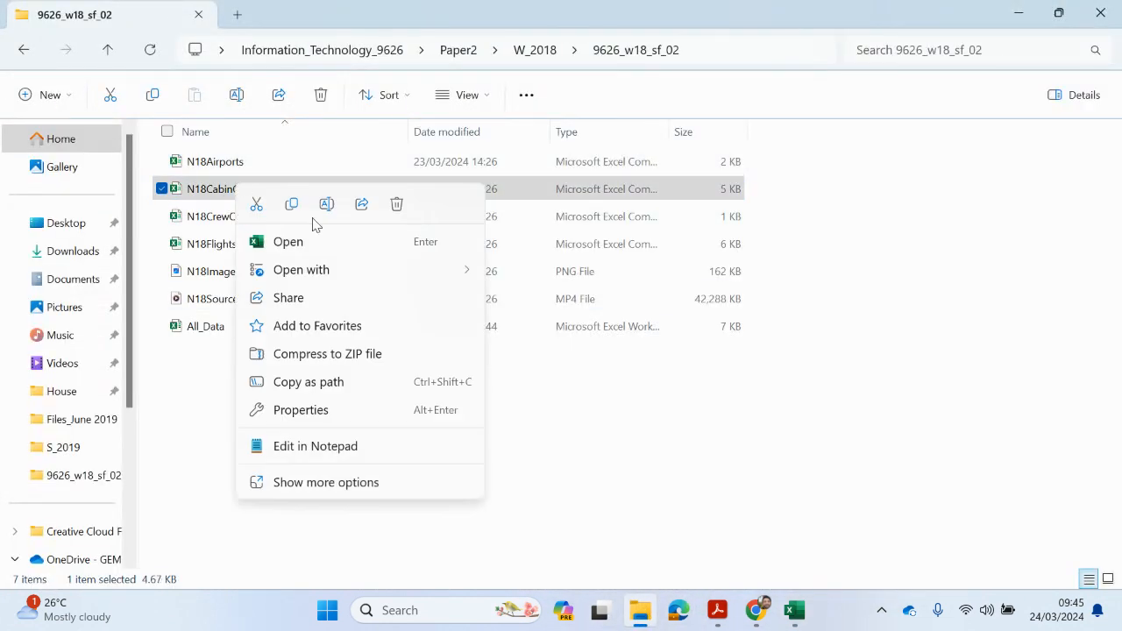
{"action": "left_click", "coordinate": [326, 203]}
{"action": "right_click", "coordinate": [242, 189]}
{"action": "left_click", "coordinate": [183, 250]}
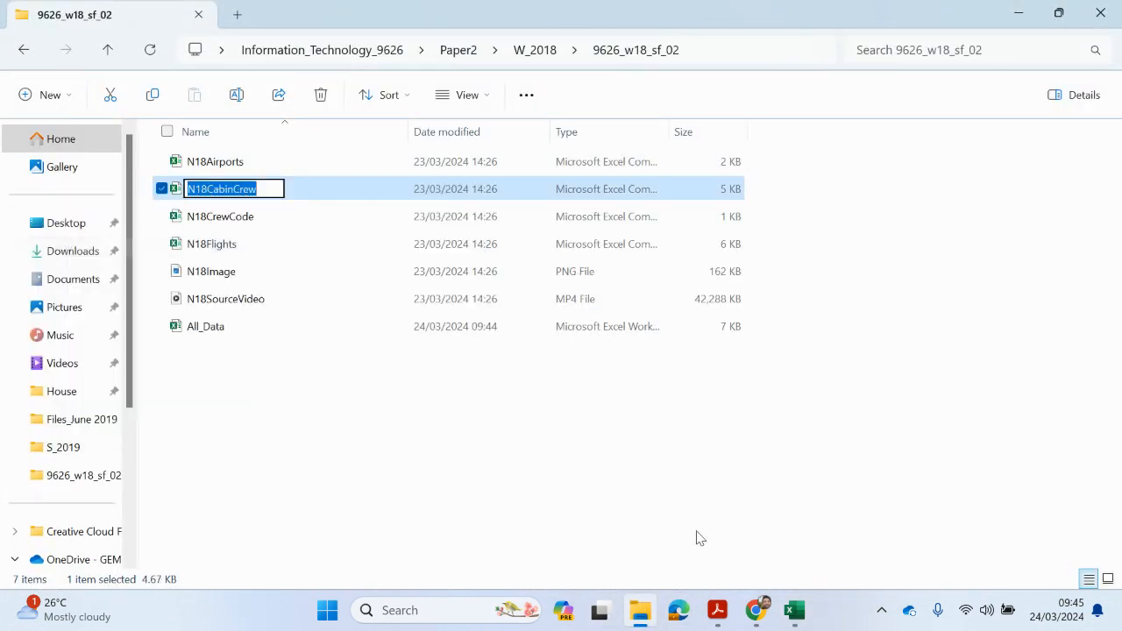
{"action": "left_click", "coordinate": [794, 610]}
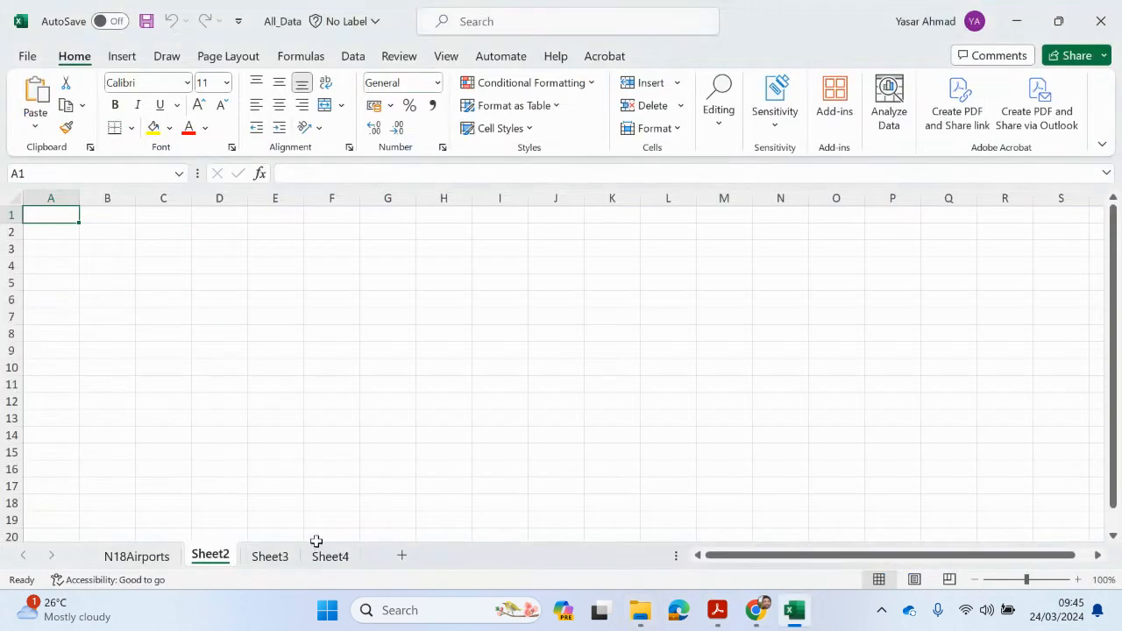
{"action": "double_click", "coordinate": [210, 556]}
{"action": "key", "text": "ctrl+v"}
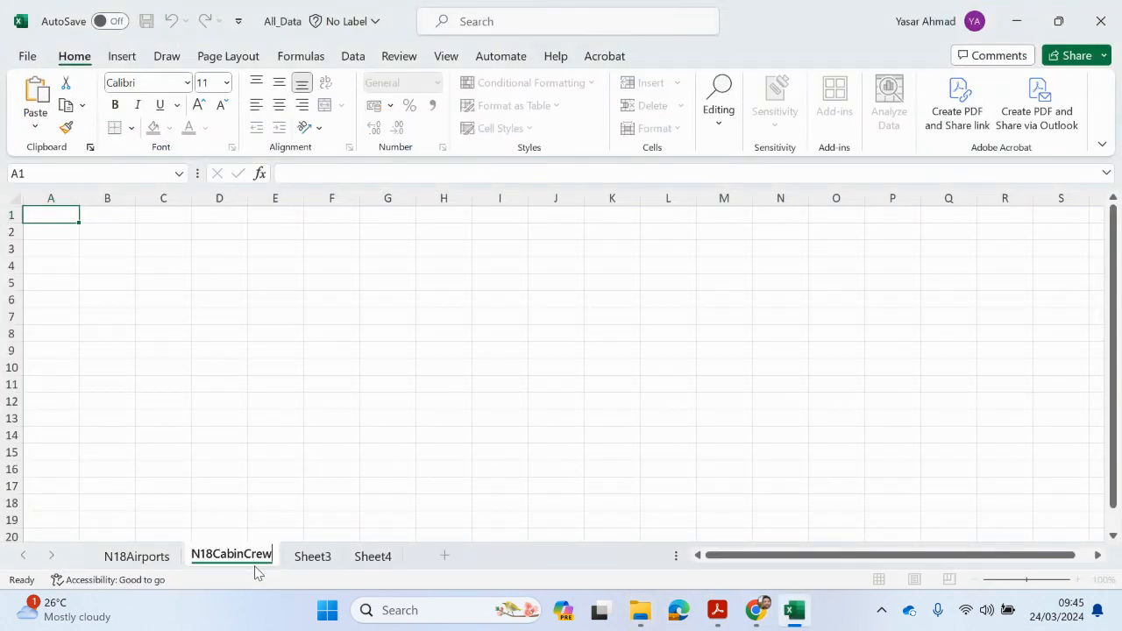
{"action": "left_click", "coordinate": [307, 557]}
- Copy the N18CrewCode file name from File Explorer and rename Sheet3 of All_Data with it
{"action": "left_click", "coordinate": [641, 610]}
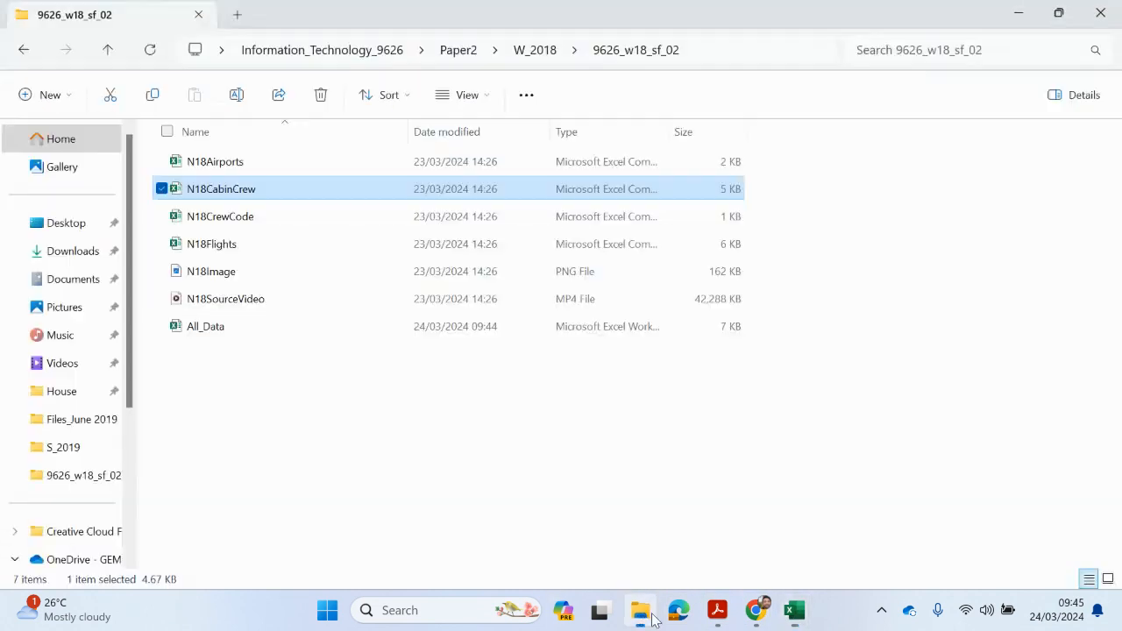
{"action": "right_click", "coordinate": [230, 218]}
{"action": "left_click", "coordinate": [321, 237]}
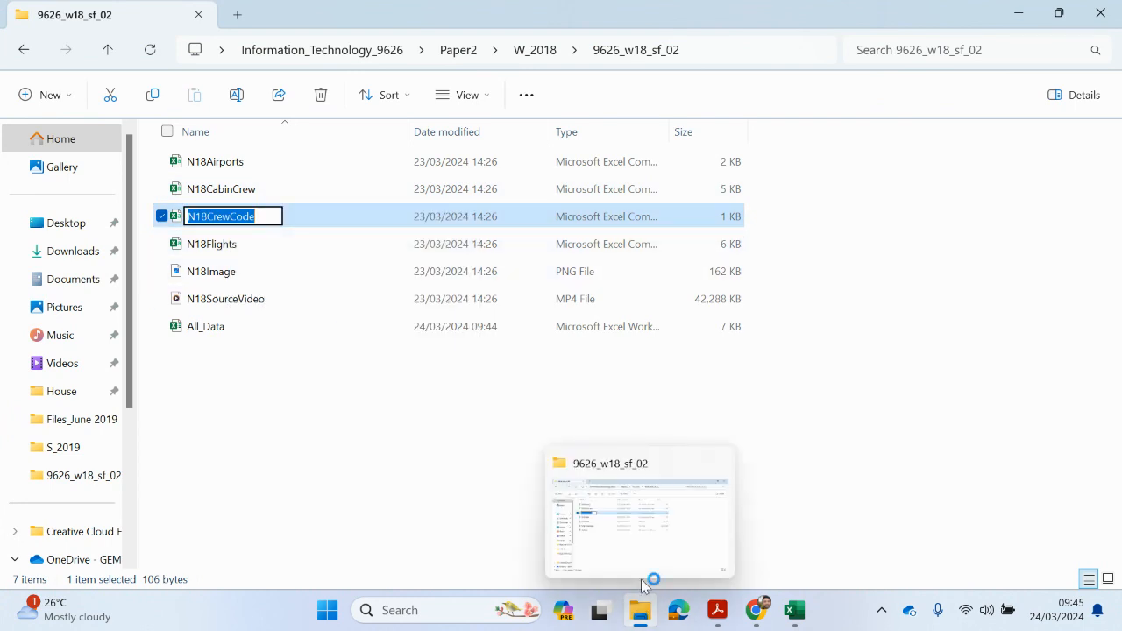
{"action": "mouse_move", "coordinate": [795, 610]}
{"action": "left_click", "coordinate": [773, 551]}
{"action": "double_click", "coordinate": [309, 556]}
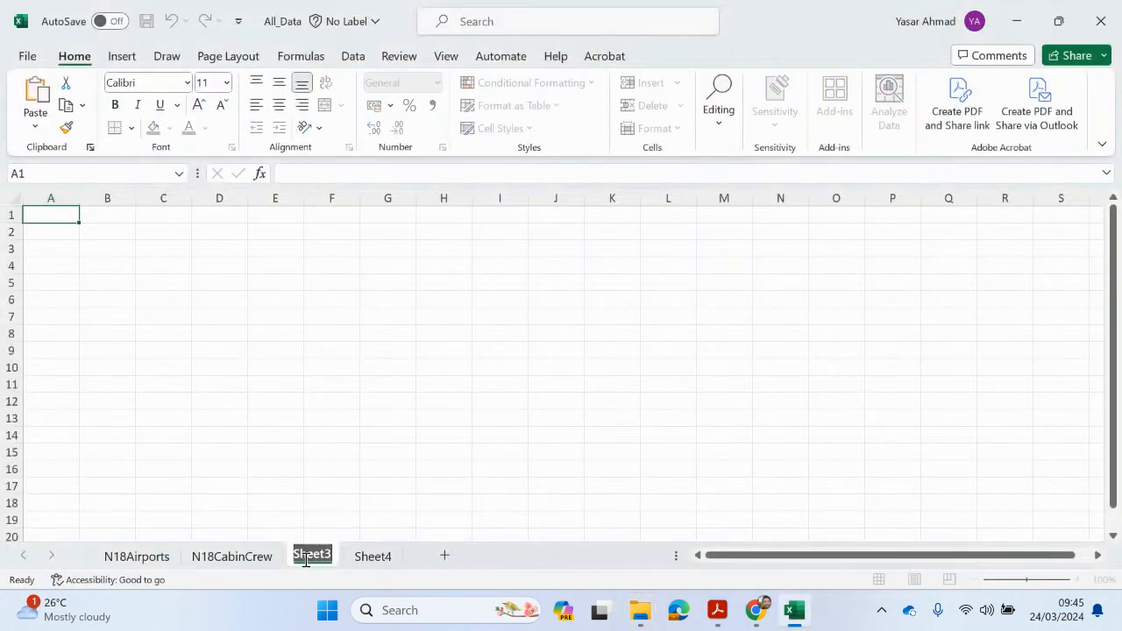
{"action": "key", "text": "ctrl+v"}
- Copy the N18Flights file name from File Explorer and rename Sheet4 of All_Data with it
{"action": "left_click", "coordinate": [397, 557]}
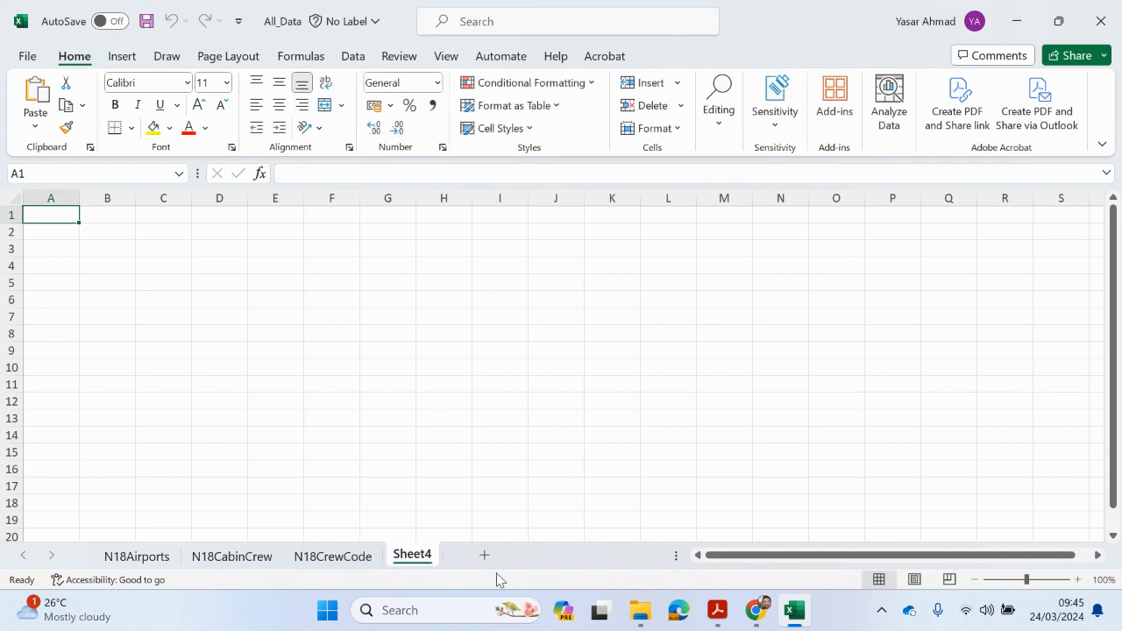
{"action": "left_click", "coordinate": [638, 610]}
{"action": "left_click", "coordinate": [210, 244]}
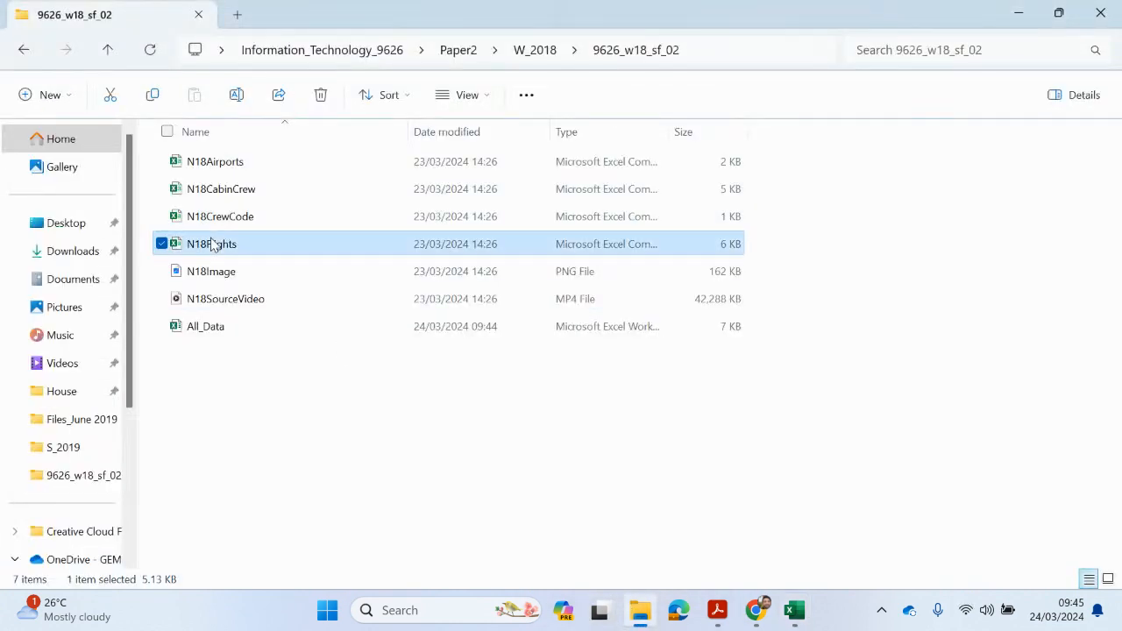
{"action": "right_click", "coordinate": [211, 243]}
{"action": "left_click", "coordinate": [301, 242]}
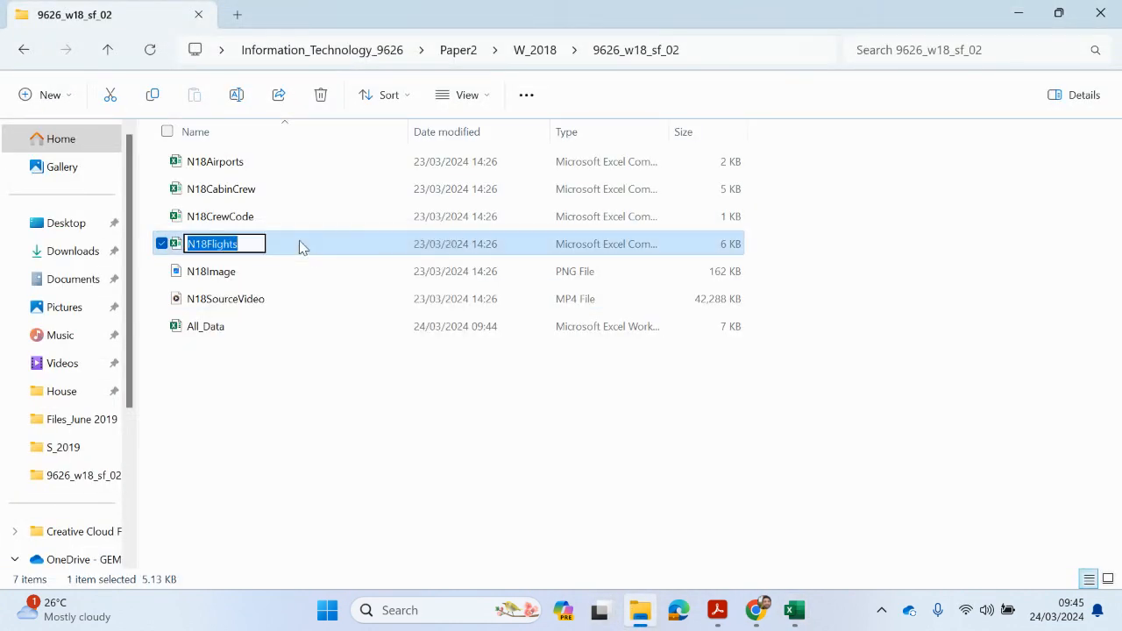
{"action": "left_click", "coordinate": [811, 618]}
{"action": "double_click", "coordinate": [430, 557]}
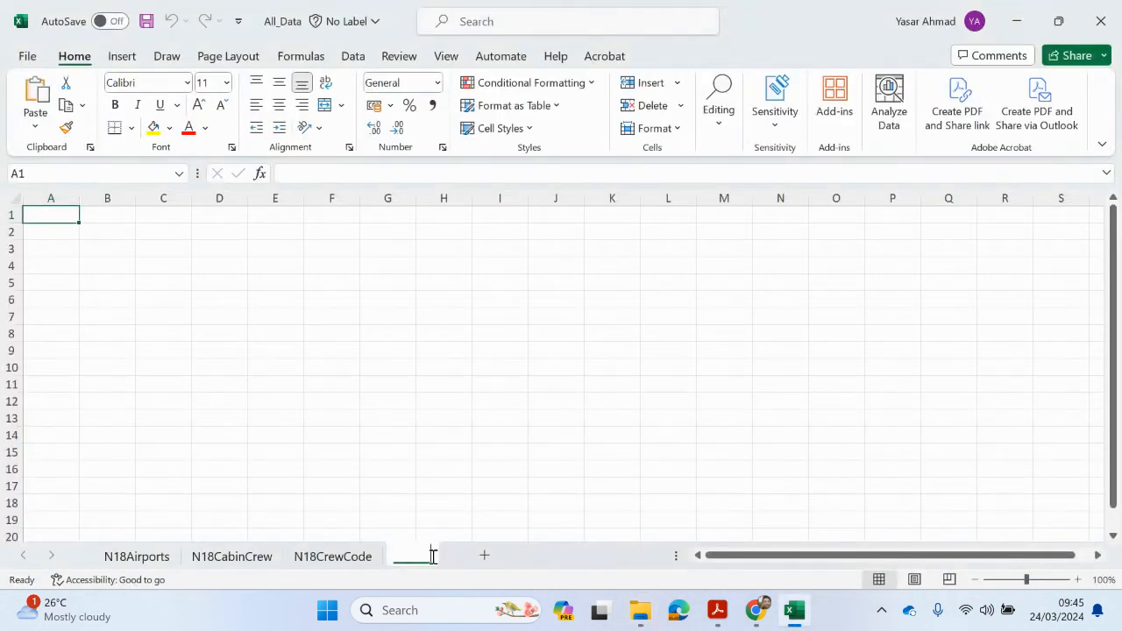
{"action": "key", "text": "ctrl+v"}
{"action": "left_click", "coordinate": [531, 466]}
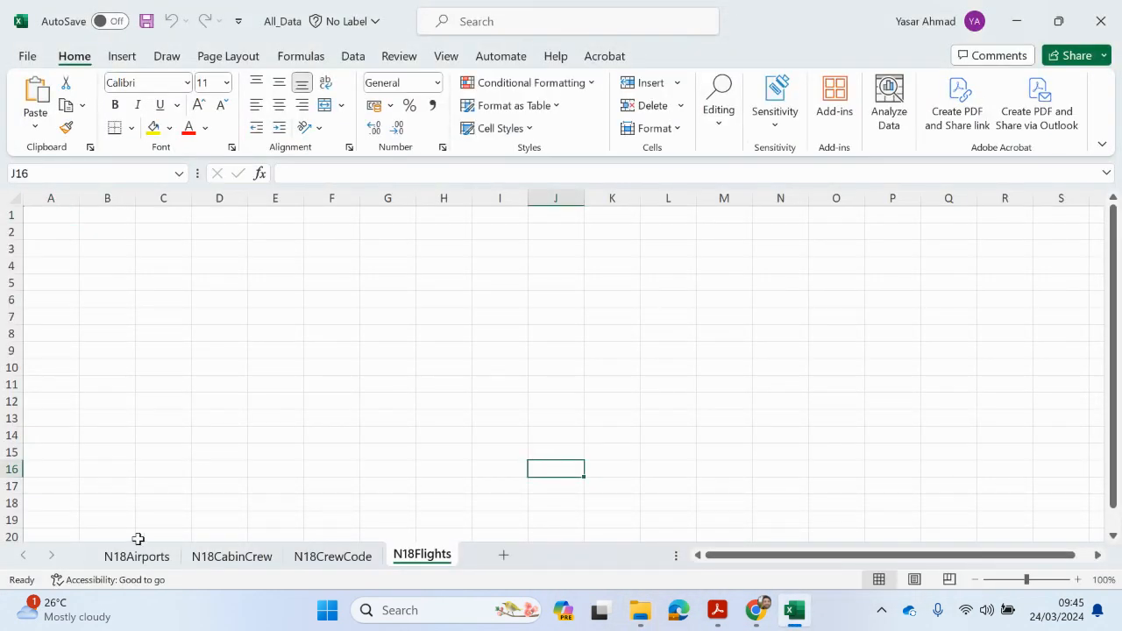
- Look through the four renamed worksheets of All_Data and return to the N18Airports sheet
{"action": "left_click", "coordinate": [137, 556]}
{"action": "left_click", "coordinate": [232, 556]}
{"action": "left_click", "coordinate": [333, 557]}
{"action": "left_click", "coordinate": [422, 555]}
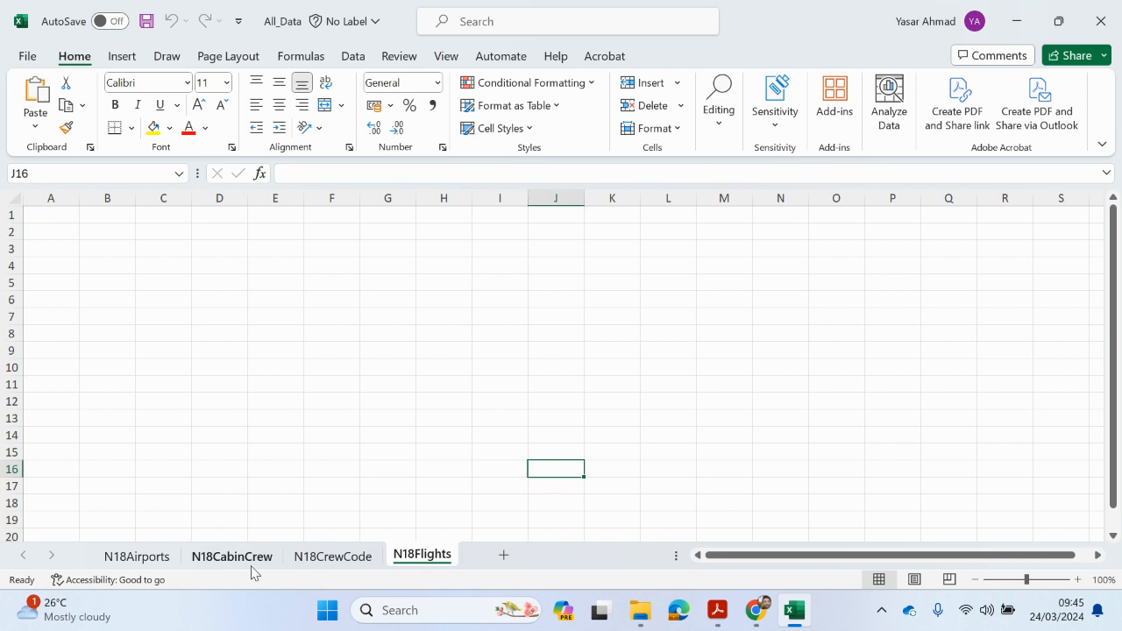
{"action": "left_click", "coordinate": [152, 559]}
- Try to copy the N18Airports file's data into the N18Airports sheet of All_Data, closing the source file before pasting
{"action": "left_click", "coordinate": [645, 615]}
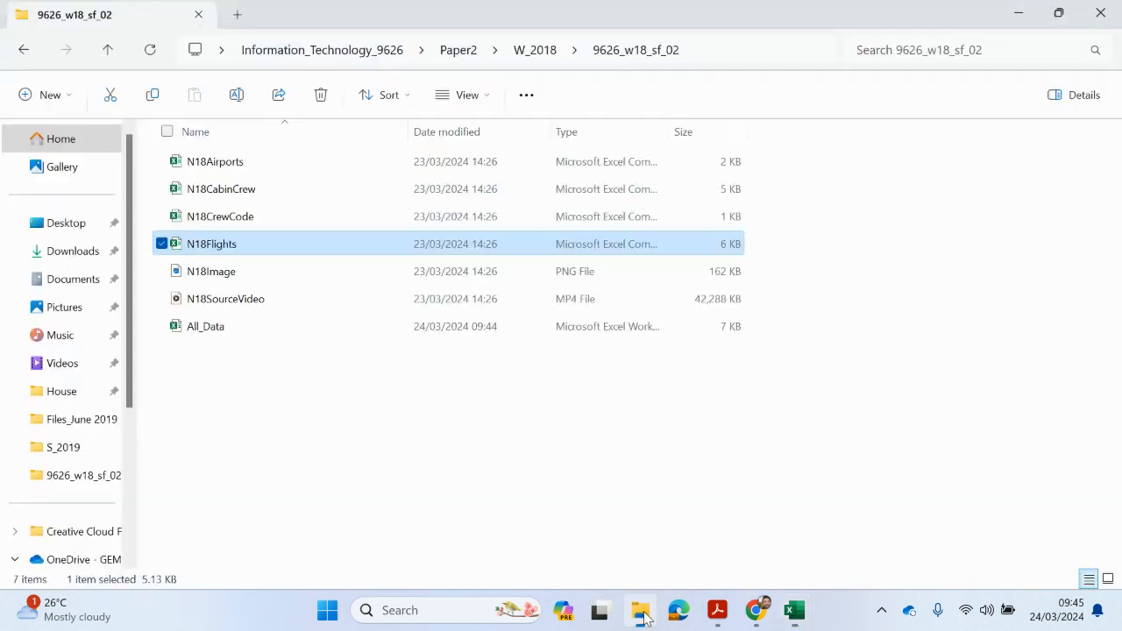
{"action": "double_click", "coordinate": [197, 164]}
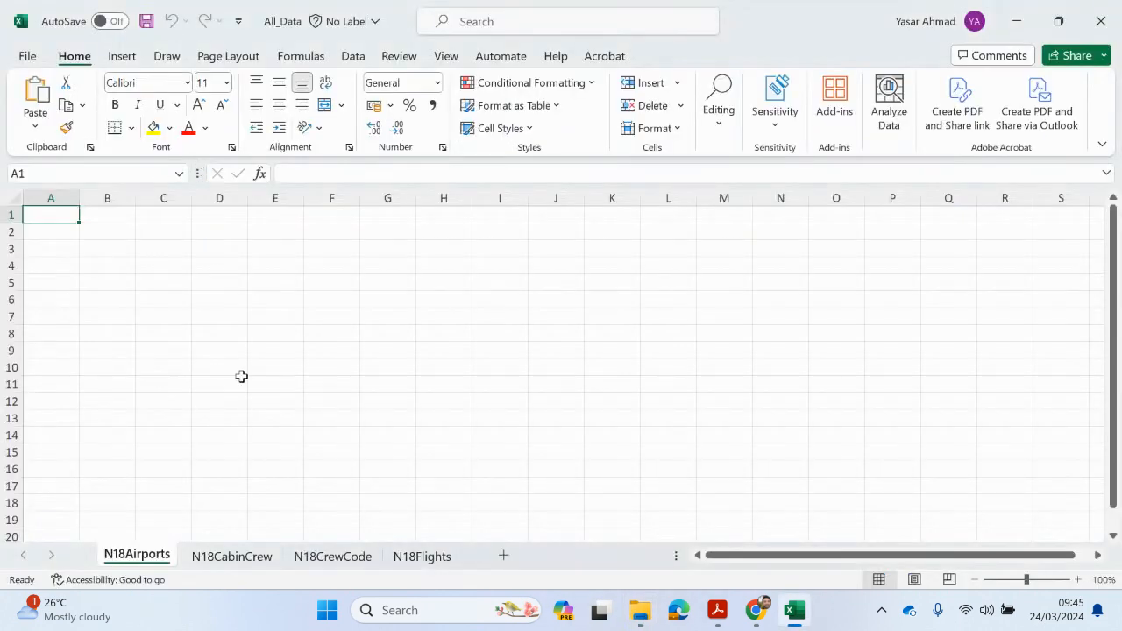
{"action": "left_click", "coordinate": [7, 222]}
{"action": "key", "text": "ctrl+c"}
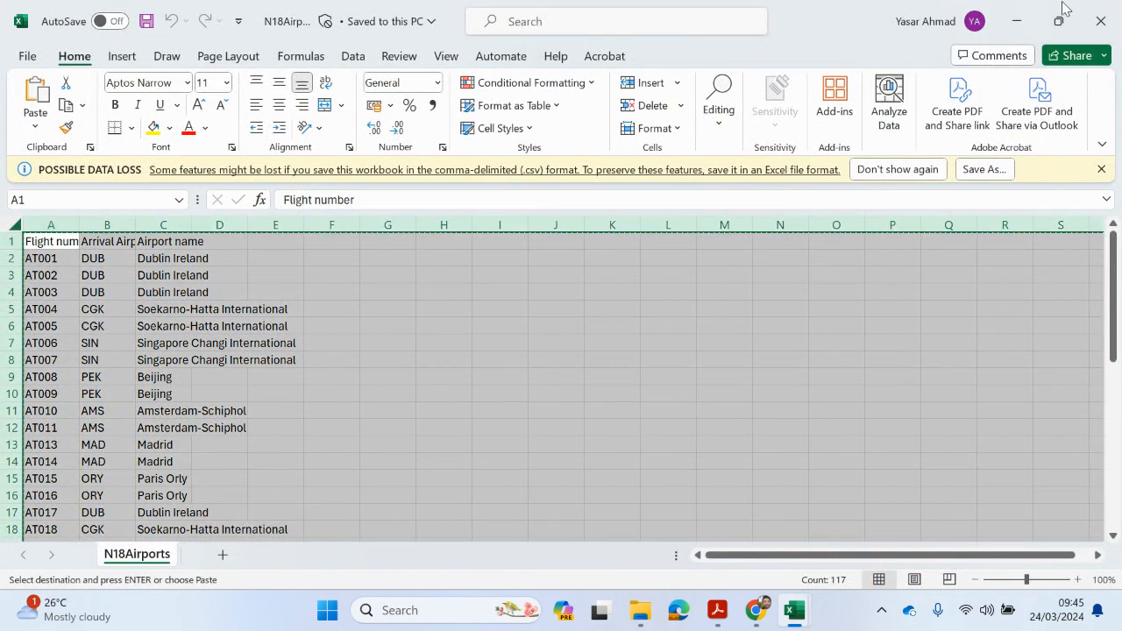
{"action": "left_click", "coordinate": [1101, 21]}
{"action": "left_click", "coordinate": [567, 363]}
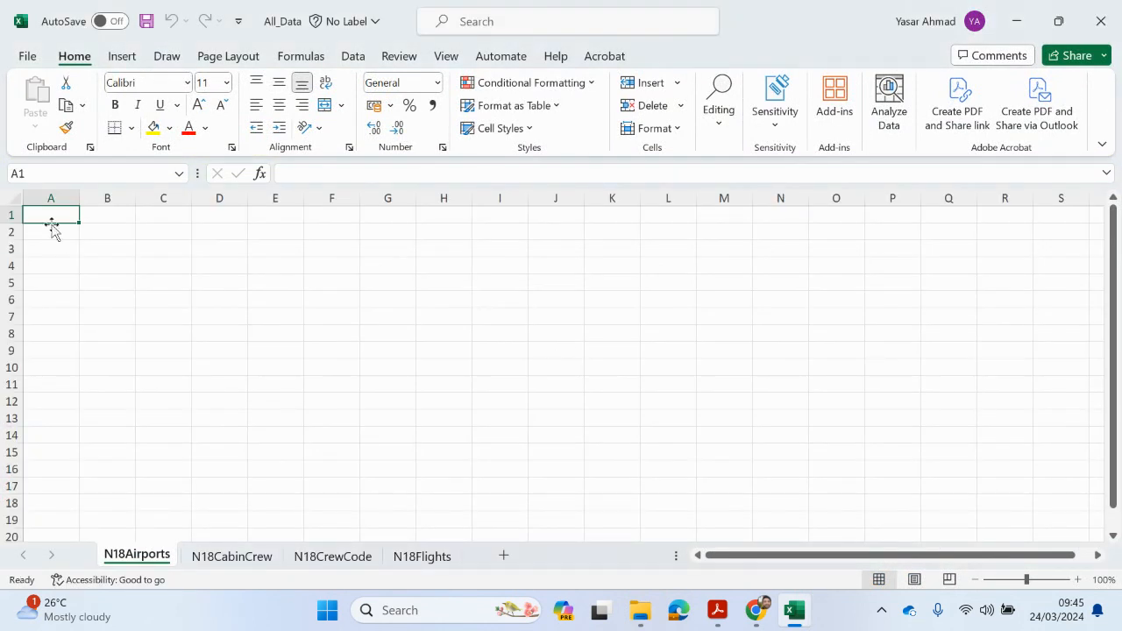
{"action": "left_click", "coordinate": [16, 199]}
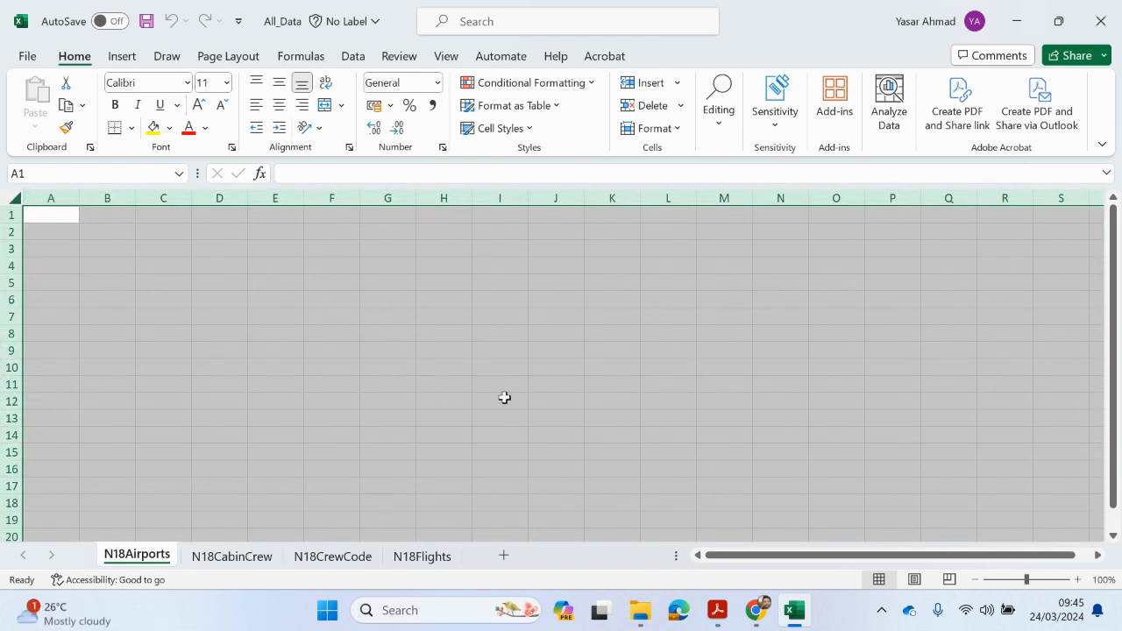
- Open the N18Airports file from File Explorer and copy all its data into the N18Airports sheet of All_Data
{"action": "left_click", "coordinate": [640, 610]}
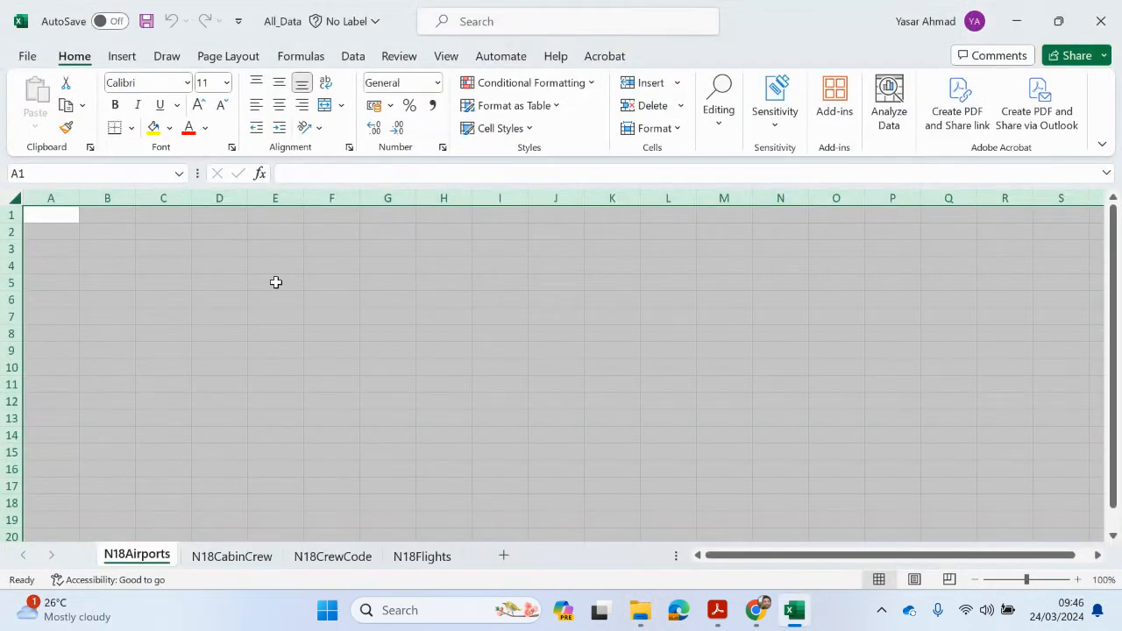
{"action": "left_click", "coordinate": [424, 318]}
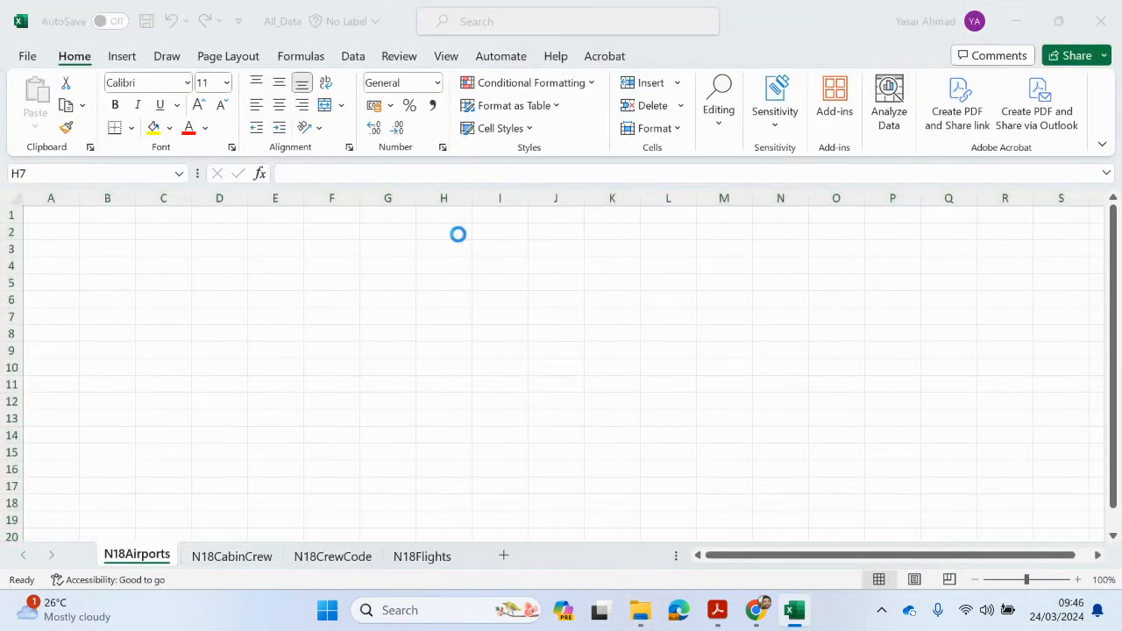
{"action": "left_click", "coordinate": [15, 225]}
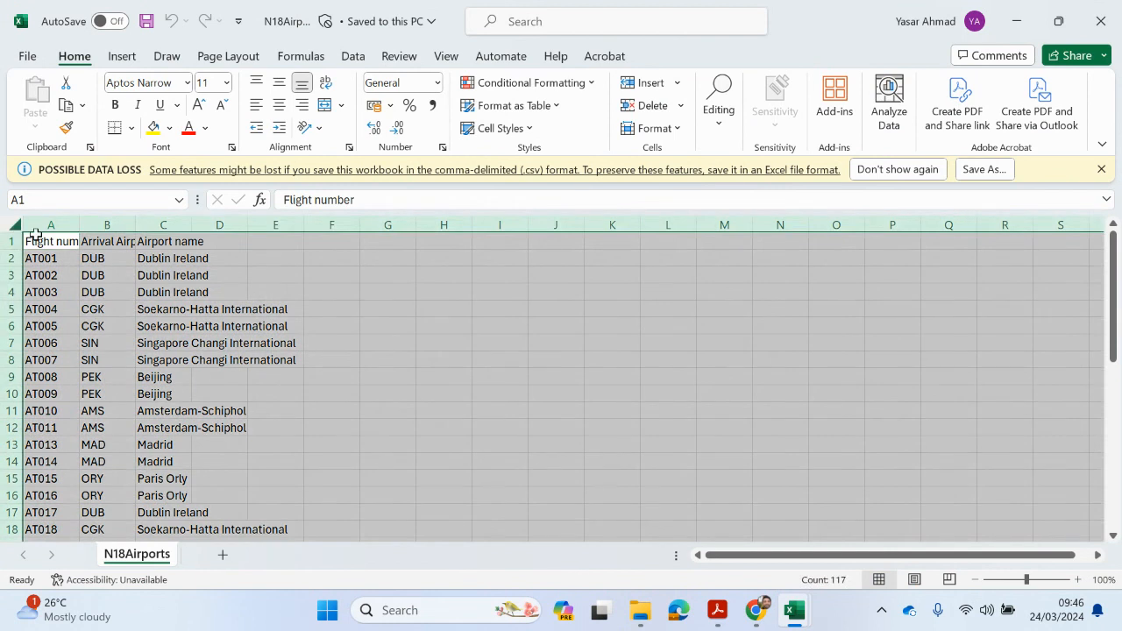
{"action": "key", "text": "ctrl+c"}
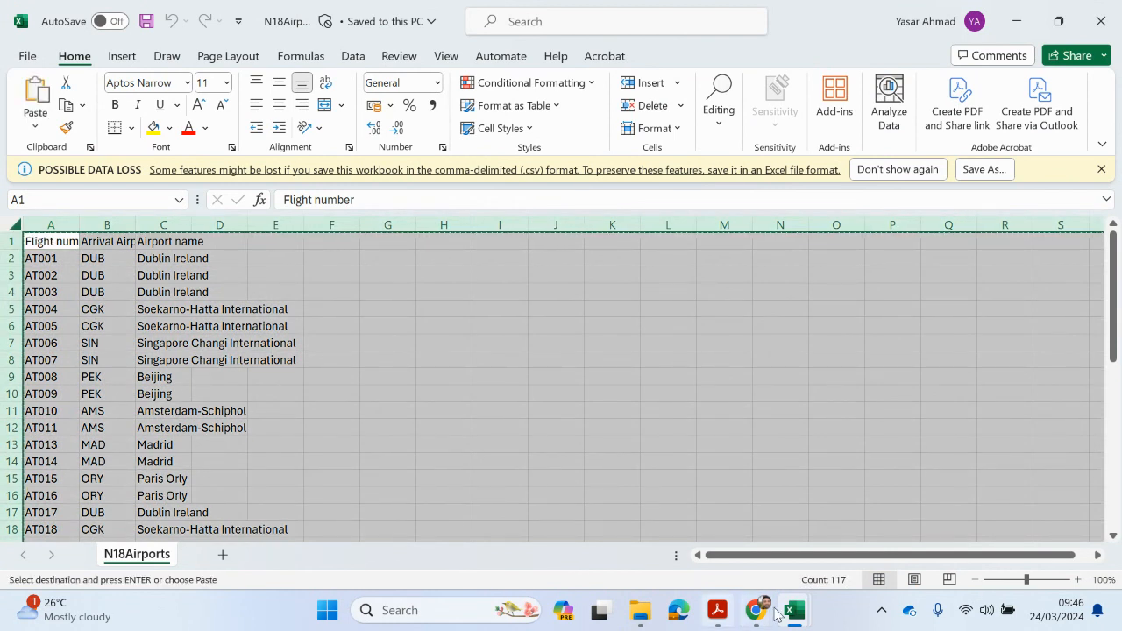
{"action": "mouse_move", "coordinate": [776, 613]}
{"action": "left_click", "coordinate": [715, 554]}
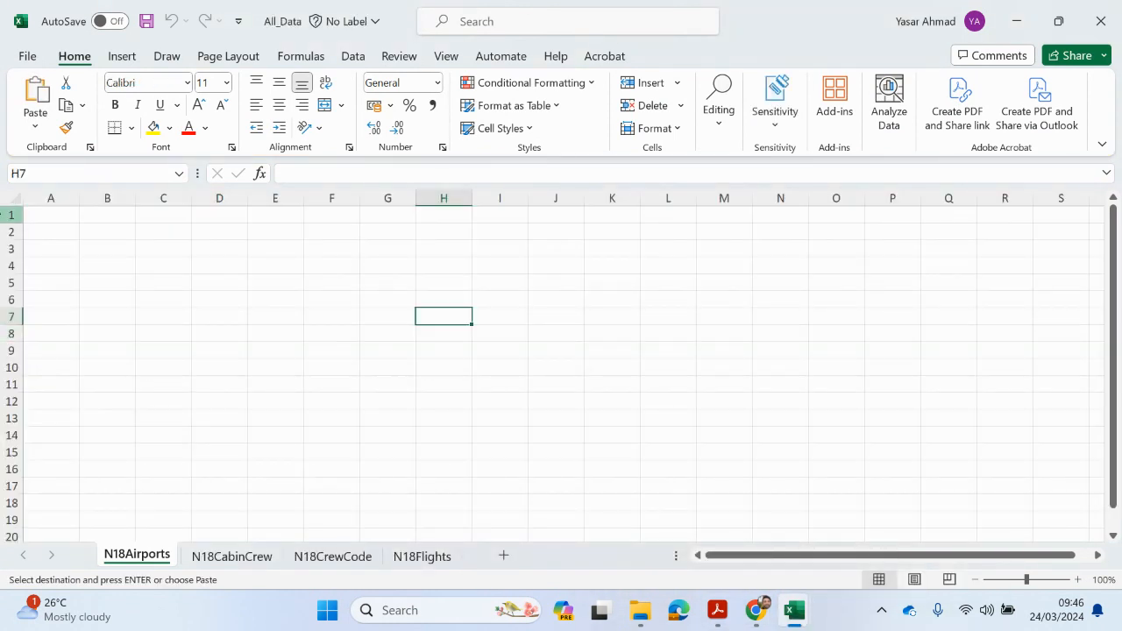
{"action": "left_click", "coordinate": [15, 199]}
{"action": "key", "text": "ctrl+v"}
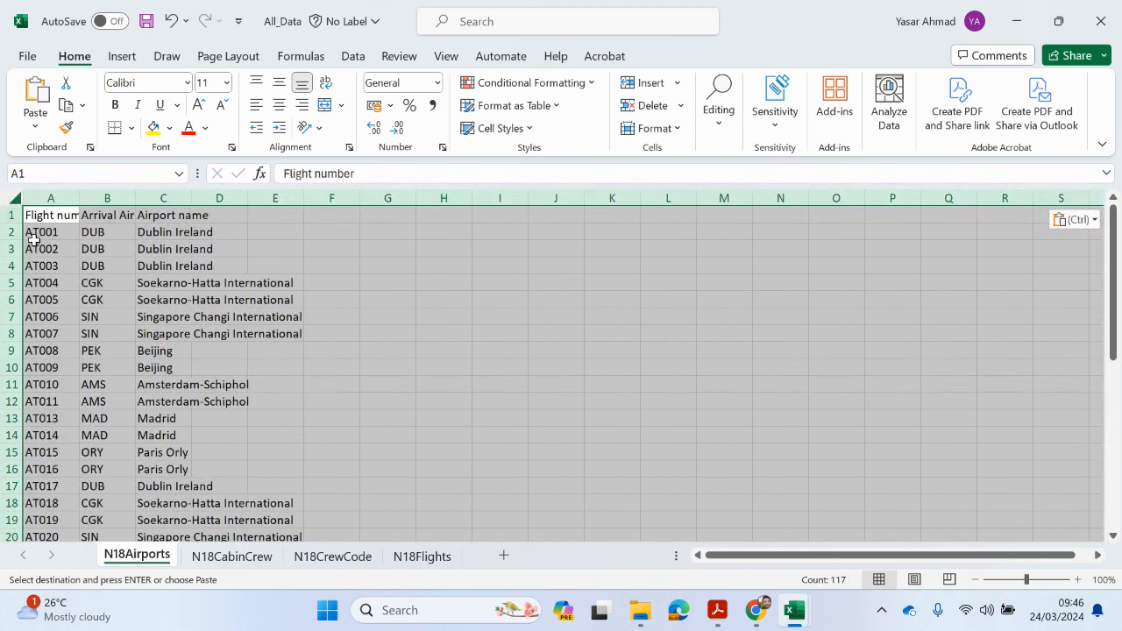
- Open the N18CabinCrew file from File Explorer and copy all its data into the N18CabinCrew sheet of All_Data
{"action": "left_click", "coordinate": [232, 556]}
{"action": "mouse_move", "coordinate": [640, 610]}
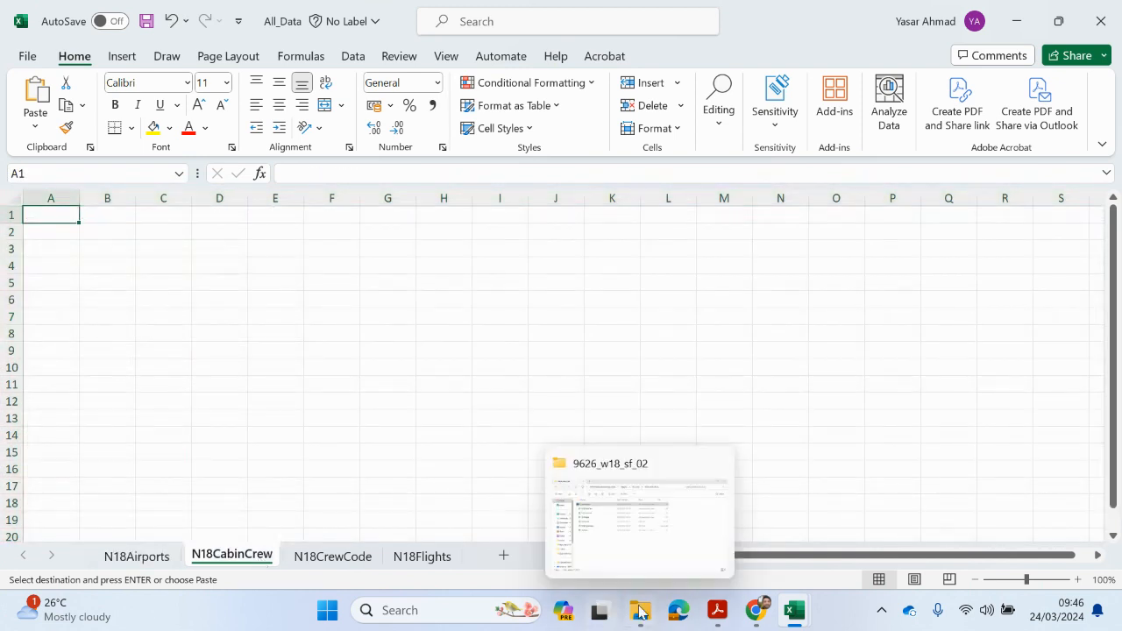
{"action": "left_click", "coordinate": [601, 524]}
{"action": "double_click", "coordinate": [228, 191]}
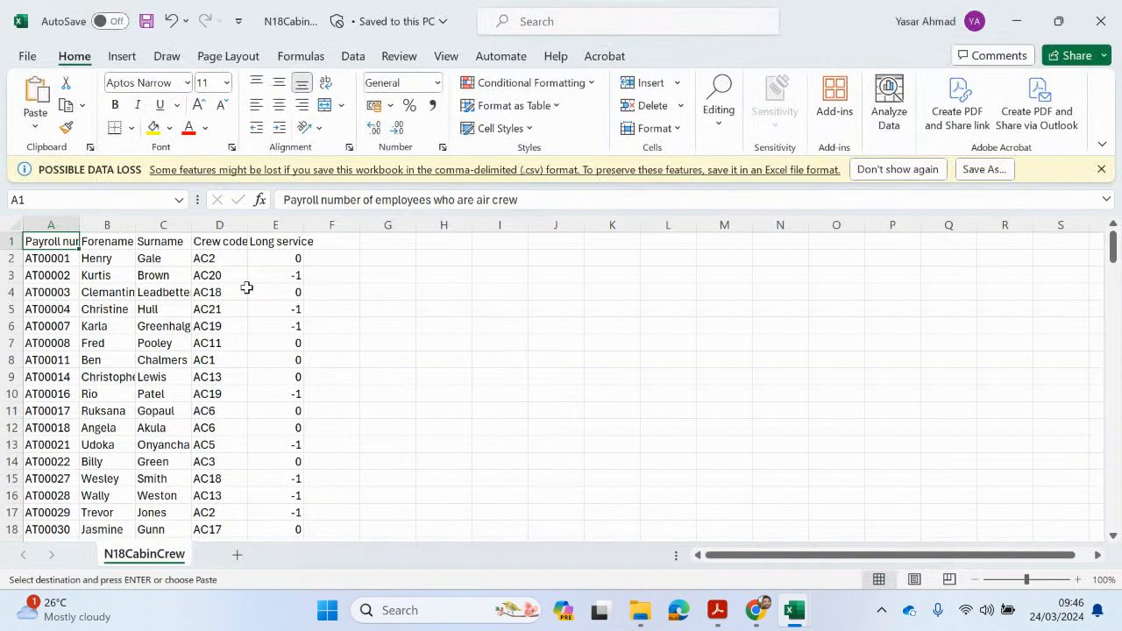
{"action": "left_click", "coordinate": [11, 217]}
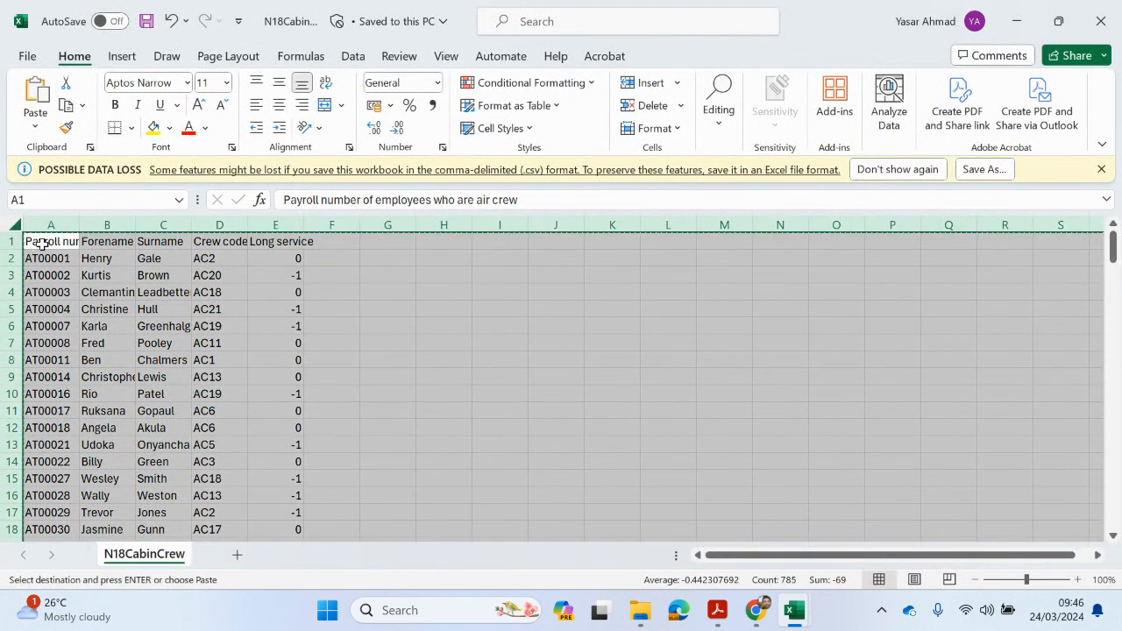
{"action": "mouse_move", "coordinate": [794, 612]}
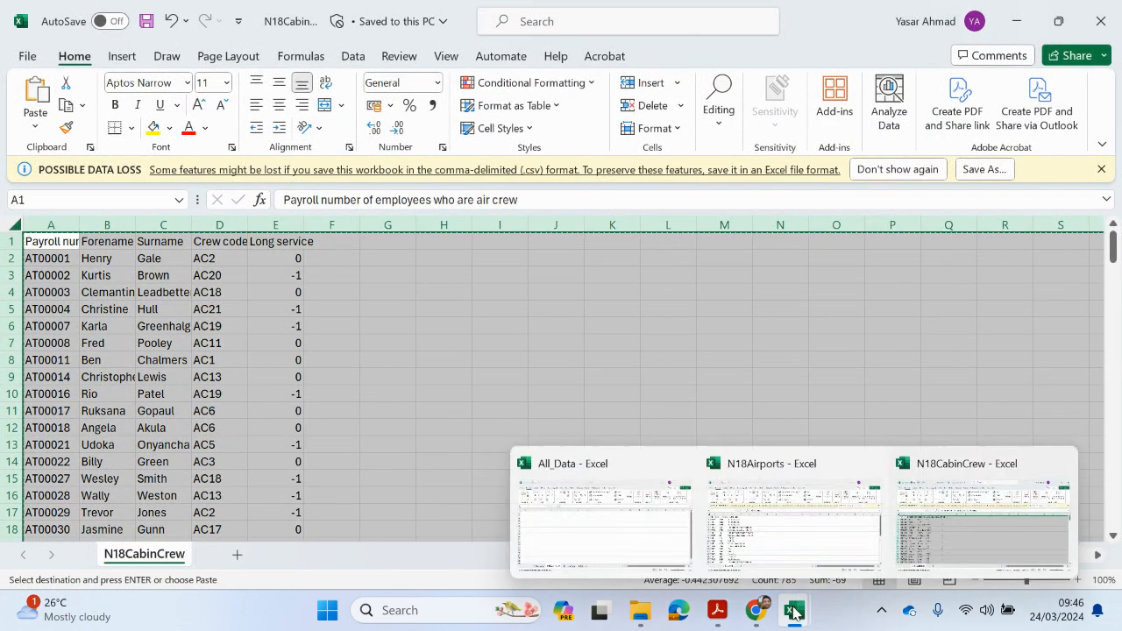
{"action": "left_click", "coordinate": [626, 537]}
{"action": "key", "text": "ctrl+v"}
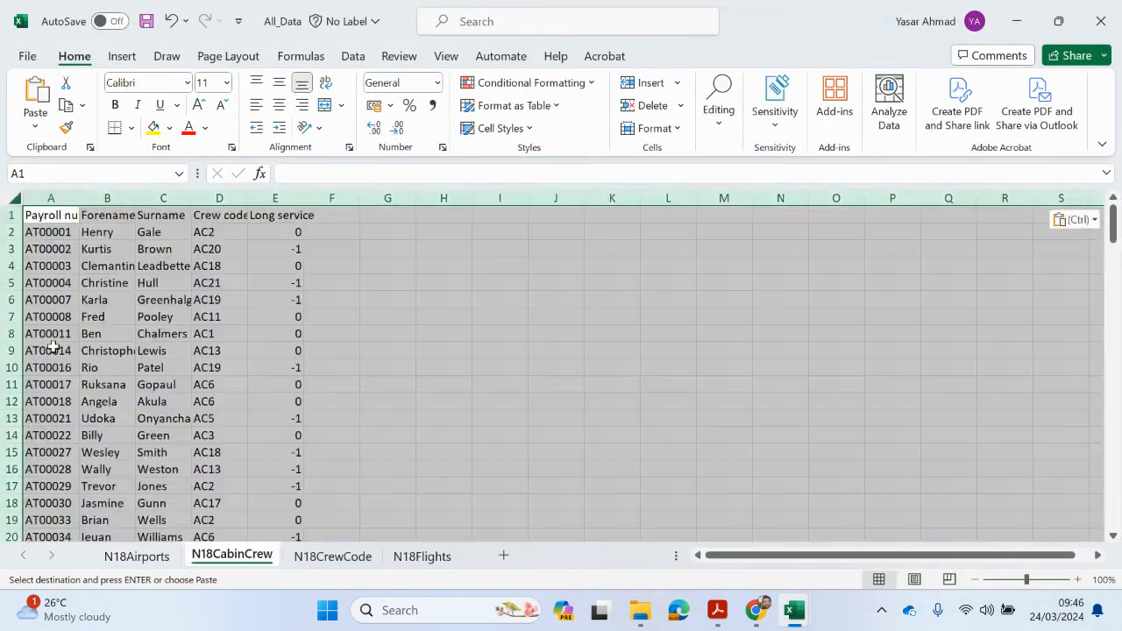
- Open the N18CrewCode file from File Explorer and copy all its data into the N18CrewCode sheet of All_Data
{"action": "left_click", "coordinate": [332, 557]}
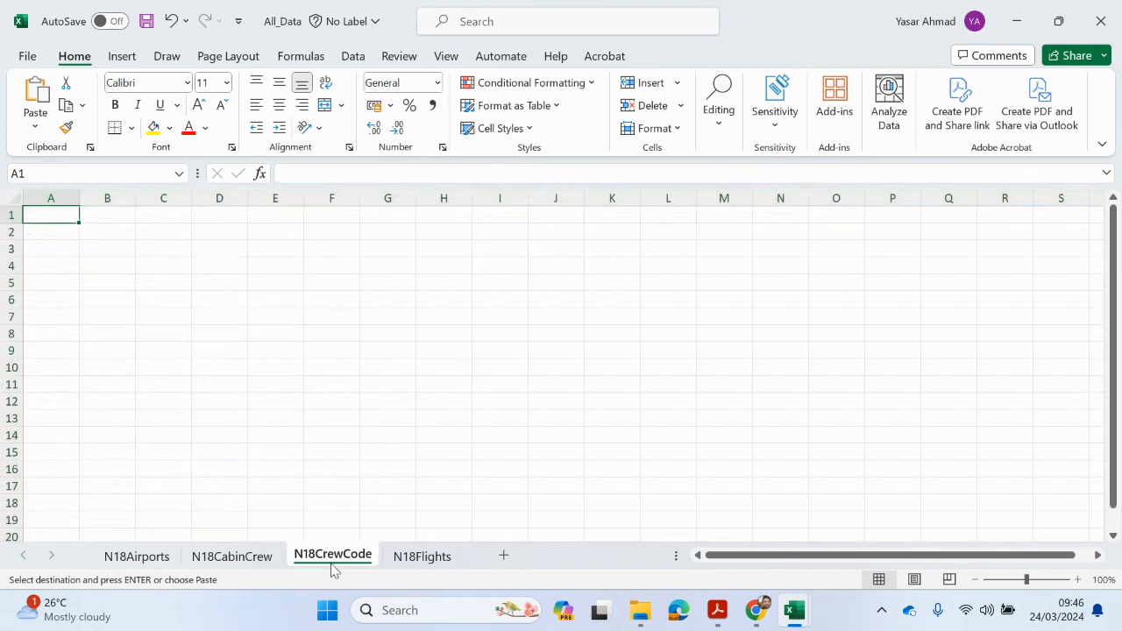
{"action": "mouse_move", "coordinate": [640, 610]}
{"action": "left_click", "coordinate": [576, 586]}
{"action": "double_click", "coordinate": [235, 218]}
{"action": "left_click", "coordinate": [17, 228]}
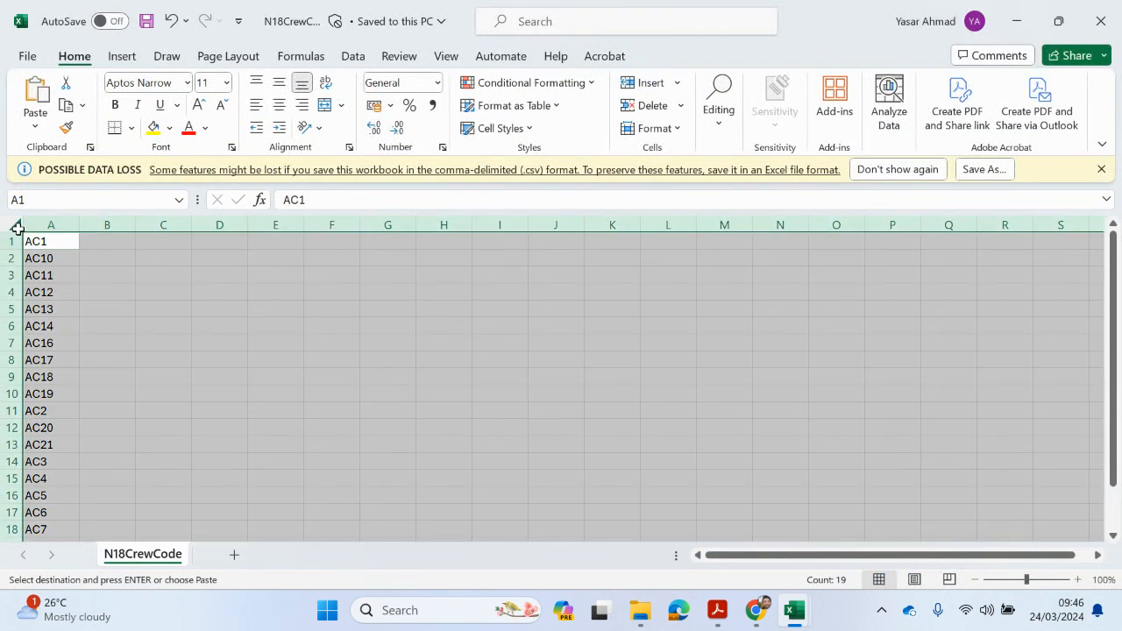
{"action": "mouse_move", "coordinate": [764, 600]}
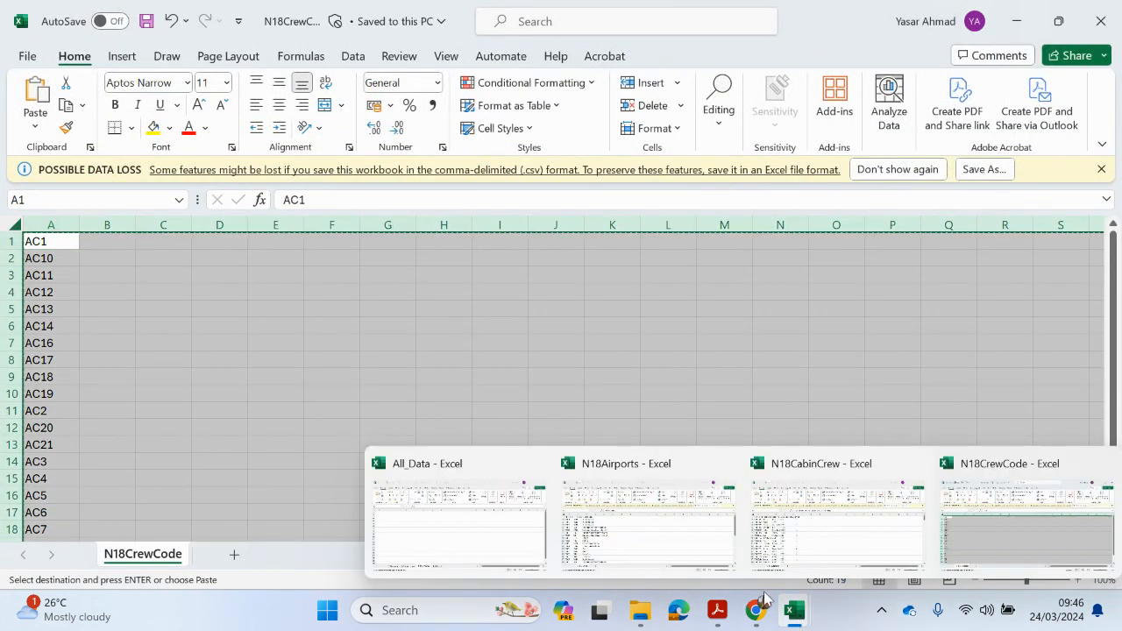
{"action": "left_click", "coordinate": [450, 519]}
{"action": "key", "text": "ctrl+v"}
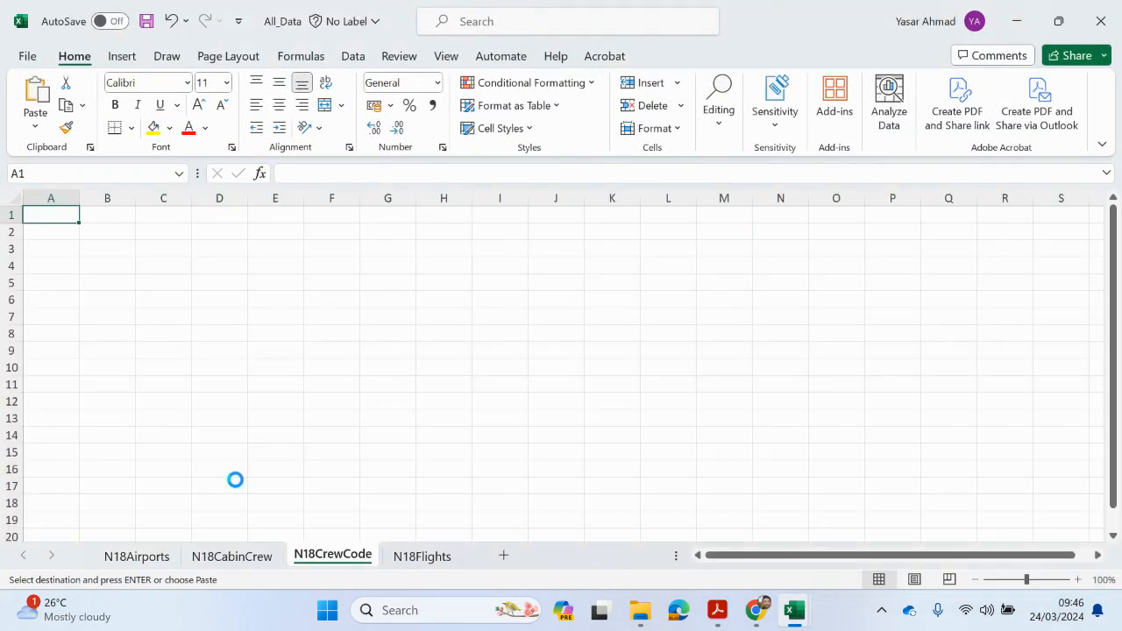
- Open the N18Flights file from File Explorer and copy all its data into the N18Flights sheet of All_Data
{"action": "left_click", "coordinate": [423, 556]}
{"action": "mouse_move", "coordinate": [644, 609]}
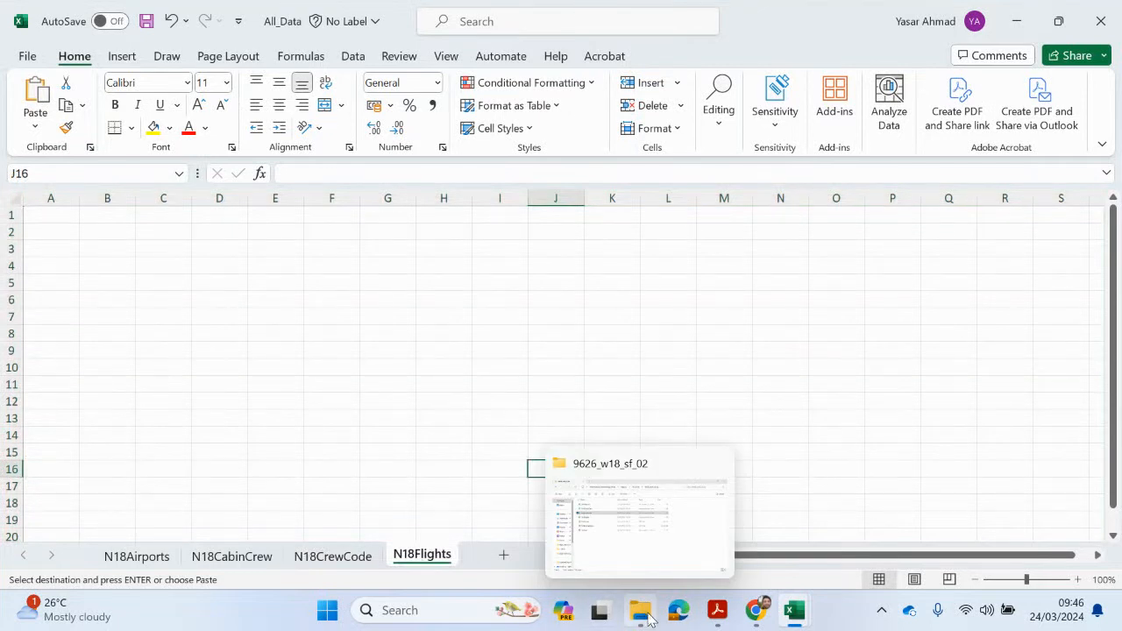
{"action": "left_click", "coordinate": [654, 561]}
{"action": "left_click", "coordinate": [219, 246]}
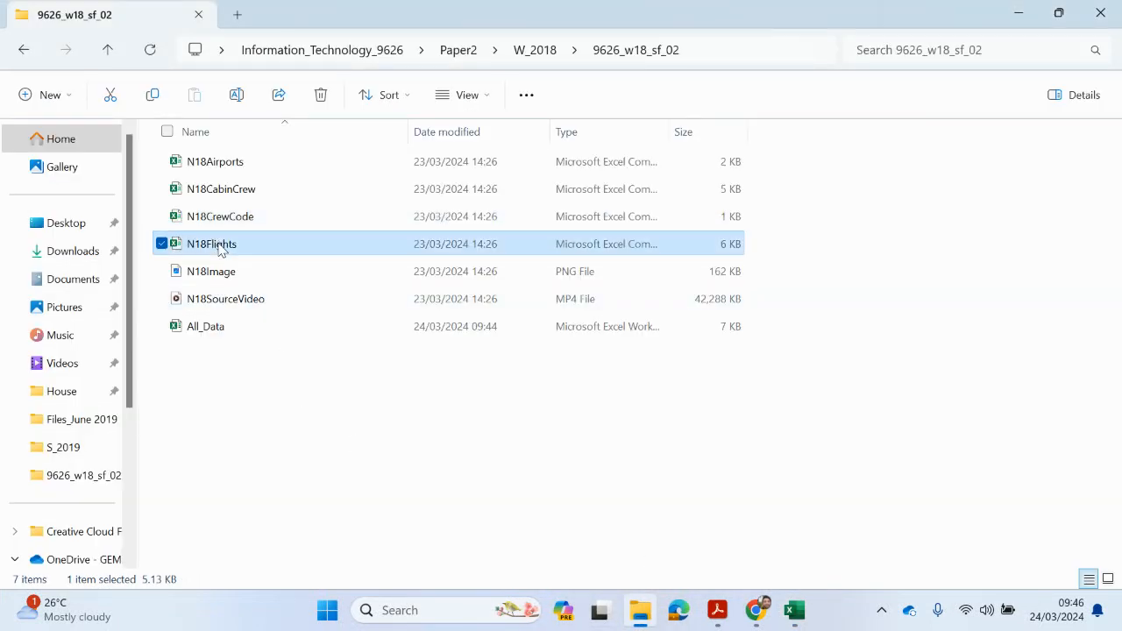
{"action": "key", "text": "alt+Tab"}
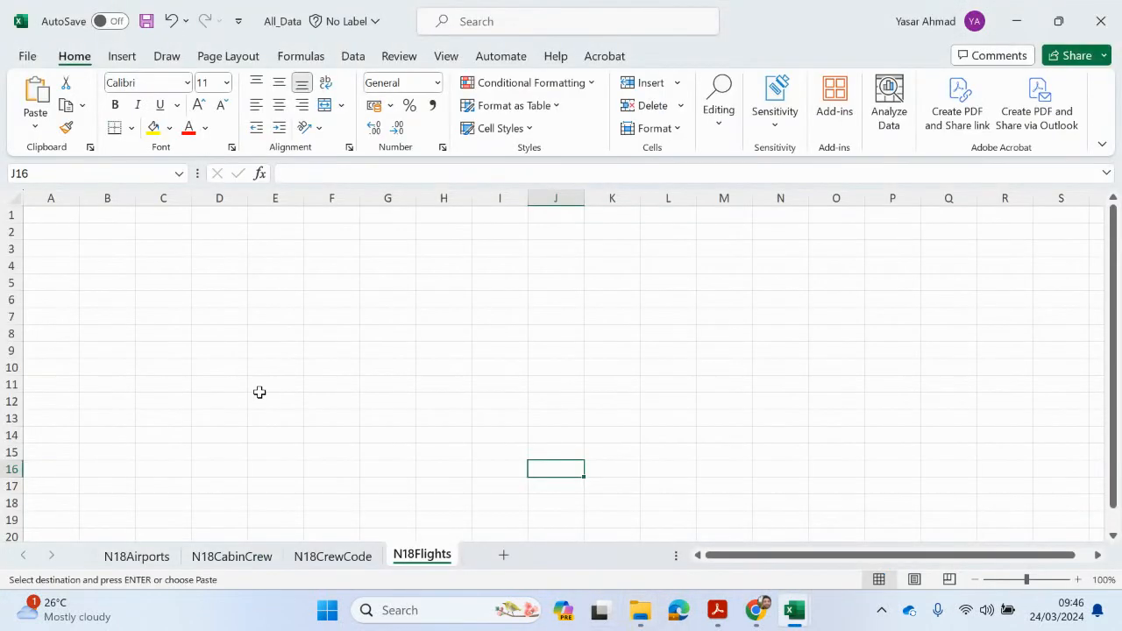
{"action": "left_click", "coordinate": [10, 230]}
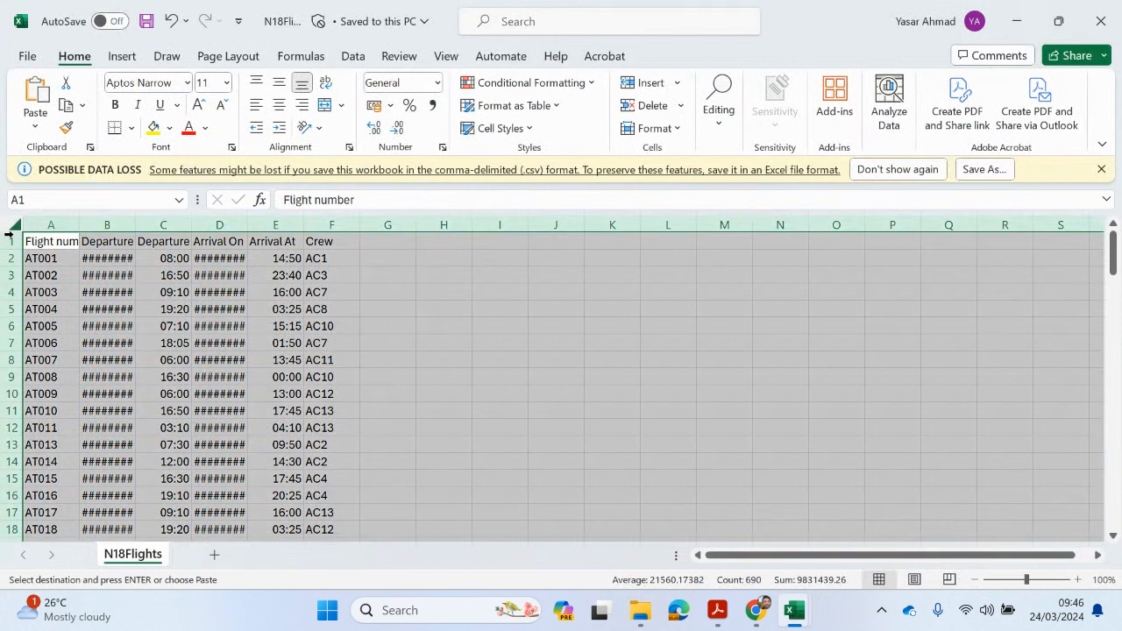
{"action": "mouse_move", "coordinate": [795, 610]}
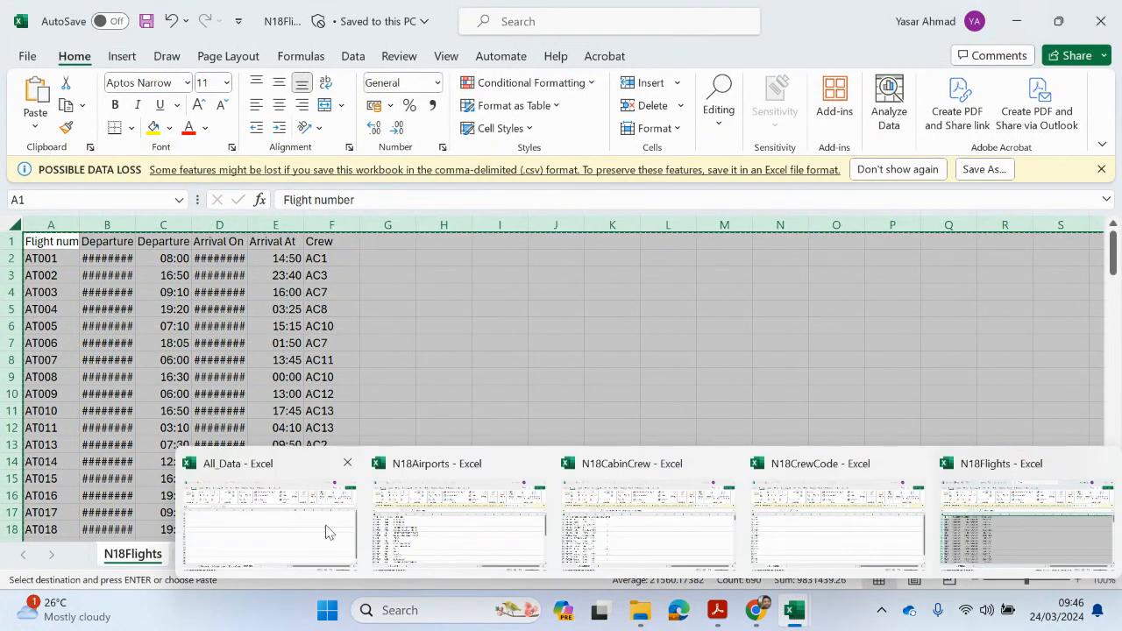
{"action": "left_click", "coordinate": [326, 532]}
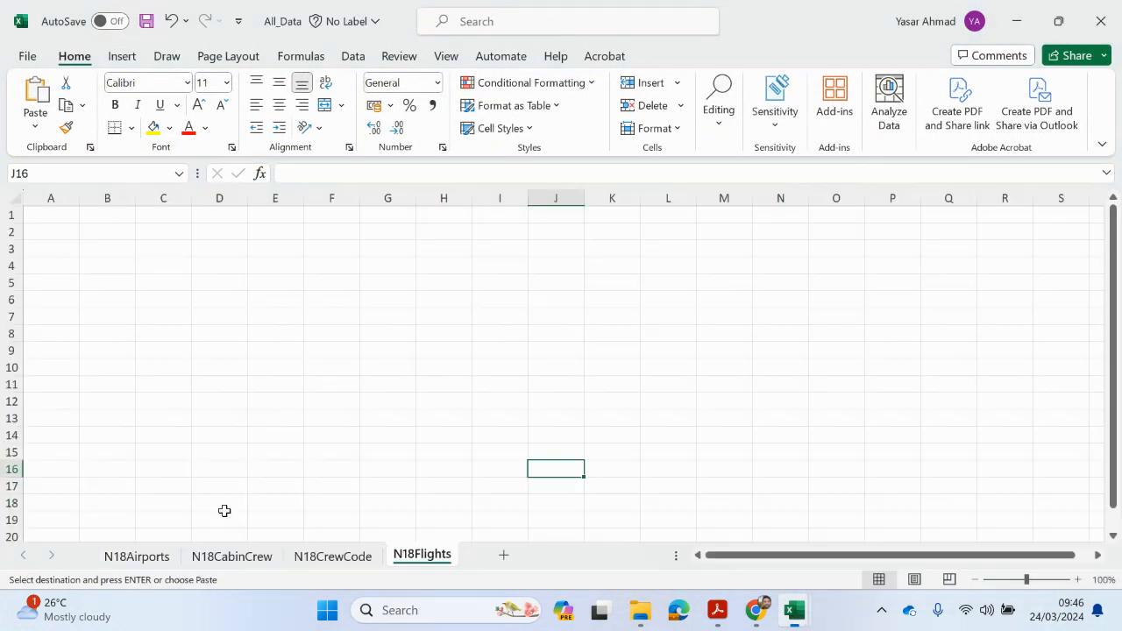
{"action": "left_click", "coordinate": [10, 201]}
{"action": "key", "text": "ctrl+v"}
{"action": "left_click", "coordinate": [426, 302]}
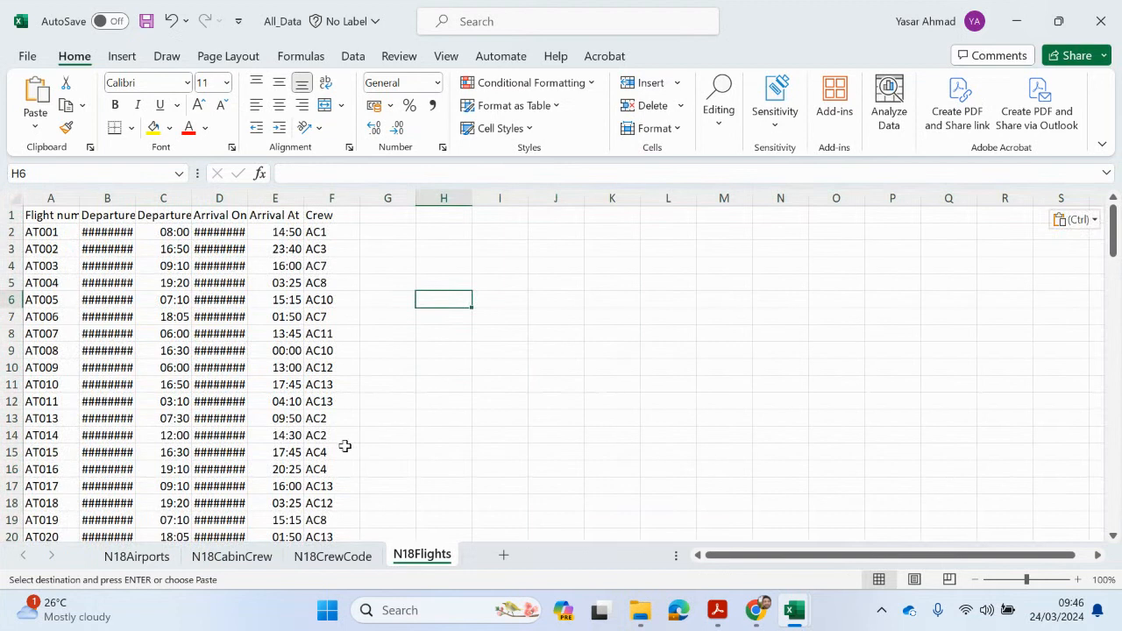
- Close the N18Airports, N18CabinCrew, N18CrewCode and N18Flights source files, keeping only All_Data open
{"action": "mouse_move", "coordinate": [796, 620]}
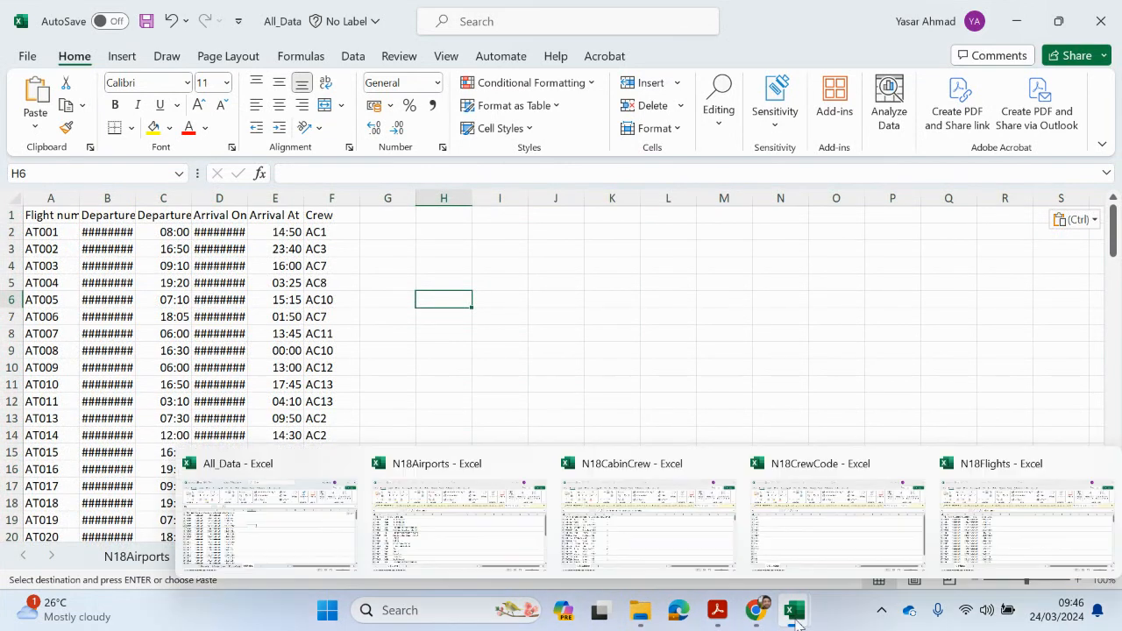
{"action": "mouse_move", "coordinate": [555, 517]}
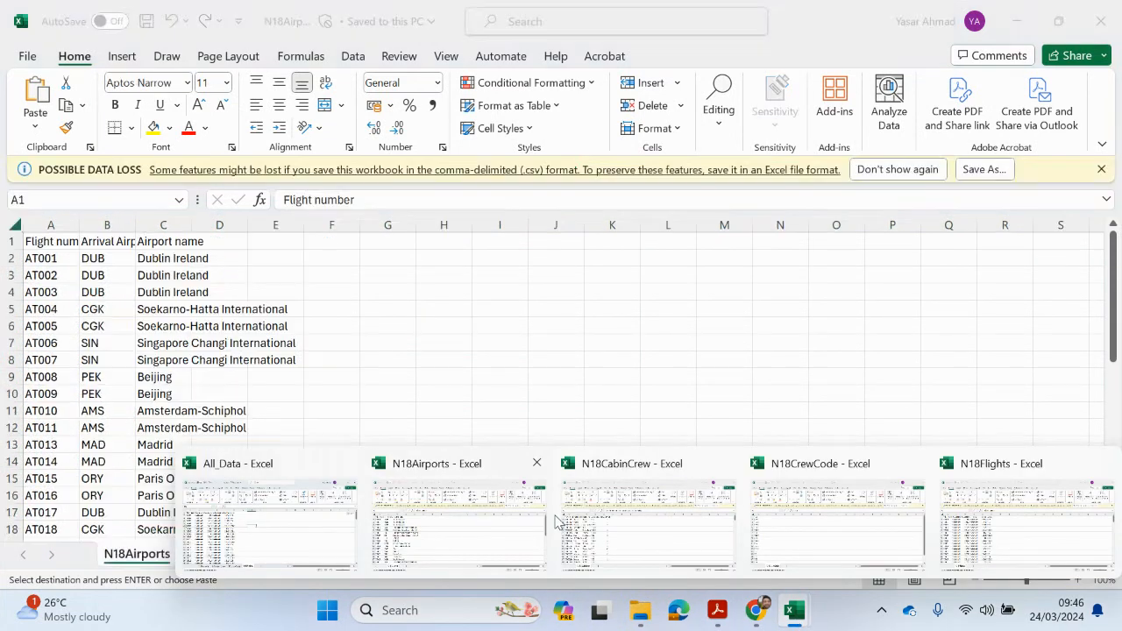
{"action": "left_click", "coordinate": [536, 465]}
{"action": "mouse_move", "coordinate": [796, 614]}
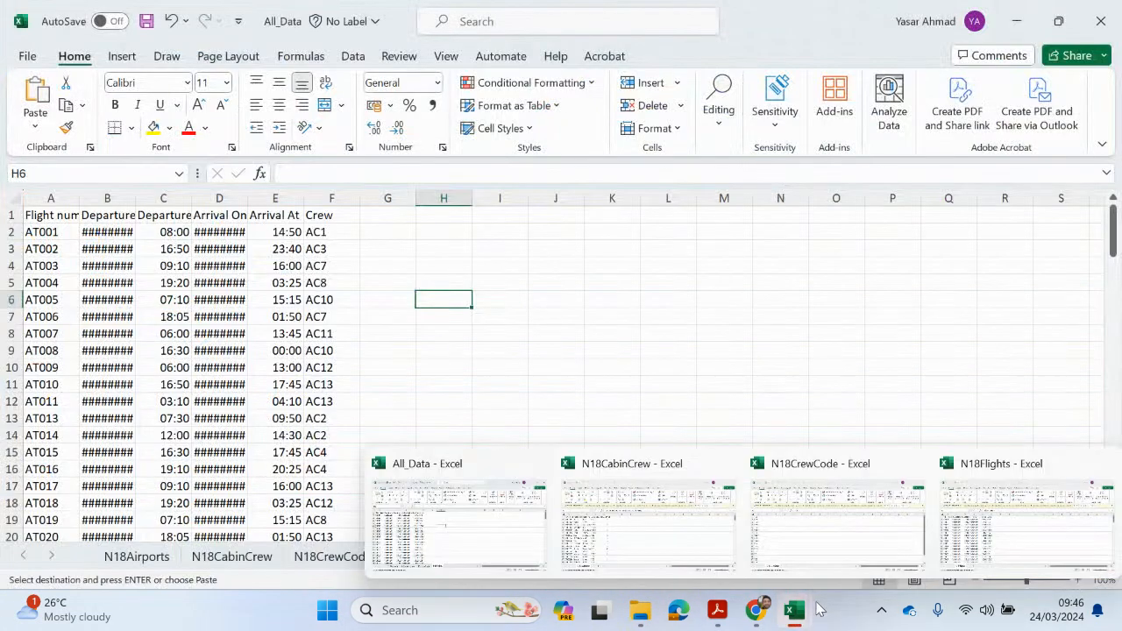
{"action": "left_click", "coordinate": [726, 463]}
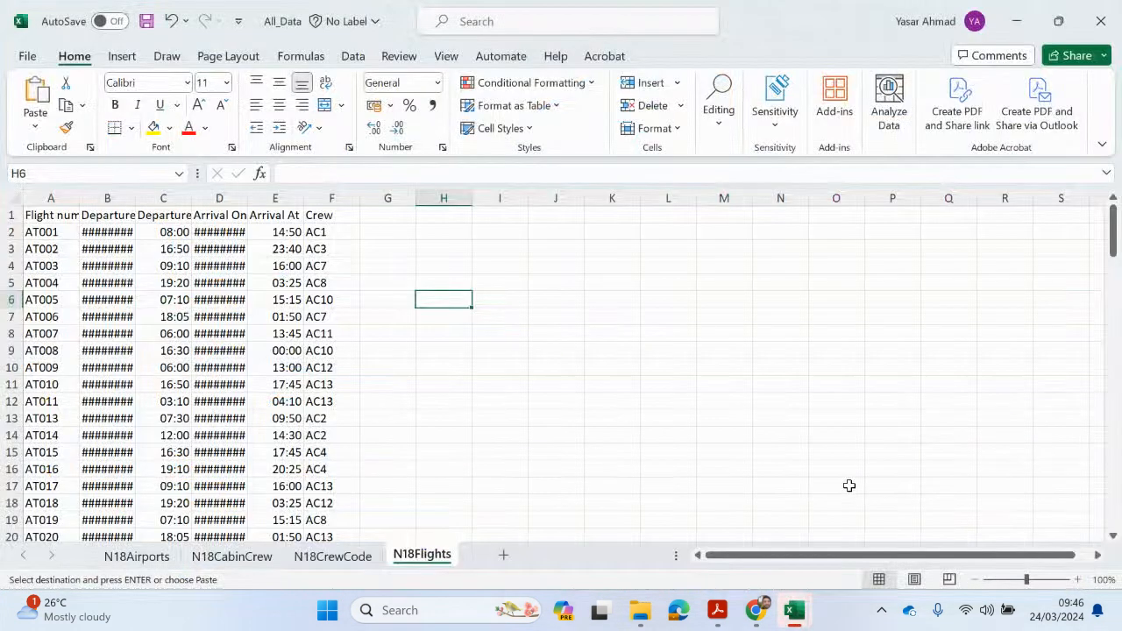
{"action": "mouse_move", "coordinate": [799, 618]}
{"action": "left_click", "coordinate": [871, 462]}
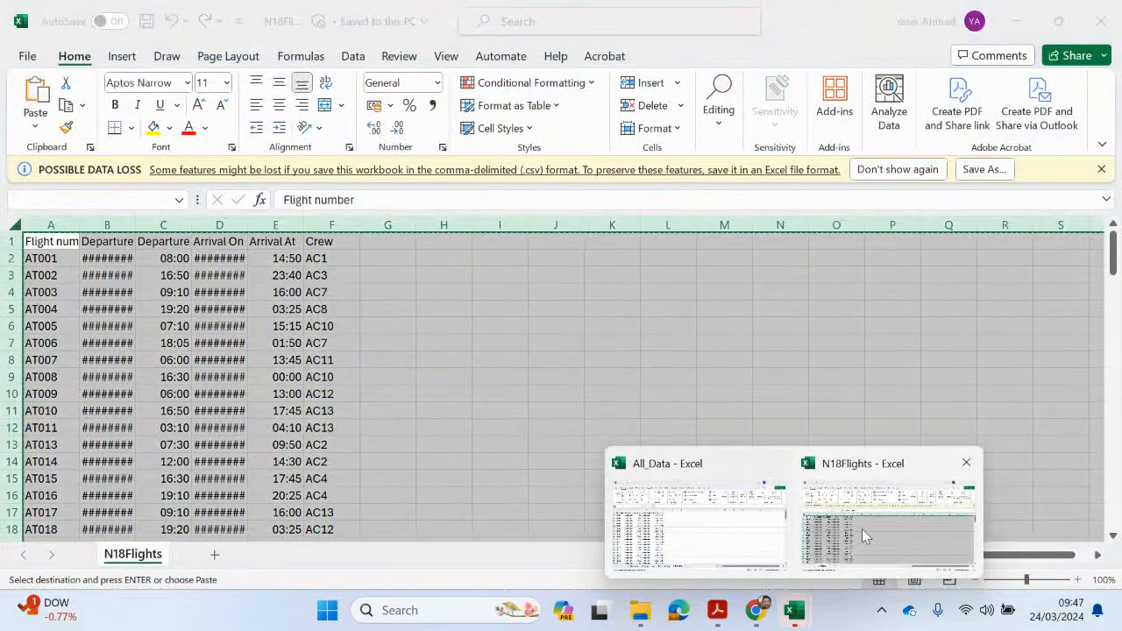
{"action": "left_click", "coordinate": [966, 462]}
{"action": "left_click", "coordinate": [571, 362]}
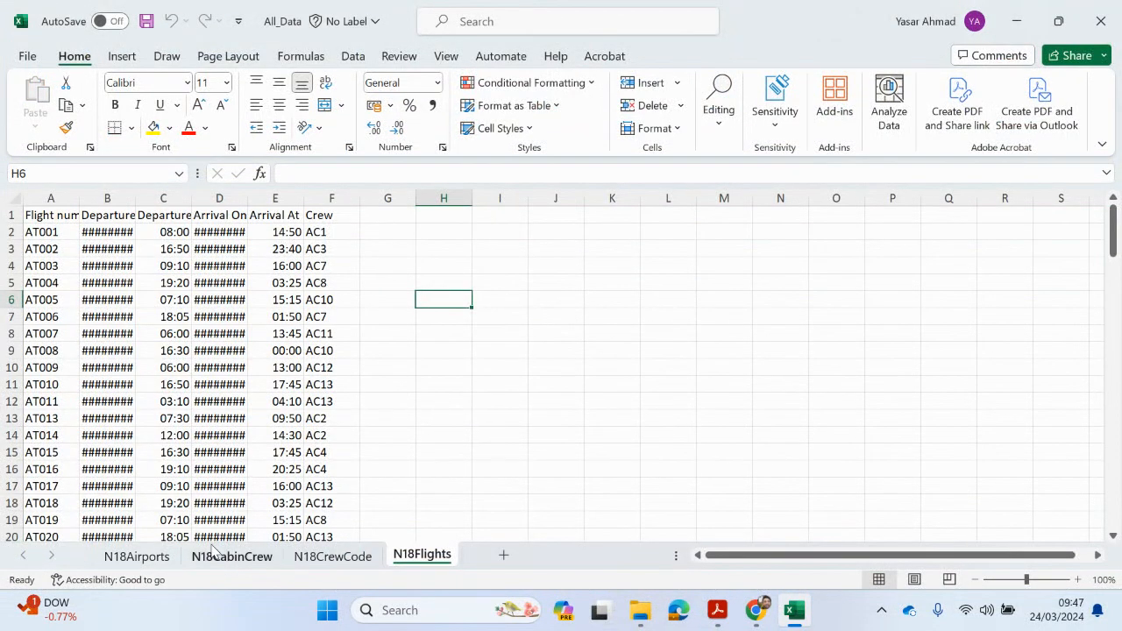
- Fit all column widths of the N18Airports sheet to their contents
{"action": "left_click", "coordinate": [139, 556]}
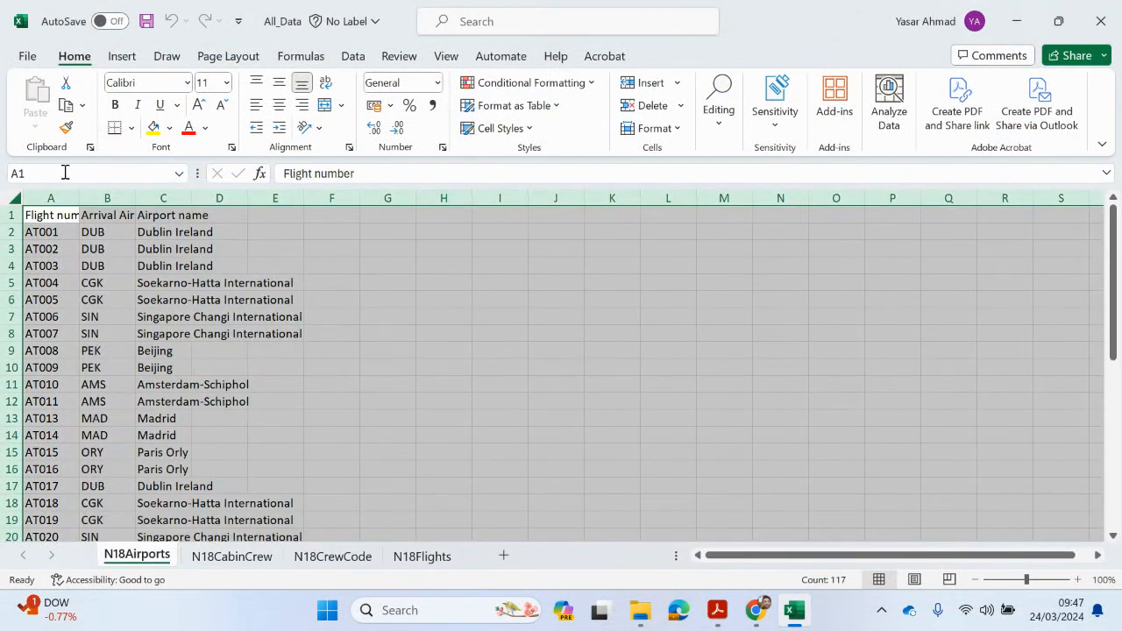
{"action": "double_click", "coordinate": [79, 198]}
- Switch to 9626_w18_qp_02.pdf in Acrobat, read question 1's files and field-name requirements, and return to the All_Data workbook
{"action": "left_click", "coordinate": [714, 624]}
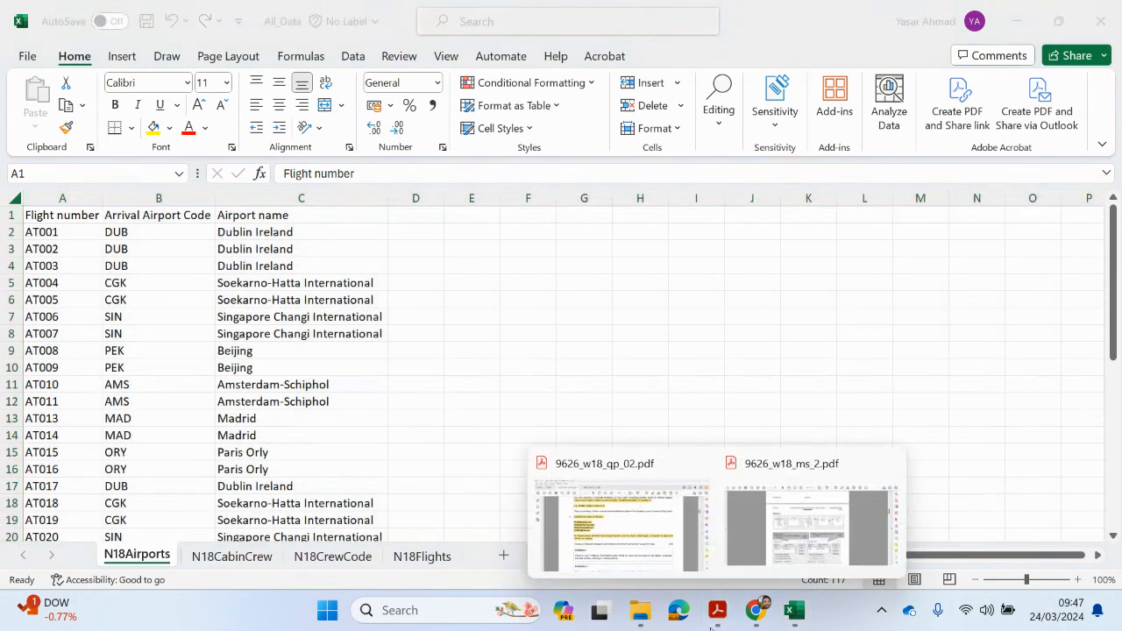
{"action": "left_click", "coordinate": [625, 526]}
{"action": "left_click", "coordinate": [361, 250]}
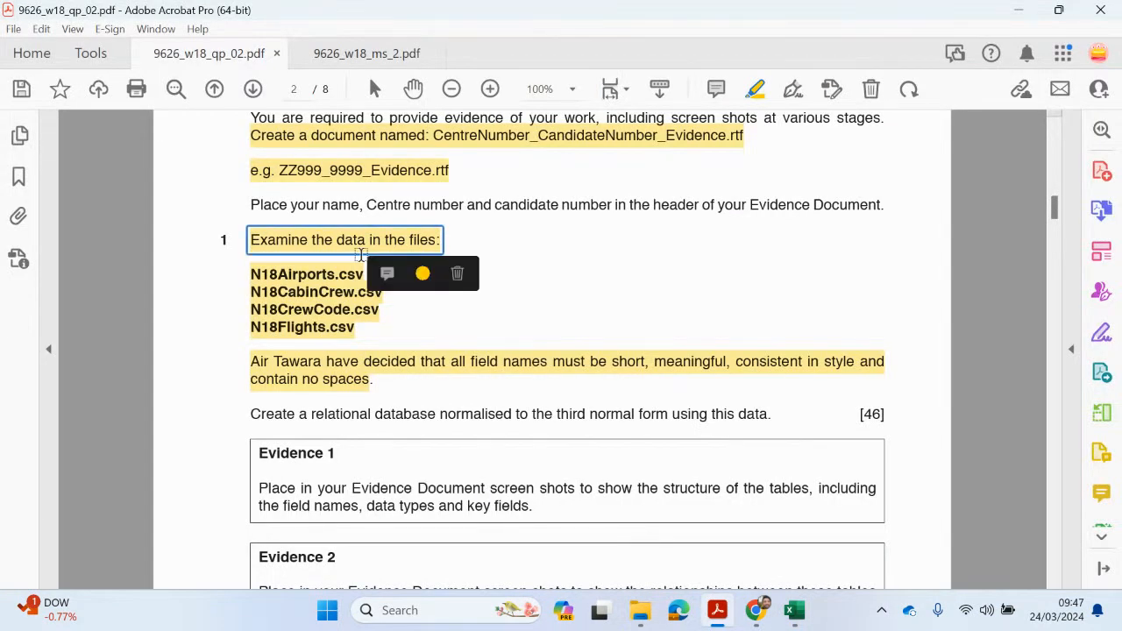
{"action": "left_click", "coordinate": [509, 374]}
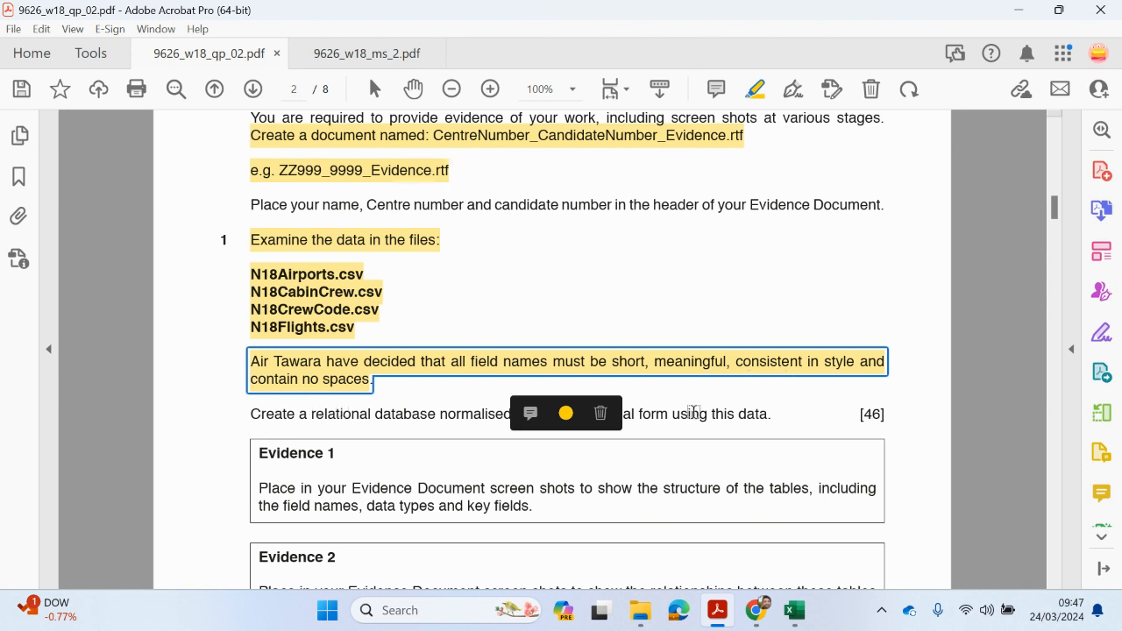
{"action": "left_click", "coordinate": [1018, 10]}
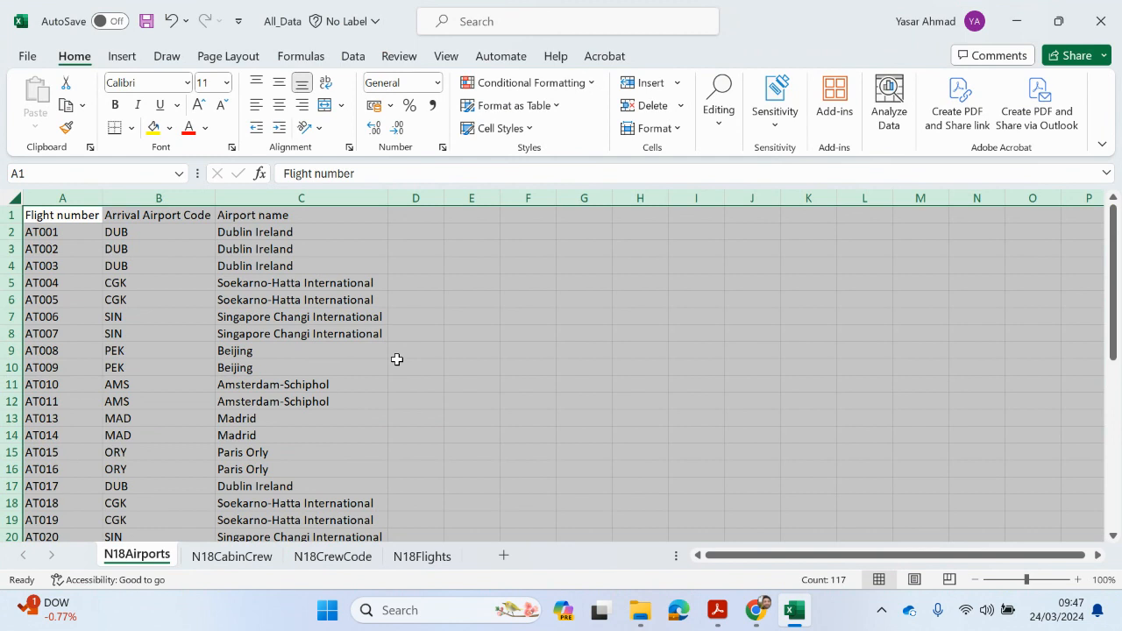
- Examine the N18Airports rows for repeated airport codes and airport names across the flight numbers
{"action": "scroll", "coordinate": [397, 360], "scroll_direction": "down", "scroll_amount": 1}
{"action": "scroll", "coordinate": [395, 371], "scroll_direction": "up", "scroll_amount": 1}
{"action": "left_click", "coordinate": [331, 197]}
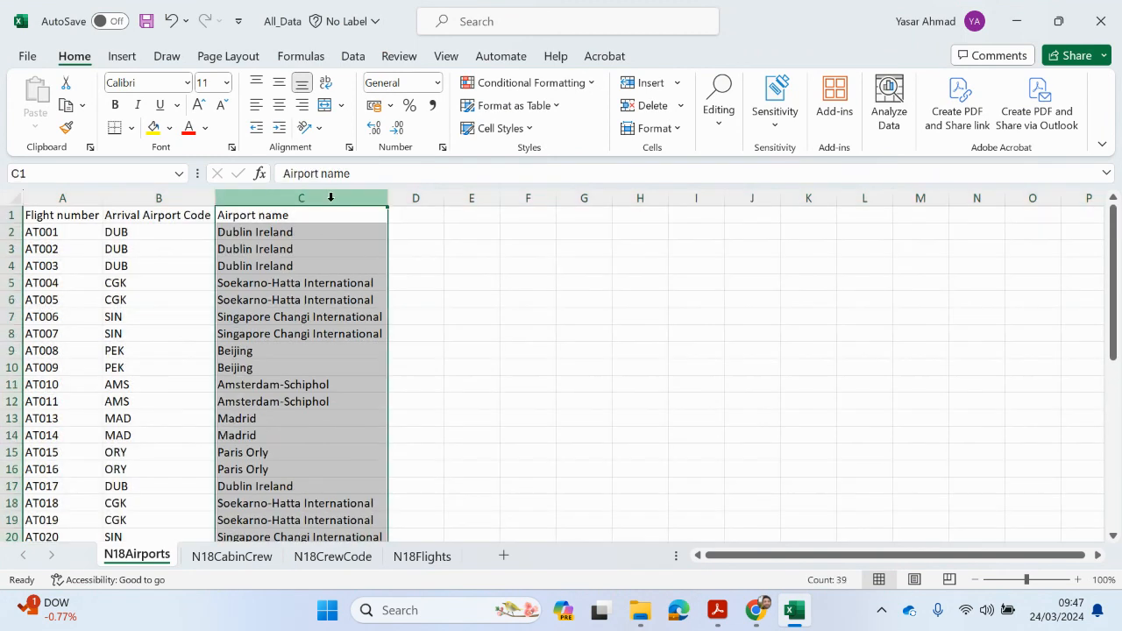
{"action": "scroll", "coordinate": [343, 409], "scroll_direction": "down", "scroll_amount": 12}
{"action": "scroll", "coordinate": [345, 411], "scroll_direction": "up", "scroll_amount": 10}
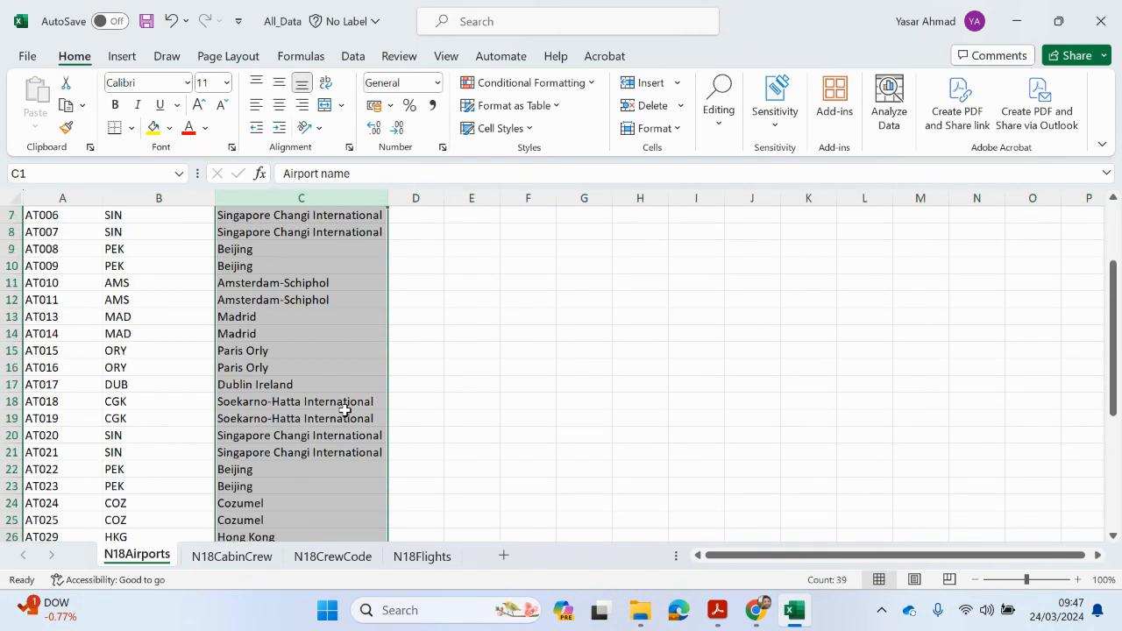
{"action": "scroll", "coordinate": [345, 410], "scroll_direction": "up", "scroll_amount": 2}
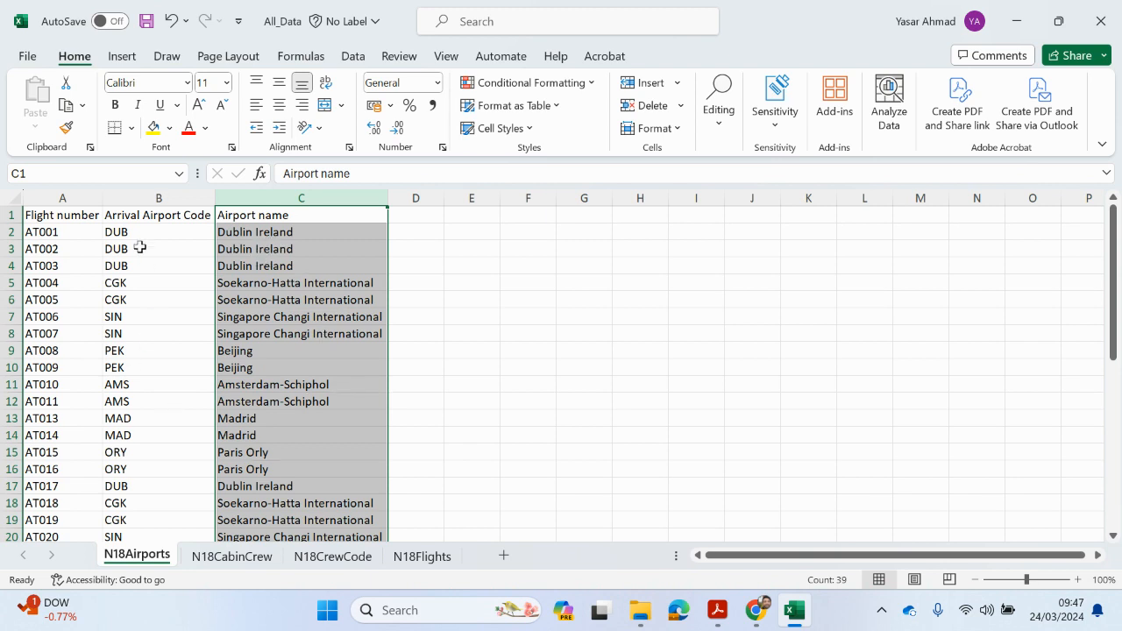
{"action": "mouse_move", "coordinate": [138, 237]}
{"action": "left_mouse_down"}
{"action": "mouse_move", "coordinate": [139, 249]}
{"action": "mouse_move", "coordinate": [138, 236]}
{"action": "left_mouse_up"}
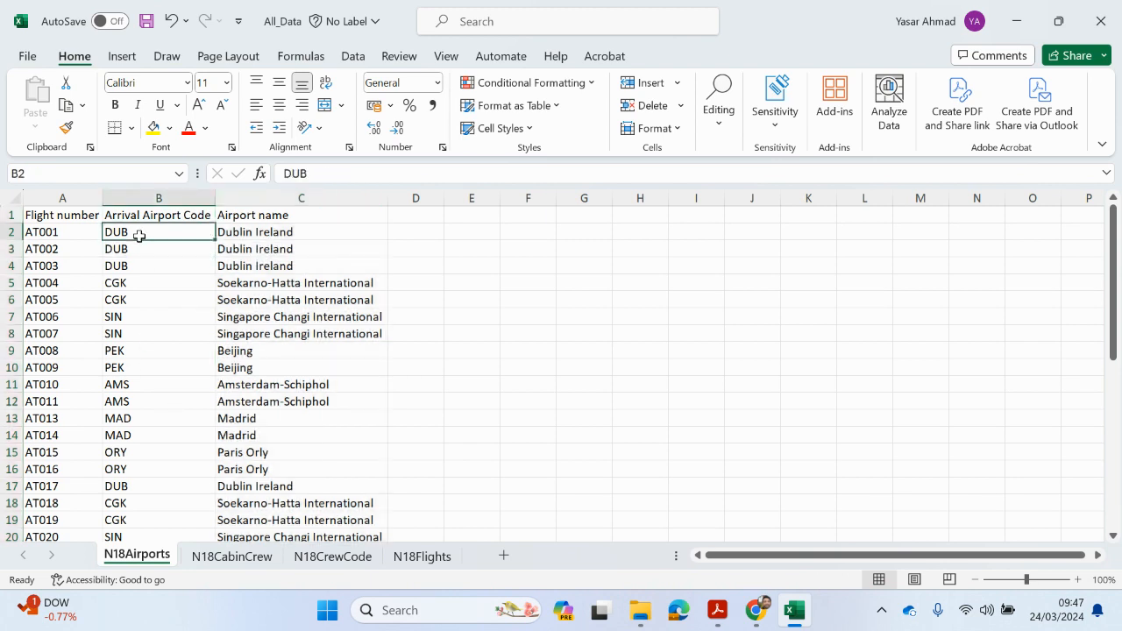
{"action": "left_click", "coordinate": [11, 232]}
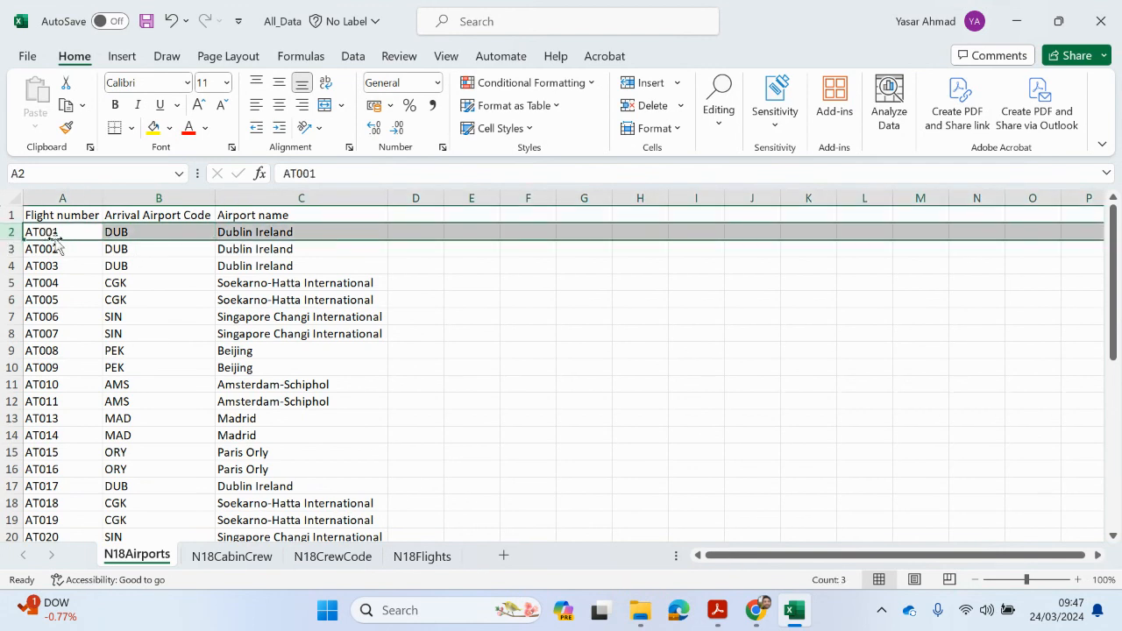
{"action": "left_click", "coordinate": [11, 249]}
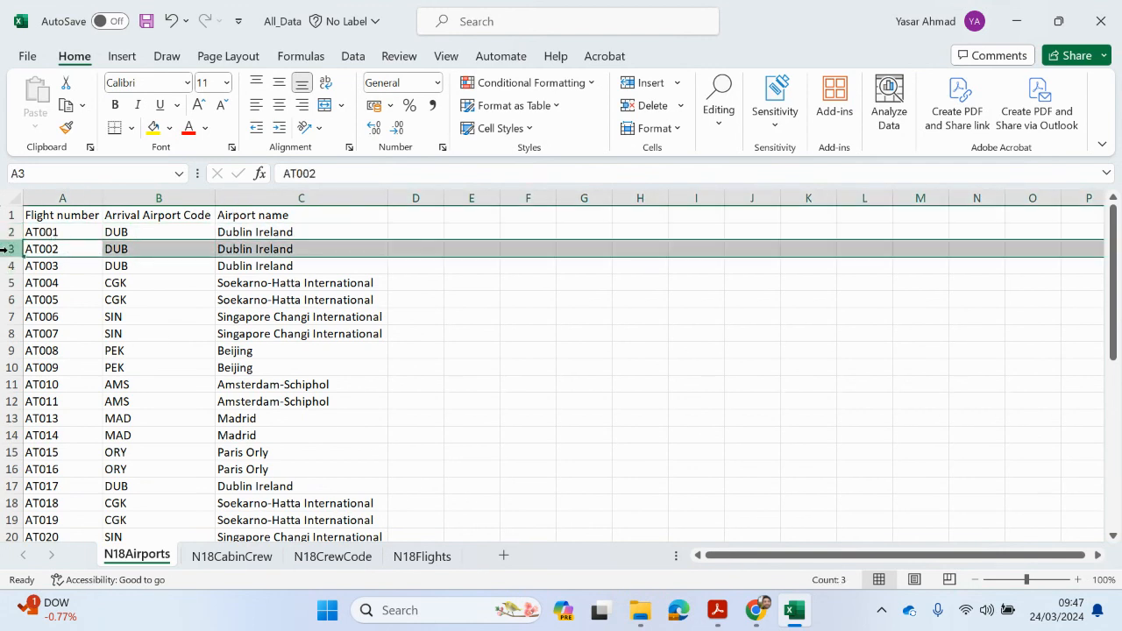
{"action": "left_click", "coordinate": [11, 266]}
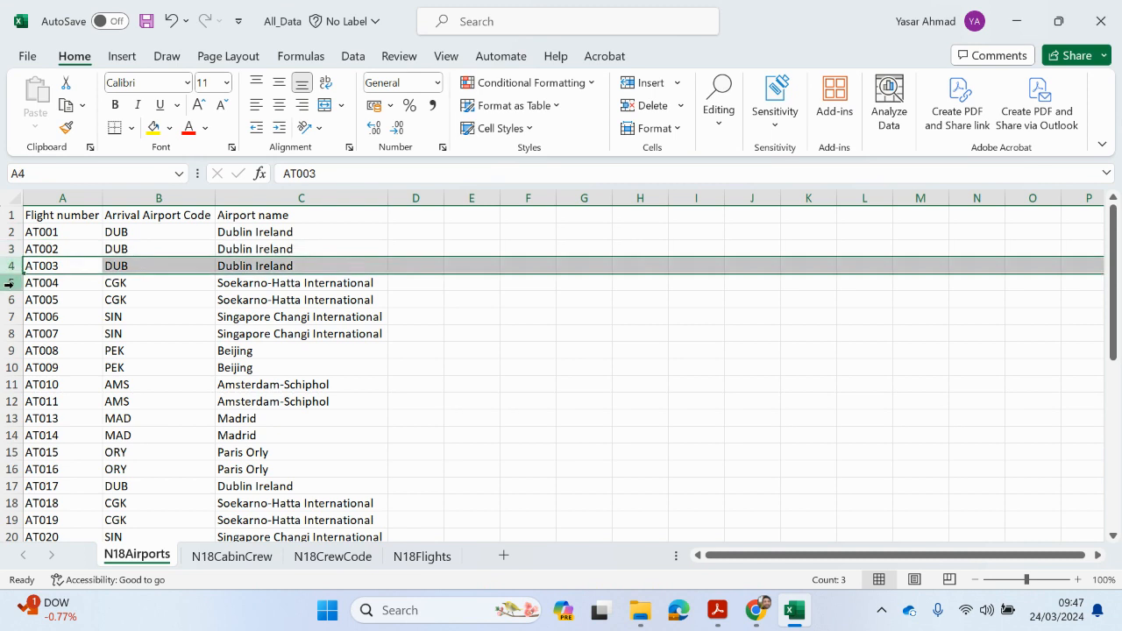
{"action": "left_click", "coordinate": [11, 282]}
{"action": "left_click_drag", "start_coordinate": [14, 307], "coordinate": [14, 306]}
{"action": "left_click", "coordinate": [12, 299]}
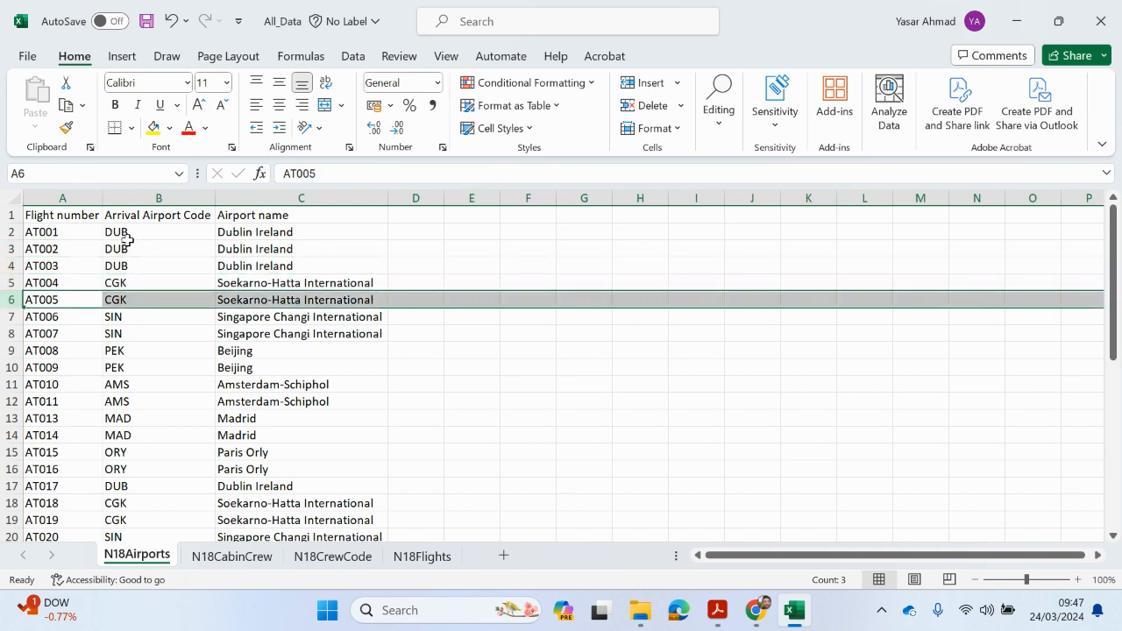
{"action": "left_click_drag", "start_coordinate": [124, 235], "coordinate": [261, 319]}
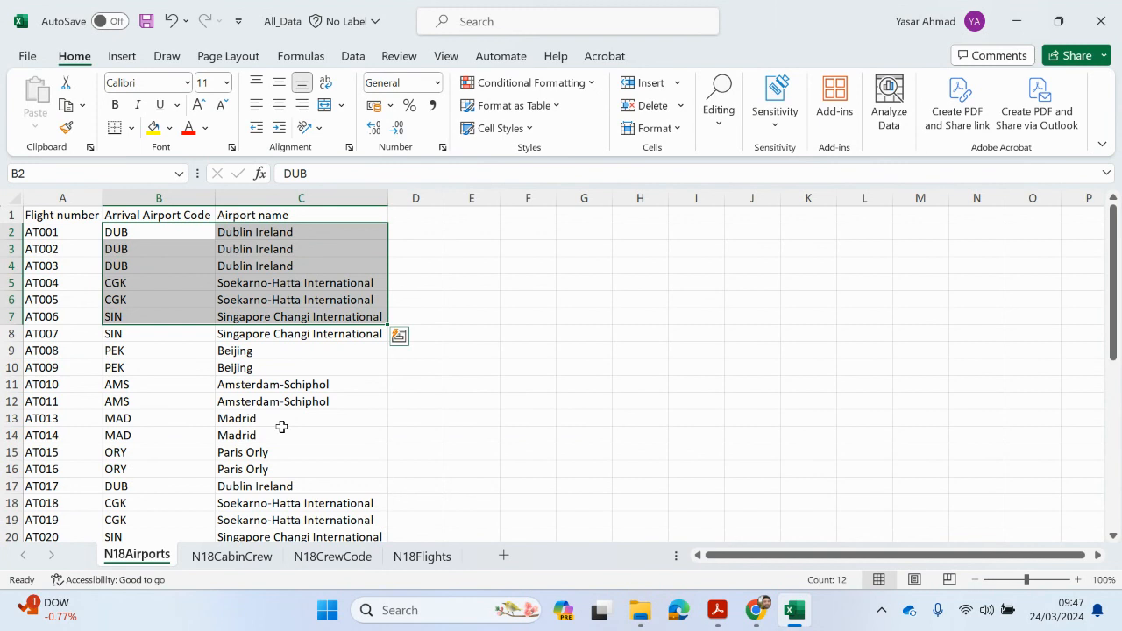
- Rename the Flight number heading in cell A1 of N18Airports as Flight_Num
{"action": "left_click", "coordinate": [83, 216]}
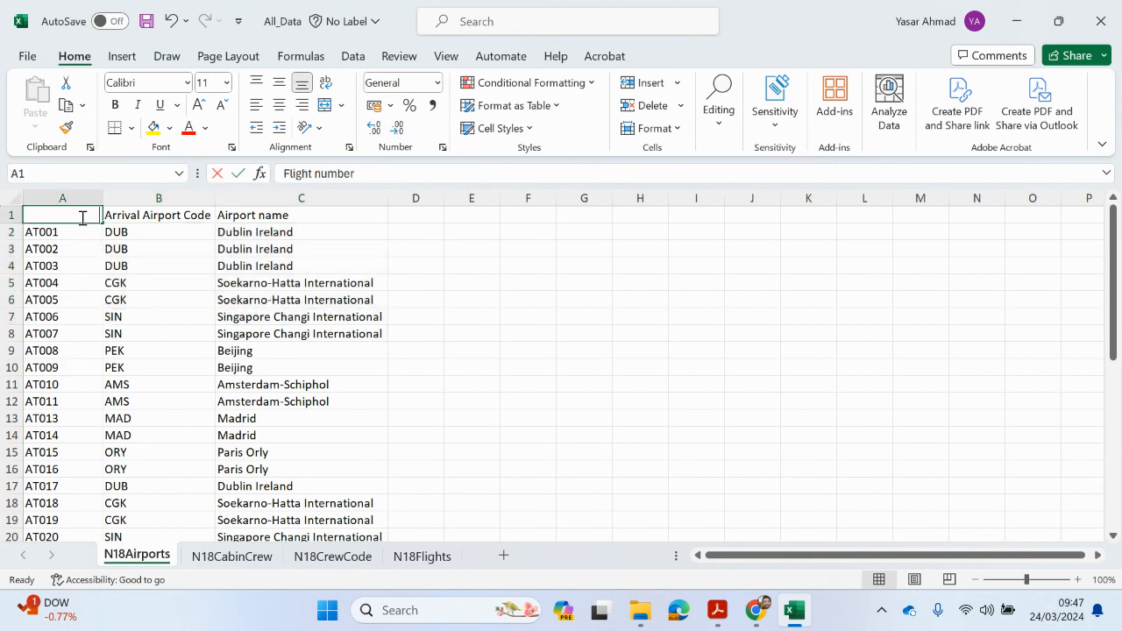
{"action": "left_click_drag", "start_coordinate": [363, 173], "coordinate": [309, 175]}
{"action": "type", "text": "_N"}
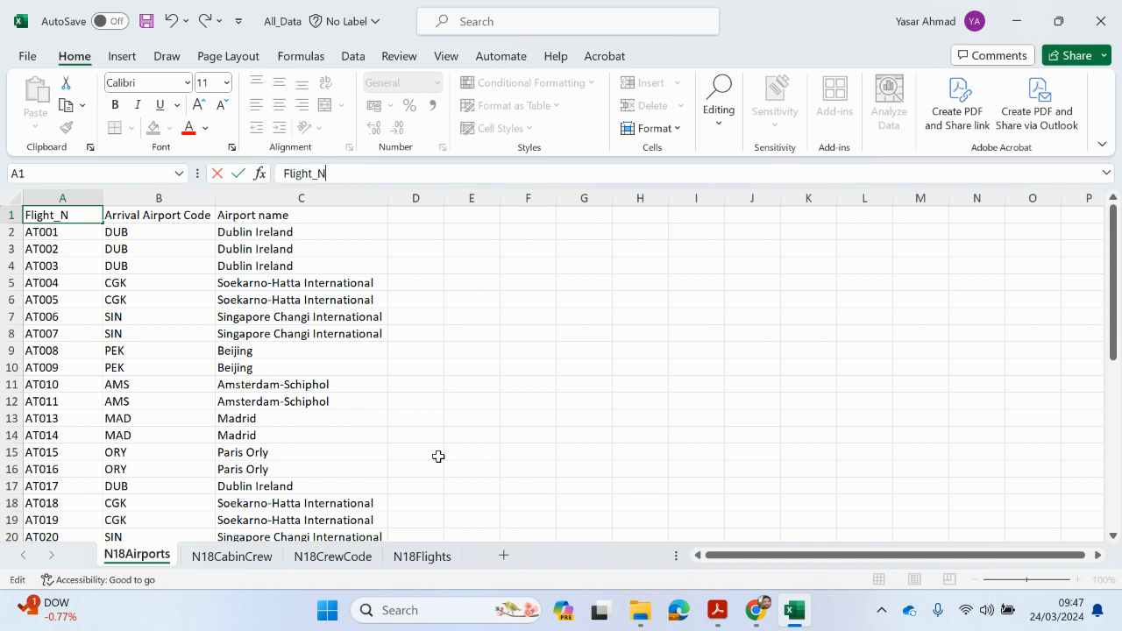
{"action": "left_click", "coordinate": [192, 351]}
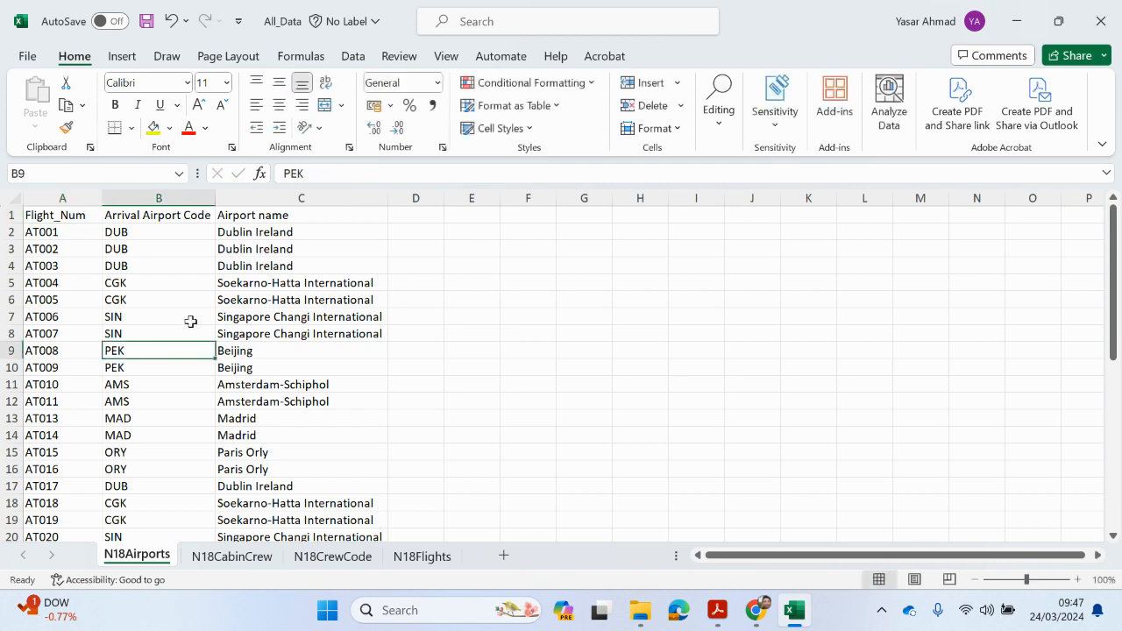
- Shorten the Arrival Airport Code heading in cell B1 of N18Airports to Airport_Code
{"action": "left_click", "coordinate": [184, 216]}
{"action": "left_click_drag", "start_coordinate": [320, 172], "coordinate": [282, 173]}
{"action": "key", "text": "Delete"}
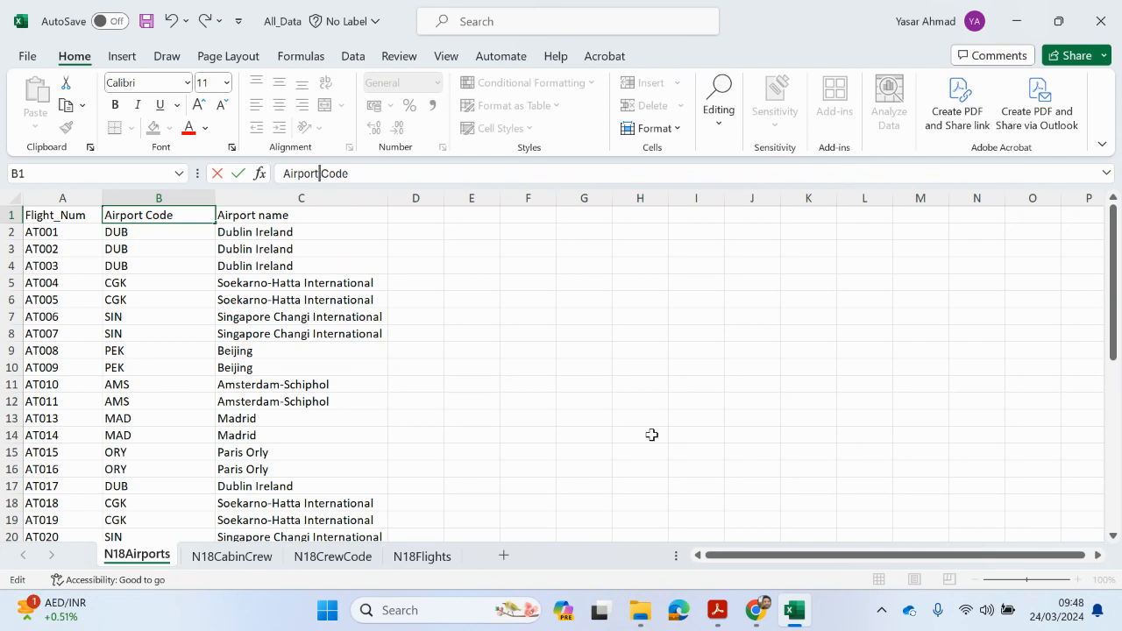
{"action": "key", "text": "Delete"}
{"action": "type", "text": "_"}
{"action": "left_click", "coordinate": [342, 387]}
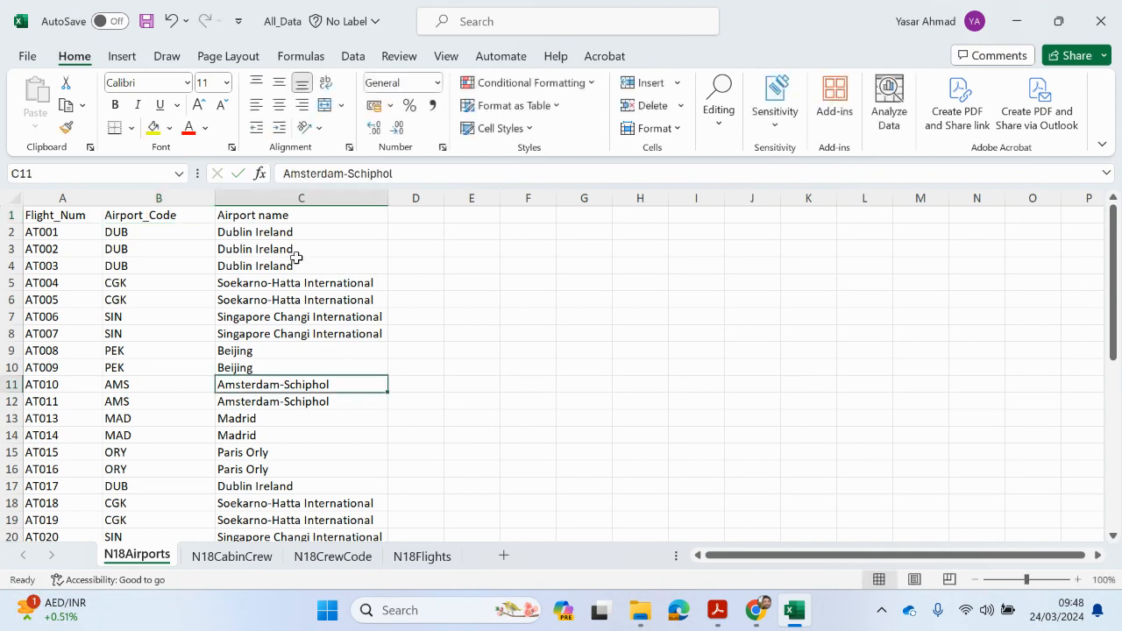
- Rename the Airport name heading in cell C1 of N18Airports as Airport_Name
{"action": "left_click", "coordinate": [289, 215]}
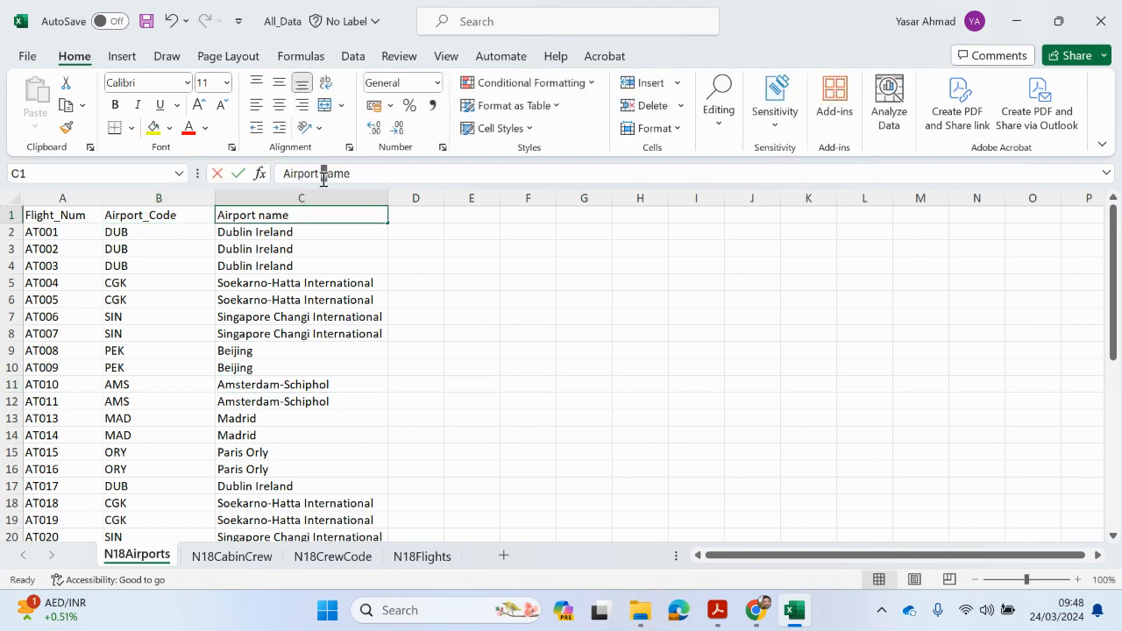
{"action": "left_click_drag", "start_coordinate": [324, 178], "coordinate": [321, 177]}
{"action": "type", "text": "_N"}
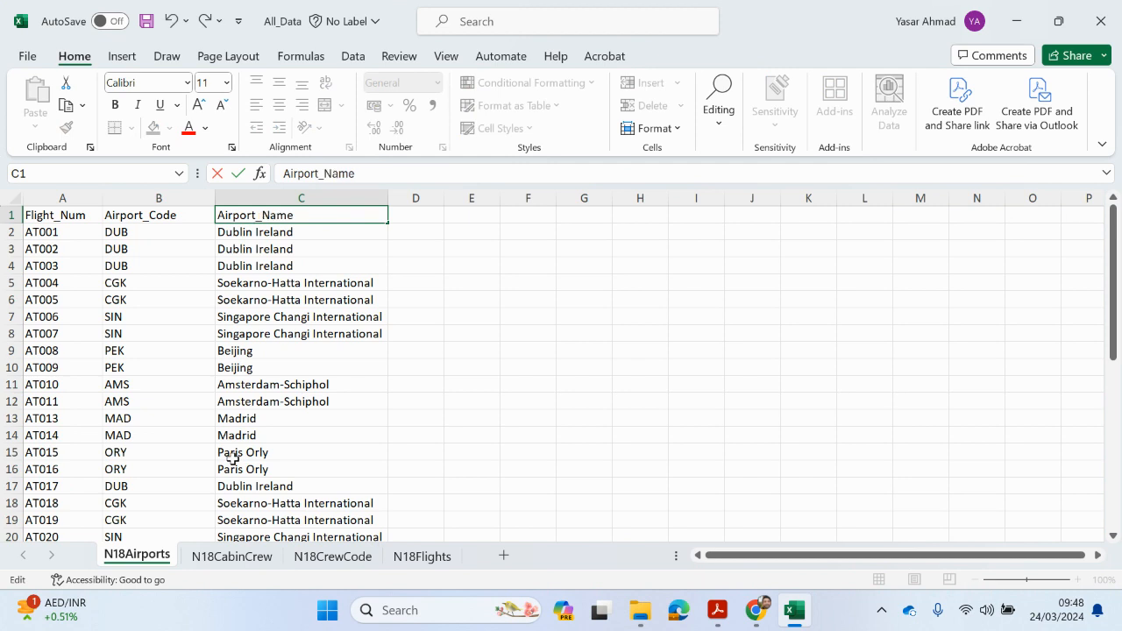
{"action": "left_click", "coordinate": [292, 418]}
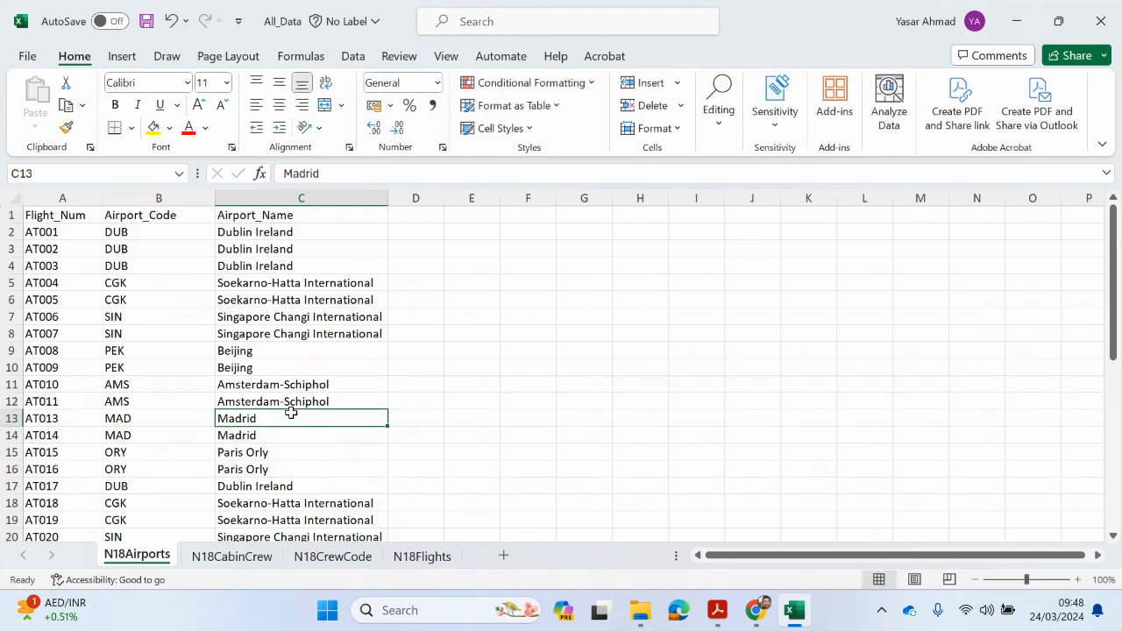
- Fit all columns of the N18CabinCrew sheet to the width of their contents
{"action": "left_click", "coordinate": [224, 559]}
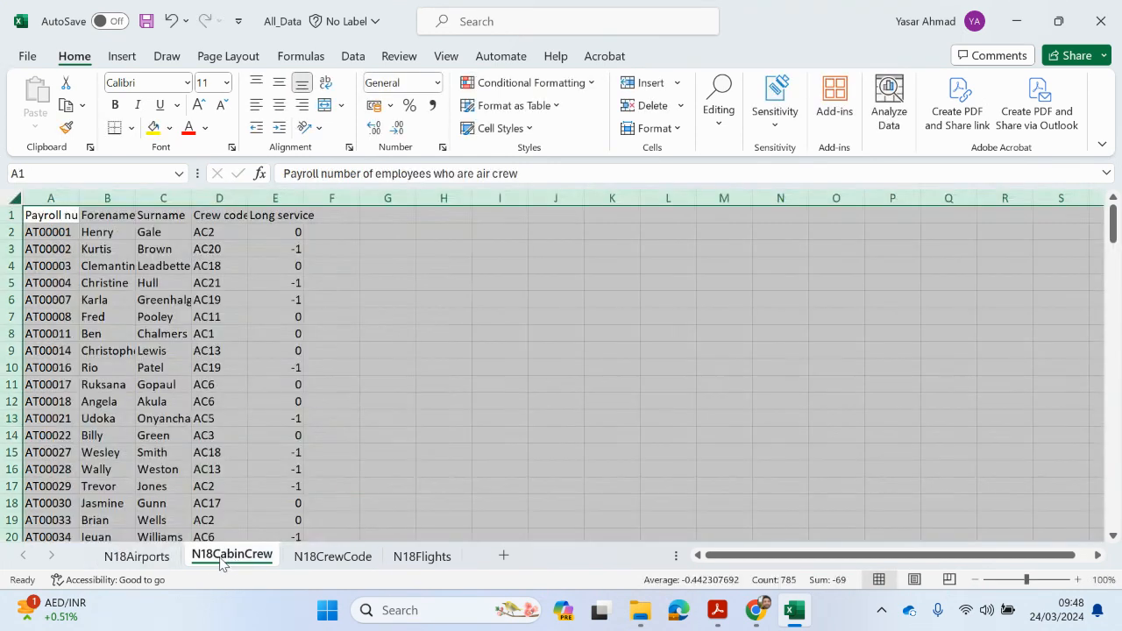
{"action": "double_click", "coordinate": [83, 202]}
{"action": "left_click", "coordinate": [80, 216]}
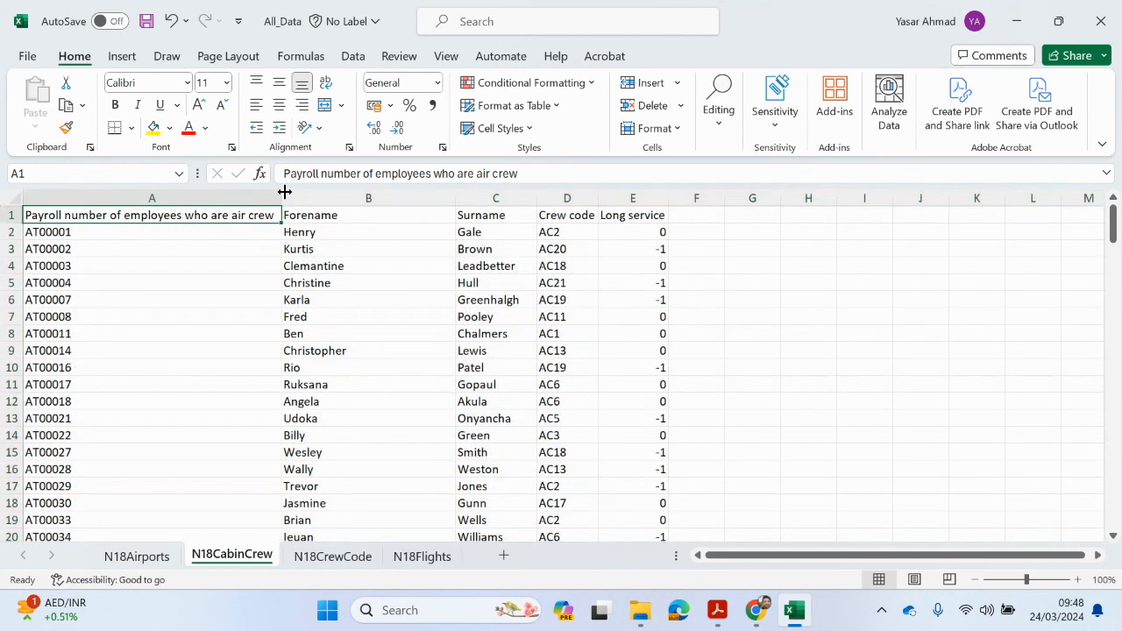
- Shorten the payroll number heading in cell A1 of N18CabinCrew to Payroll_Num and narrow columns A and B
{"action": "left_click", "coordinate": [541, 175]}
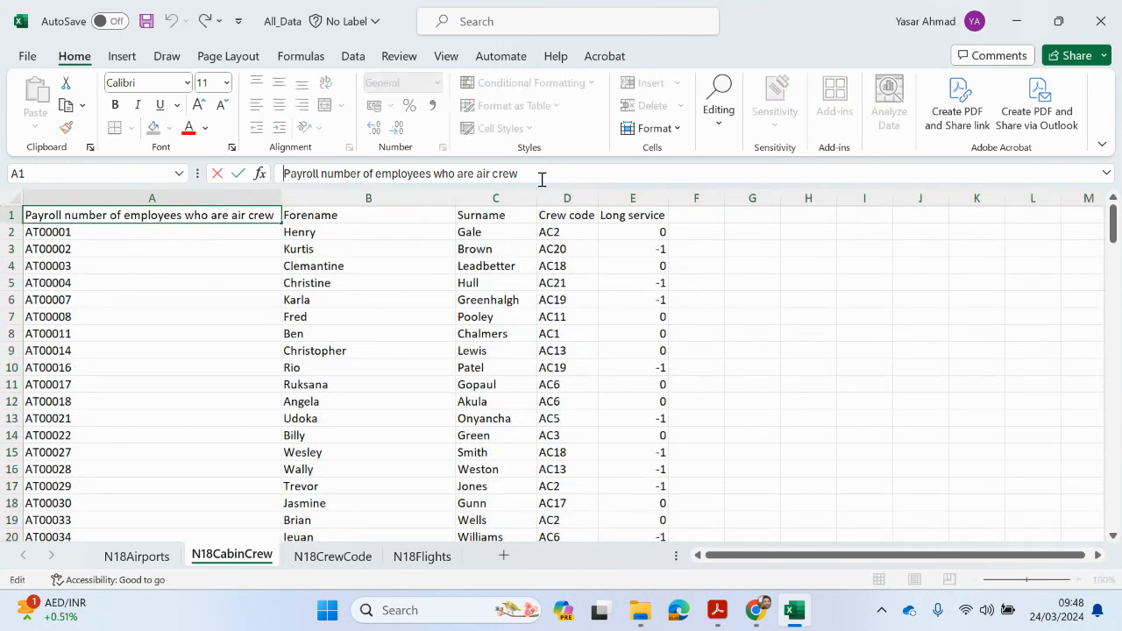
{"action": "left_click_drag", "start_coordinate": [541, 176], "coordinate": [326, 167]}
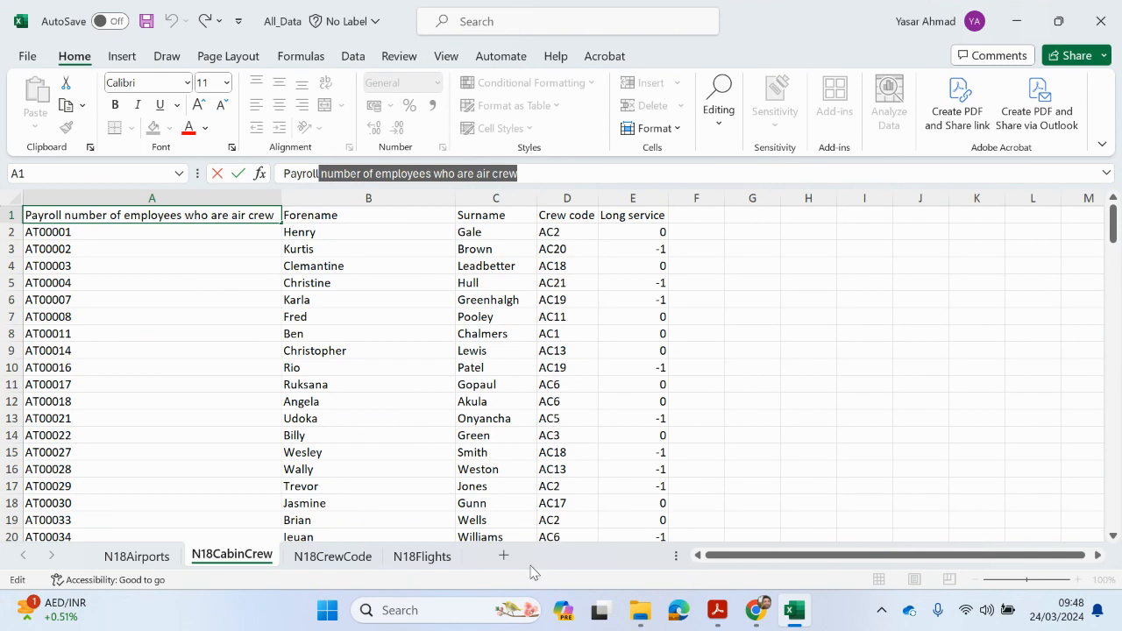
{"action": "type", "text": "_Num"}
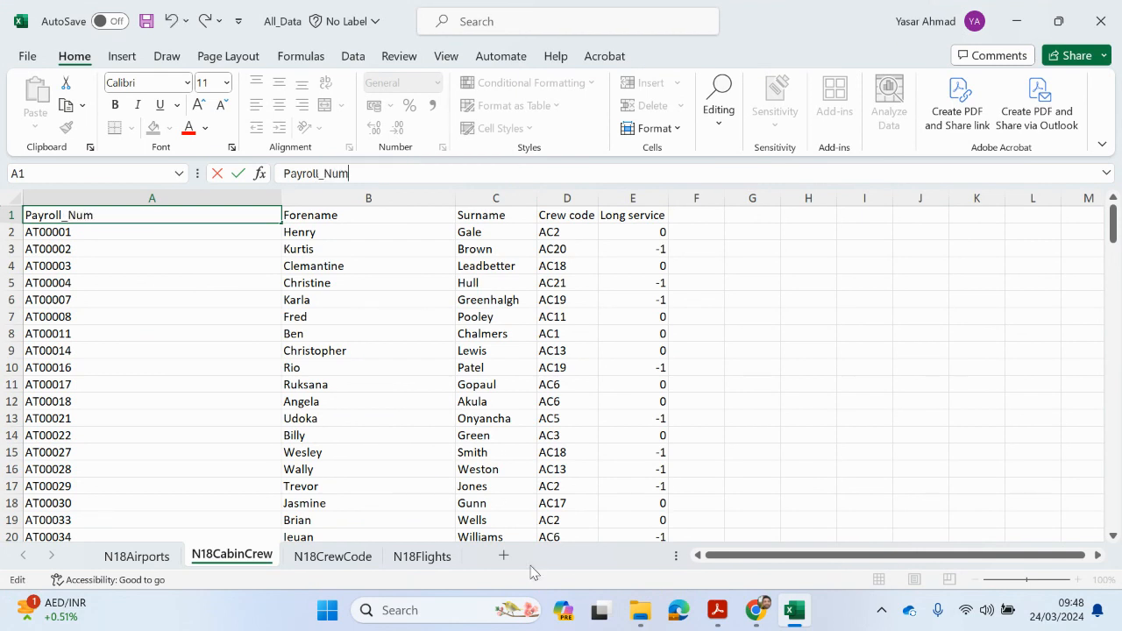
{"action": "left_click", "coordinate": [243, 362]}
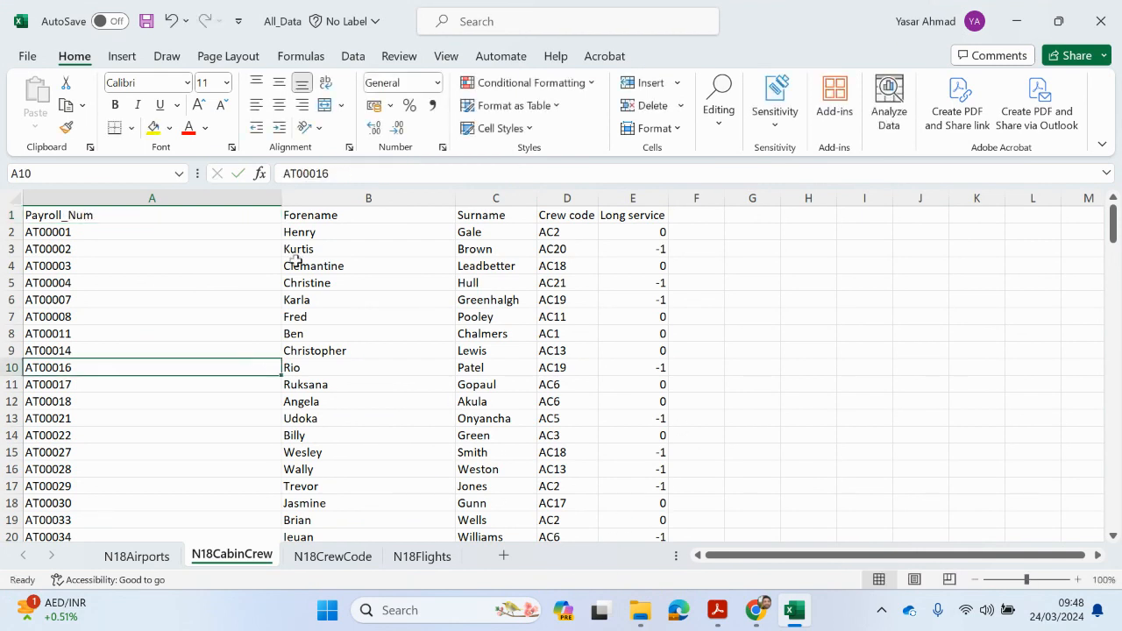
{"action": "double_click", "coordinate": [282, 198]}
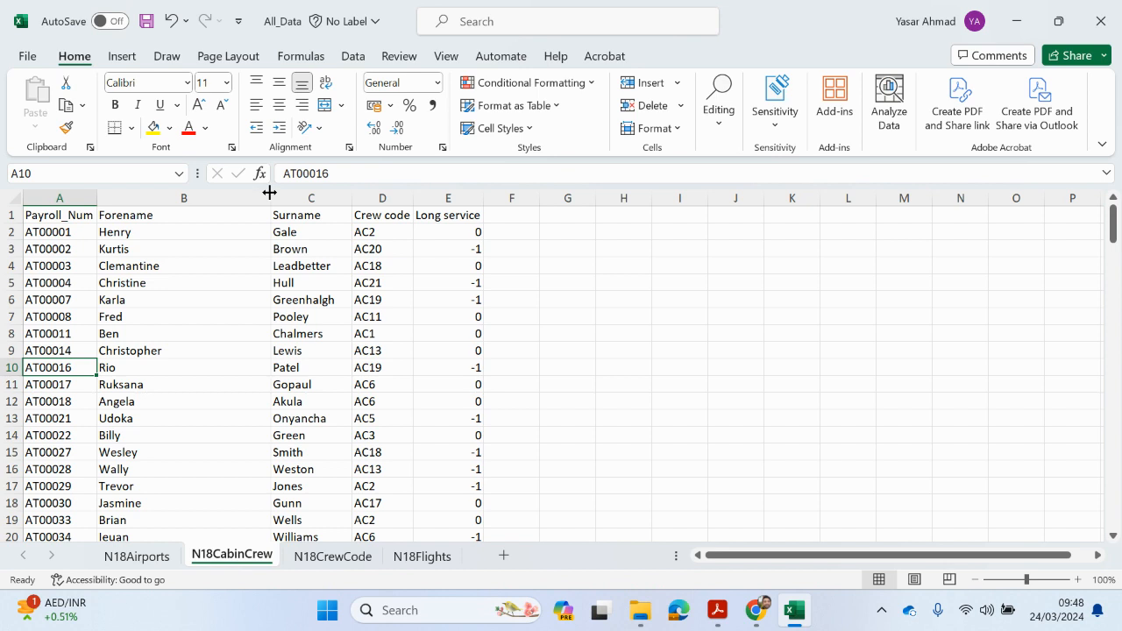
{"action": "left_click_drag", "start_coordinate": [271, 197], "coordinate": [201, 203]}
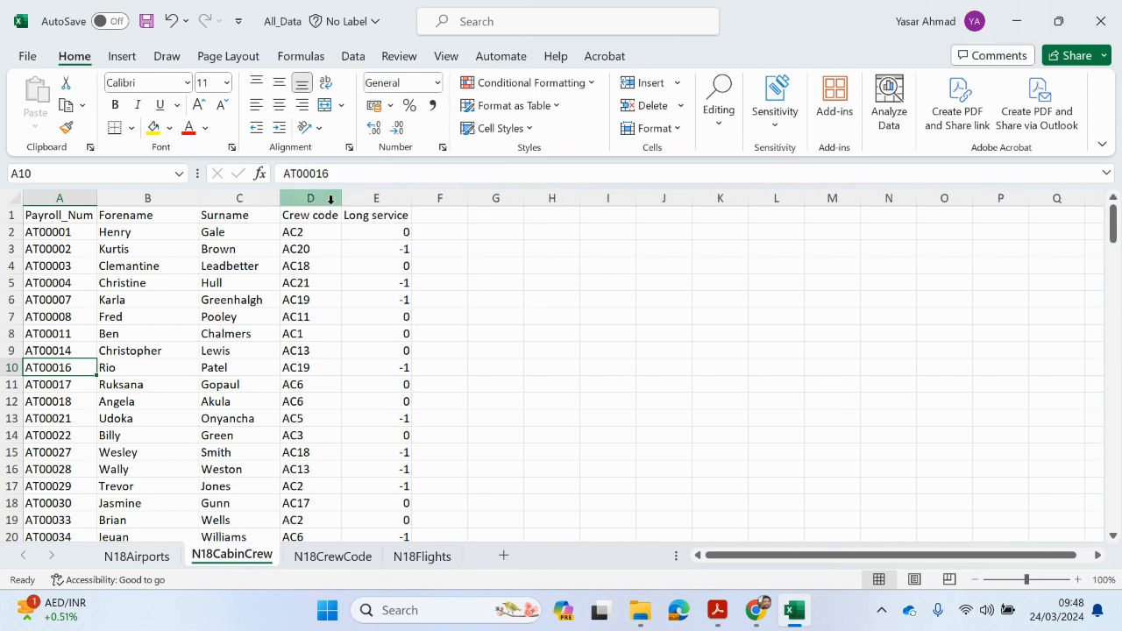
- Rename the Crew code heading in cell D1 of N18CabinCrew as Crew_Code and fit column D to its contents
{"action": "double_click", "coordinate": [327, 215]}
{"action": "left_click_drag", "start_coordinate": [319, 216], "coordinate": [305, 218]}
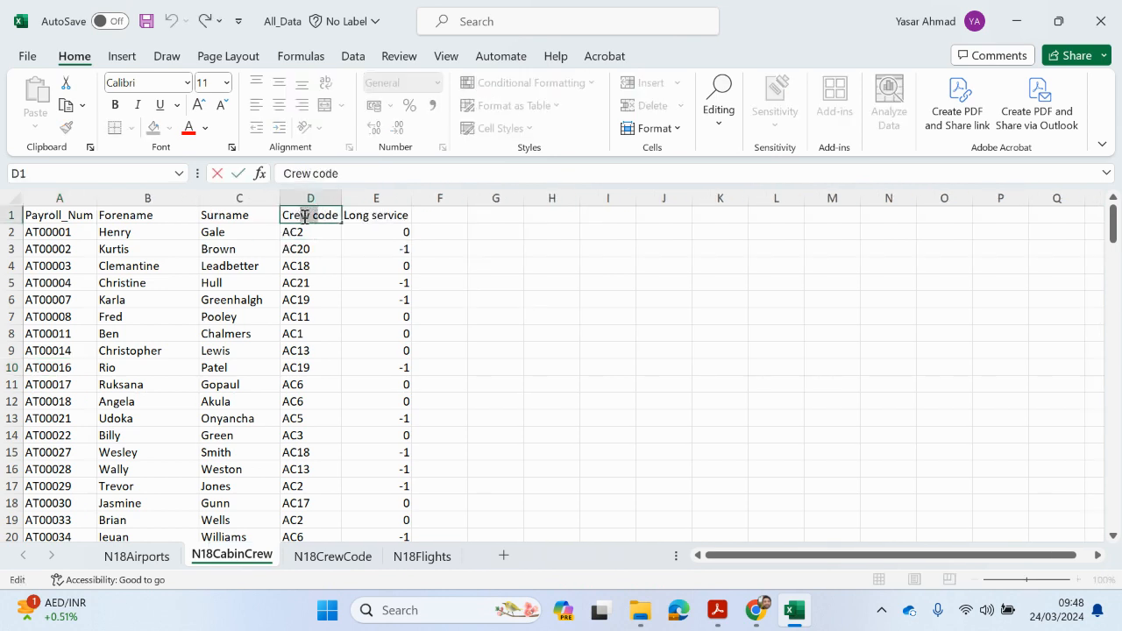
{"action": "type", "text": "w_C"}
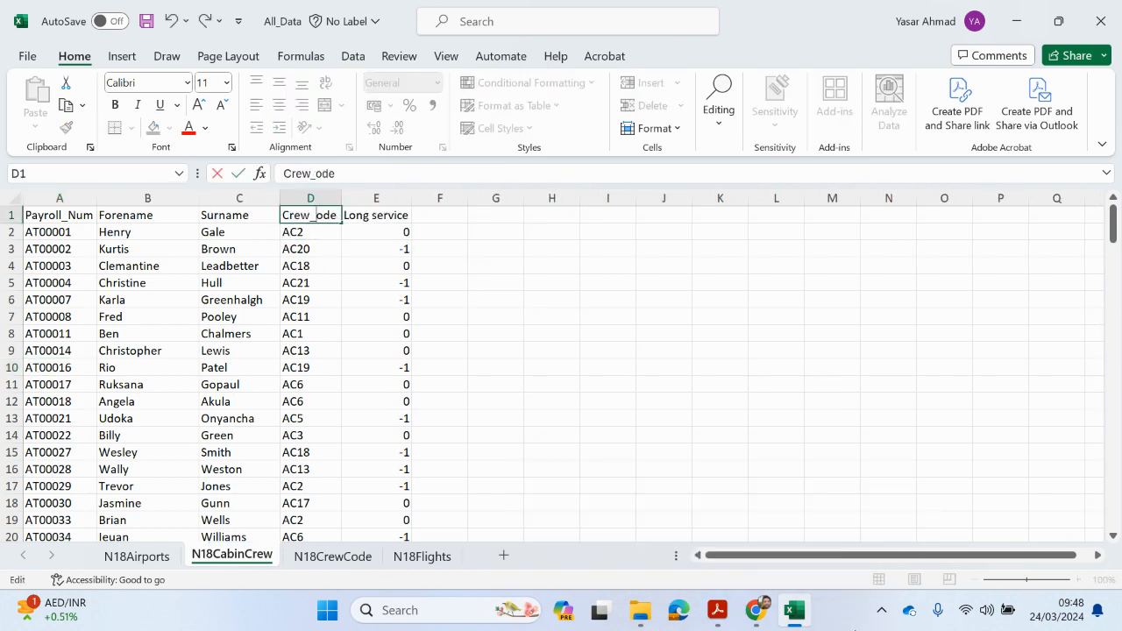
{"action": "left_click", "coordinate": [813, 375]}
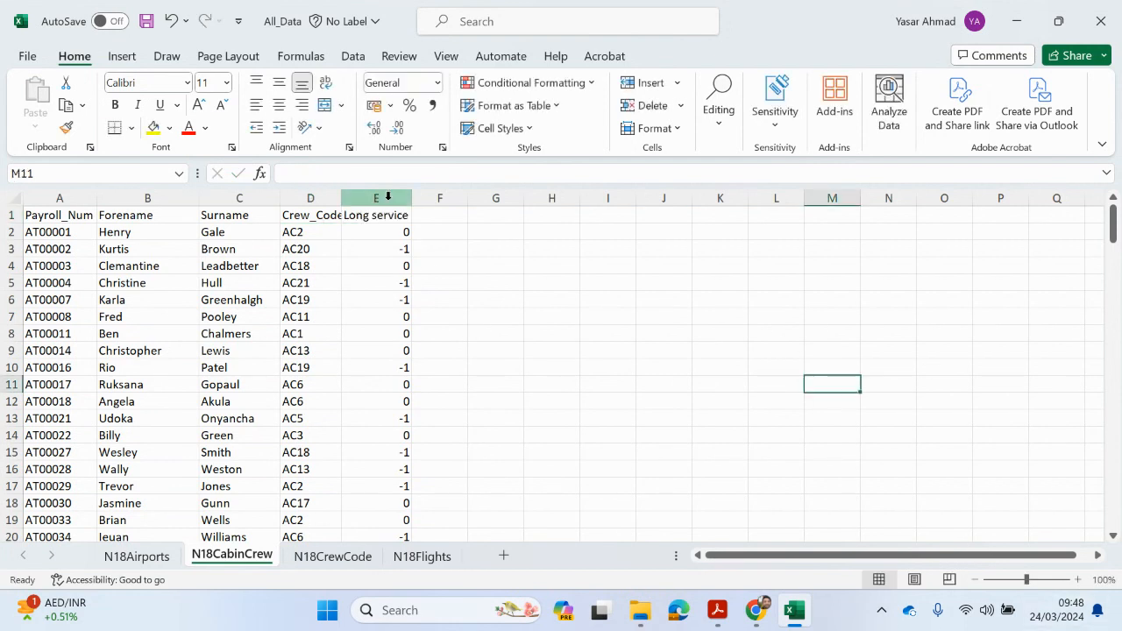
{"action": "double_click", "coordinate": [342, 198]}
- Rename the Long service heading in cell E1 of N18CabinCrew as Long_Service and widen column E slightly
{"action": "left_click", "coordinate": [385, 215]}
{"action": "double_click", "coordinate": [384, 215]}
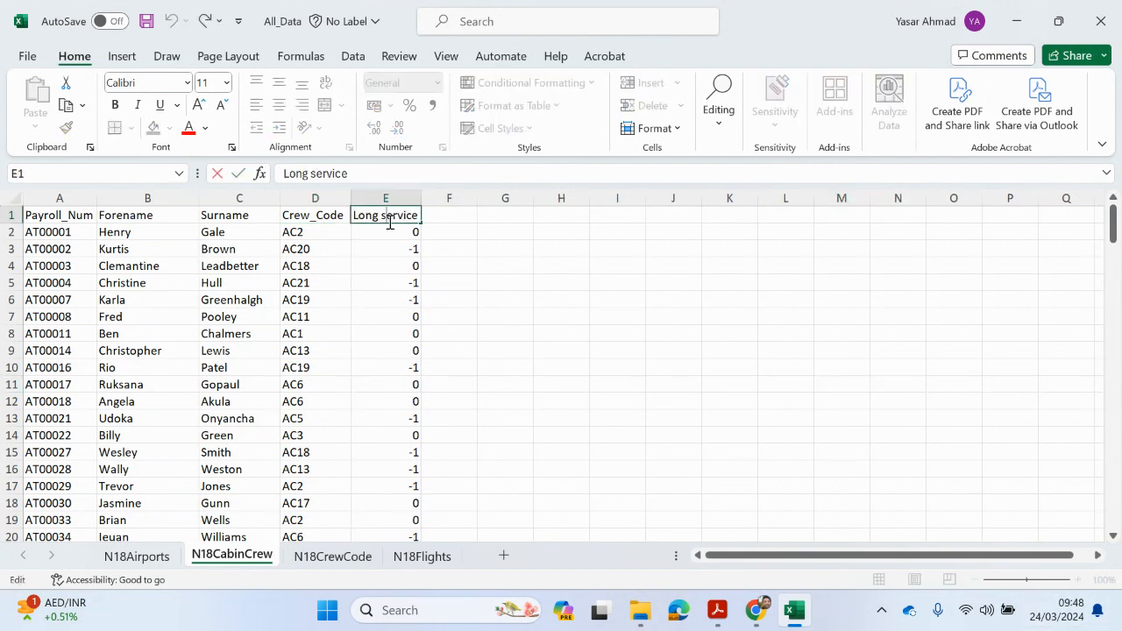
{"action": "type", "text": "_"}
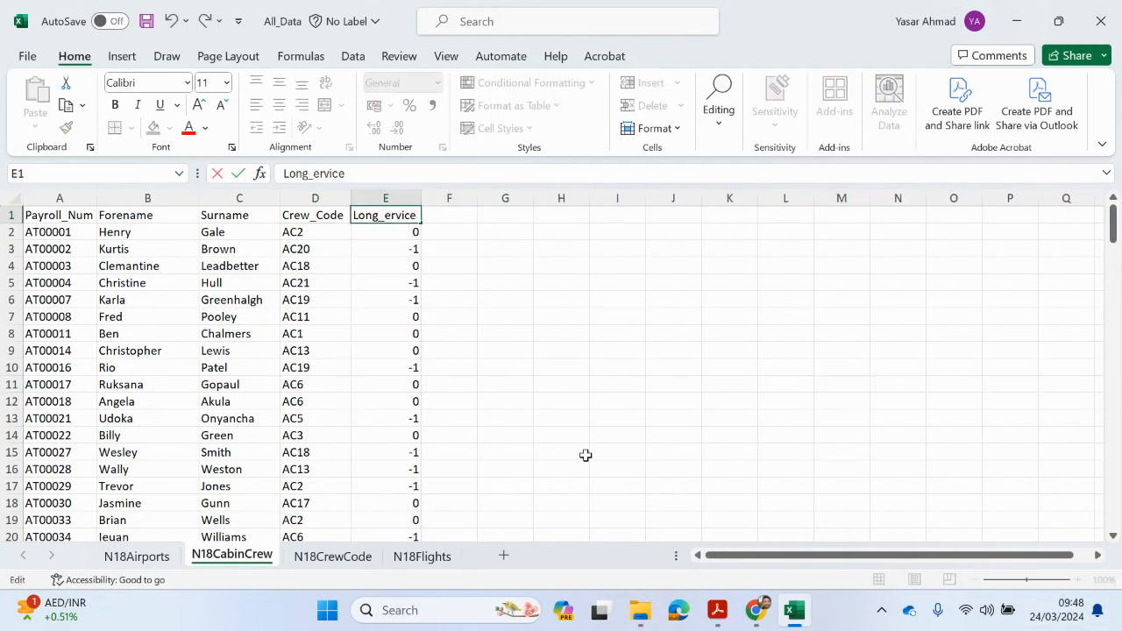
{"action": "type", "text": "S"}
{"action": "left_click", "coordinate": [595, 448]}
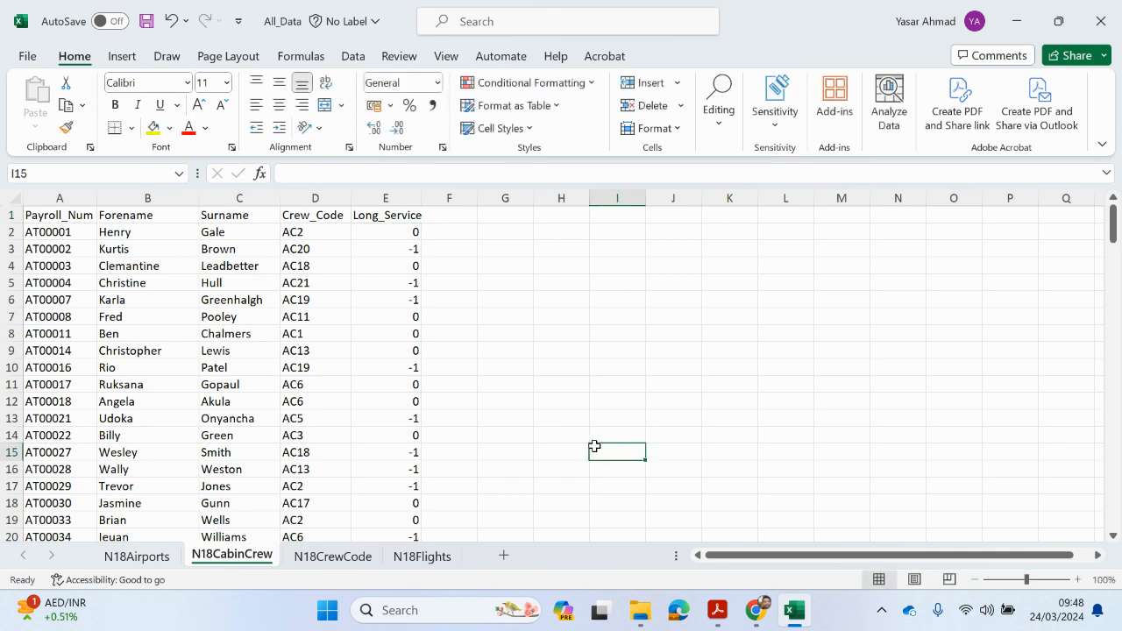
{"action": "left_click_drag", "start_coordinate": [421, 198], "coordinate": [434, 198]}
{"action": "left_click", "coordinate": [392, 198]}
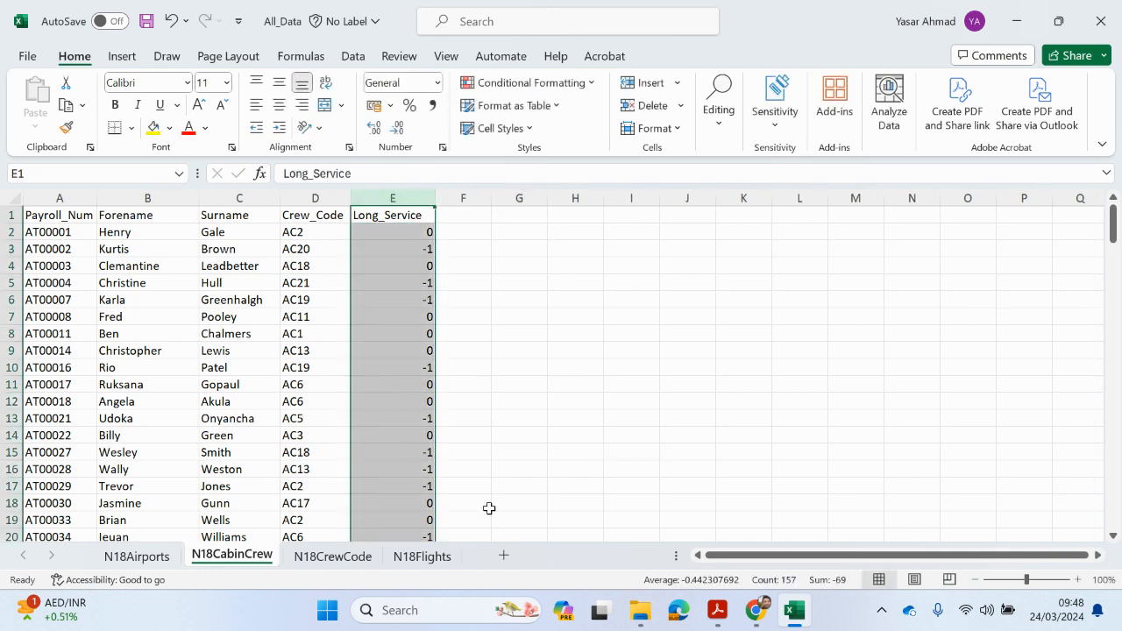
- Insert an empty row above the first crew code in the N18CrewCode sheet
{"action": "left_click", "coordinate": [322, 558]}
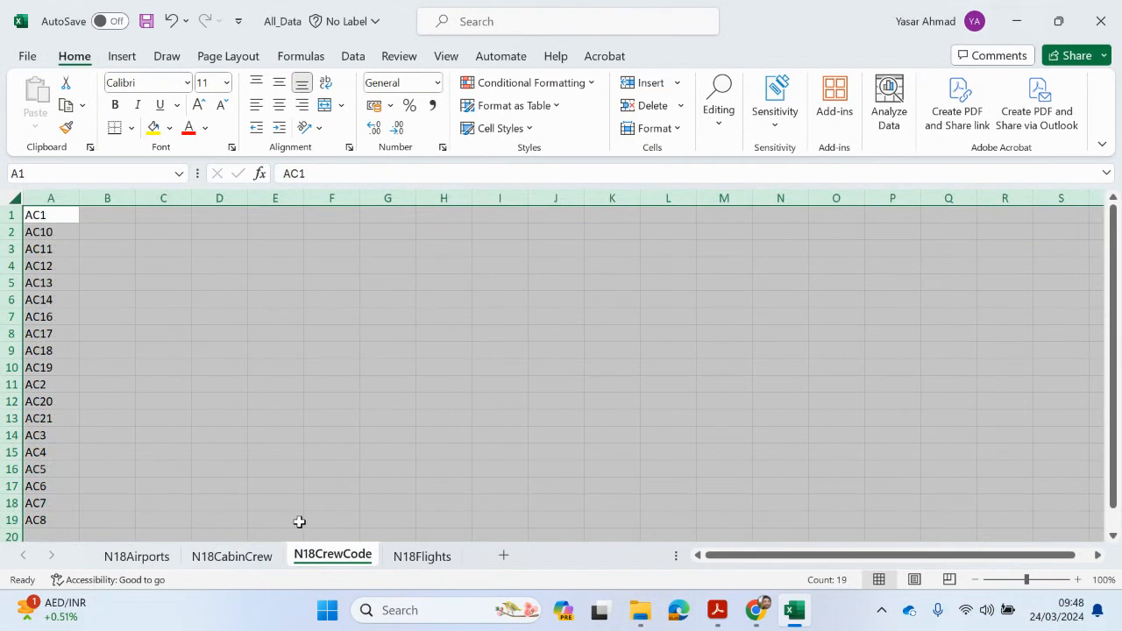
{"action": "left_click", "coordinate": [13, 214]}
{"action": "right_click", "coordinate": [12, 215]}
{"action": "left_click", "coordinate": [59, 390]}
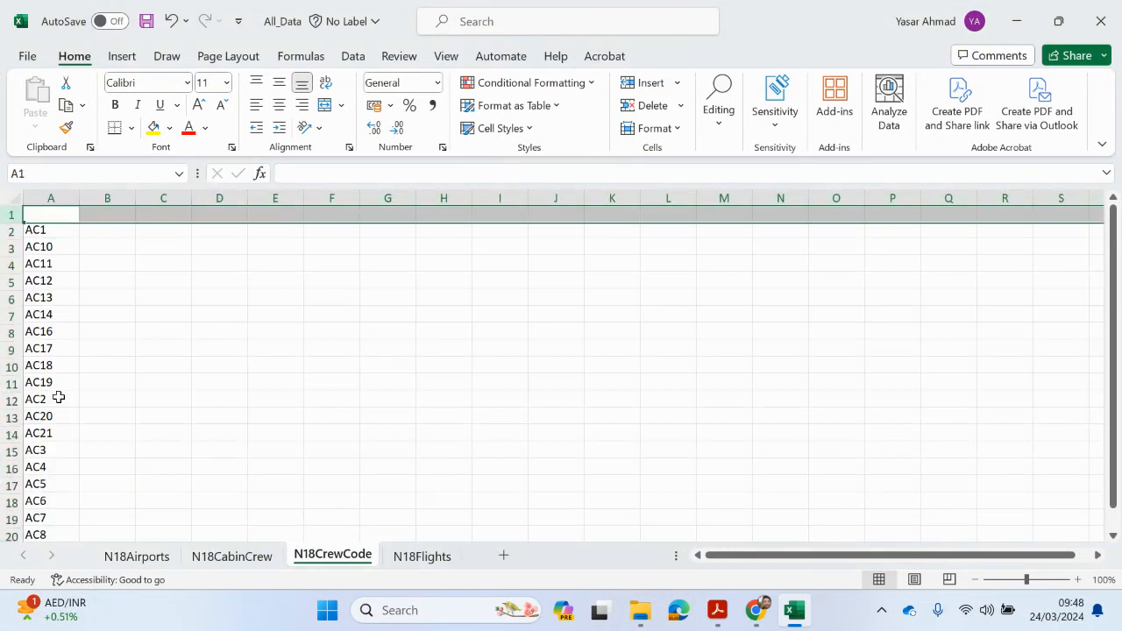
{"action": "left_click", "coordinate": [37, 214]}
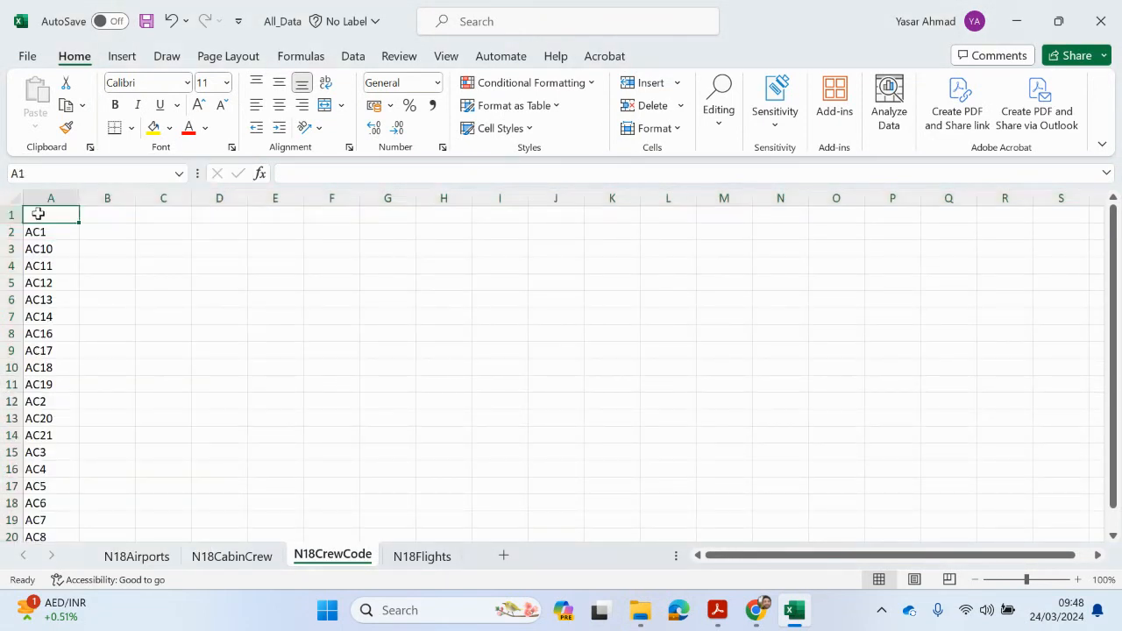
{"action": "left_click", "coordinate": [252, 562]}
{"action": "left_click", "coordinate": [324, 216]}
{"action": "right_click", "coordinate": [325, 216]}
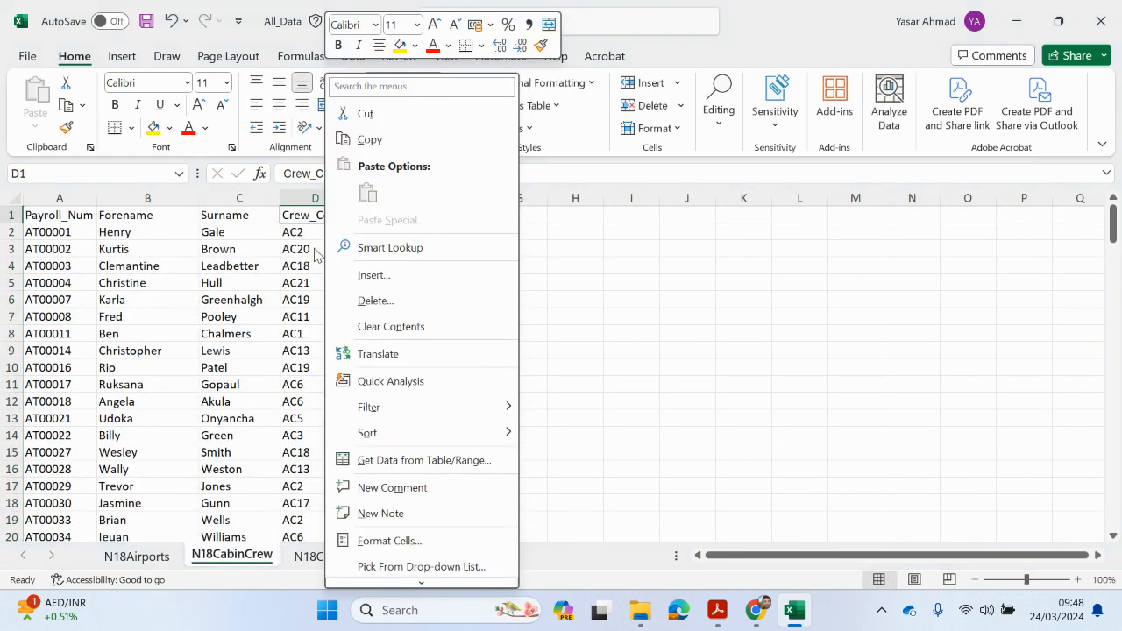
{"action": "key", "text": "Escape"}
{"action": "left_click", "coordinate": [311, 230]}
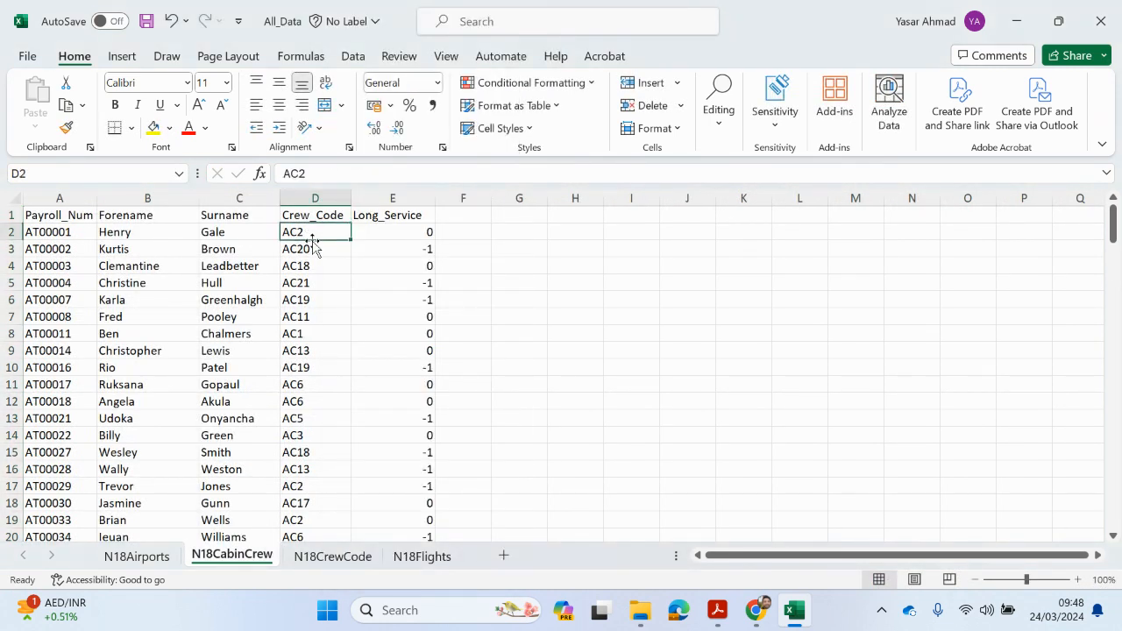
{"action": "left_click", "coordinate": [340, 557]}
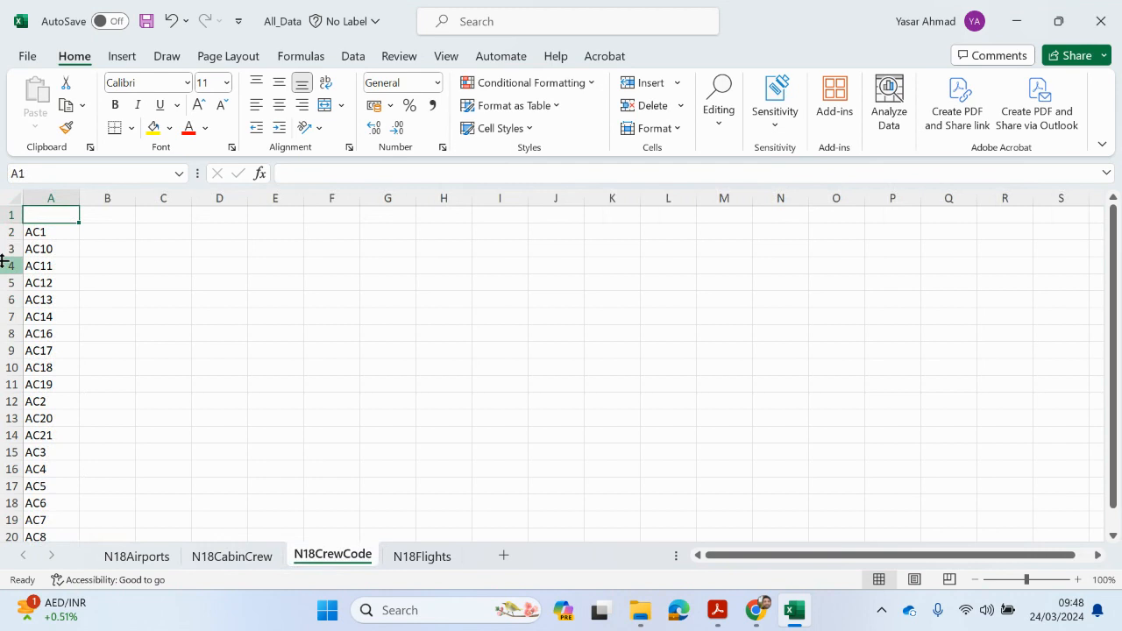
{"action": "left_click", "coordinate": [62, 408]}
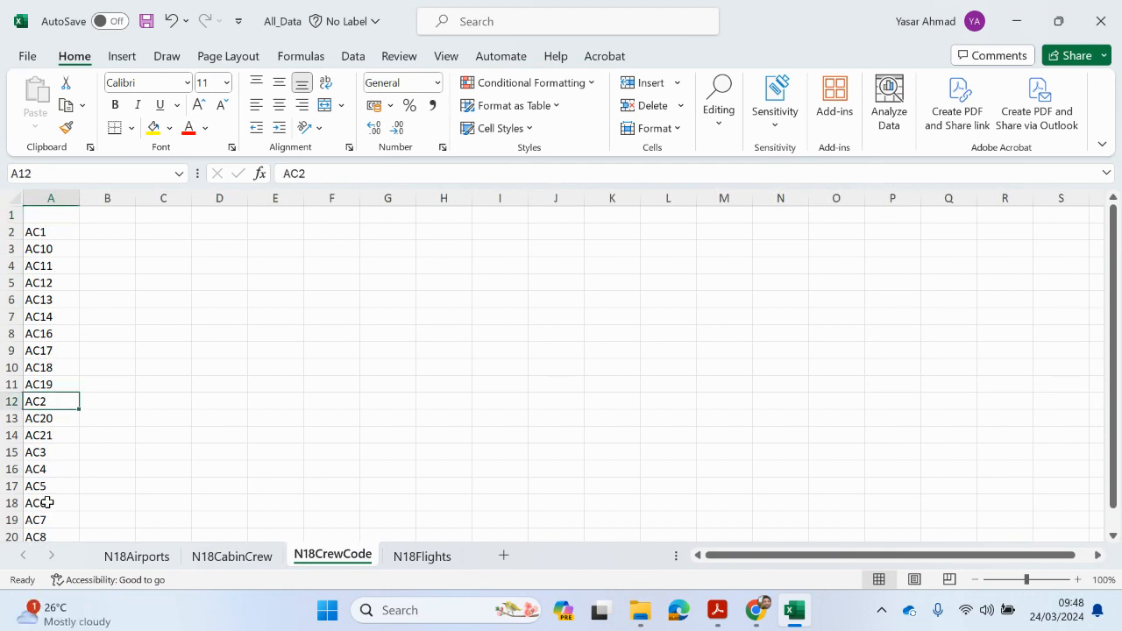
- Copy the Crew_Code heading from cell D1 of N18CabinCrew into cell A1 of N18CrewCode and fit column A to it
{"action": "left_click", "coordinate": [261, 557]}
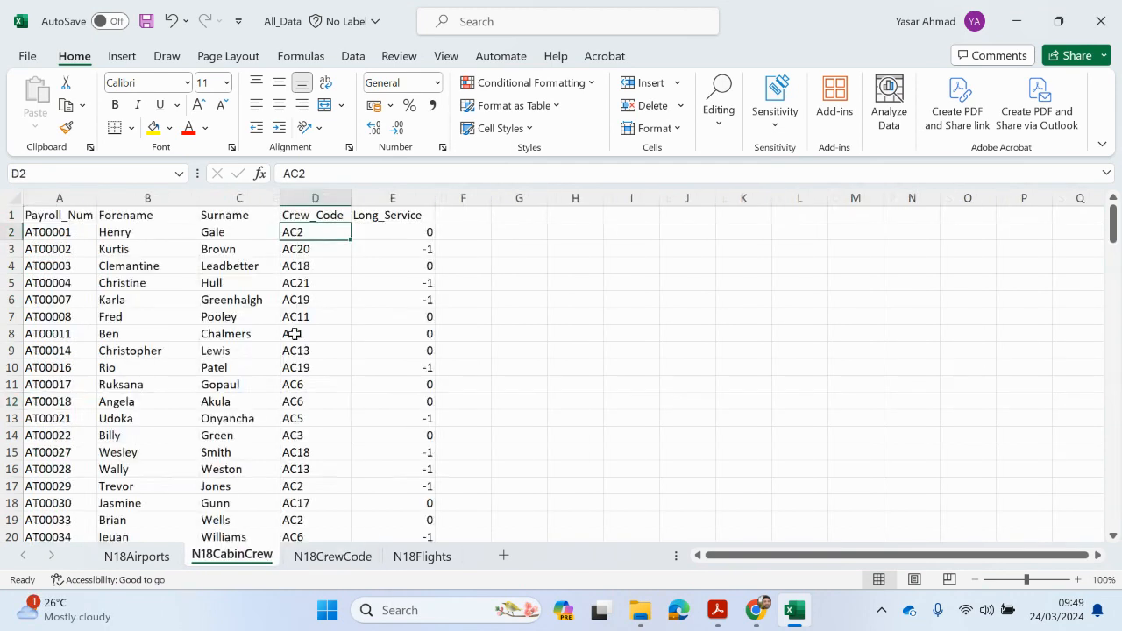
{"action": "left_click", "coordinate": [305, 215]}
{"action": "right_click", "coordinate": [303, 216]}
{"action": "left_click", "coordinate": [346, 140]}
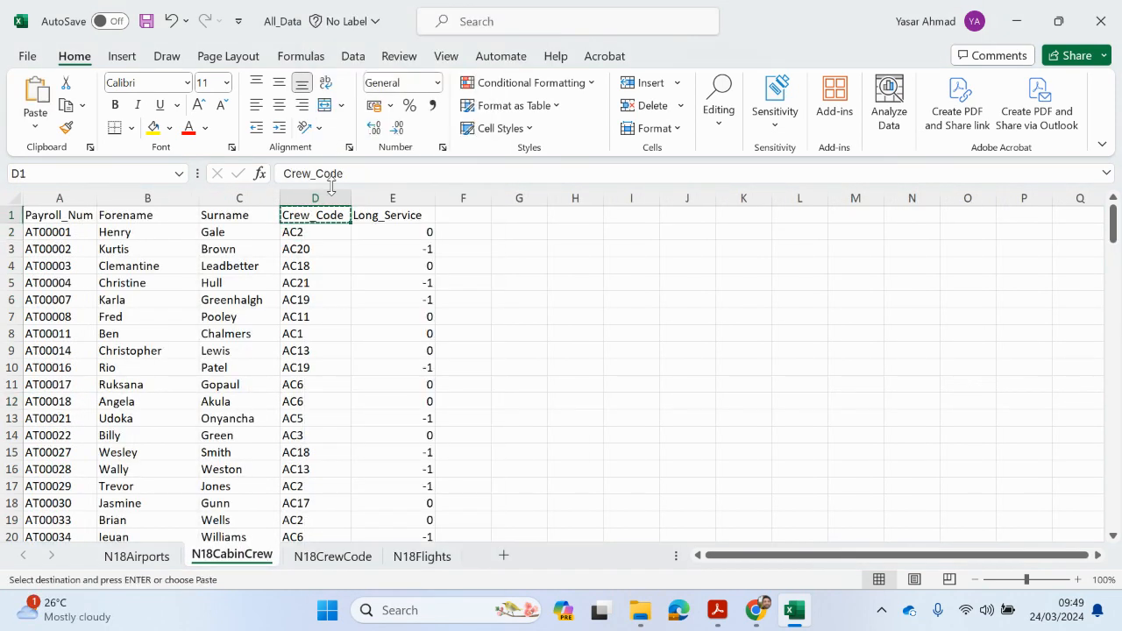
{"action": "left_click", "coordinate": [329, 557]}
{"action": "right_click", "coordinate": [50, 200]}
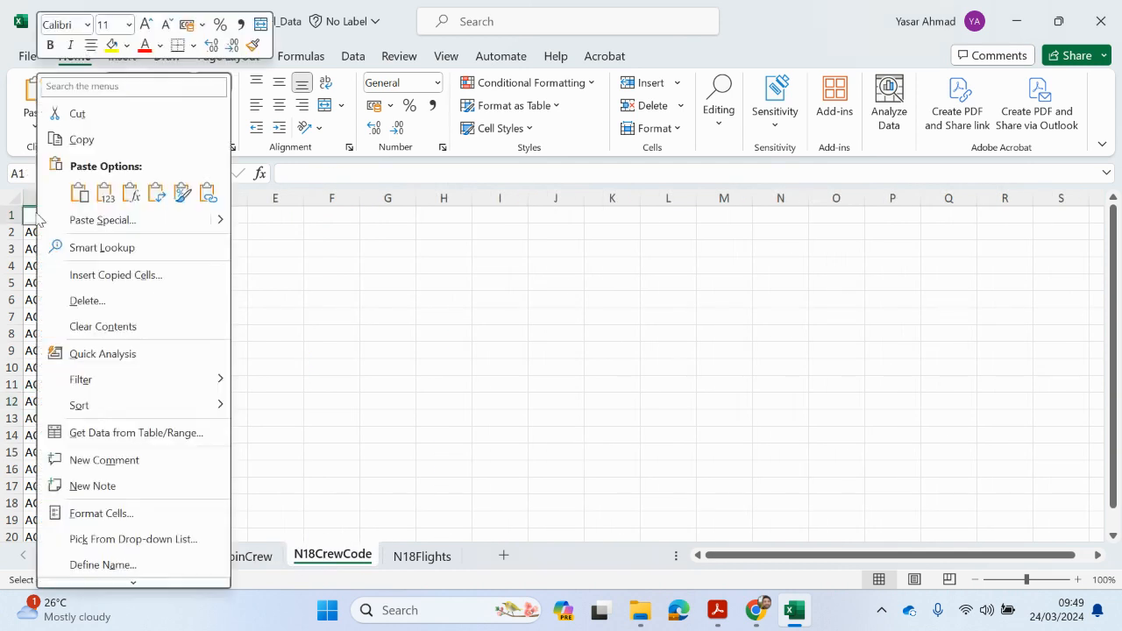
{"action": "left_click", "coordinate": [77, 192]}
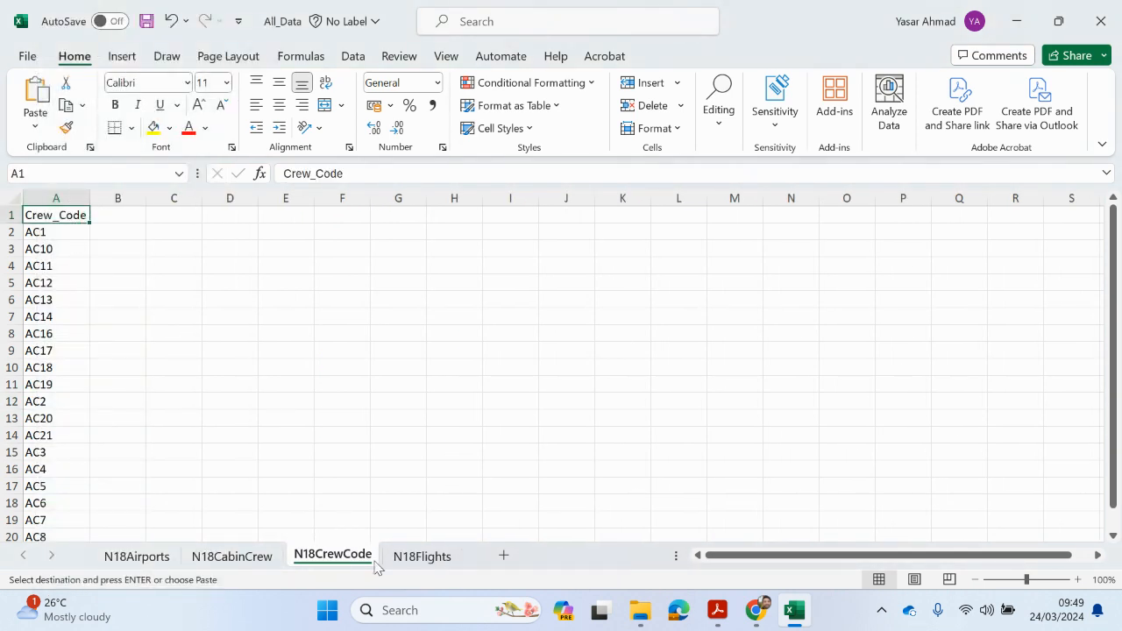
- Copy the Flight_Num heading from N18Airports over the Flight number heading in cell A1 of N18Flights, widening column A there
{"action": "left_click", "coordinate": [410, 553]}
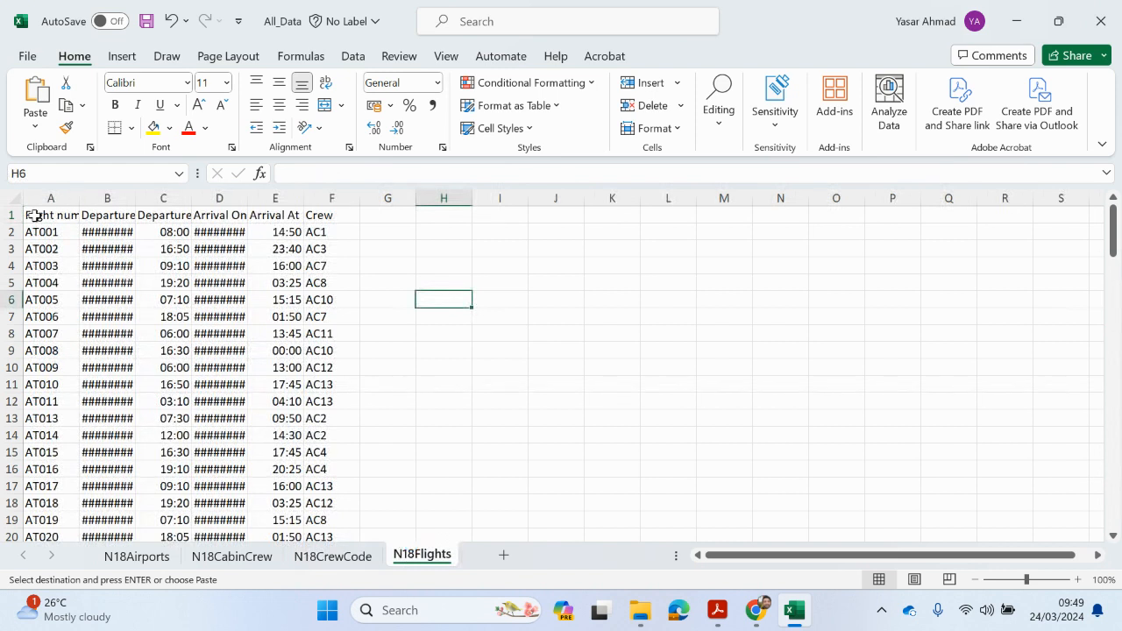
{"action": "left_click", "coordinate": [141, 554]}
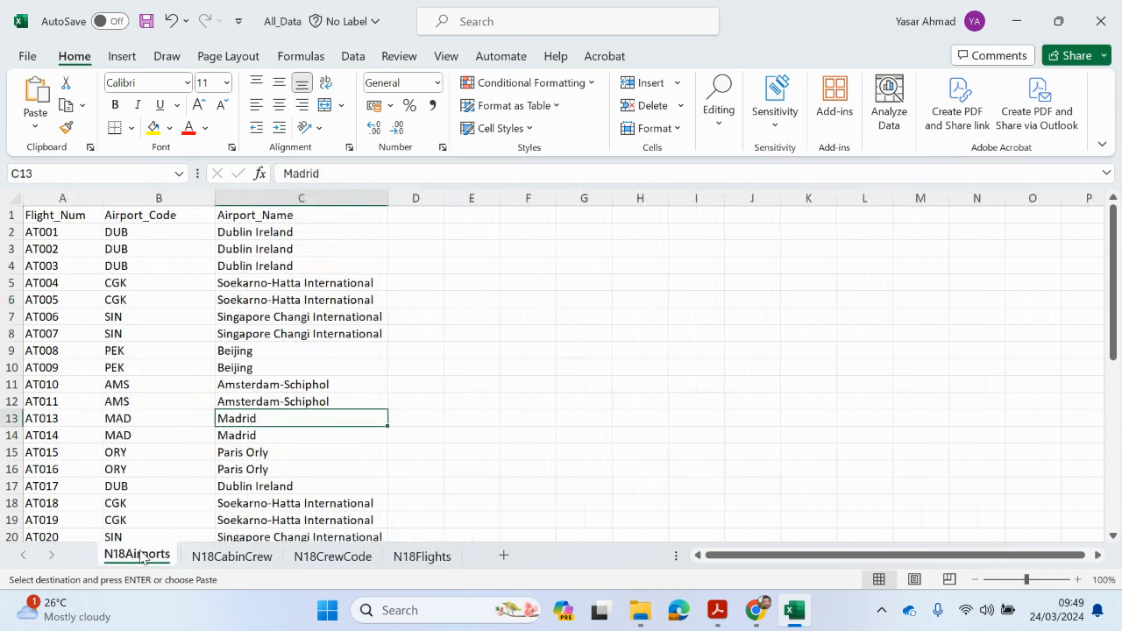
{"action": "left_click", "coordinate": [81, 217]}
{"action": "right_click", "coordinate": [81, 216]}
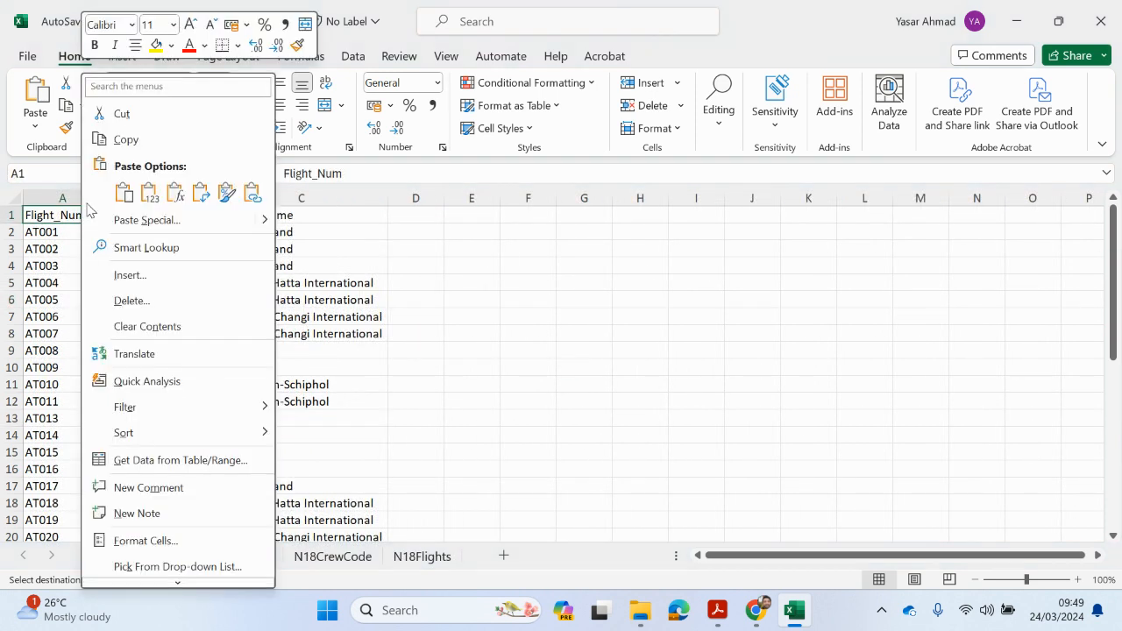
{"action": "left_click", "coordinate": [121, 140]}
{"action": "left_click", "coordinate": [409, 558]}
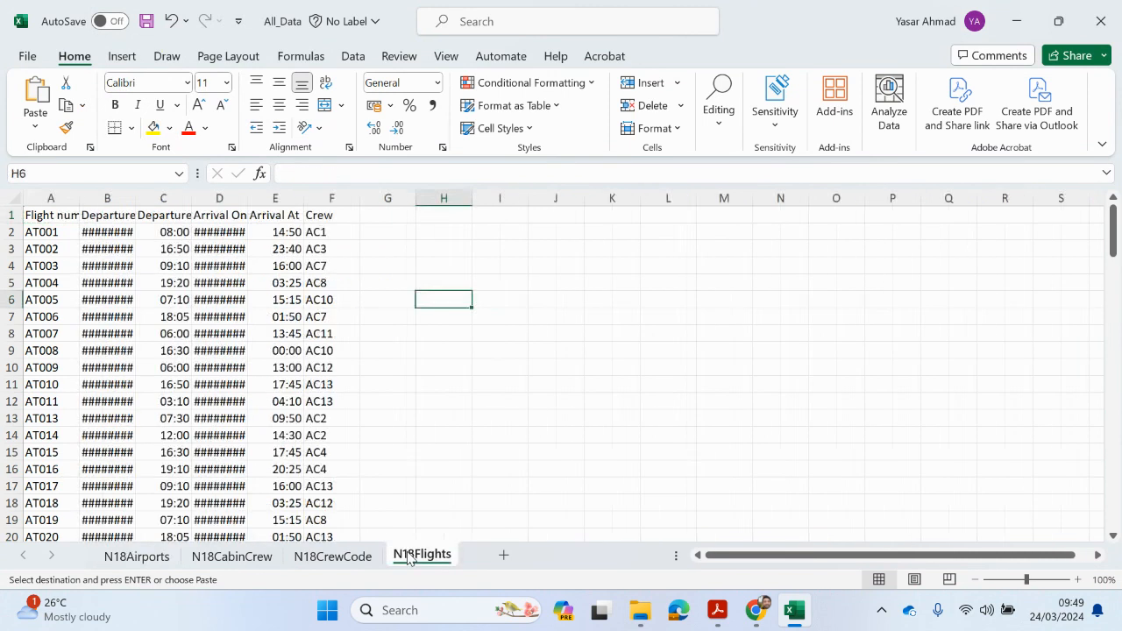
{"action": "left_click_drag", "start_coordinate": [80, 191], "coordinate": [136, 195]}
{"action": "right_click", "coordinate": [82, 213]}
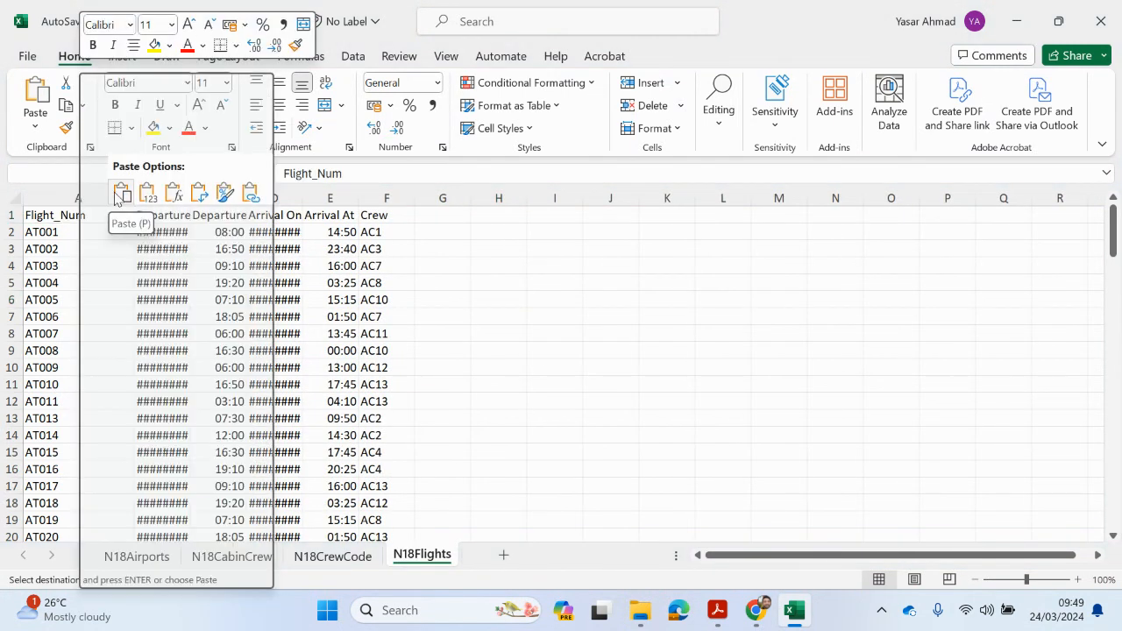
{"action": "left_click", "coordinate": [117, 195]}
{"action": "left_click", "coordinate": [93, 298]}
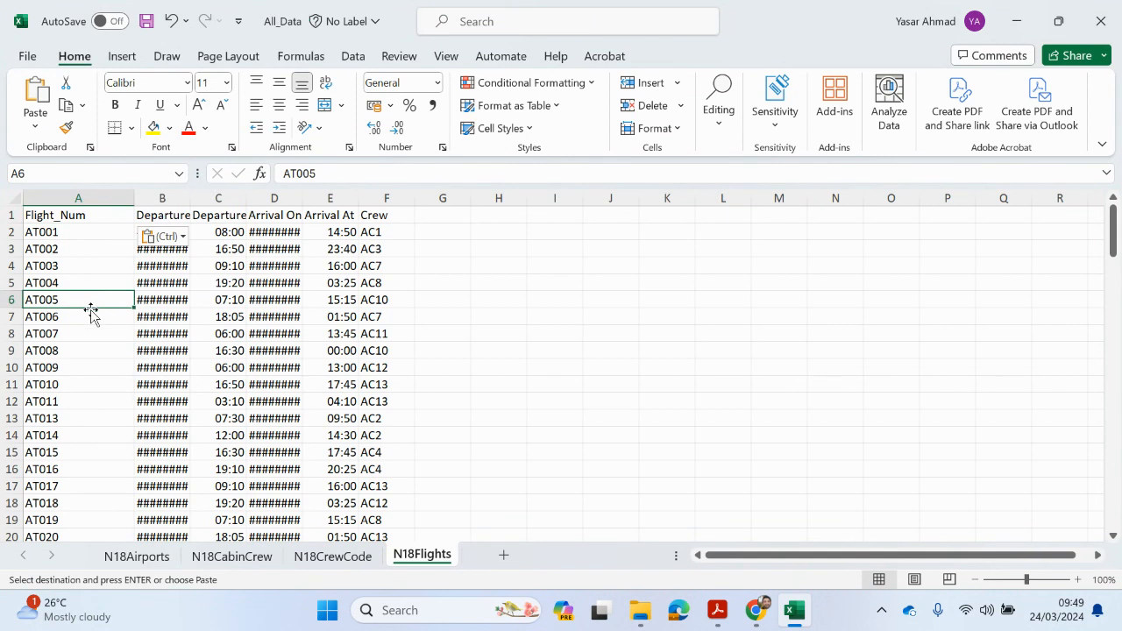
- Fit columns B to E of the N18Flights sheet to the width of their contents
{"action": "left_click", "coordinate": [165, 556]}
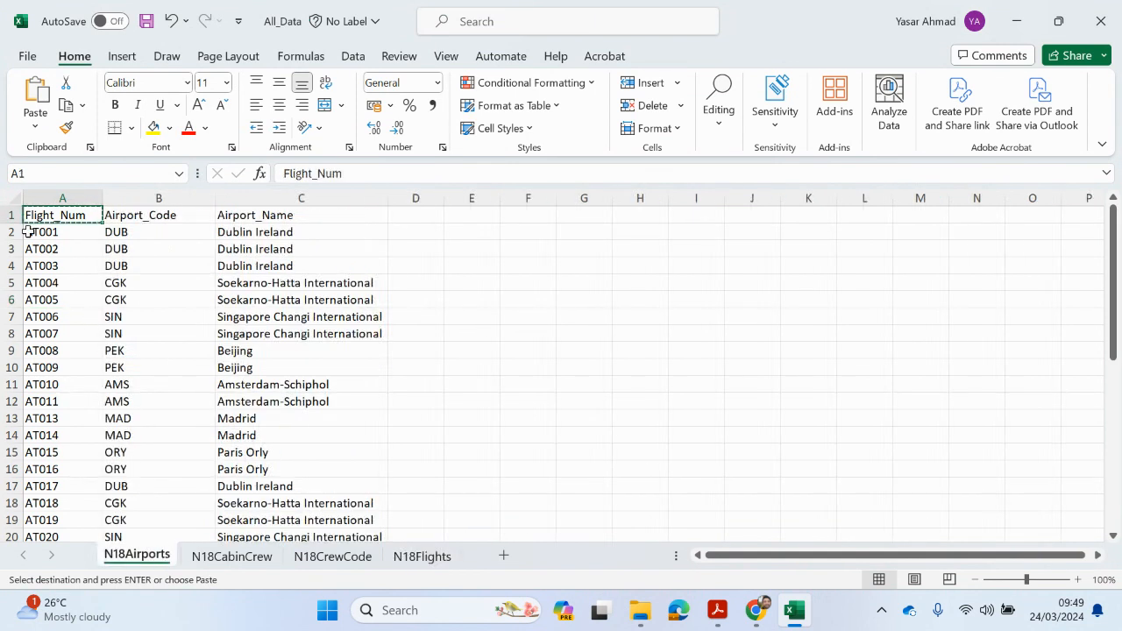
{"action": "left_click", "coordinate": [422, 556]}
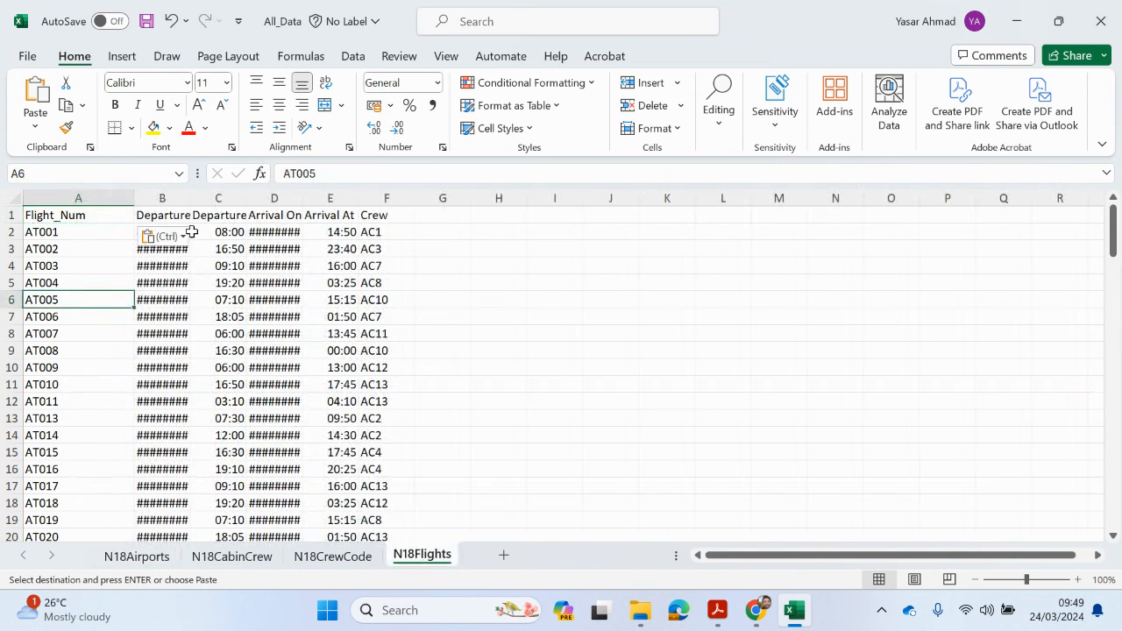
{"action": "double_click", "coordinate": [190, 198]}
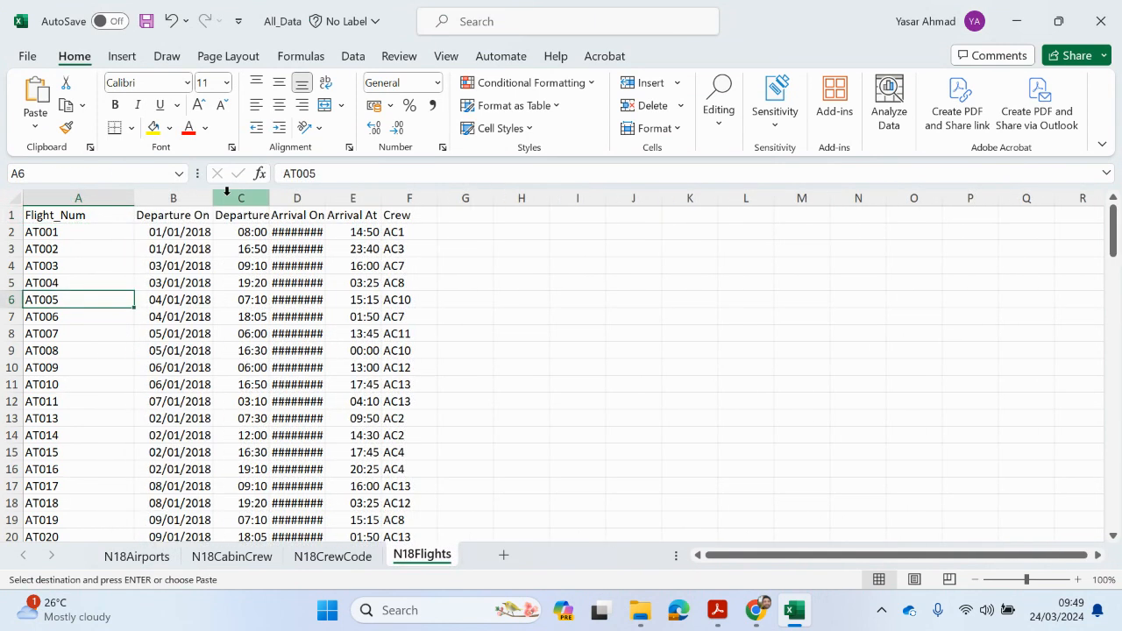
{"action": "double_click", "coordinate": [269, 198]}
{"action": "double_click", "coordinate": [344, 198]}
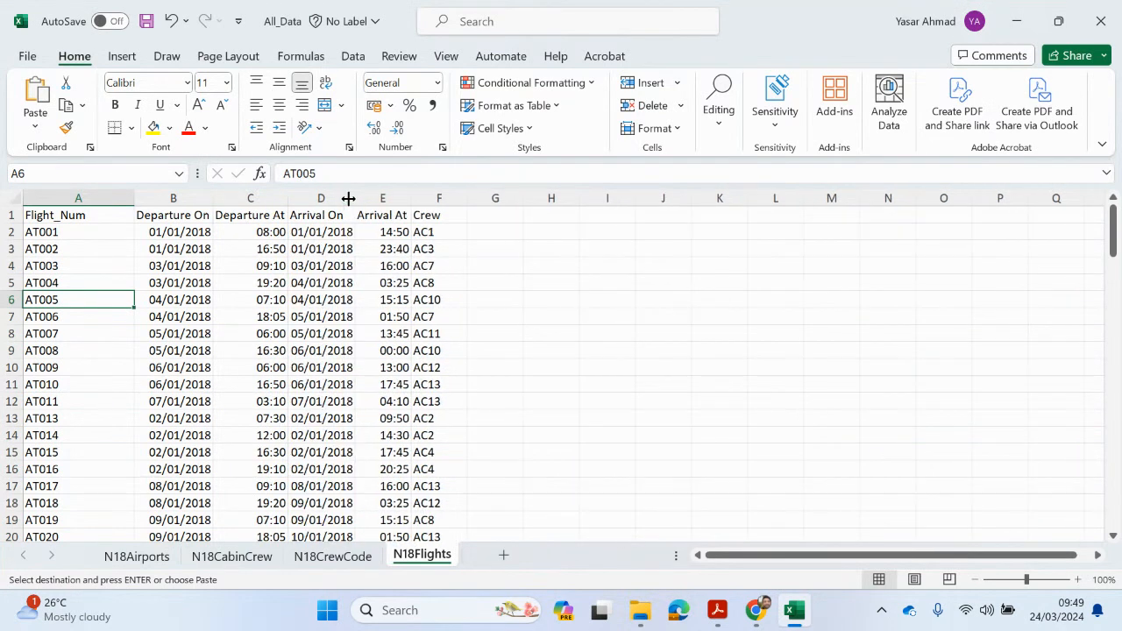
{"action": "double_click", "coordinate": [410, 198]}
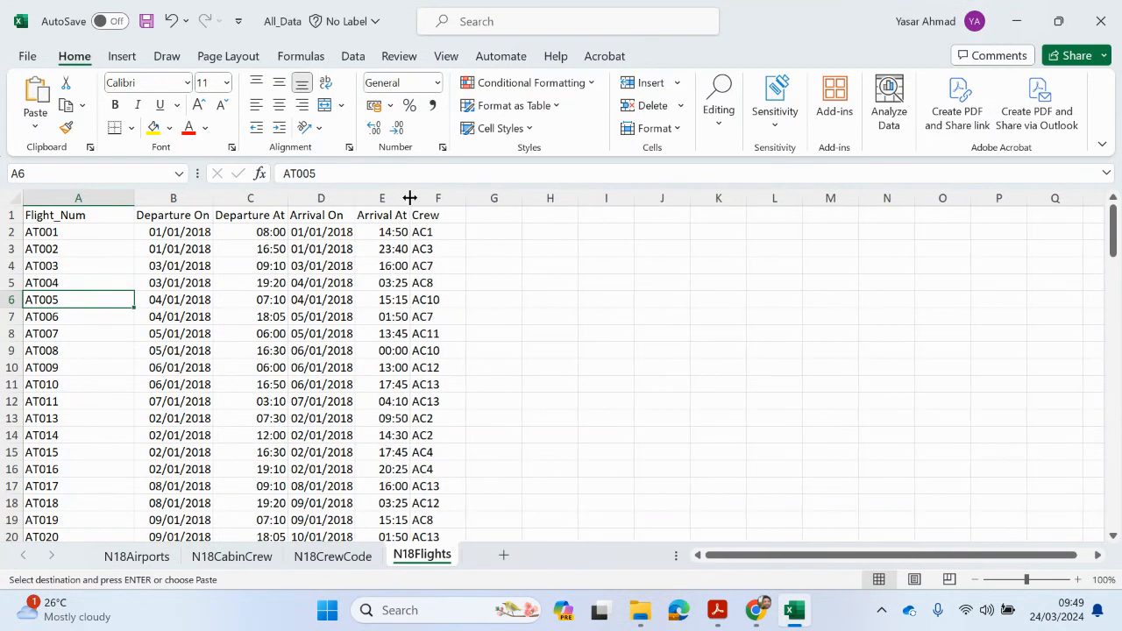
- Rename the Departure On heading in cell B1 of N18Flights as Departure_Date and fit column B to it
{"action": "left_click", "coordinate": [192, 214]}
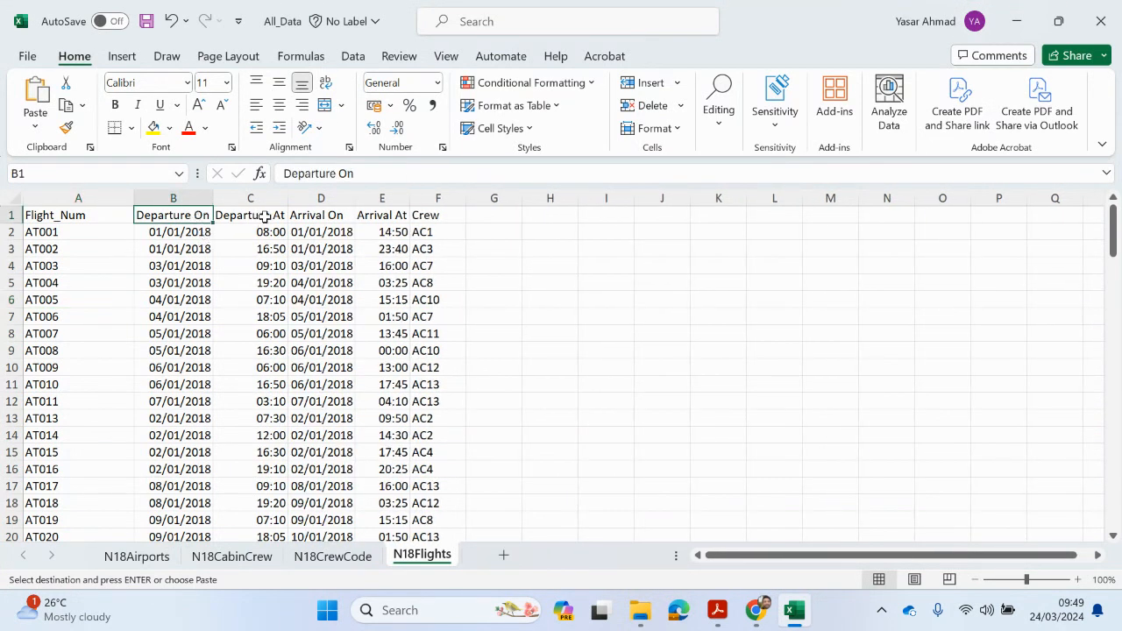
{"action": "left_click", "coordinate": [355, 174]}
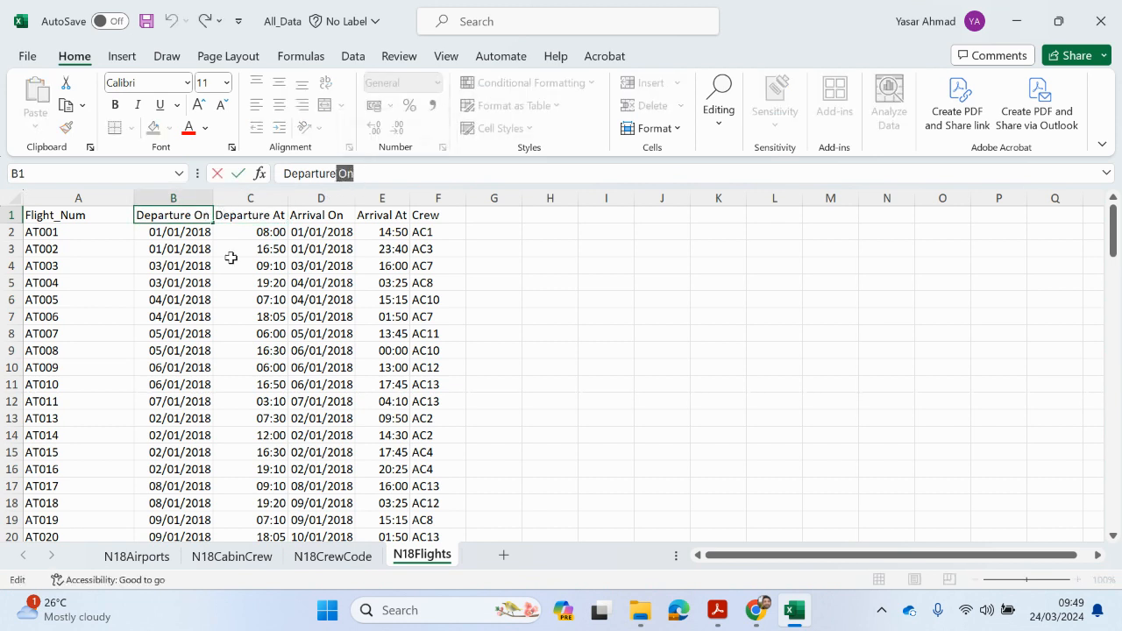
{"action": "type", "text": "_"}
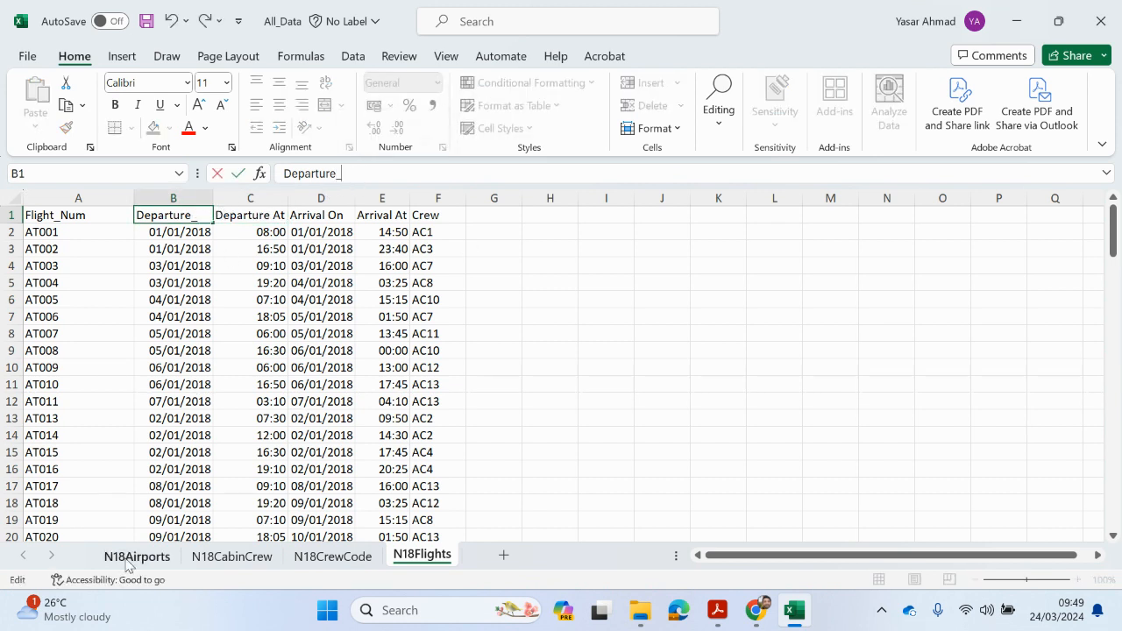
{"action": "type", "text": "Date"}
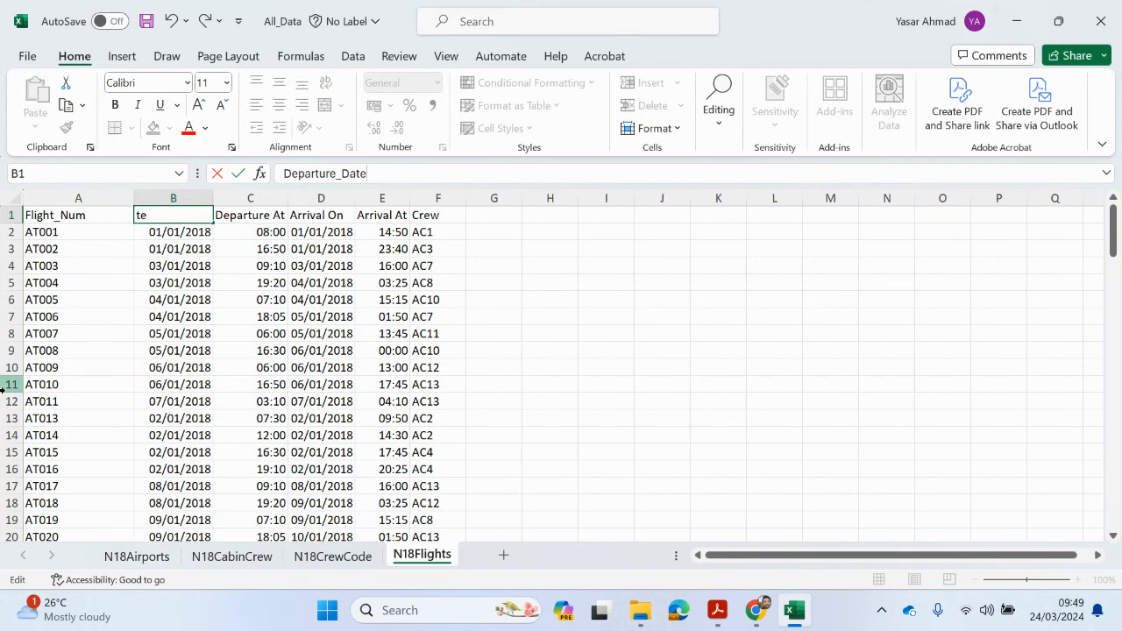
{"action": "left_click", "coordinate": [180, 302]}
{"action": "left_click", "coordinate": [254, 215]}
{"action": "double_click", "coordinate": [213, 198]}
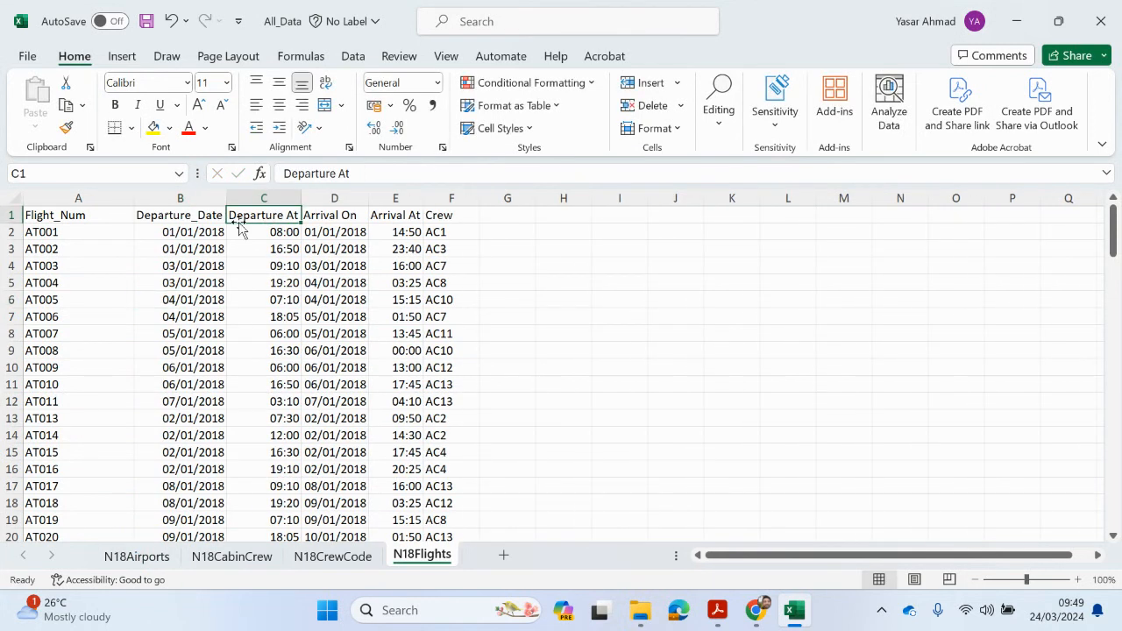
- Rename the Departure At heading in cell C1 of N18Flights as Departure_Time and fit column C to it
{"action": "left_click", "coordinate": [348, 173]}
{"action": "type", "text": "_Time"}
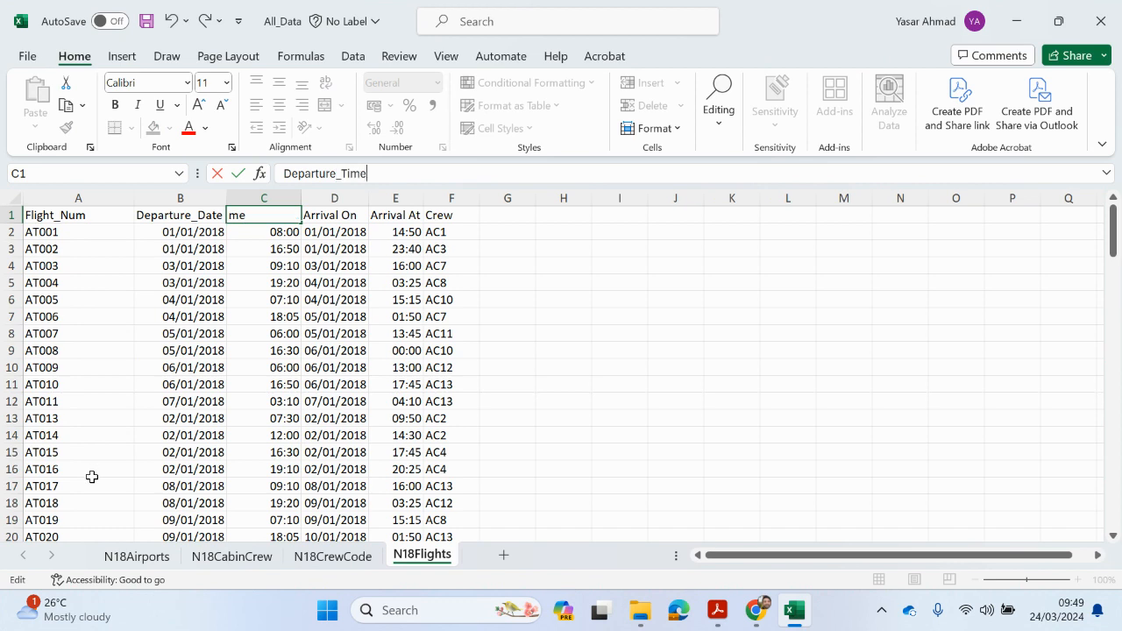
{"action": "left_click", "coordinate": [233, 386]}
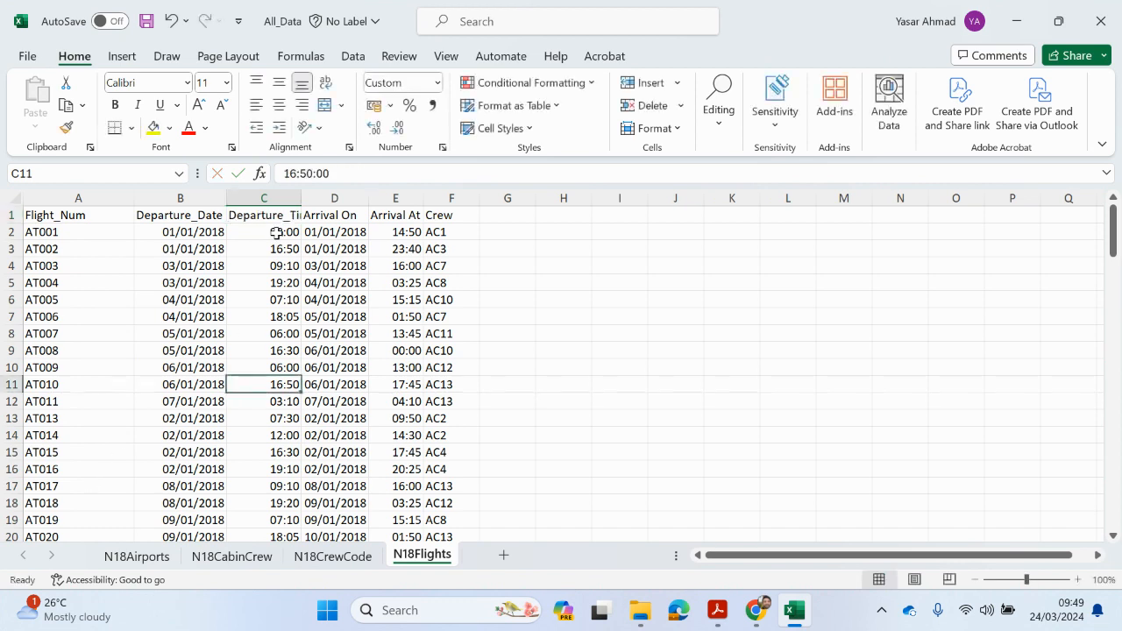
{"action": "double_click", "coordinate": [301, 197]}
- Rename the Arrival On heading in cell D1 of N18Flights as Arrival_Date
{"action": "left_click", "coordinate": [384, 217]}
{"action": "left_click_drag", "start_coordinate": [348, 173], "coordinate": [319, 173]}
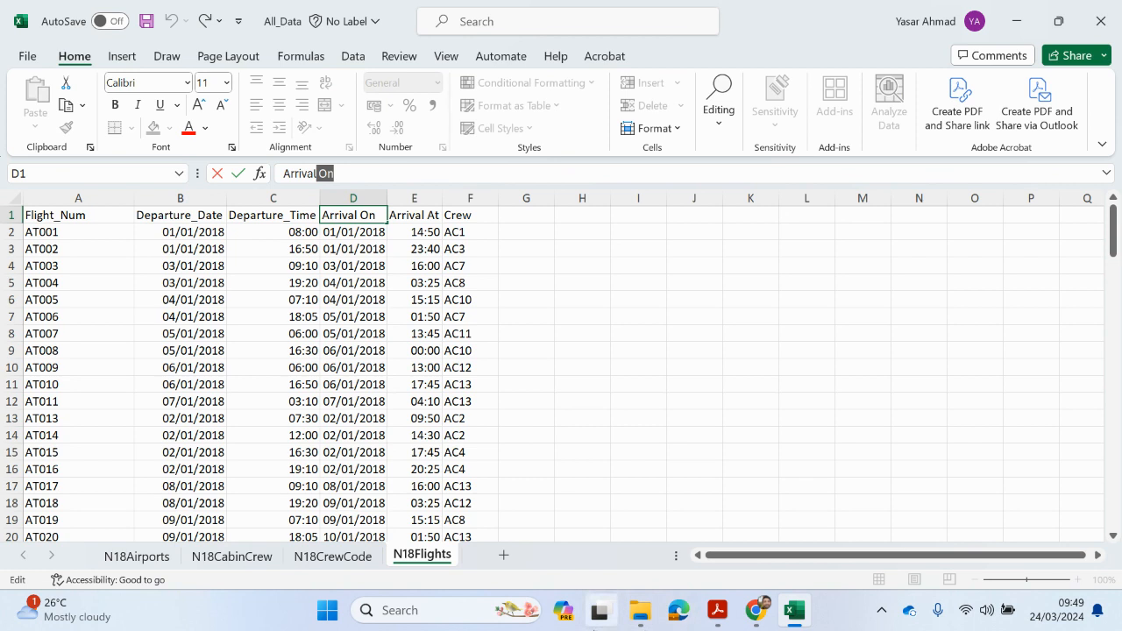
{"action": "type", "text": "_Date"}
{"action": "left_click", "coordinate": [316, 288]}
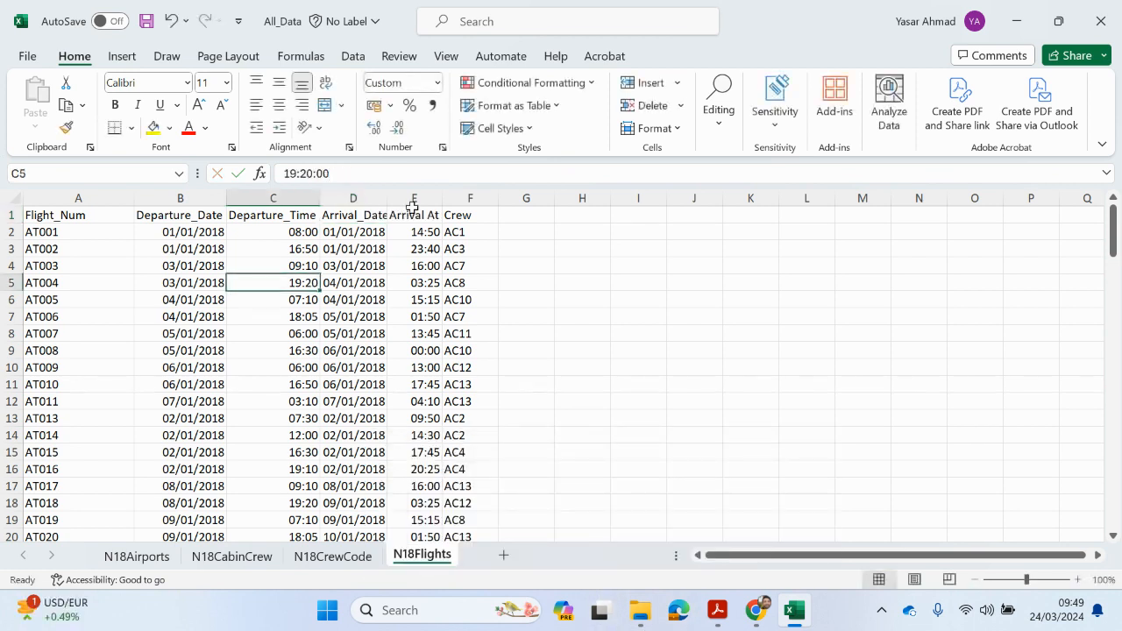
- Rename the Arrival At heading in cell E1 of N18Flights as Arrival_Time
{"action": "left_click", "coordinate": [413, 215]}
{"action": "left_click", "coordinate": [374, 181]}
{"action": "left_click_drag", "start_coordinate": [330, 173], "coordinate": [313, 172]}
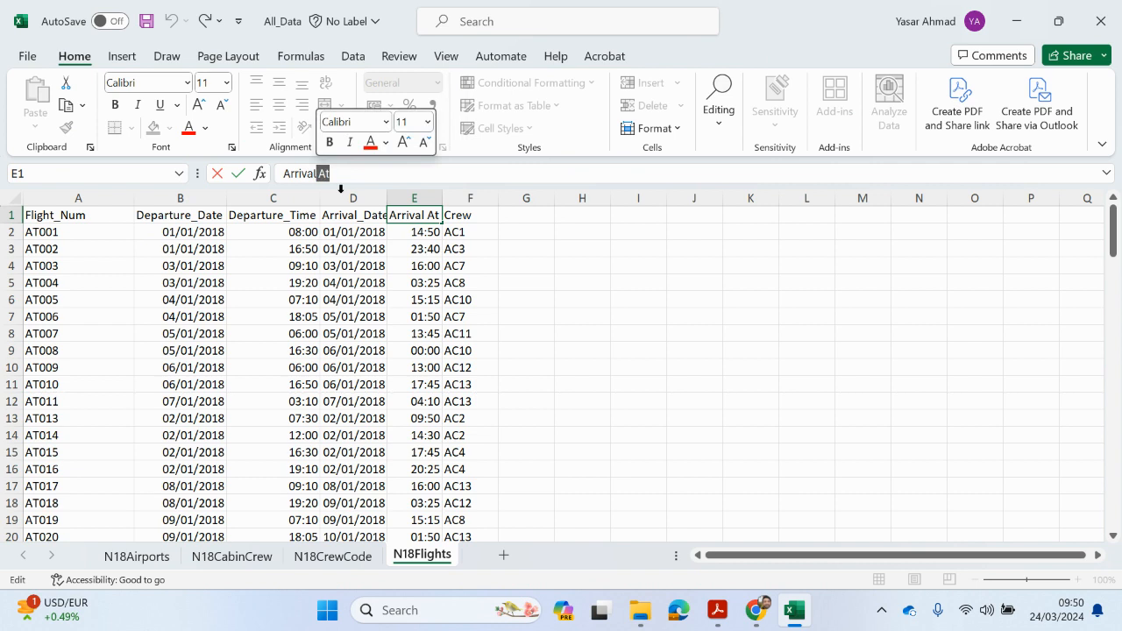
{"action": "type", "text": "_Time"}
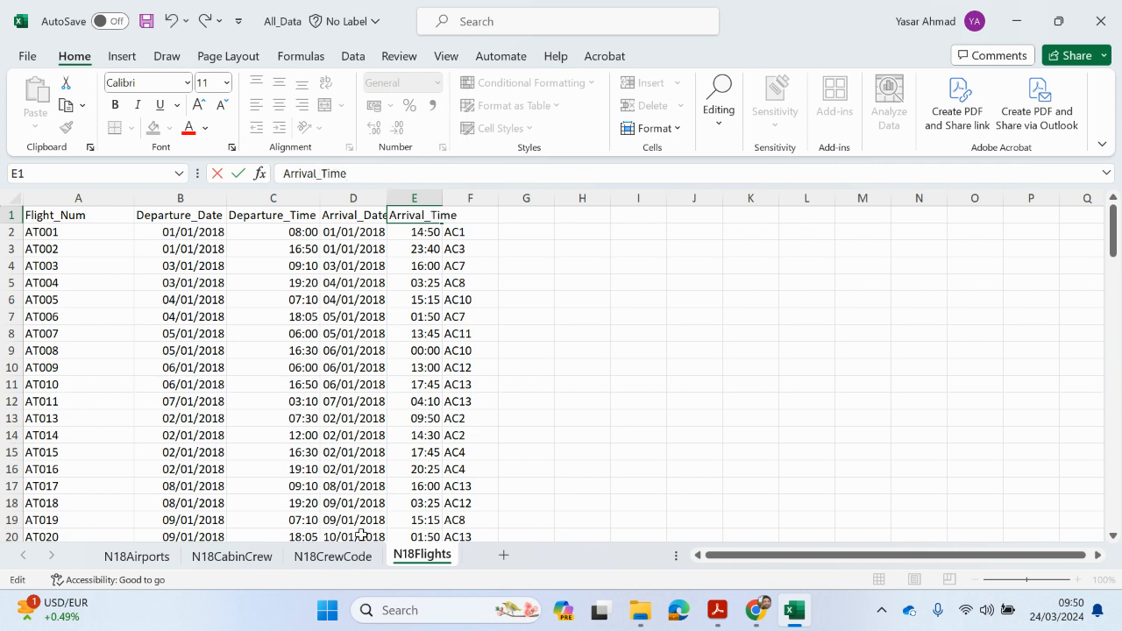
{"action": "left_click", "coordinate": [576, 314]}
- Copy the Crew_Code heading from cell A1 of N18CrewCode and paste it as values over Crew in cell F1 of N18Flights
{"action": "left_click", "coordinate": [466, 217]}
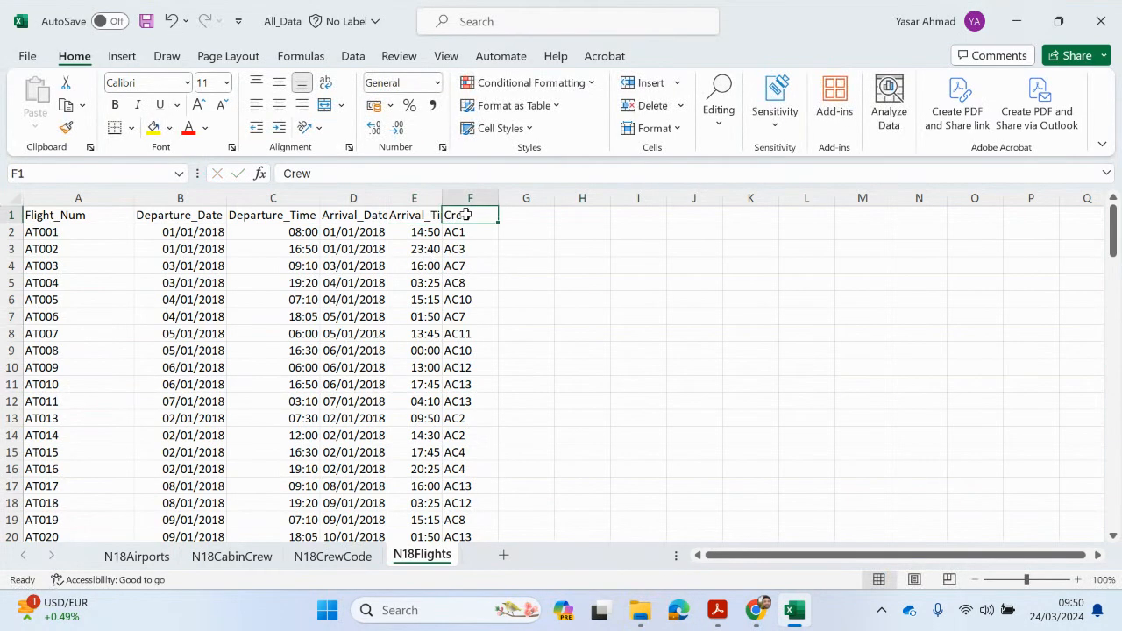
{"action": "left_click", "coordinate": [354, 561]}
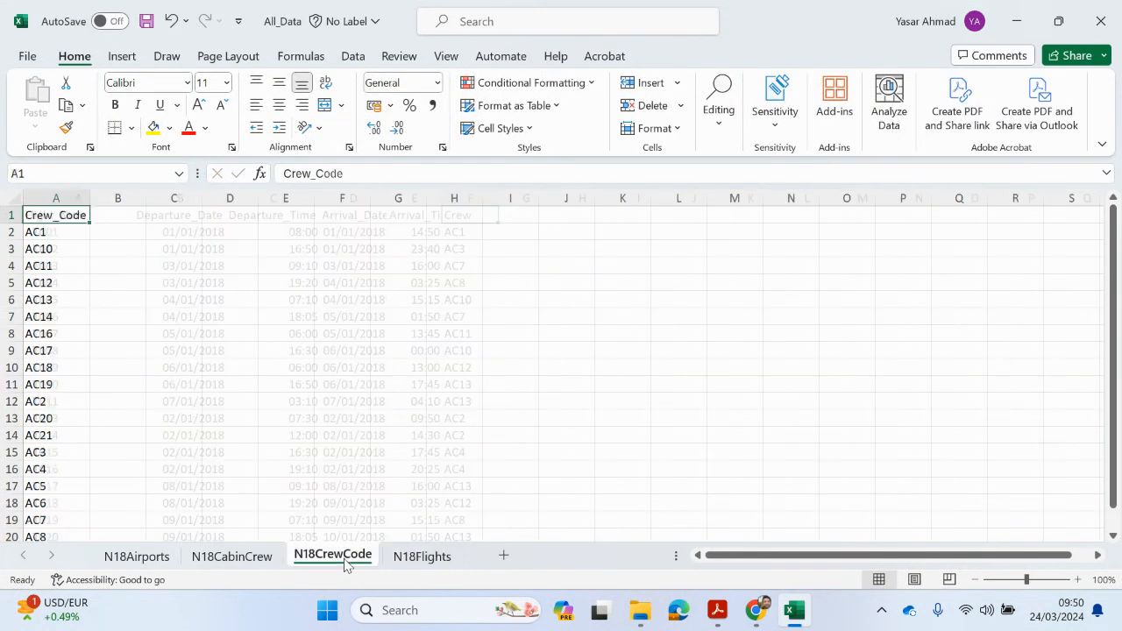
{"action": "right_click", "coordinate": [61, 219]}
{"action": "left_click", "coordinate": [101, 138]}
{"action": "left_click", "coordinate": [423, 556]}
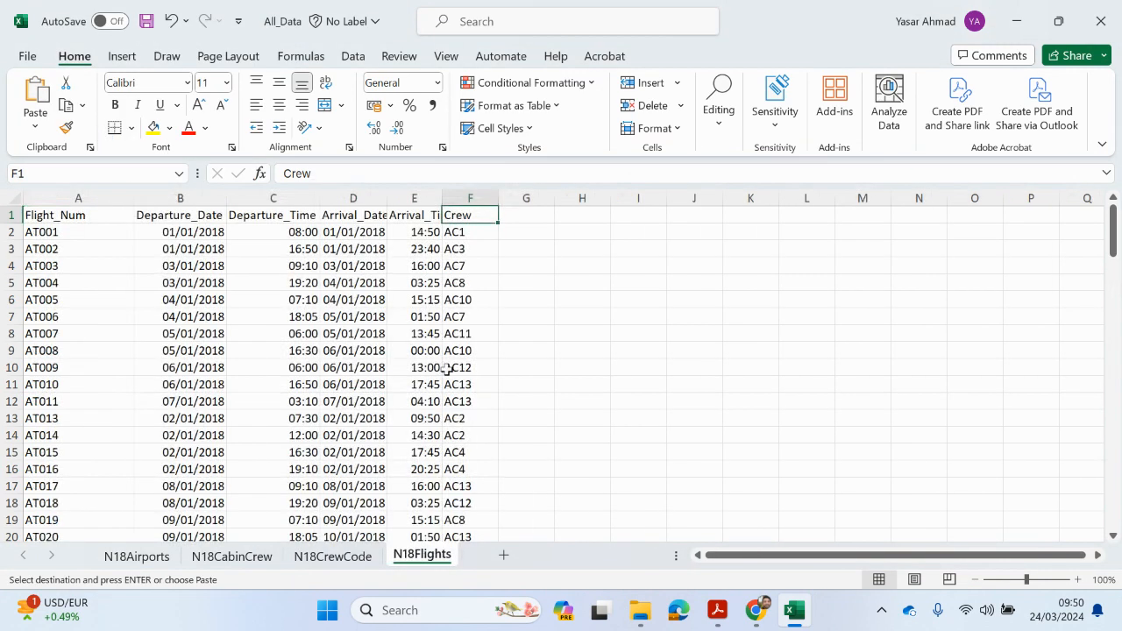
{"action": "right_click", "coordinate": [473, 219]}
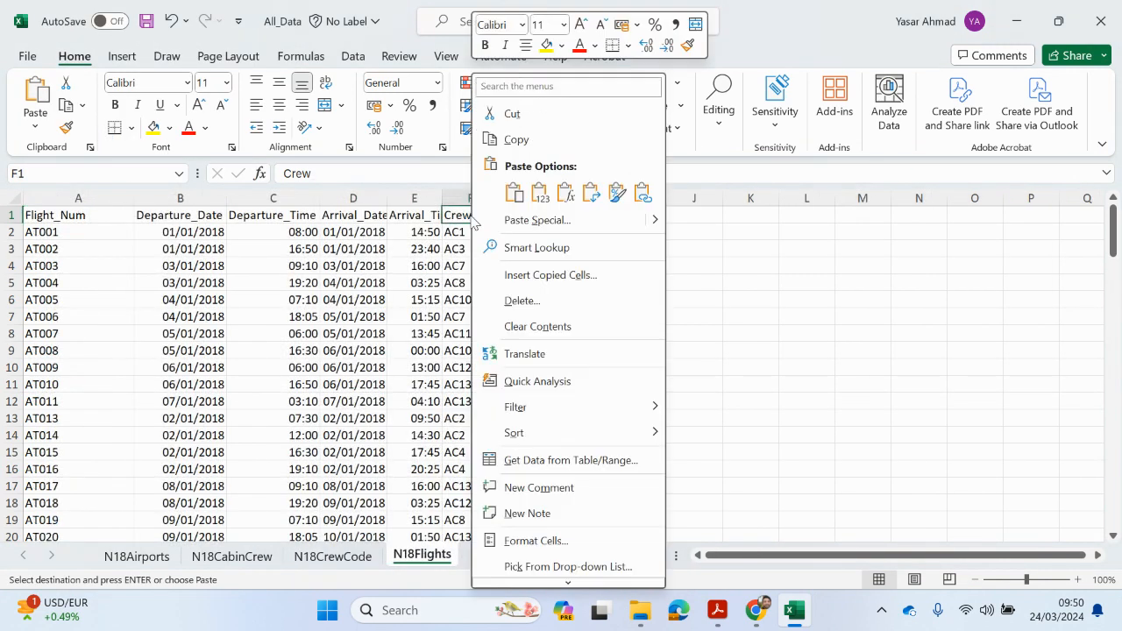
{"action": "left_click", "coordinate": [539, 192]}
{"action": "double_click", "coordinate": [503, 332]}
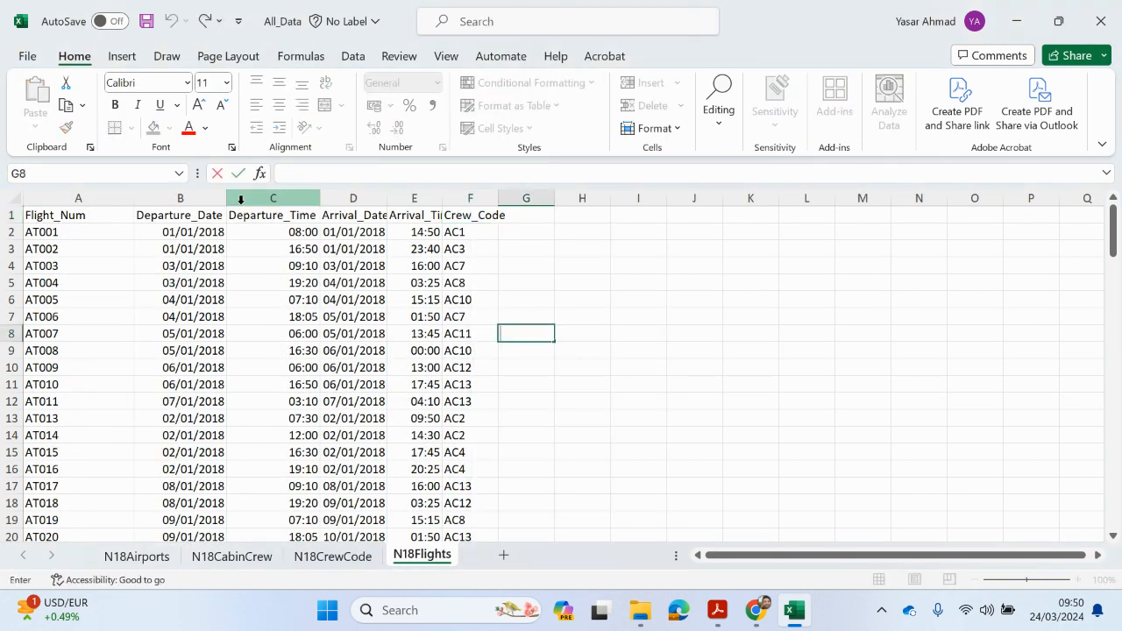
- Fit column D to its Arrival_Date heading and widen column E to fit Arrival_Time in N18Flights
{"action": "left_click", "coordinate": [326, 198]}
{"action": "double_click", "coordinate": [389, 198]}
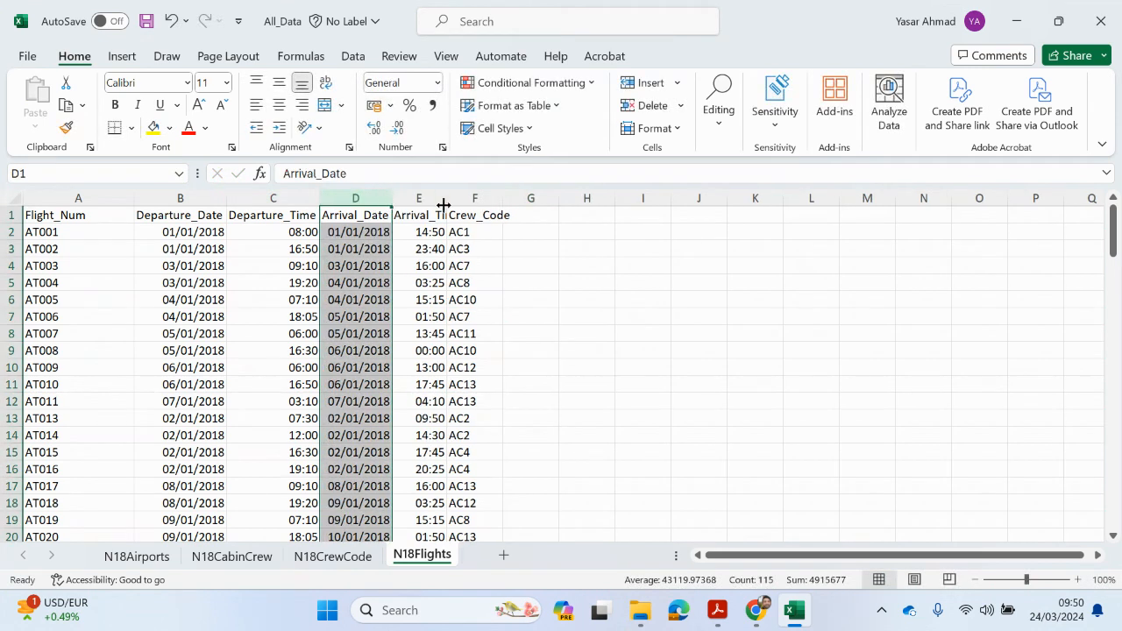
{"action": "left_click_drag", "start_coordinate": [448, 202], "coordinate": [465, 201]}
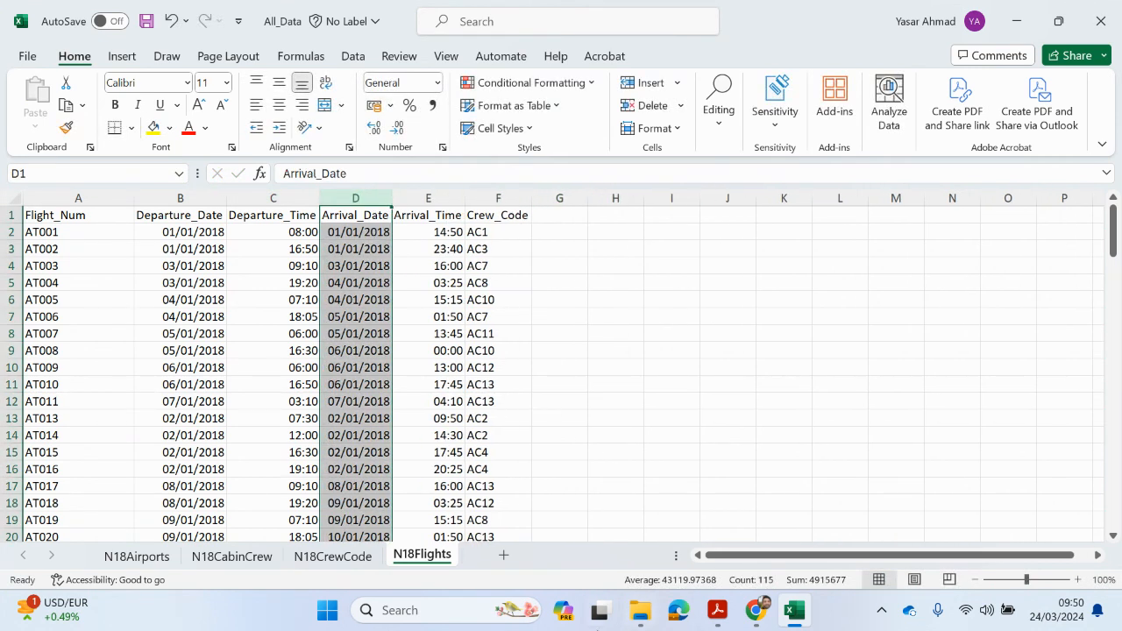
{"action": "mouse_move", "coordinate": [590, 628]}
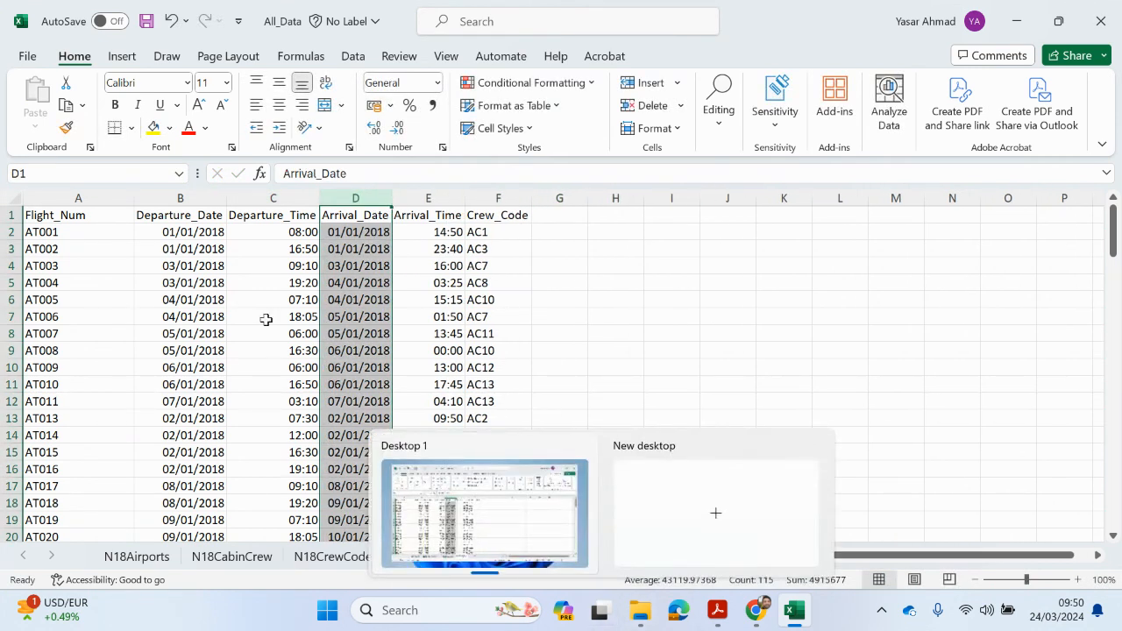
{"action": "left_click", "coordinate": [741, 263]}
- Switch to 9626_w18_qp_02.pdf in Acrobat and highlight "normalised to the third normal form using this data" in question 1
{"action": "mouse_move", "coordinate": [715, 605]}
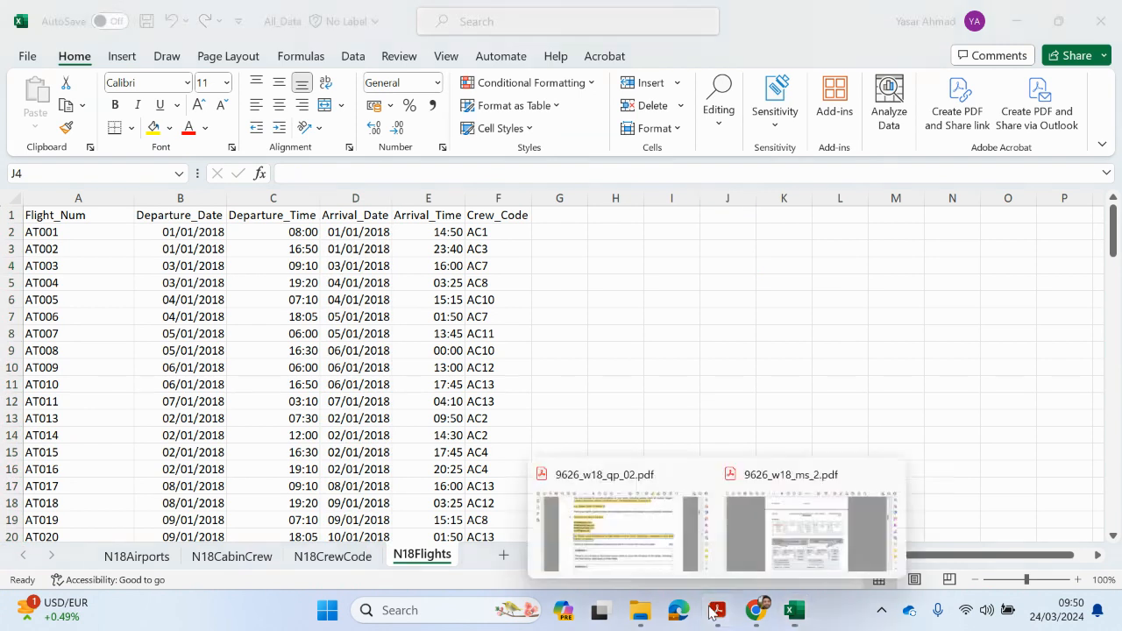
{"action": "left_click", "coordinate": [641, 526]}
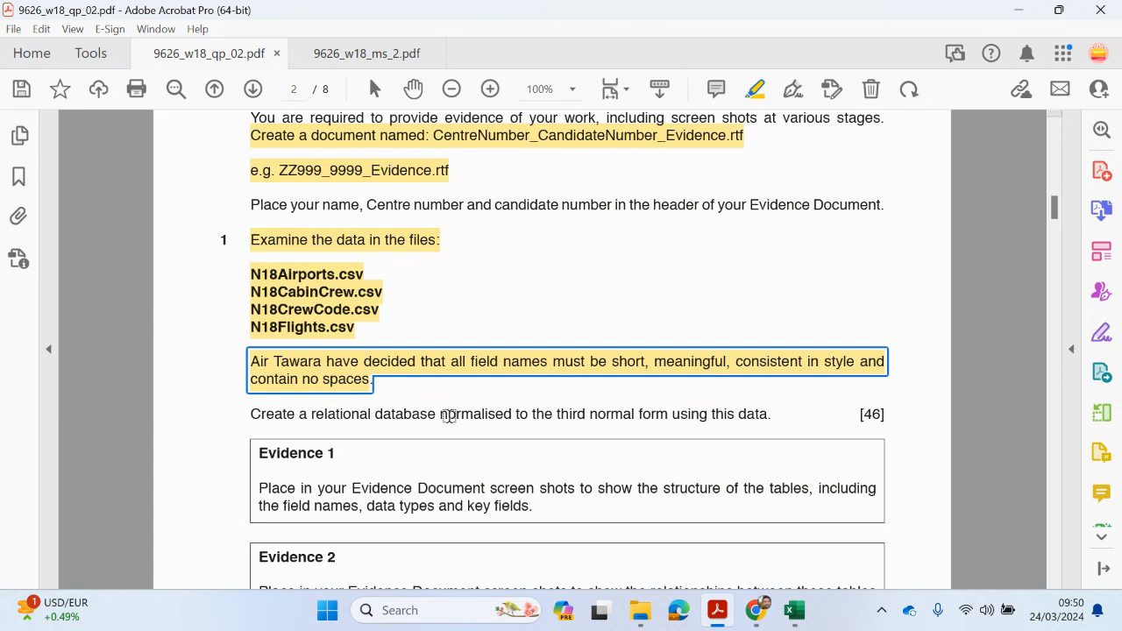
{"action": "left_click_drag", "start_coordinate": [443, 419], "coordinate": [759, 419]}
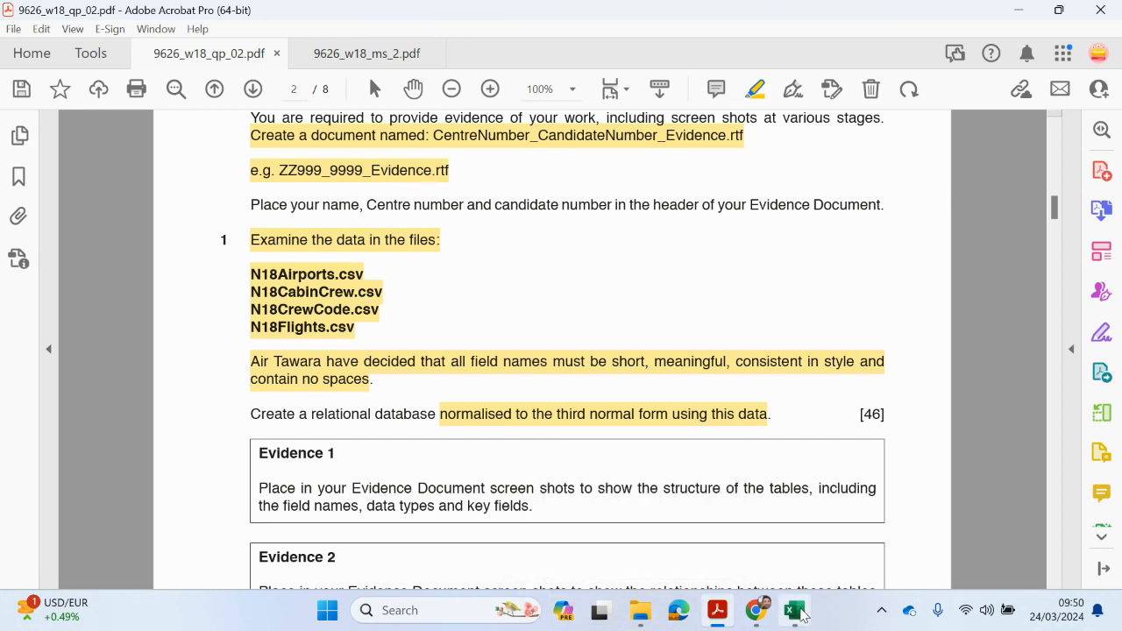
- Return to the All_Data workbook in Excel and insert a blank worksheet between N18Airports and N18CabinCrew
{"action": "mouse_move", "coordinate": [796, 611]}
{"action": "left_click", "coordinate": [783, 553]}
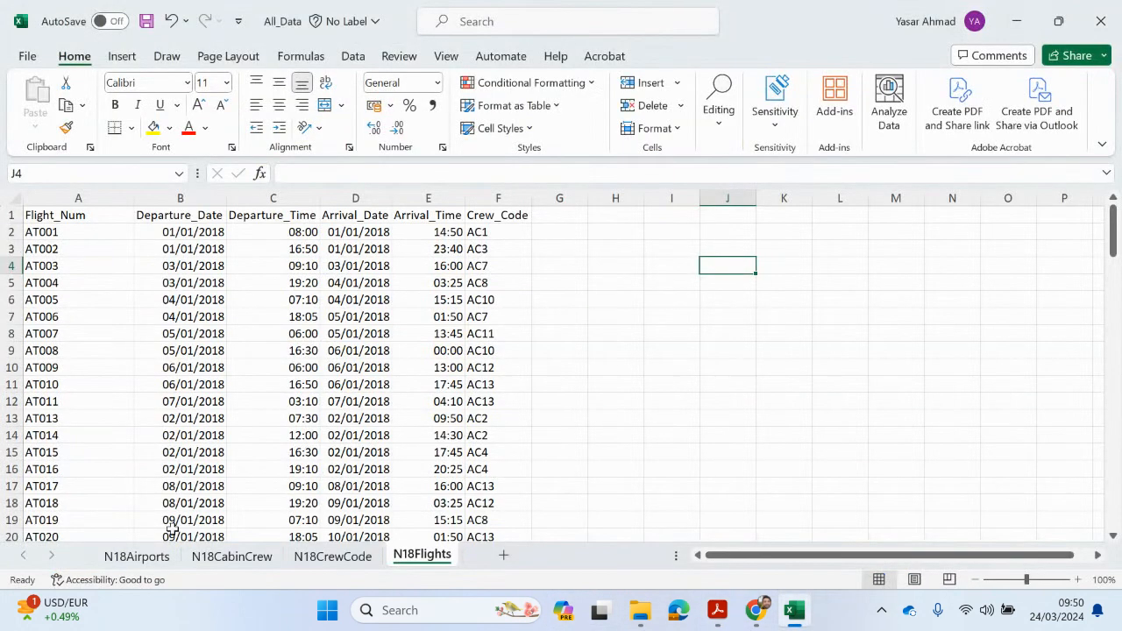
{"action": "left_click", "coordinate": [137, 557]}
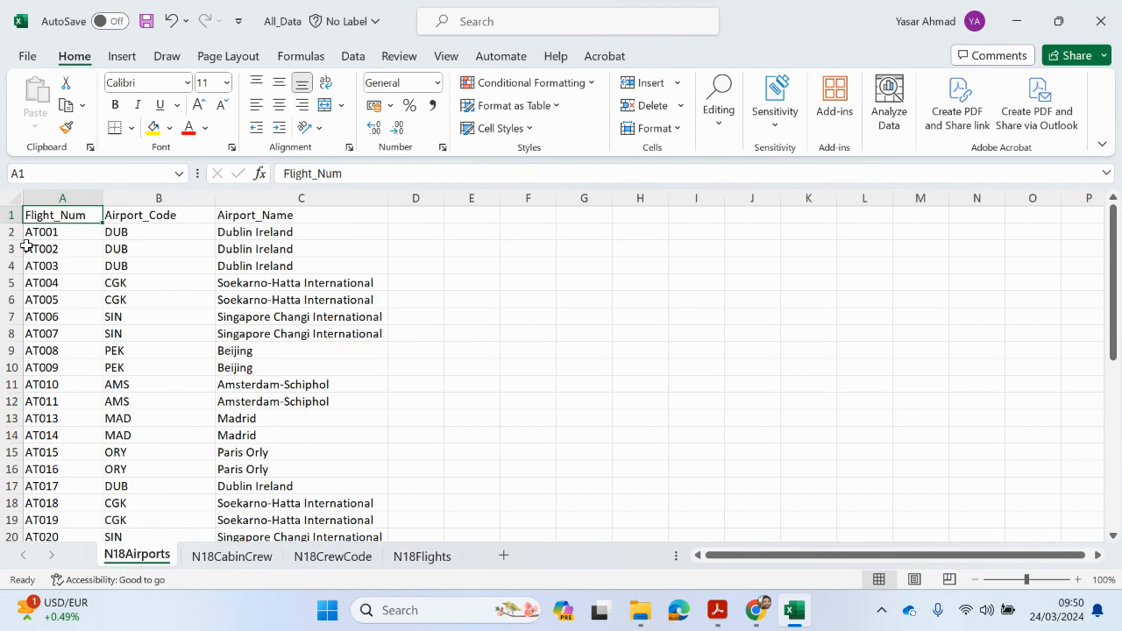
{"action": "right_click", "coordinate": [202, 565]}
{"action": "left_click", "coordinate": [246, 289]}
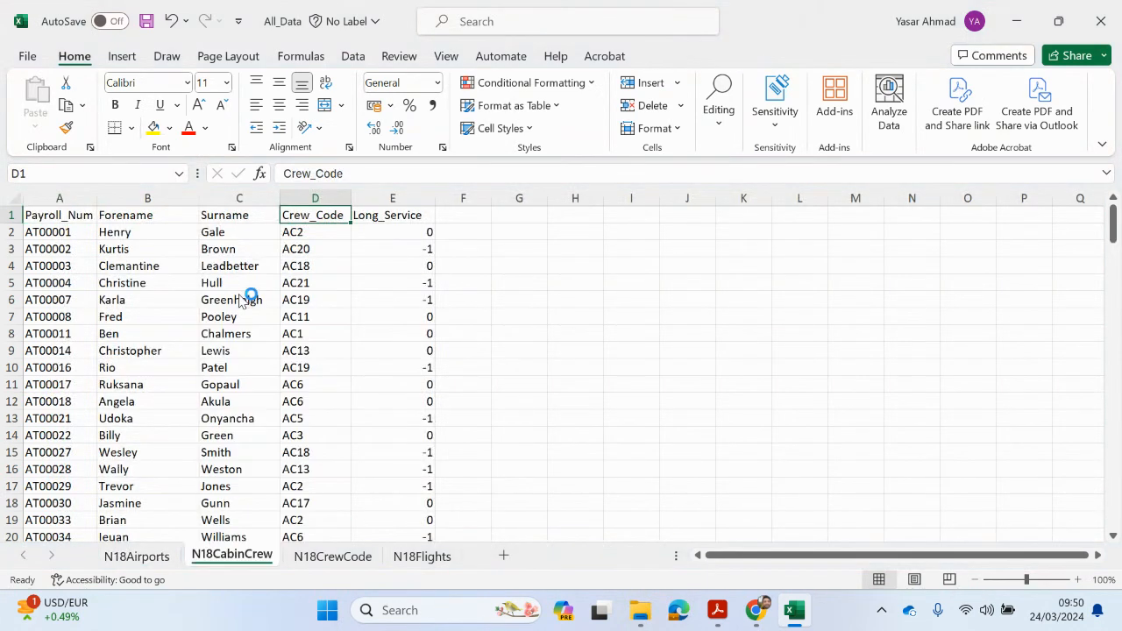
{"action": "left_click", "coordinate": [399, 429]}
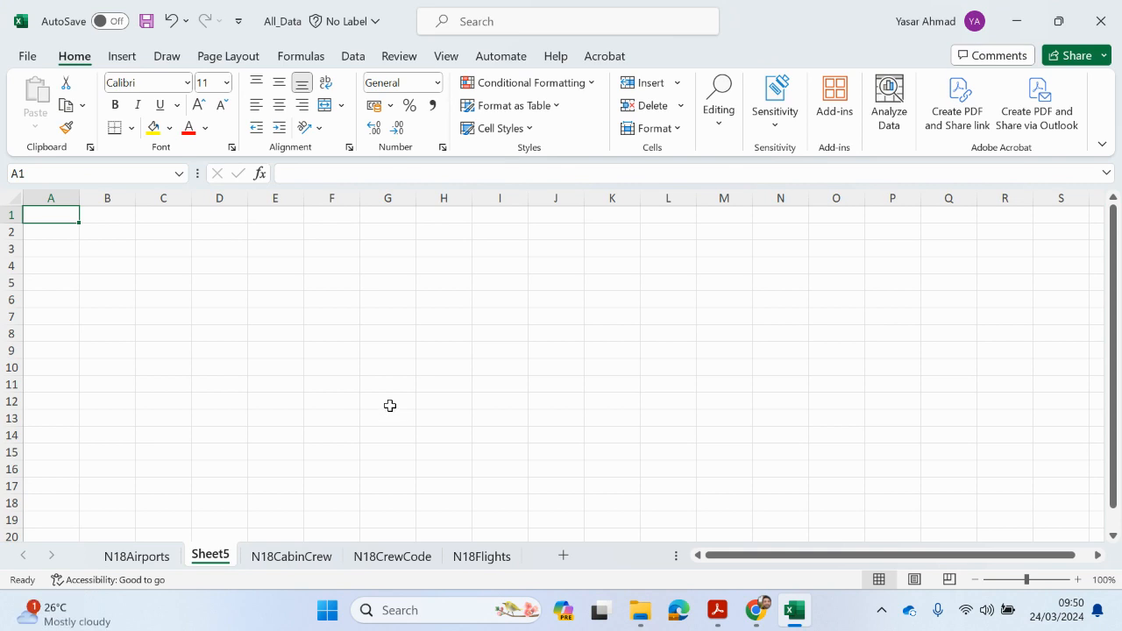
- Rename the blank worksheet after N18Airports as AirportCode
{"action": "left_click", "coordinate": [154, 565]}
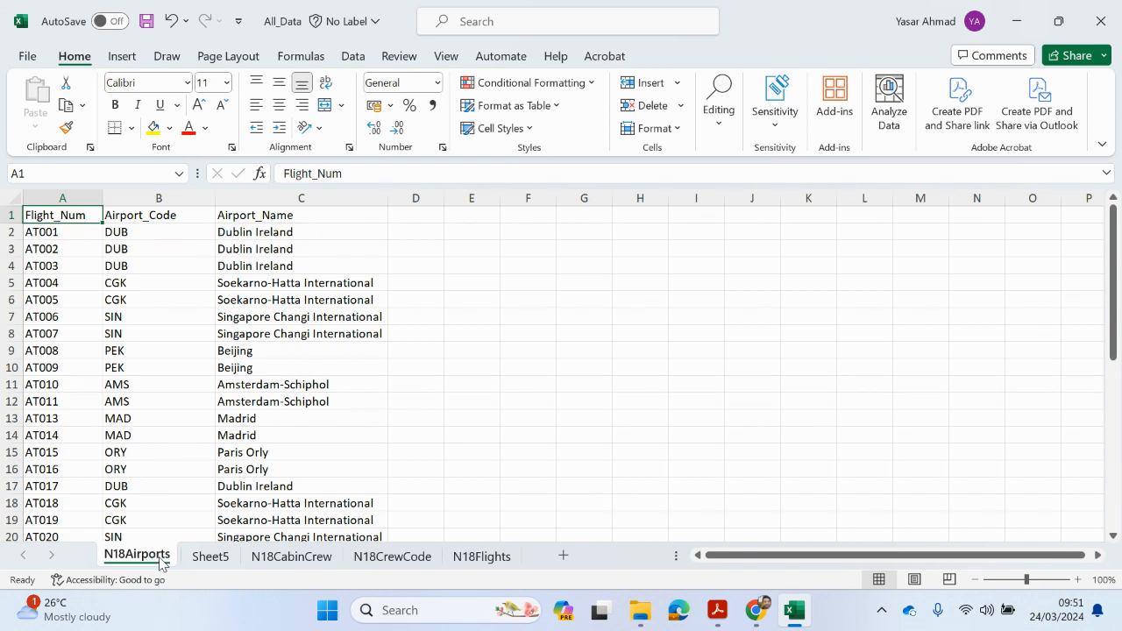
{"action": "double_click", "coordinate": [210, 555]}
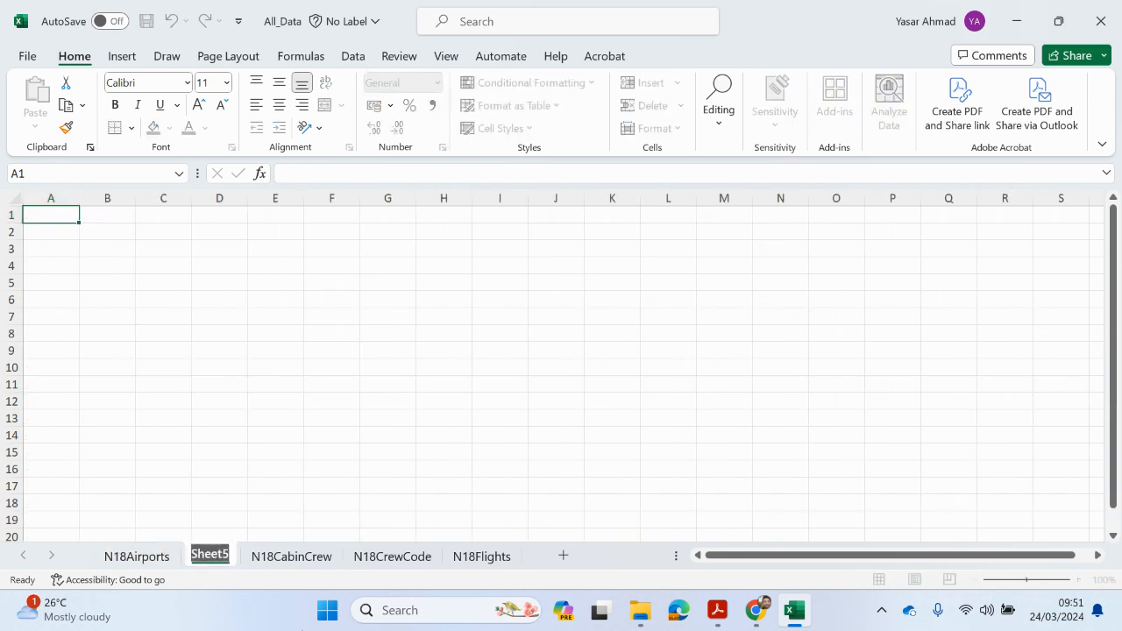
{"action": "type", "text": "Airpor"}
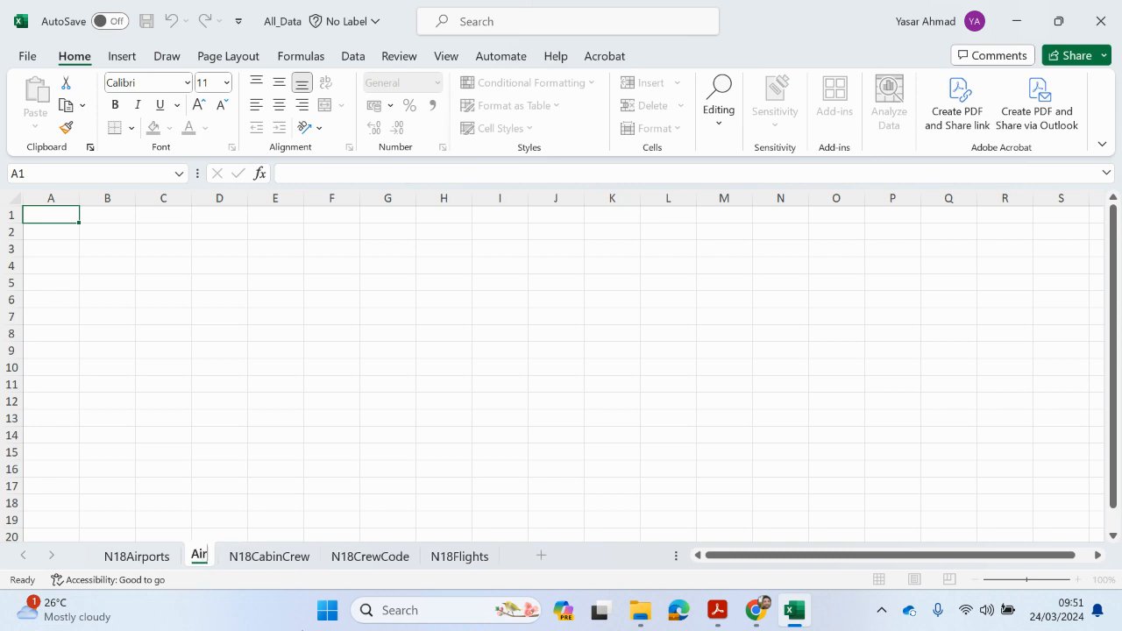
{"action": "key", "text": "BackSpace"}
{"action": "key", "text": "BackSpace"}
{"action": "key", "text": "BackSpace"}
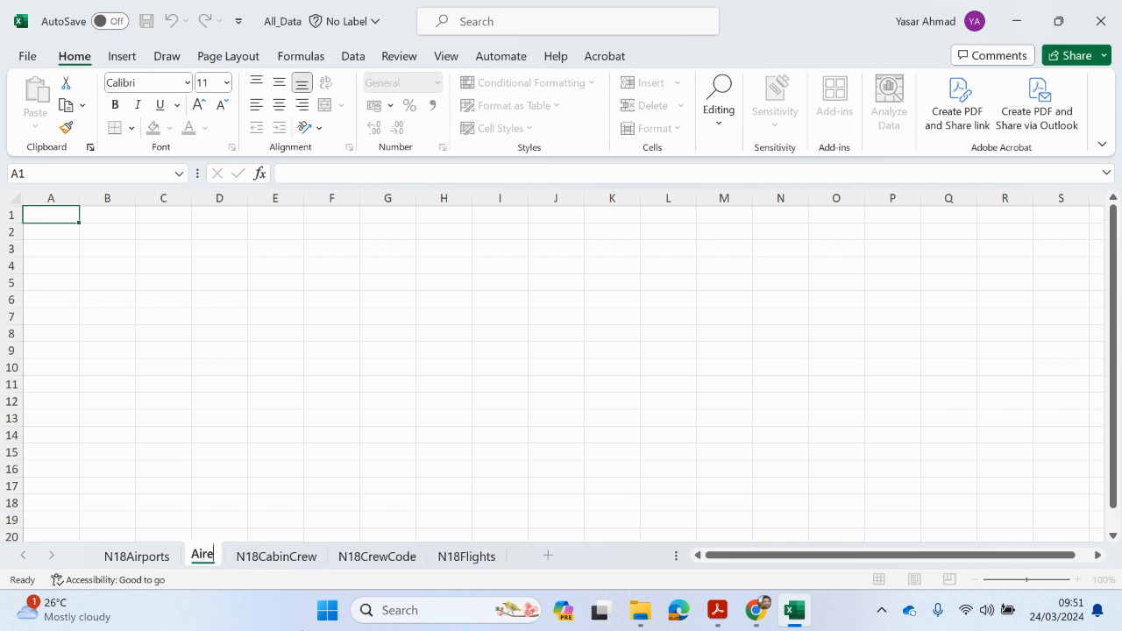
{"action": "type", "text": "por"}
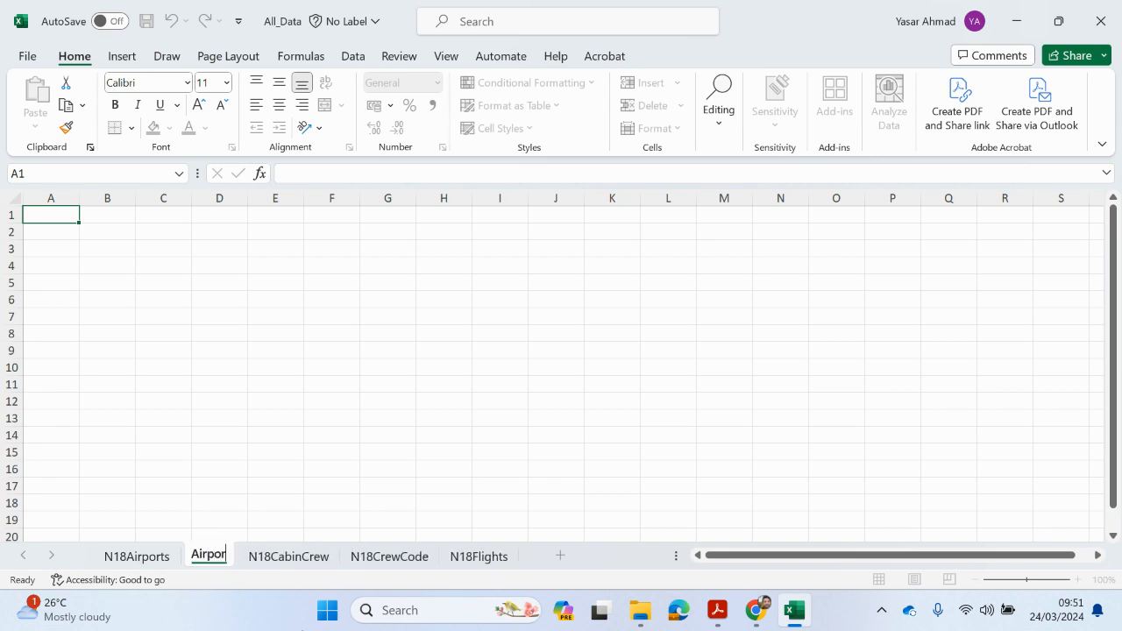
{"action": "type", "text": "t_C"}
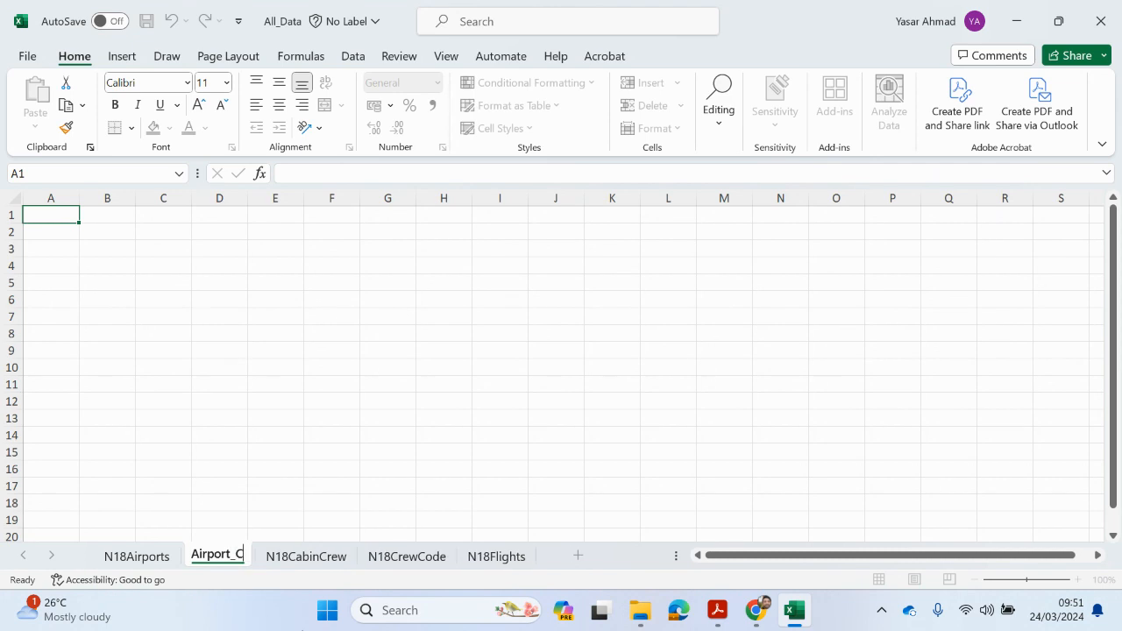
{"action": "type", "text": "ode"}
{"action": "key", "text": "BackSpace"}
{"action": "key", "text": "BackSpace"}
{"action": "key", "text": "BackSpace"}
{"action": "key", "text": "BackSpace"}
{"action": "key", "text": "BackSpace"}
{"action": "type", "text": "C"}
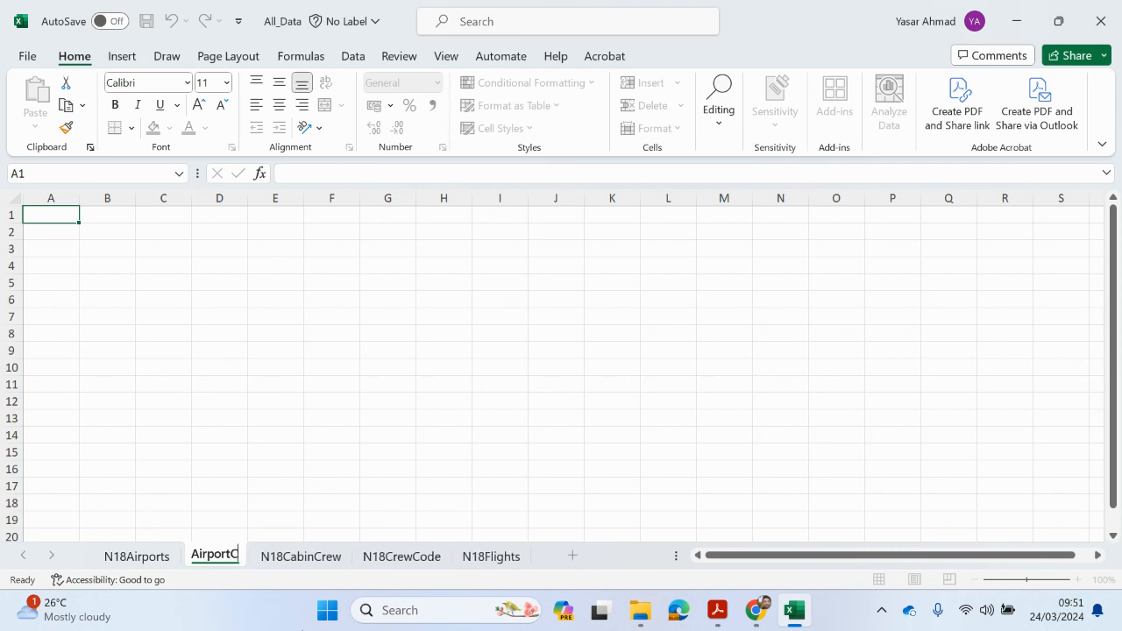
{"action": "type", "text": "ode"}
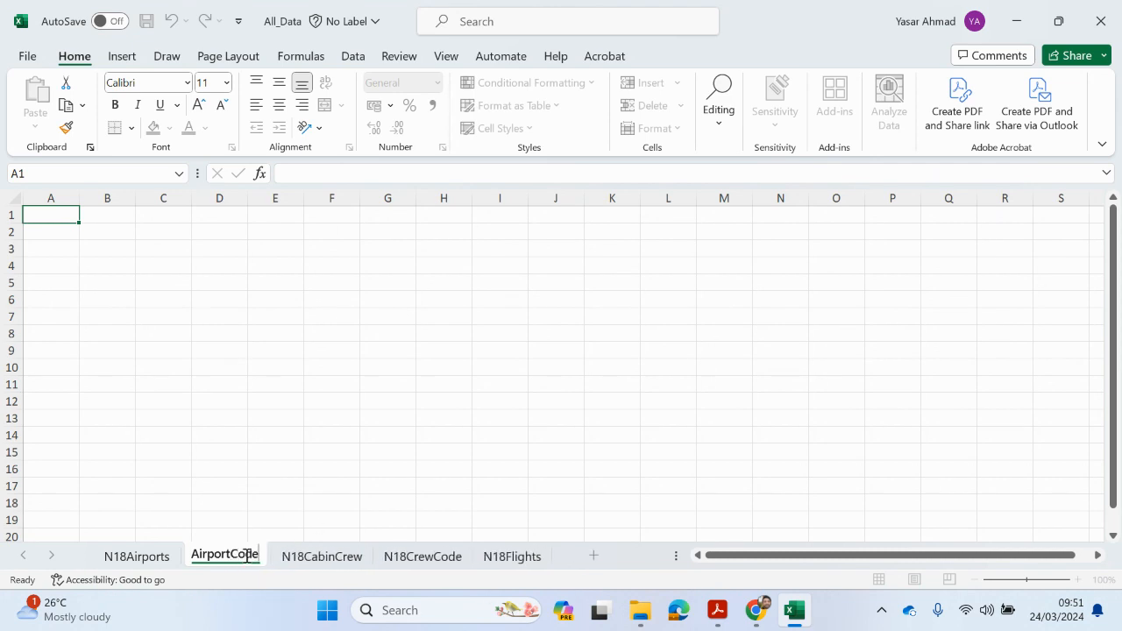
{"action": "key", "text": "Return"}
- Add the prefix N18 to the AirportCode sheet name so it reads N18AirportCode
{"action": "double_click", "coordinate": [196, 560]}
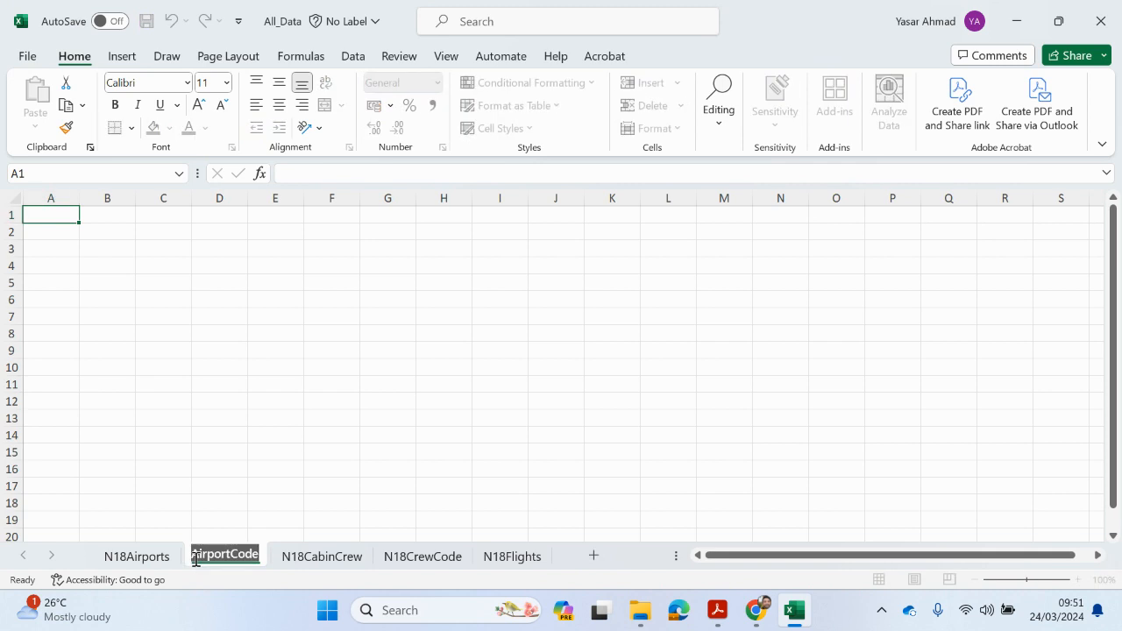
{"action": "left_click", "coordinate": [195, 559]}
{"action": "type", "text": "N18"}
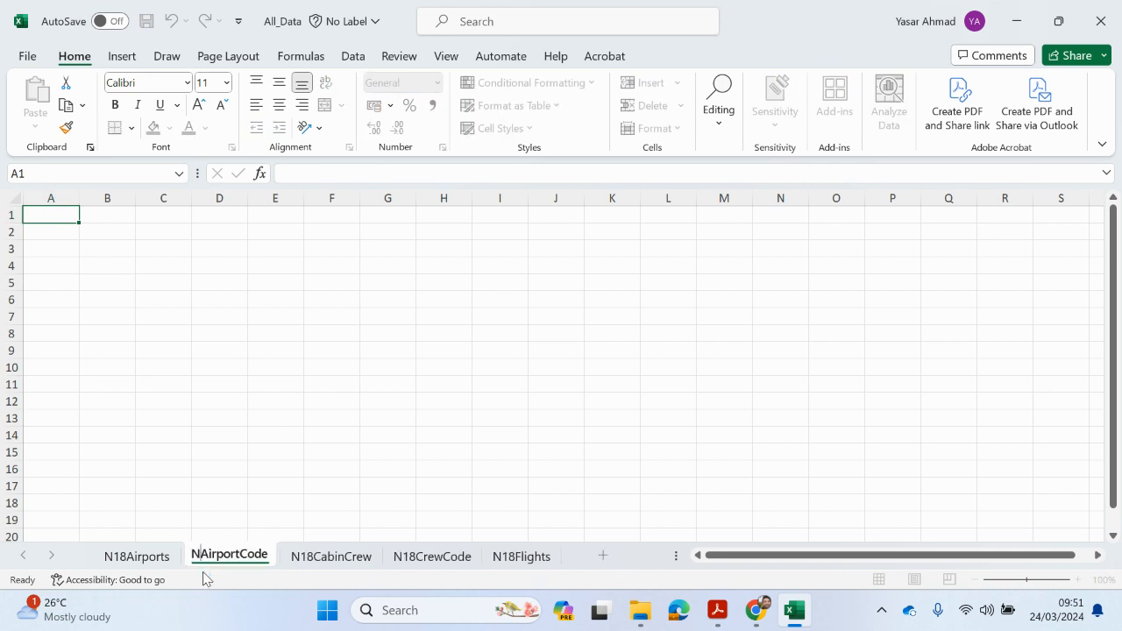
{"action": "left_click", "coordinate": [110, 382]}
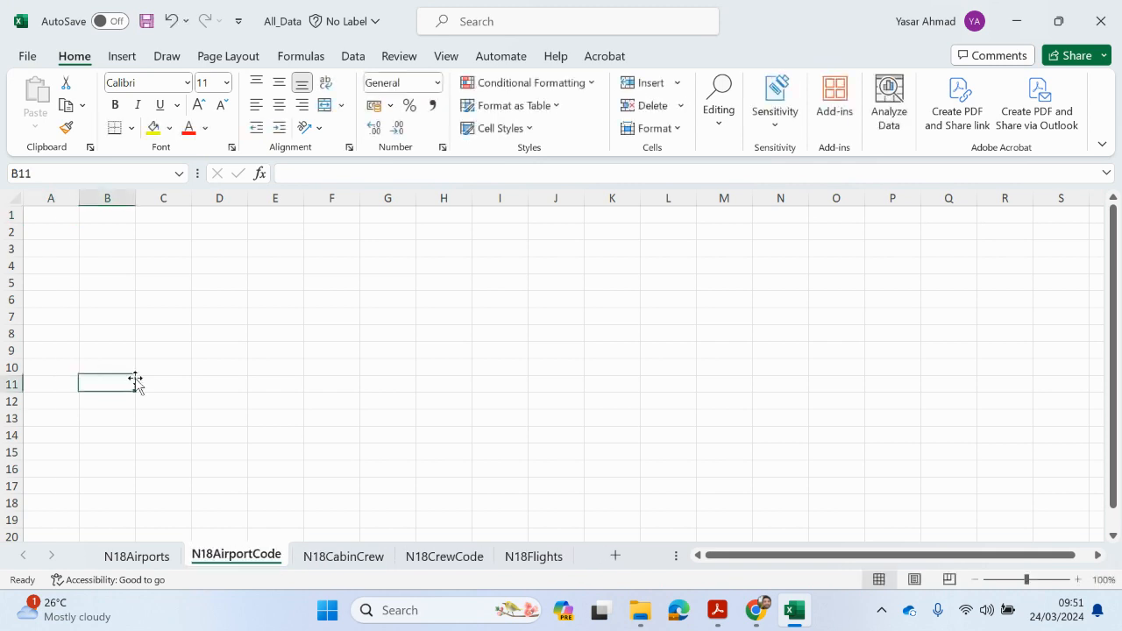
- Copy the Airport_Code and Airport_Name columns from N18Airports, paste them as values from column A of N18AirportCode, and fit the column widths
{"action": "left_click", "coordinate": [126, 559]}
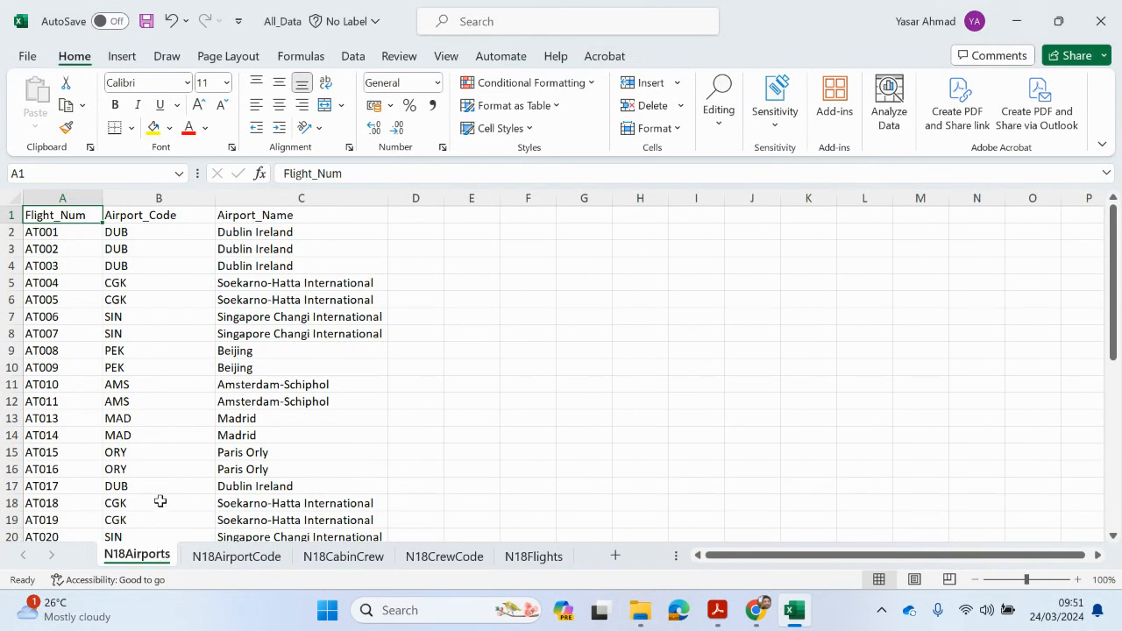
{"action": "left_click_drag", "start_coordinate": [158, 198], "coordinate": [251, 194]}
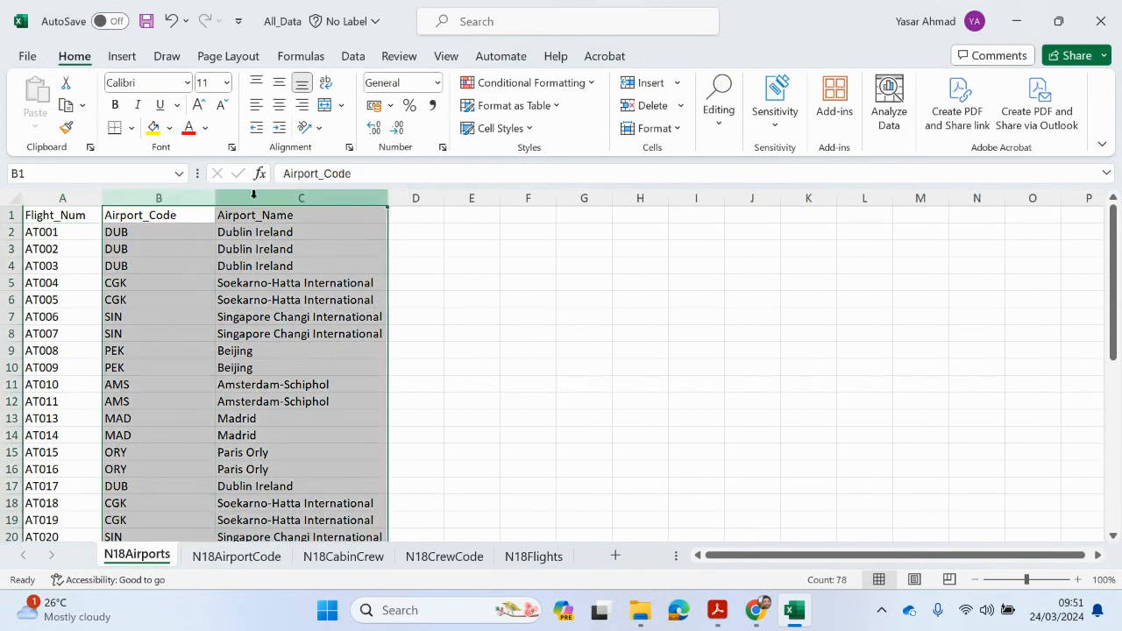
{"action": "right_click", "coordinate": [255, 200]}
{"action": "left_click", "coordinate": [282, 265]}
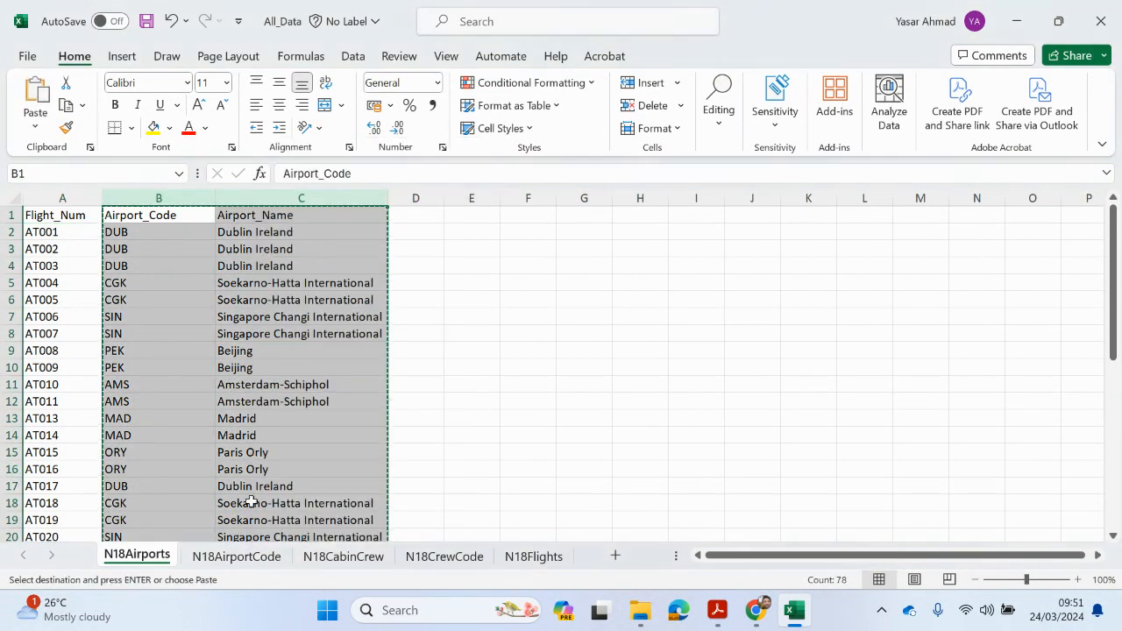
{"action": "left_click", "coordinate": [253, 556]}
{"action": "right_click", "coordinate": [58, 198]}
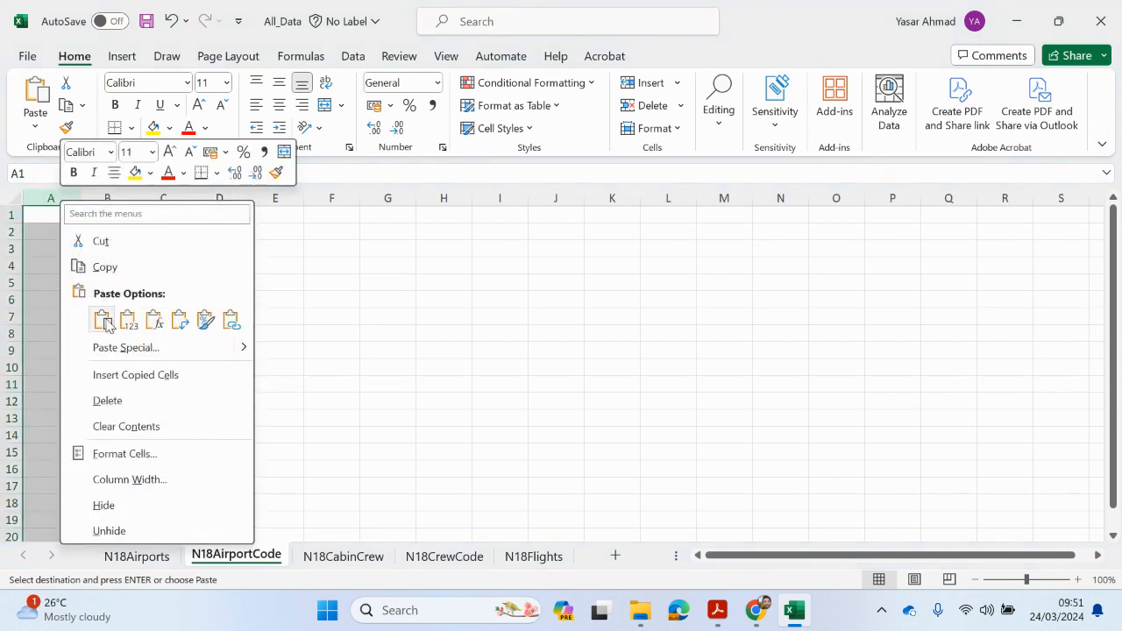
{"action": "left_click", "coordinate": [128, 323]}
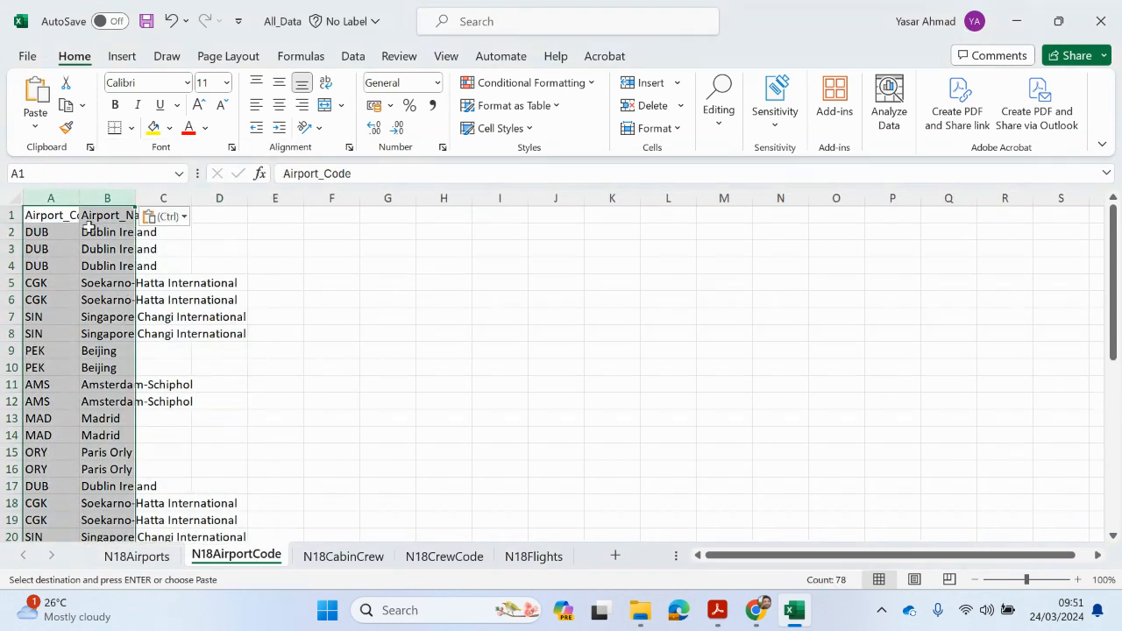
{"action": "double_click", "coordinate": [75, 196]}
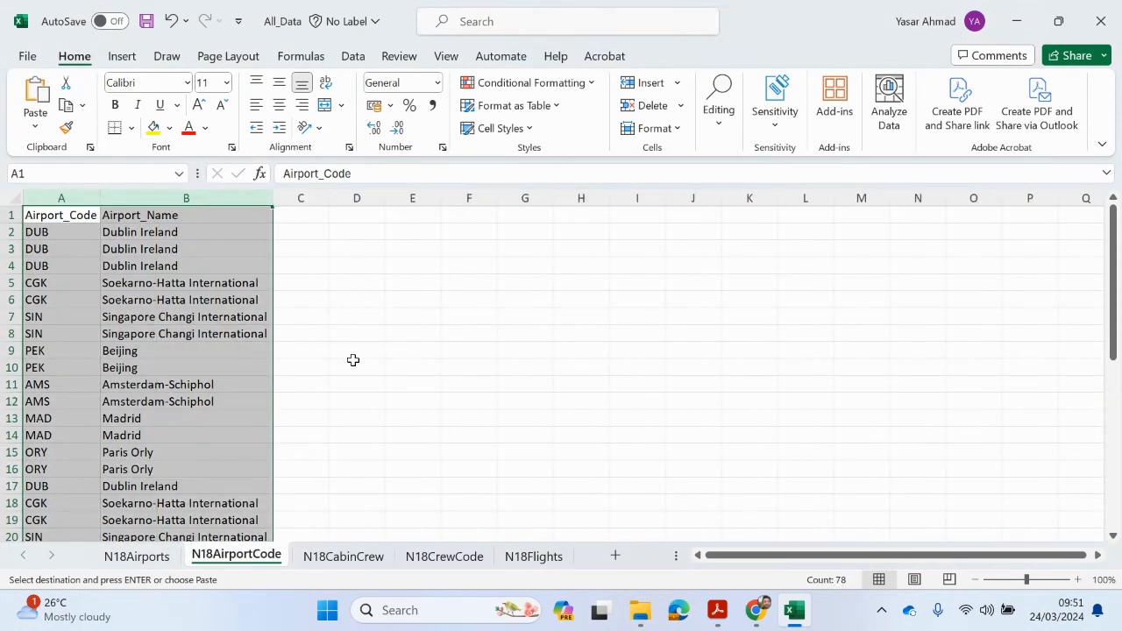
- Remove duplicate rows from columns A and B of N18AirportCode, treating the first row as headers and comparing Airport_Code and Airport_Name
{"action": "scroll", "coordinate": [342, 429], "scroll_direction": "down", "scroll_amount": 11}
{"action": "scroll", "coordinate": [346, 434], "scroll_direction": "up", "scroll_amount": 11}
{"action": "left_click", "coordinate": [522, 24]}
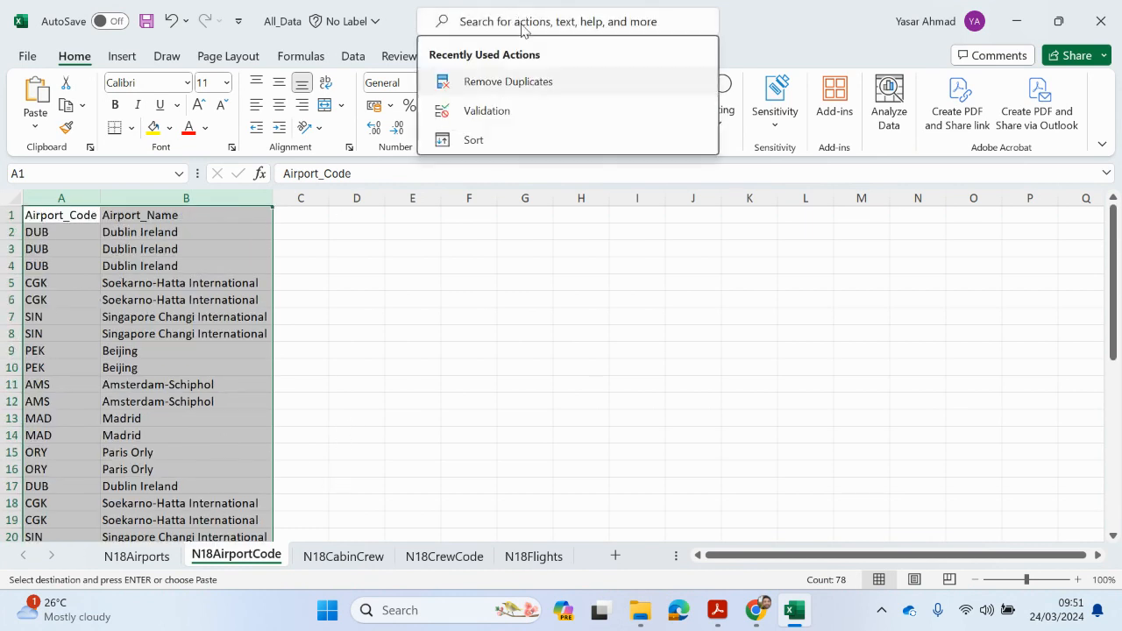
{"action": "type", "text": "re"}
{"action": "left_click", "coordinate": [513, 85]}
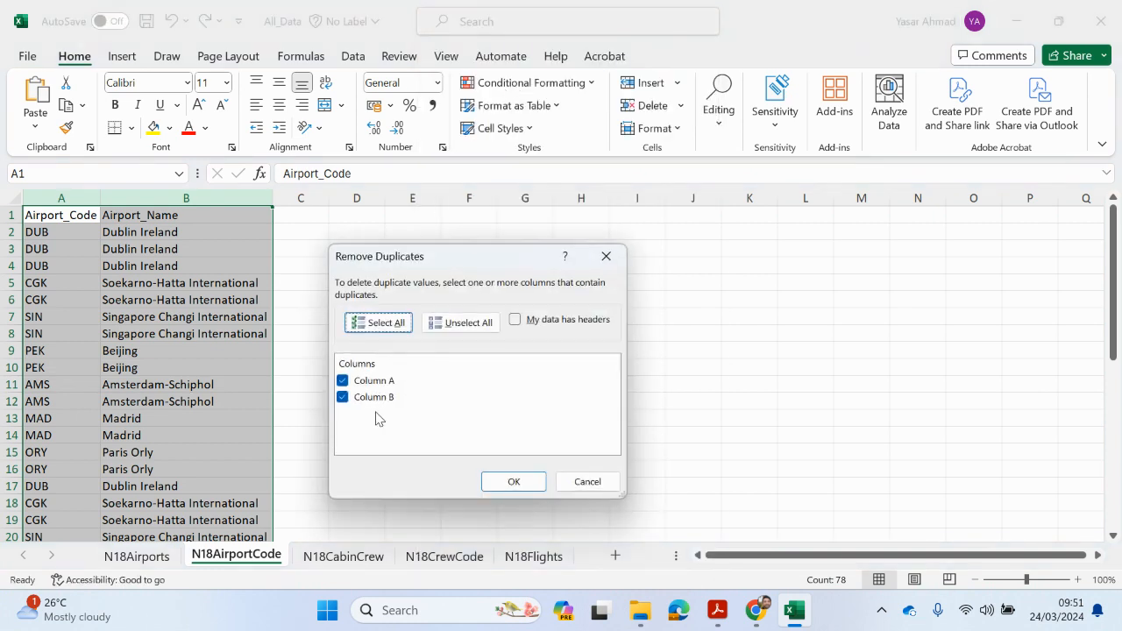
{"action": "left_click", "coordinate": [526, 323]}
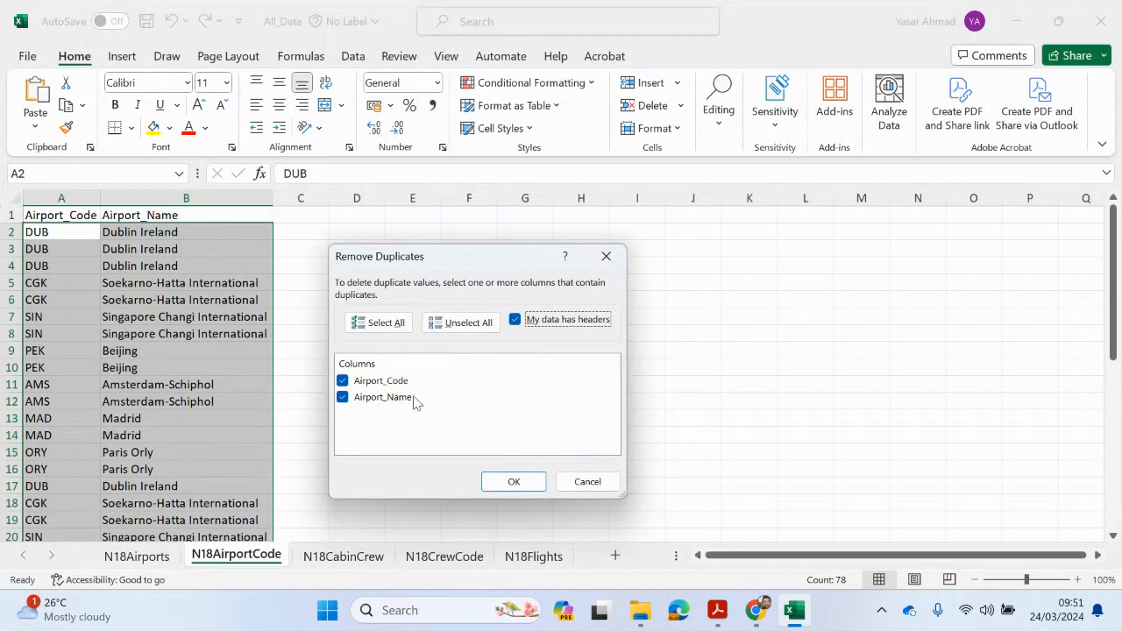
{"action": "left_click", "coordinate": [508, 483]}
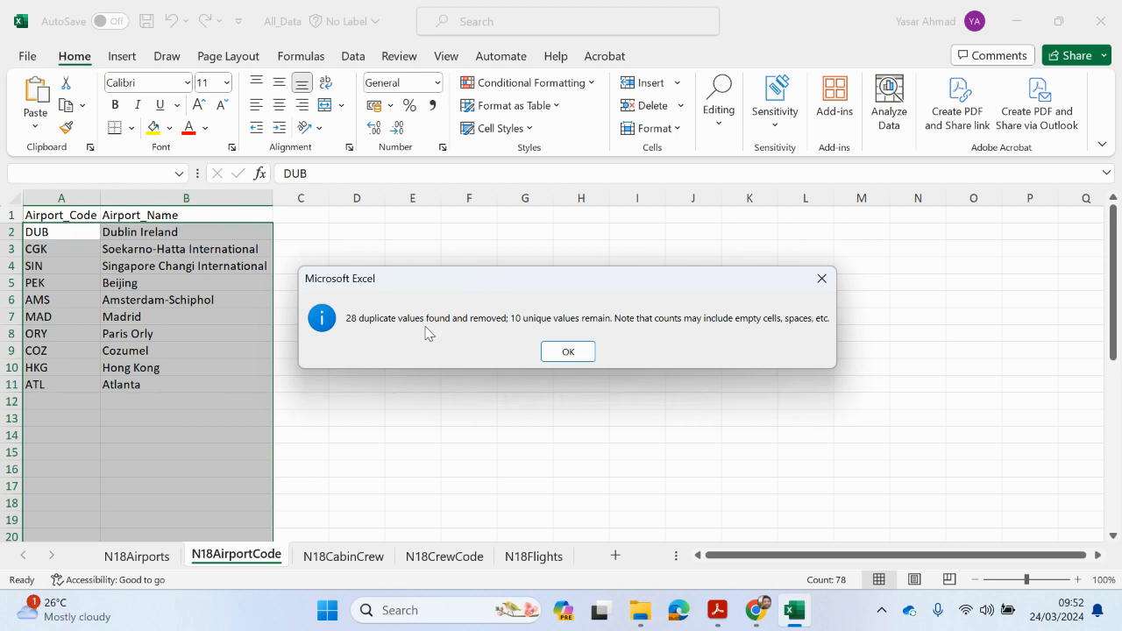
{"action": "left_click", "coordinate": [578, 351]}
{"action": "left_click", "coordinate": [447, 351]}
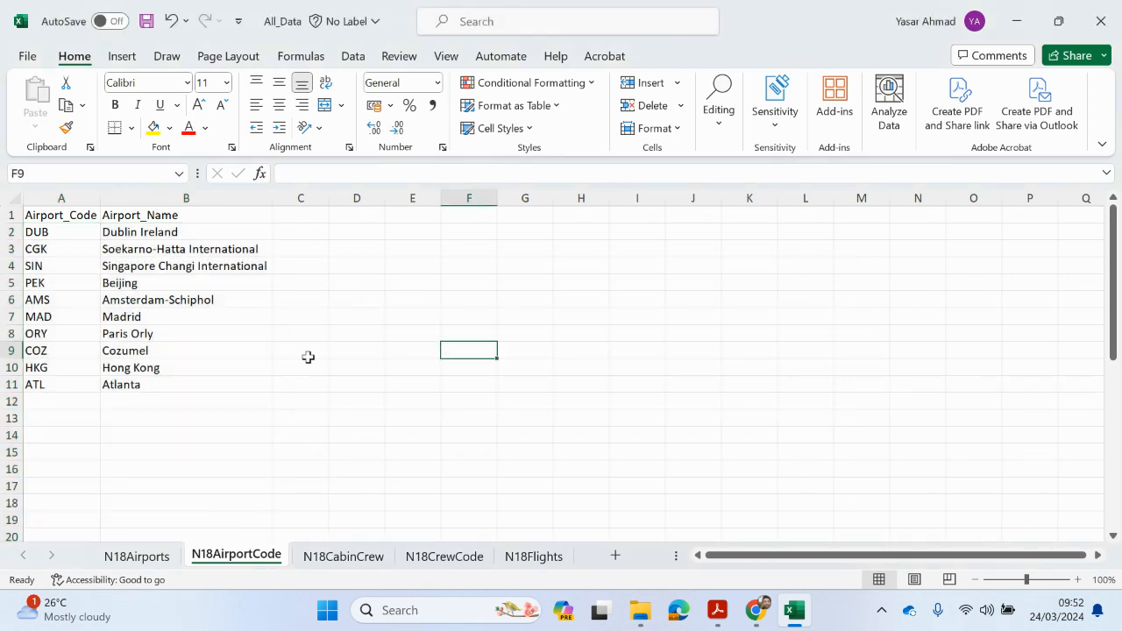
{"action": "left_click", "coordinate": [58, 230]}
{"action": "left_click", "coordinate": [132, 233]}
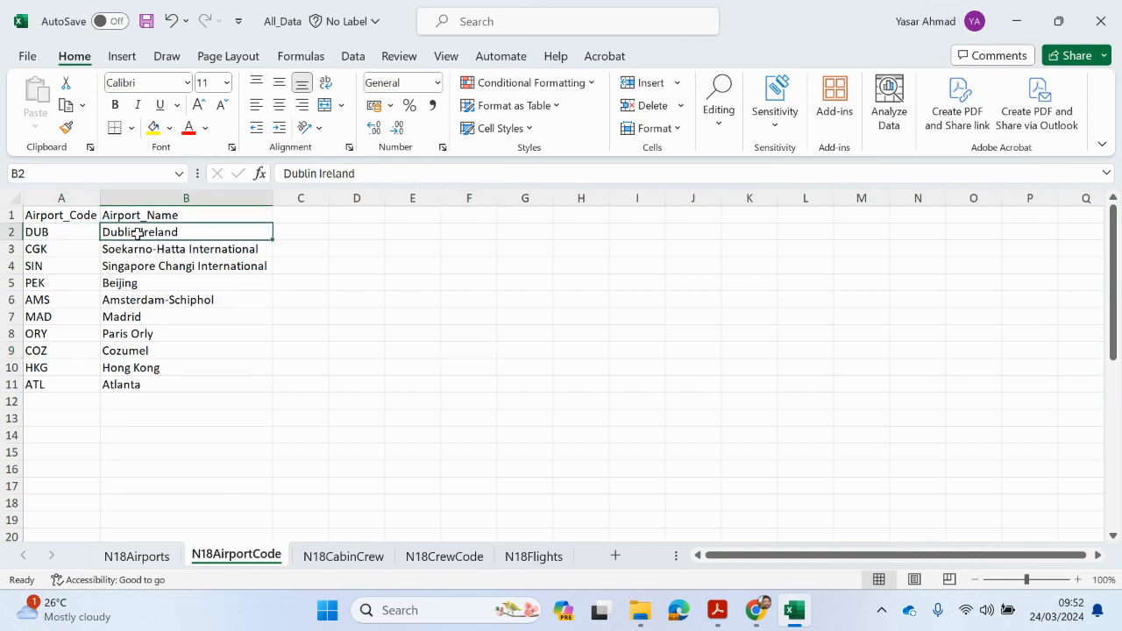
- Delete the Airport_Name column from N18Airports, keeping Flight_Num and Airport_Code
{"action": "left_click", "coordinate": [131, 560]}
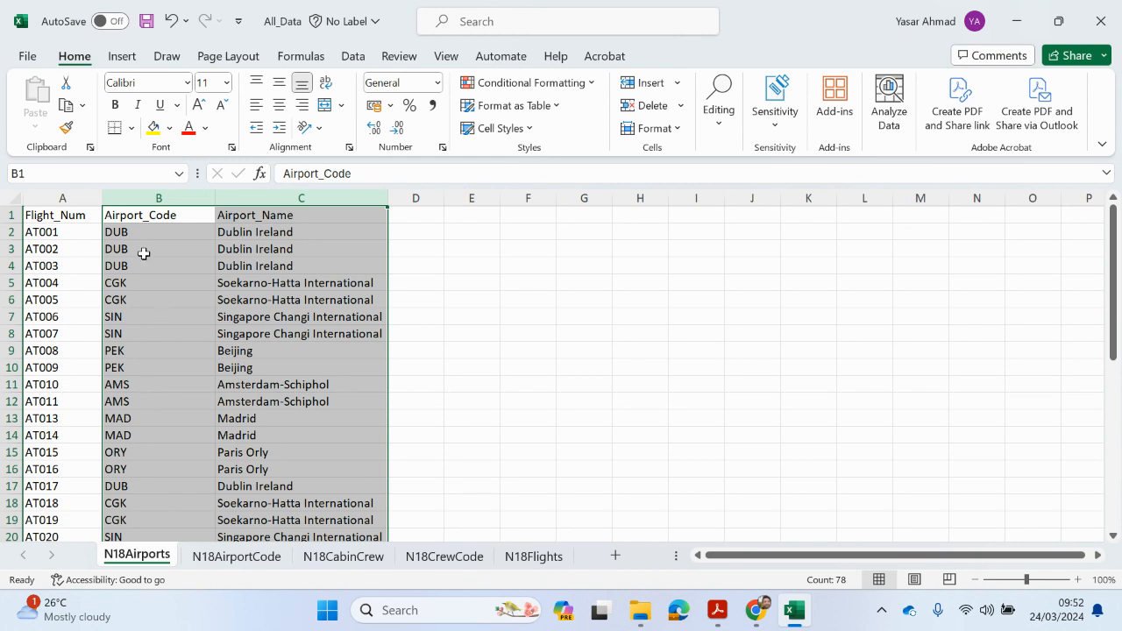
{"action": "left_click", "coordinate": [68, 198]}
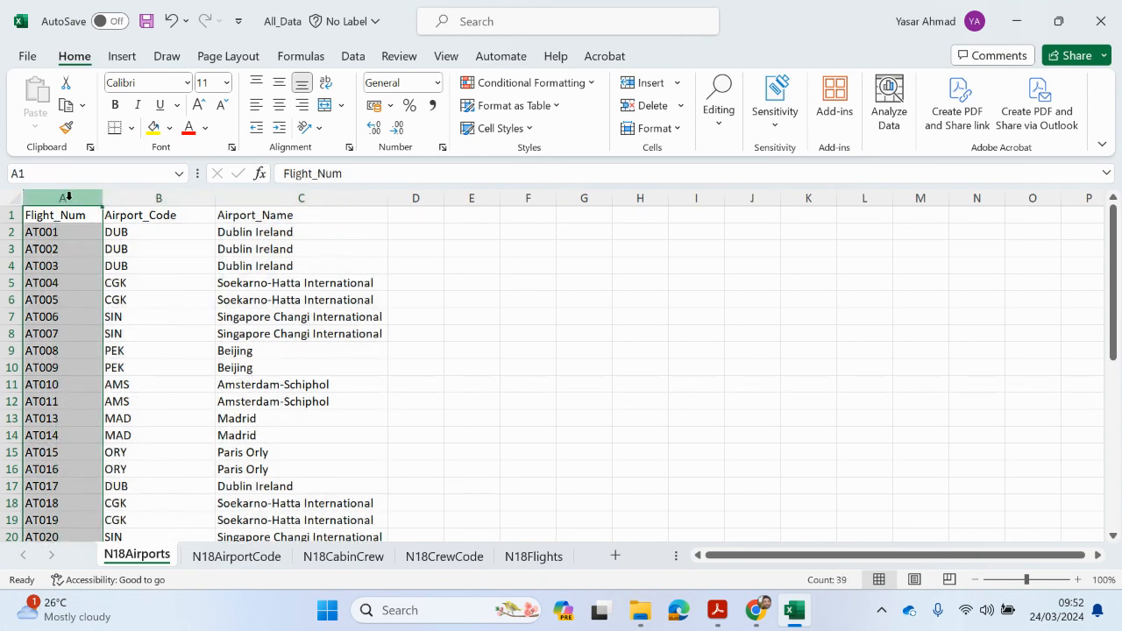
{"action": "left_click", "coordinate": [140, 197]}
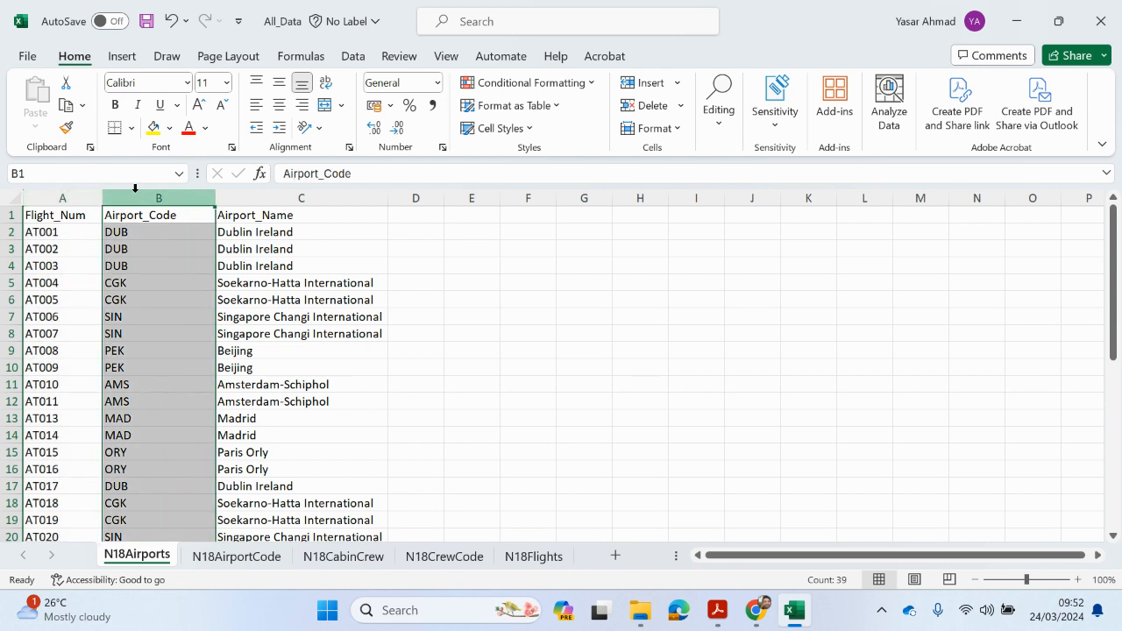
{"action": "left_click", "coordinate": [254, 195]}
{"action": "right_click", "coordinate": [257, 194]}
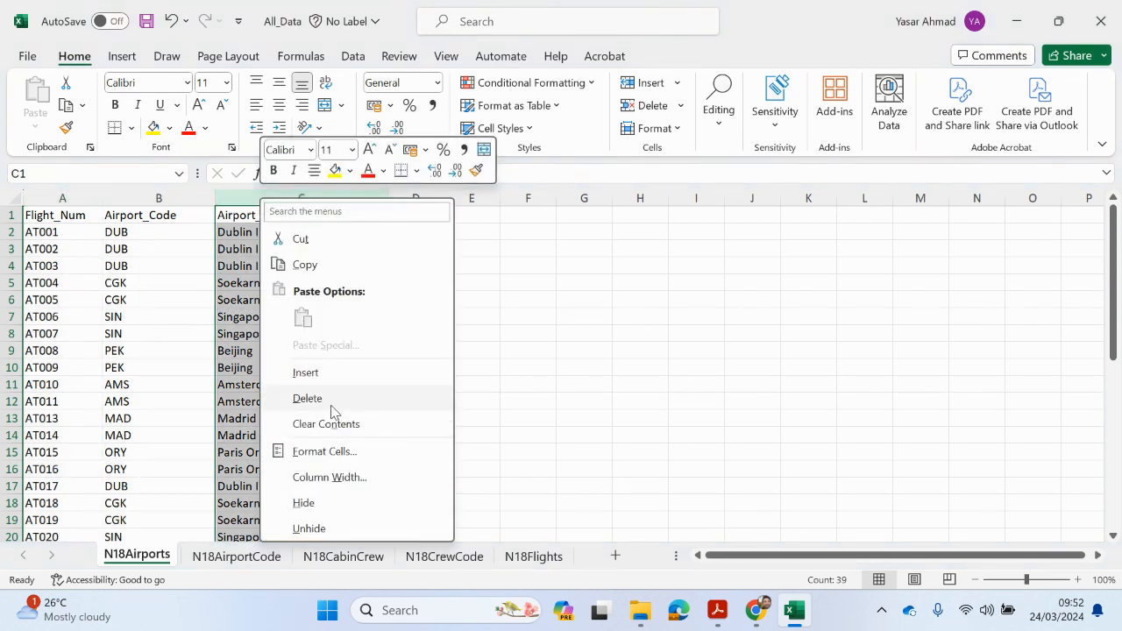
{"action": "left_click", "coordinate": [331, 403]}
{"action": "left_click", "coordinate": [343, 402]}
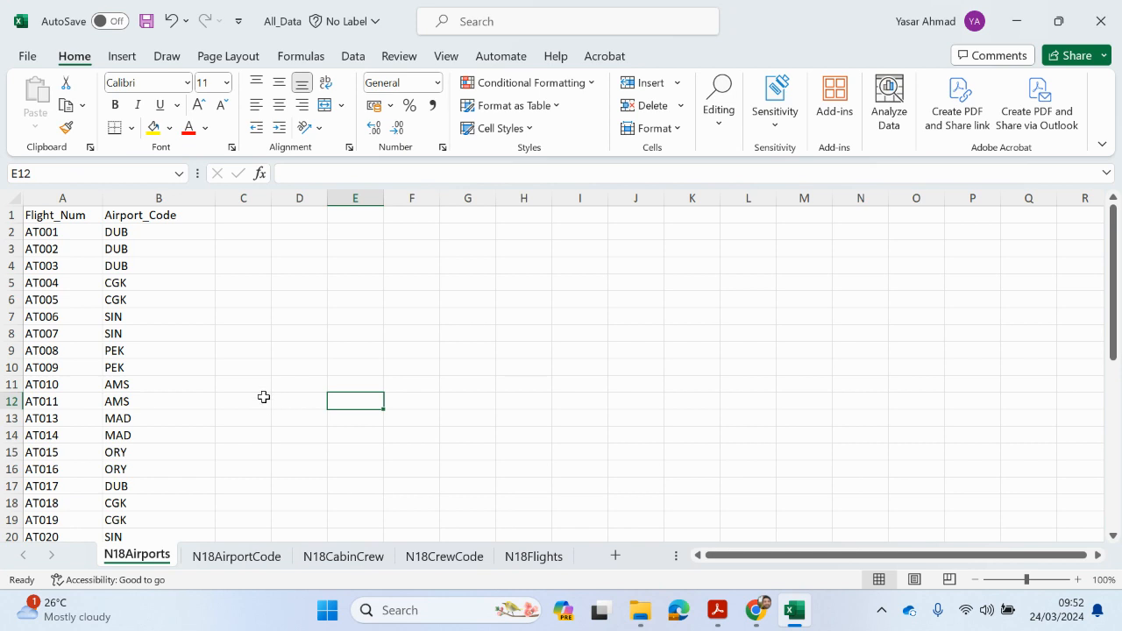
- Fill the Airport_Code heading and the DUB cell below it with yellow in N18AirportCode
{"action": "left_click", "coordinate": [250, 557]}
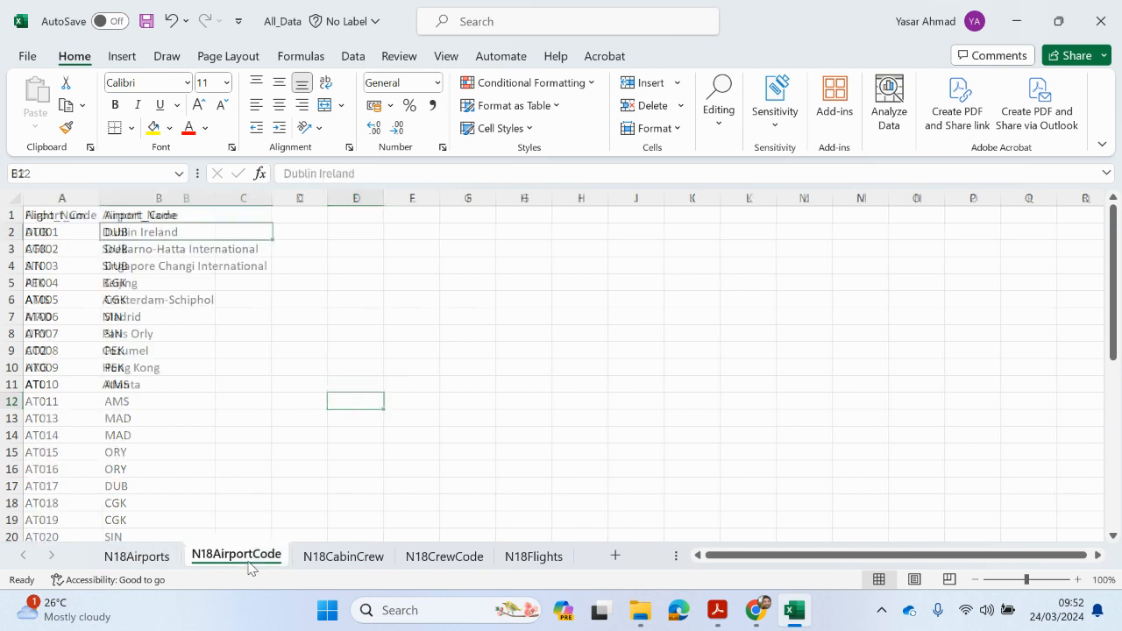
{"action": "left_click", "coordinate": [50, 236]}
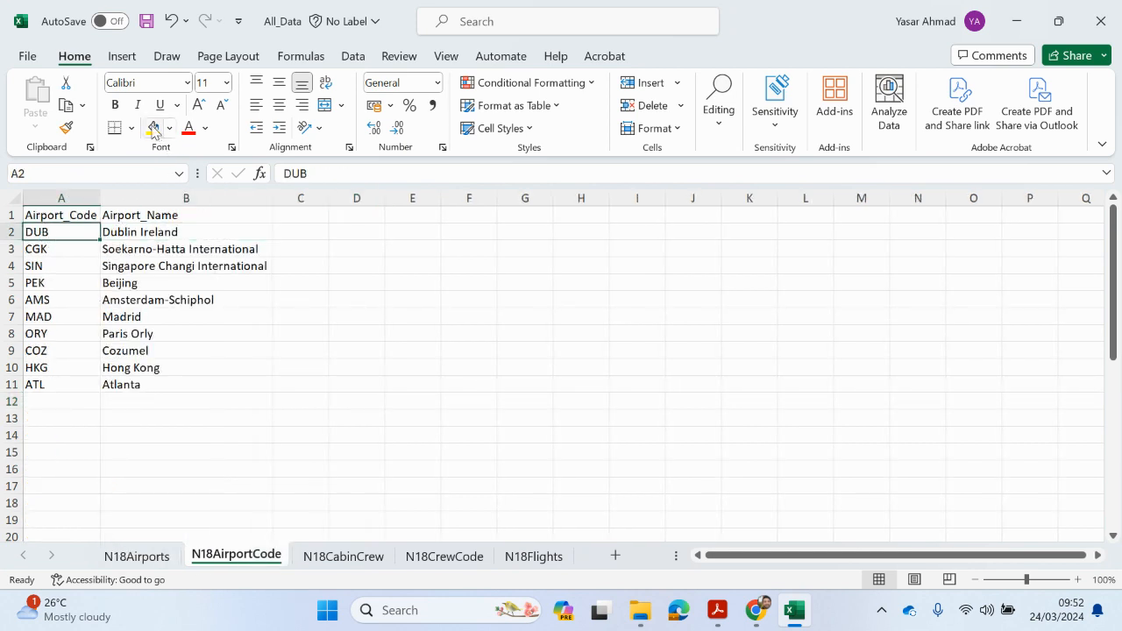
{"action": "left_click", "coordinate": [154, 127]}
{"action": "left_click", "coordinate": [88, 213]}
{"action": "left_click", "coordinate": [153, 127]}
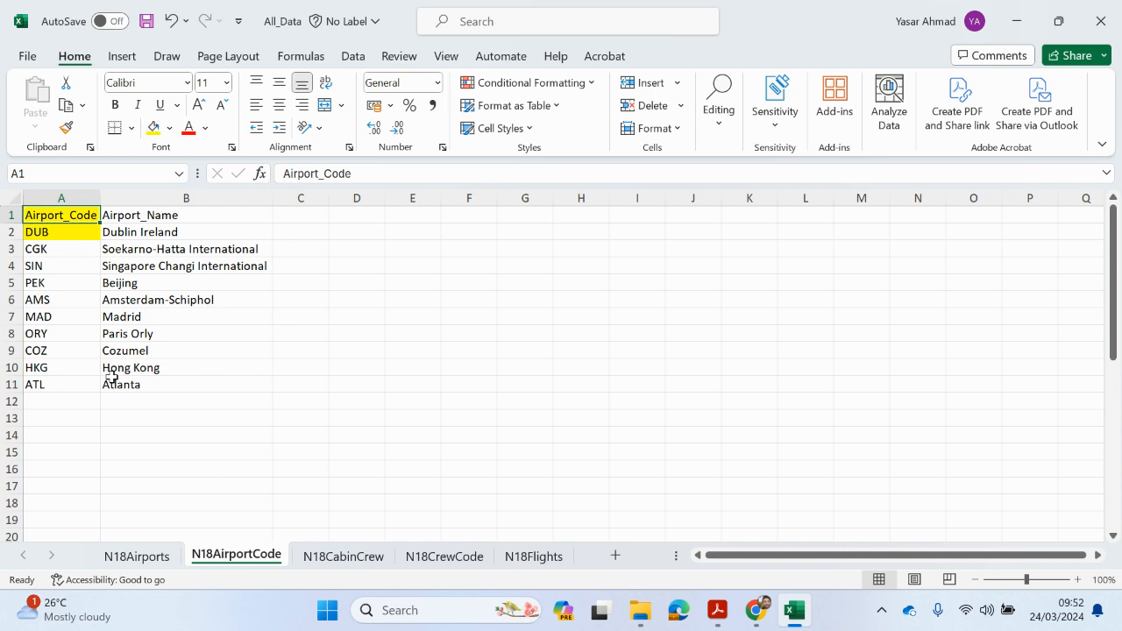
- Fill cells B1:B2 of N18Airports with yellow and compare the DUB code with its airport name in N18AirportCode
{"action": "left_click", "coordinate": [145, 559]}
{"action": "left_click_drag", "start_coordinate": [132, 217], "coordinate": [132, 232]}
{"action": "left_click", "coordinate": [154, 127]}
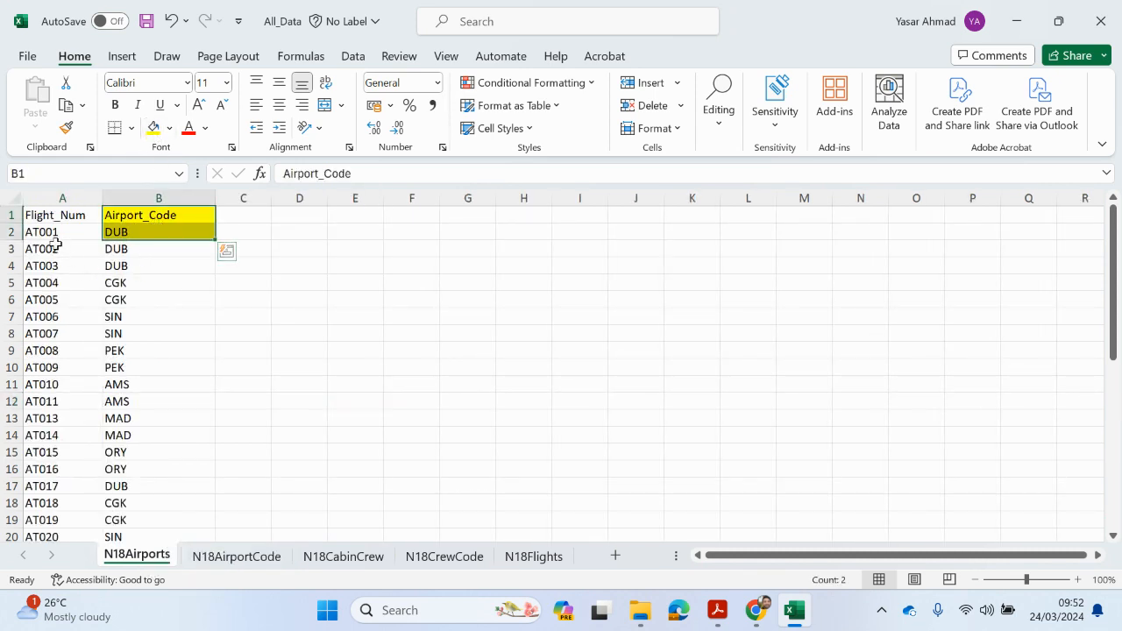
{"action": "left_click", "coordinate": [149, 230]}
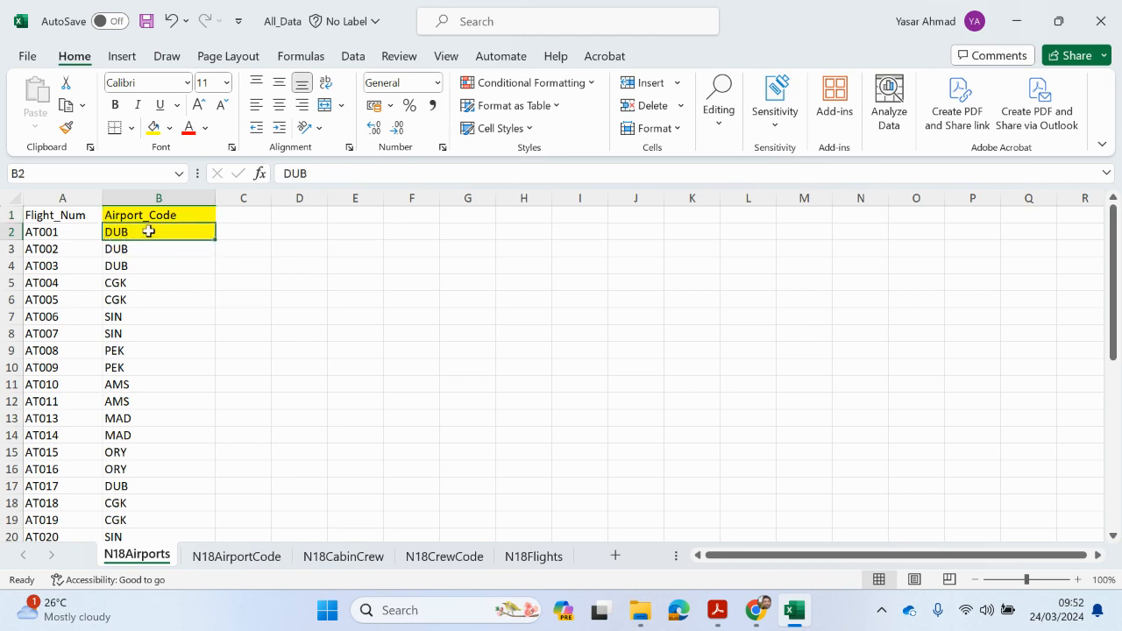
{"action": "left_click", "coordinate": [238, 559]}
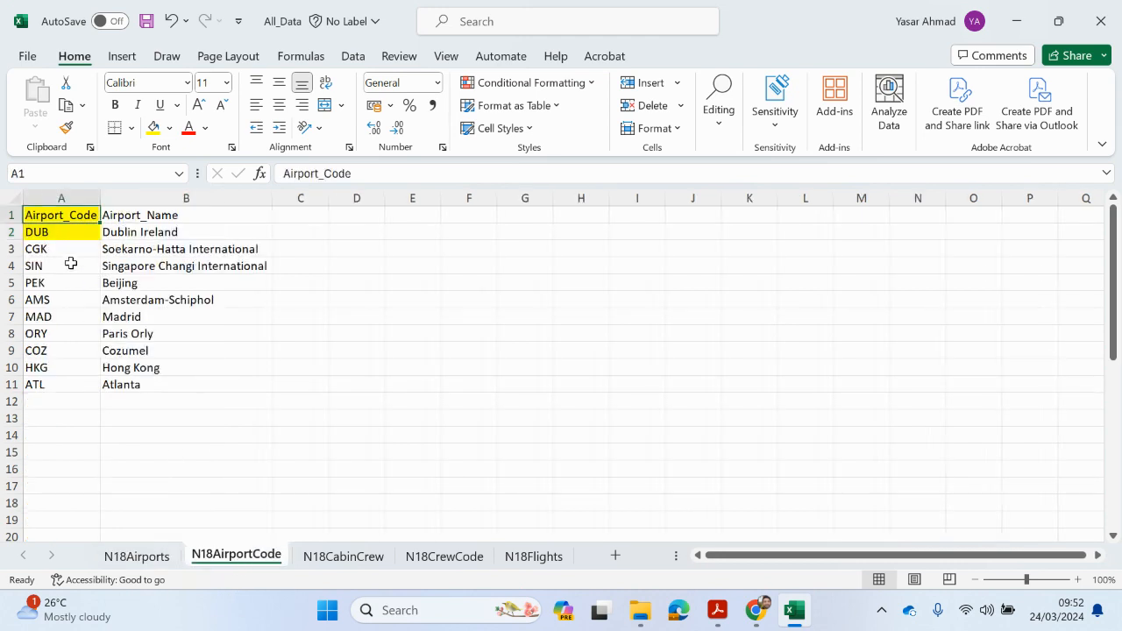
{"action": "left_click", "coordinate": [146, 230]}
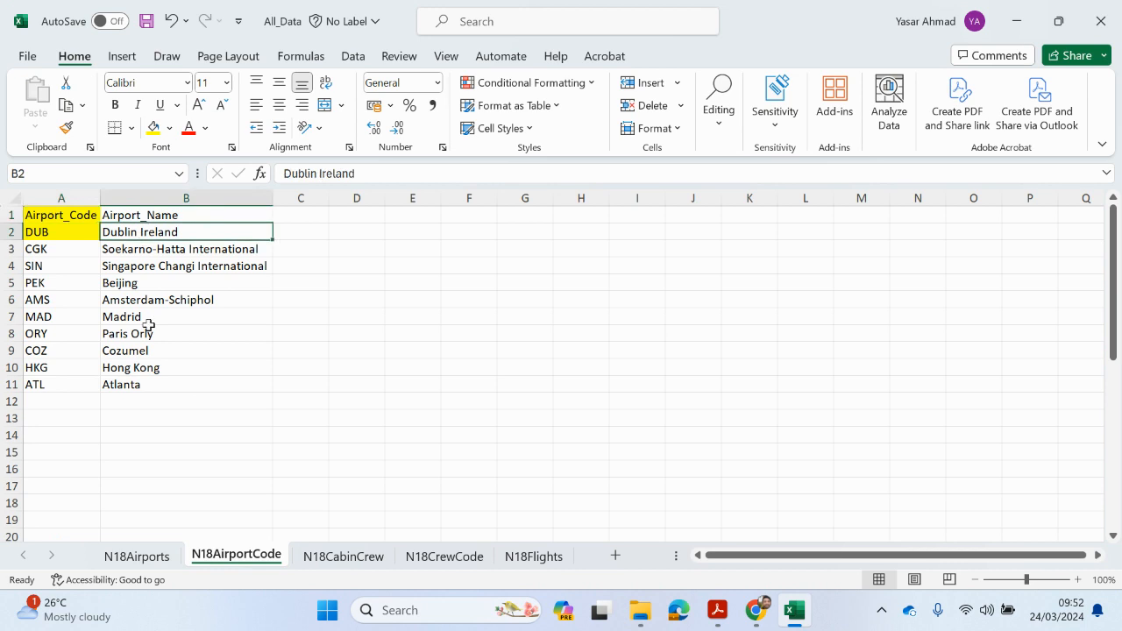
- Compare the DUB record in row 2 of N18AirportCode with the airport codes listed in N18Airports
{"action": "left_click", "coordinate": [80, 235]}
{"action": "left_click_drag", "start_coordinate": [147, 231], "coordinate": [48, 232]}
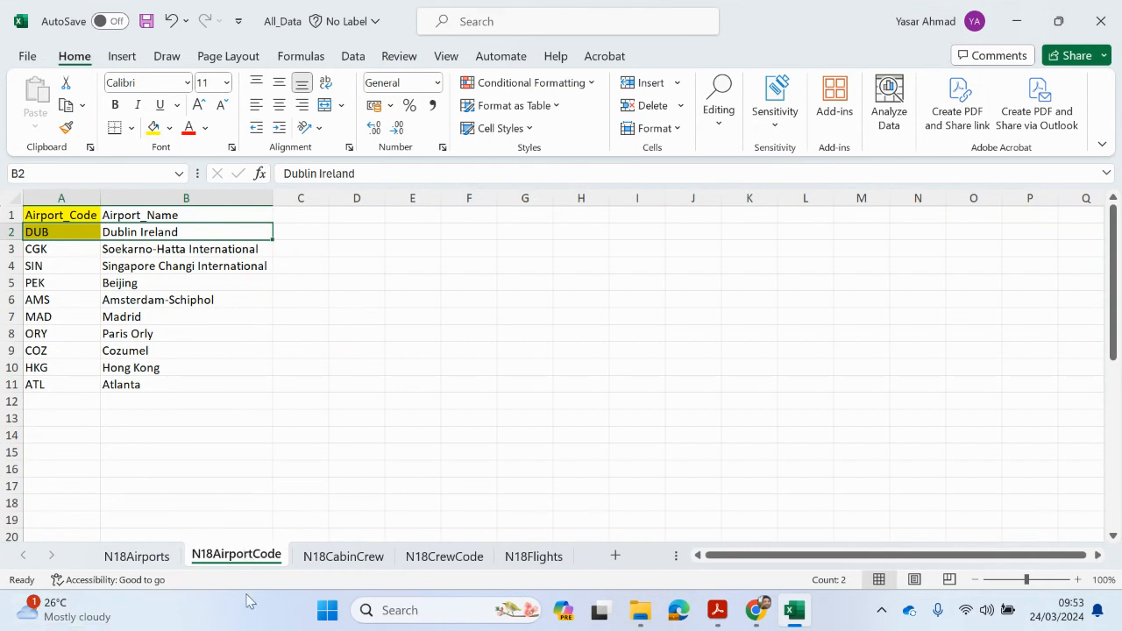
{"action": "left_click", "coordinate": [146, 559]}
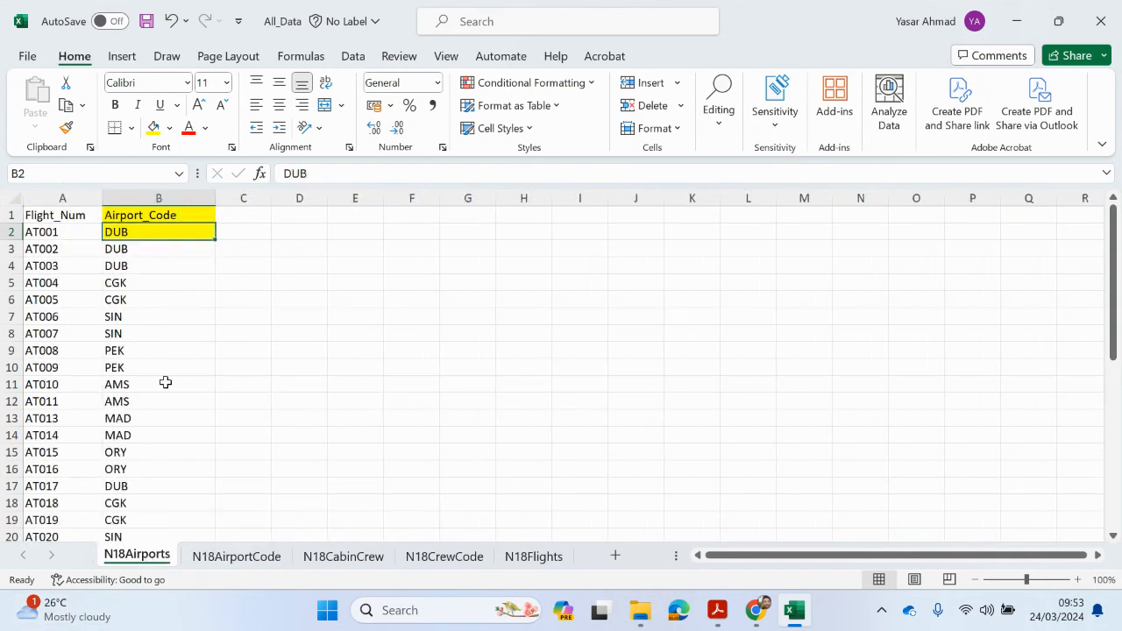
{"action": "scroll", "coordinate": [165, 383], "scroll_direction": "down", "scroll_amount": 6}
{"action": "scroll", "coordinate": [163, 380], "scroll_direction": "up", "scroll_amount": 6}
- Apply a duplicate-values highlighting rule with Light Red Fill with Dark Red Text to Flight_Num cells A2:A39 in N18Airports and check the column
{"action": "left_click_drag", "start_coordinate": [75, 232], "coordinate": [62, 433]}
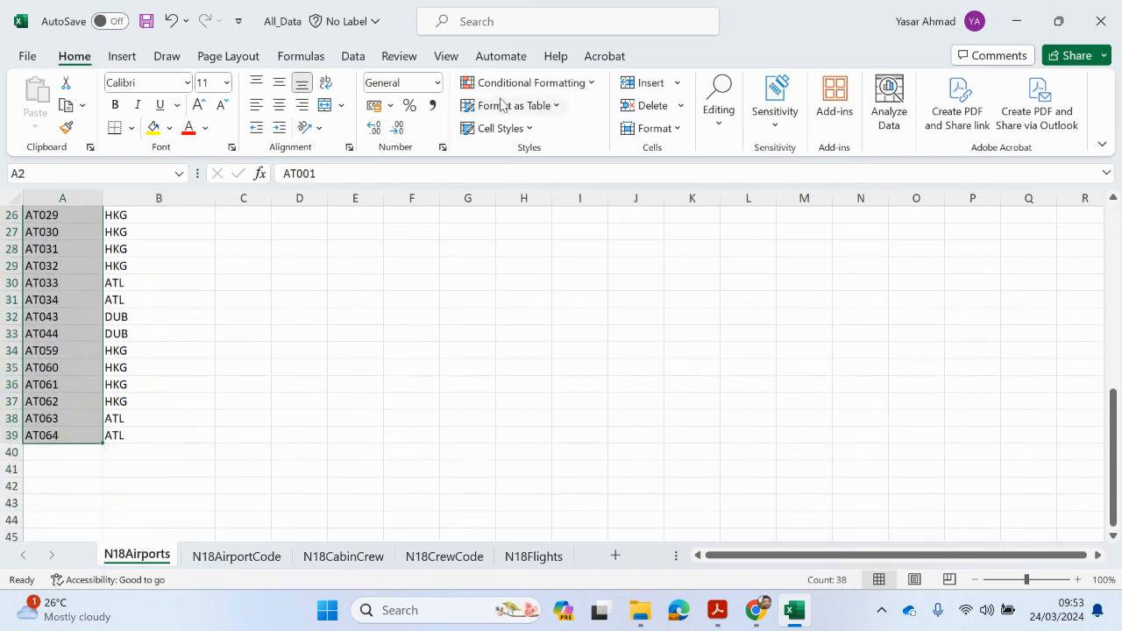
{"action": "left_click", "coordinate": [526, 83]}
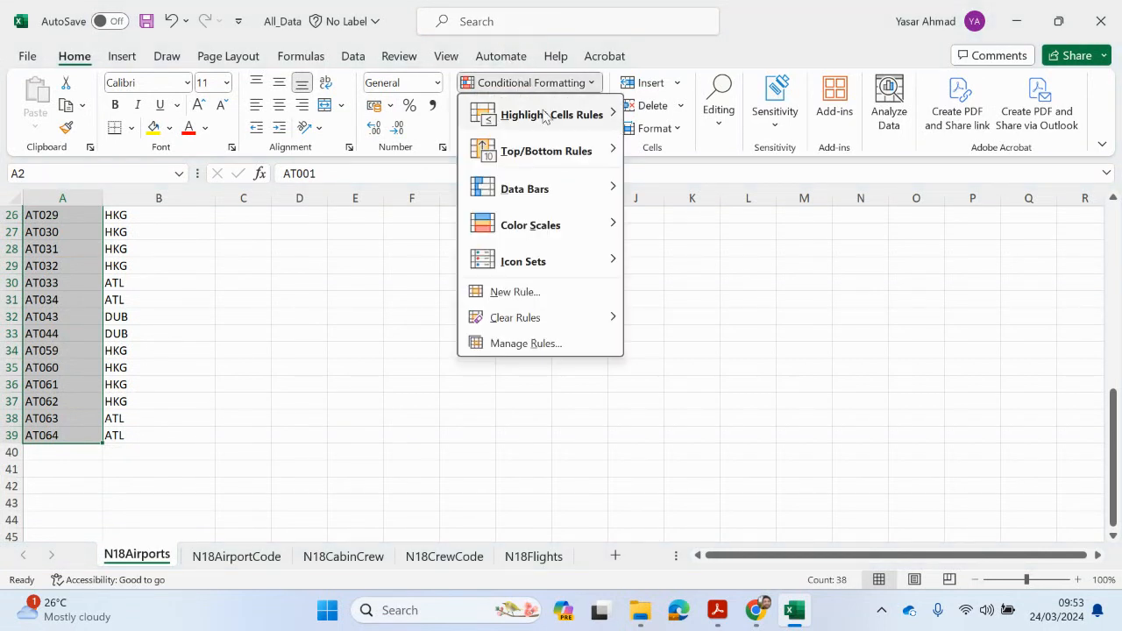
{"action": "mouse_move", "coordinate": [611, 115]}
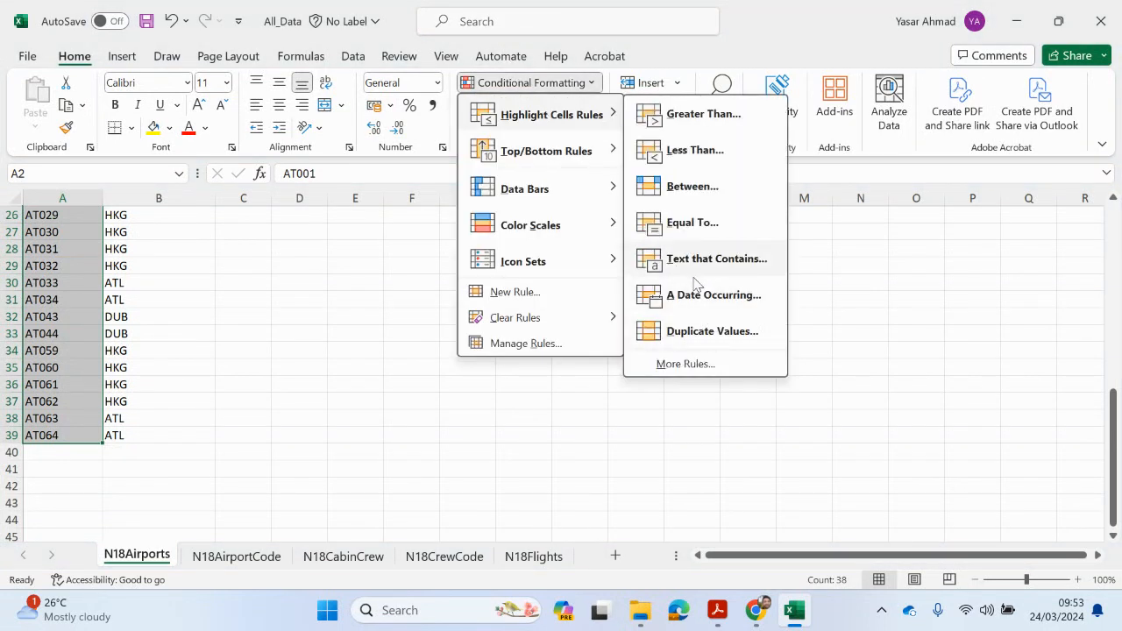
{"action": "left_click", "coordinate": [692, 332]}
{"action": "left_click", "coordinate": [526, 414]}
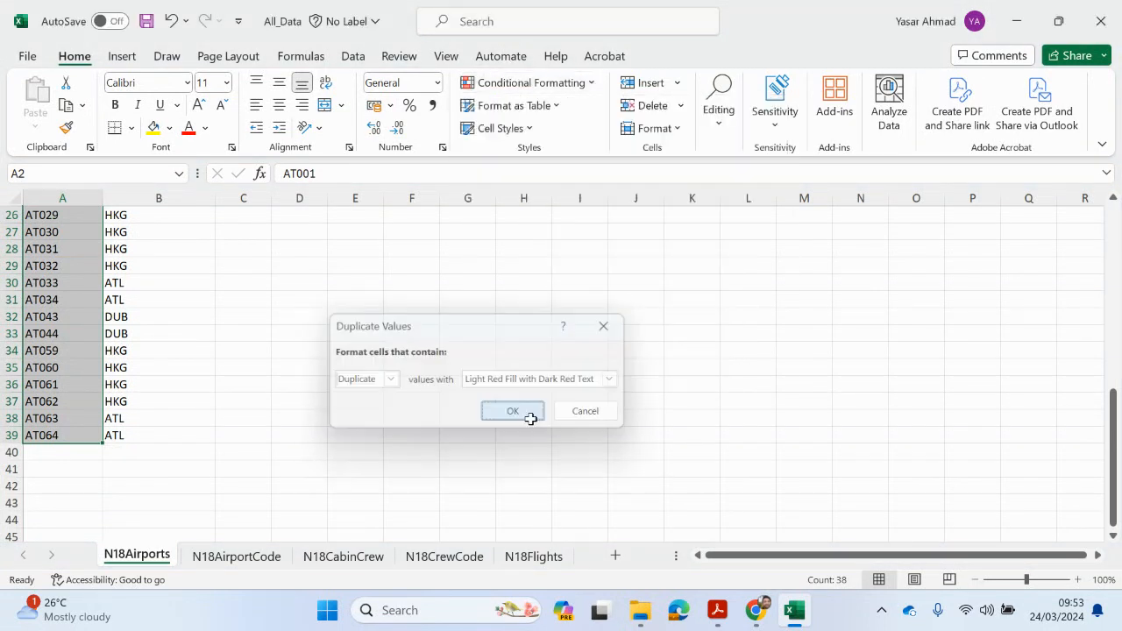
{"action": "scroll", "coordinate": [99, 468], "scroll_direction": "up", "scroll_amount": 5}
{"action": "scroll", "coordinate": [99, 468], "scroll_direction": "up", "scroll_amount": 4}
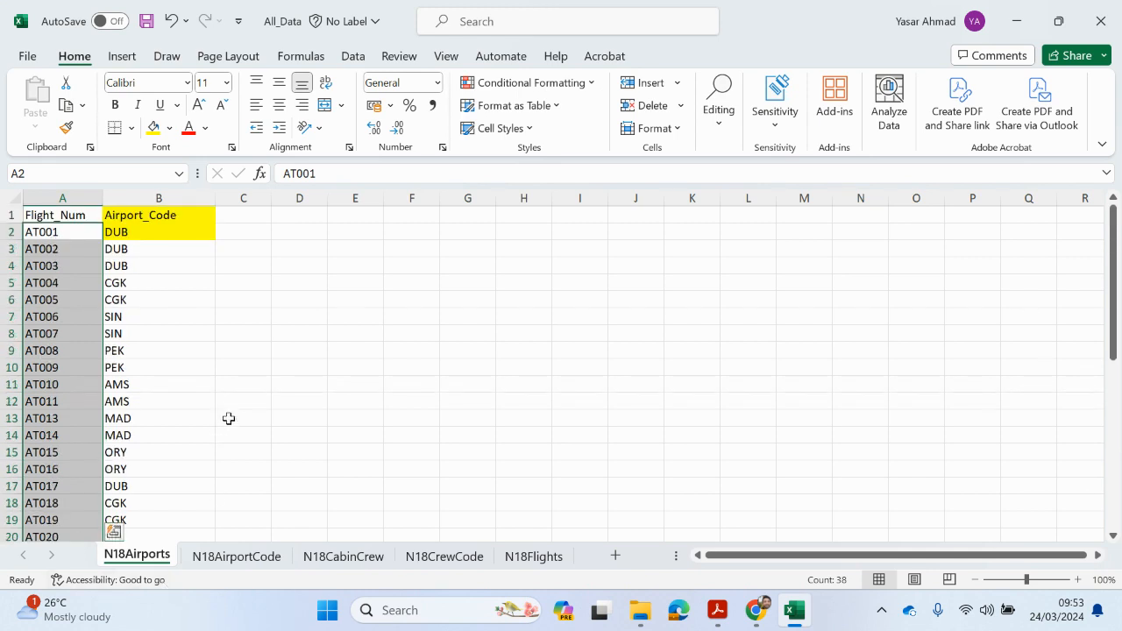
- Apply a duplicate-values highlighting rule with Light Red Fill with Dark Red Text to Payroll_Num cells A2:A157 in N18CabinCrew and check the column
{"action": "left_click", "coordinate": [261, 560]}
{"action": "left_click", "coordinate": [346, 567]}
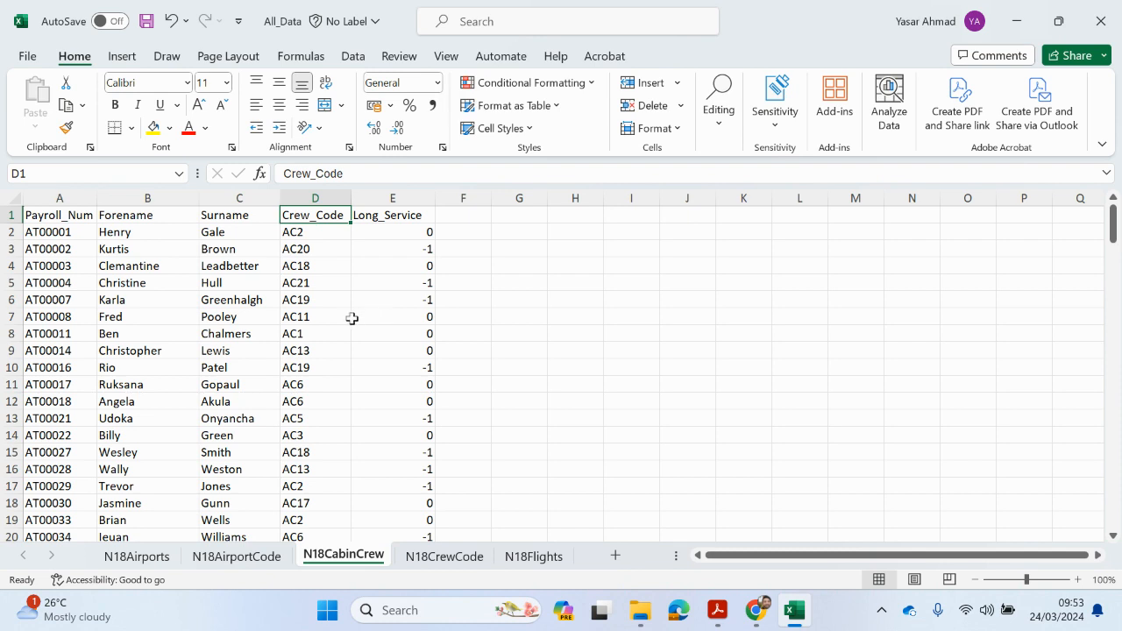
{"action": "scroll", "coordinate": [352, 319], "scroll_direction": "down", "scroll_amount": 12}
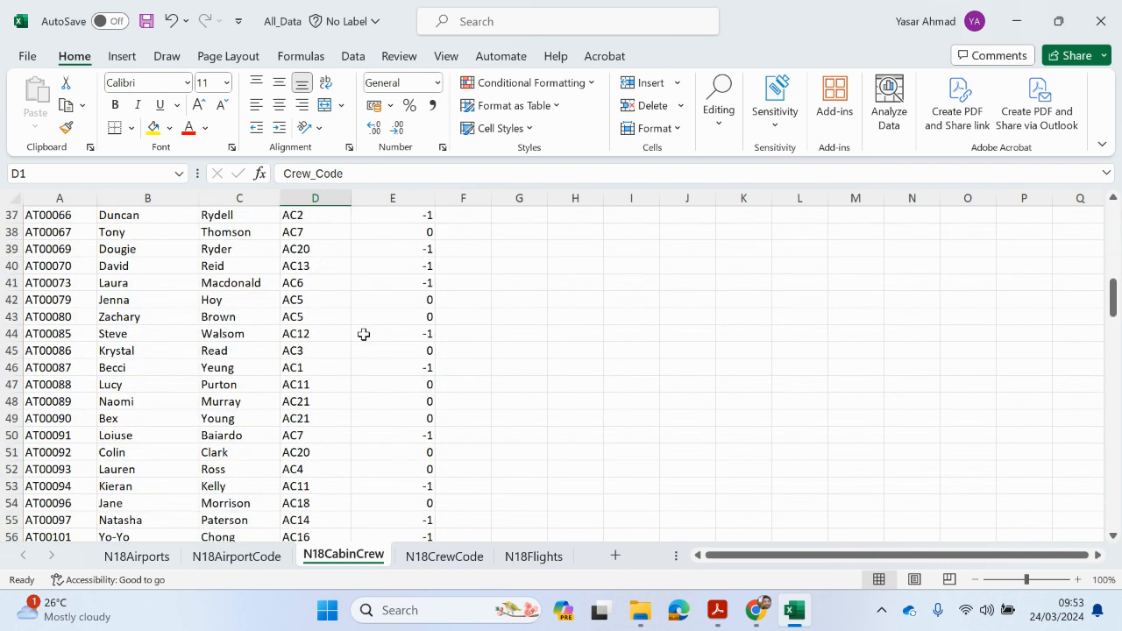
{"action": "scroll", "coordinate": [363, 334], "scroll_direction": "up", "scroll_amount": 7}
{"action": "scroll", "coordinate": [363, 334], "scroll_direction": "up", "scroll_amount": 5}
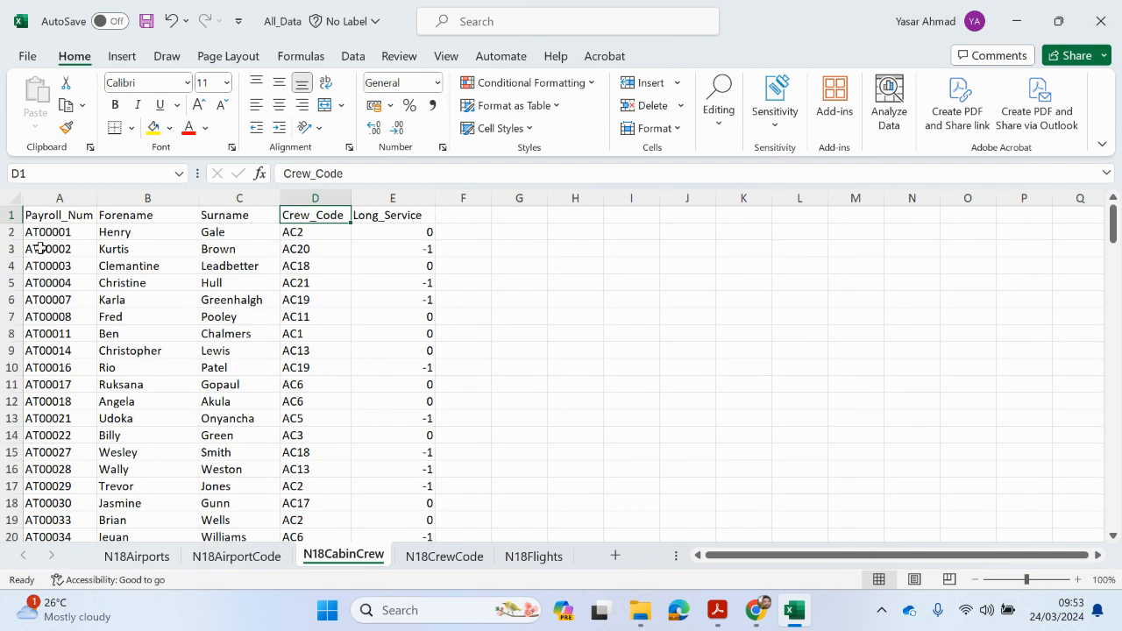
{"action": "left_click_drag", "start_coordinate": [51, 235], "coordinate": [48, 498]}
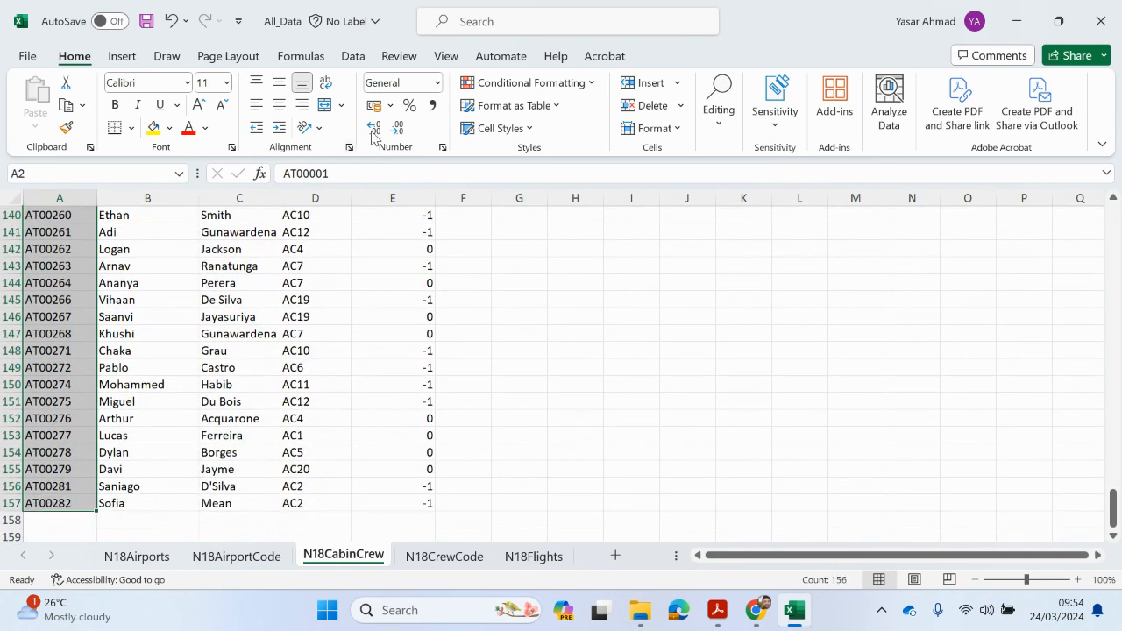
{"action": "left_click", "coordinate": [561, 84]}
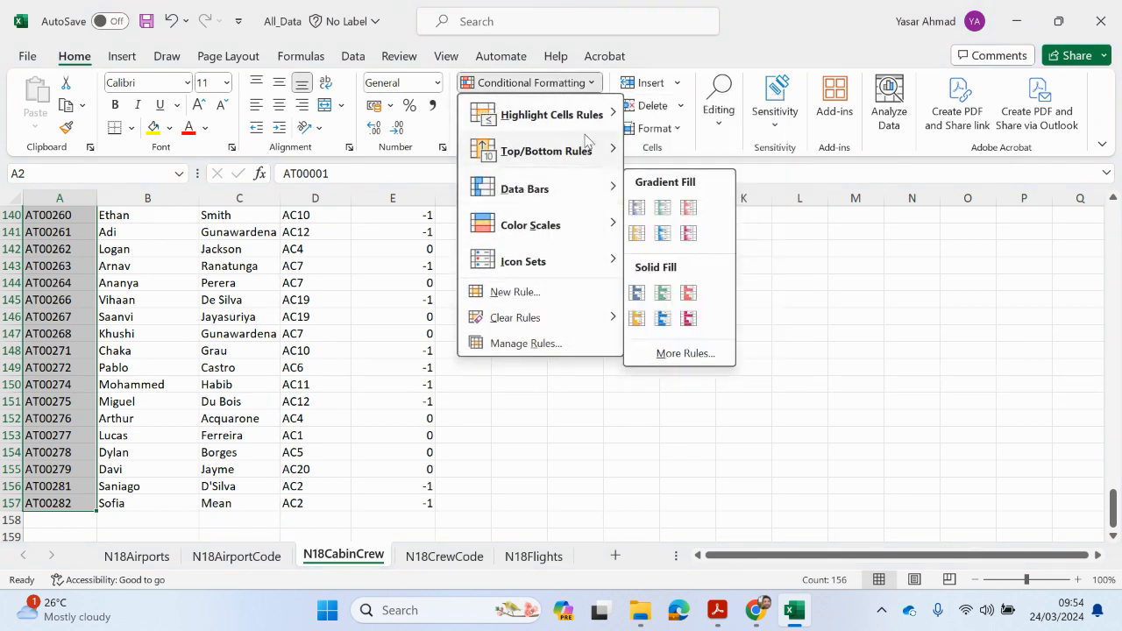
{"action": "mouse_move", "coordinate": [591, 125]}
{"action": "left_click", "coordinate": [724, 330]}
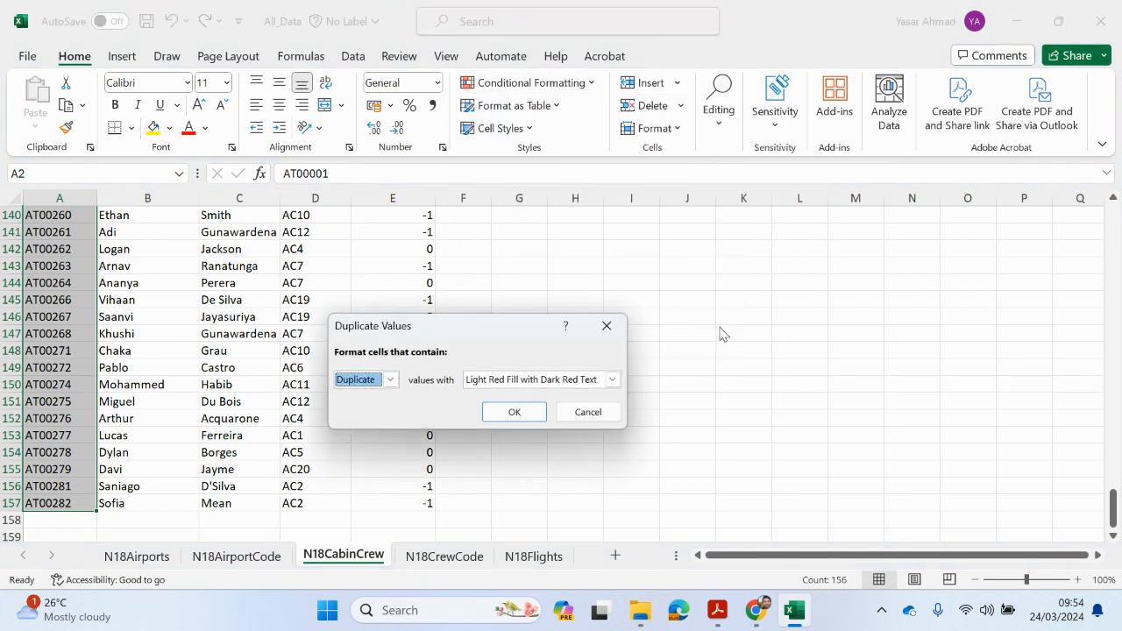
{"action": "left_click", "coordinate": [514, 412]}
{"action": "scroll", "coordinate": [72, 431], "scroll_direction": "up", "scroll_amount": 18}
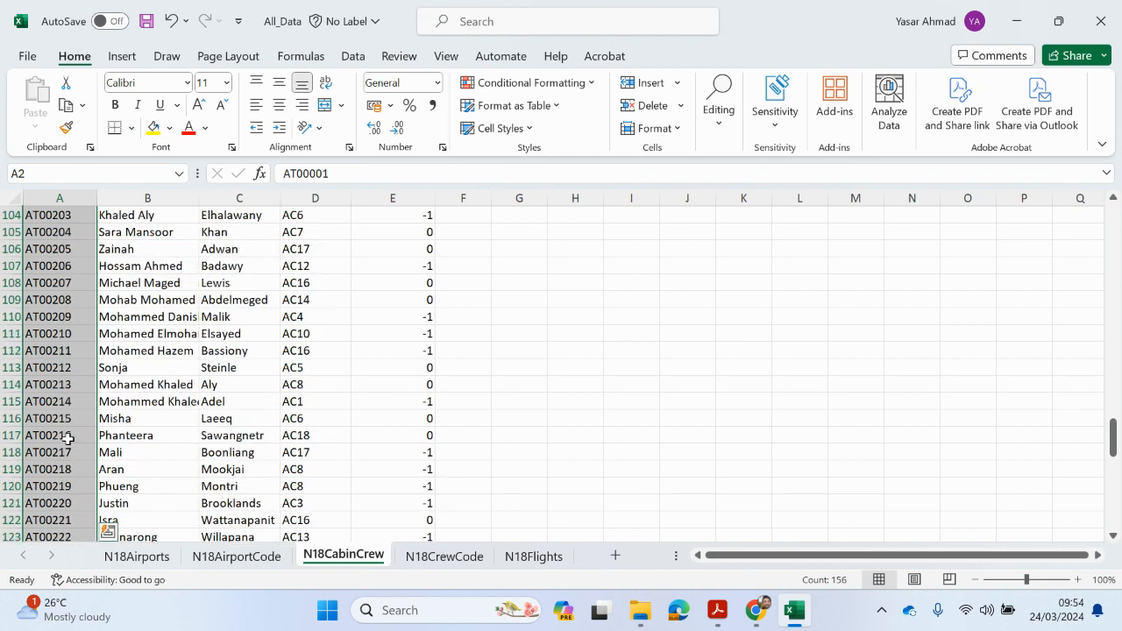
{"action": "scroll", "coordinate": [72, 432], "scroll_direction": "up", "scroll_amount": 20}
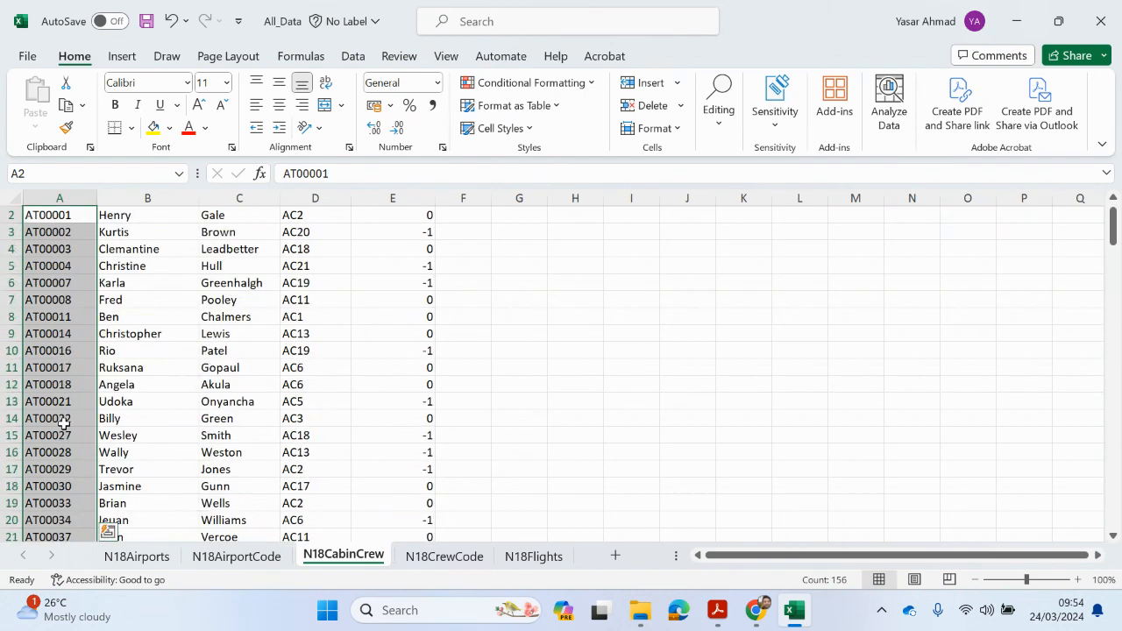
- Shade the Crew_Code header and its first value, D1:D2, light green on the N18CabinCrew sheet
{"action": "left_click", "coordinate": [145, 401]}
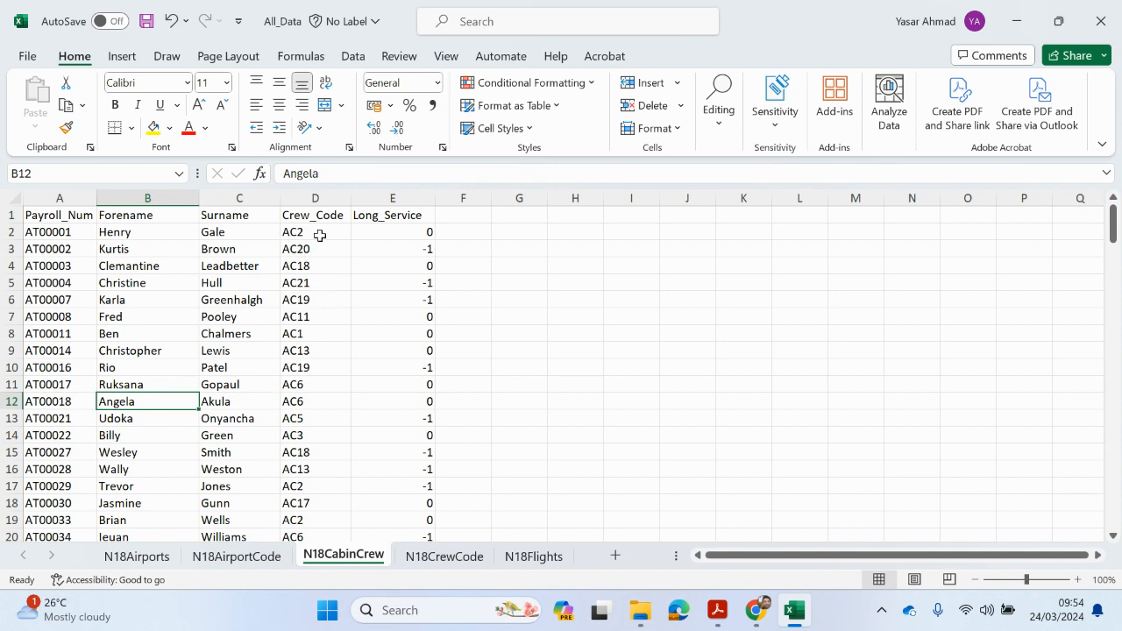
{"action": "left_click_drag", "start_coordinate": [326, 214], "coordinate": [316, 229]}
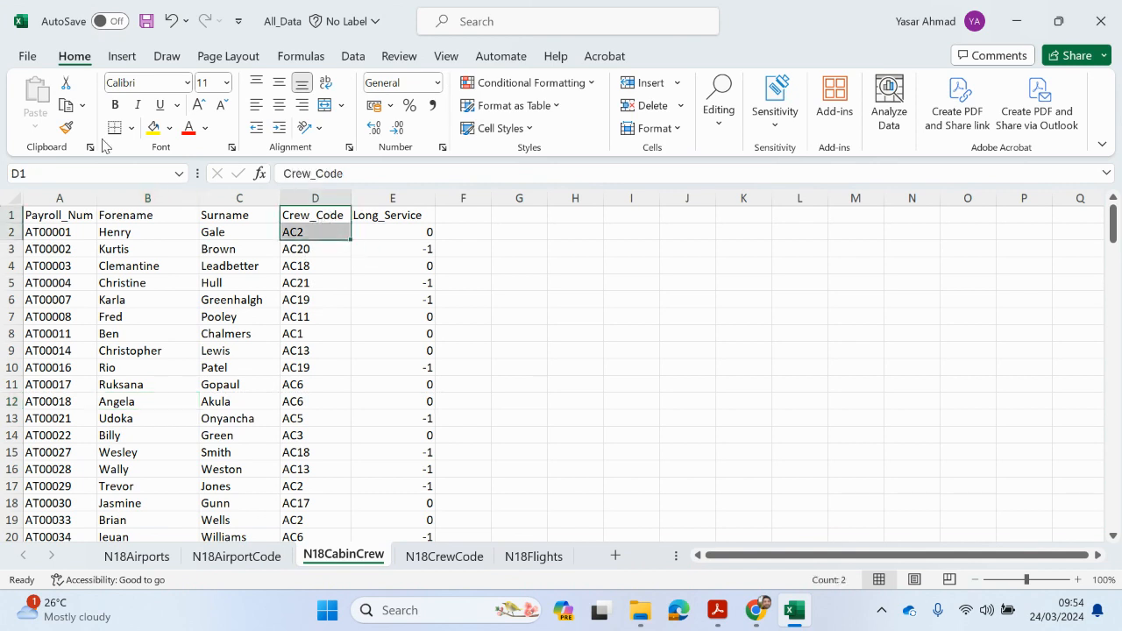
{"action": "left_click", "coordinate": [169, 129]}
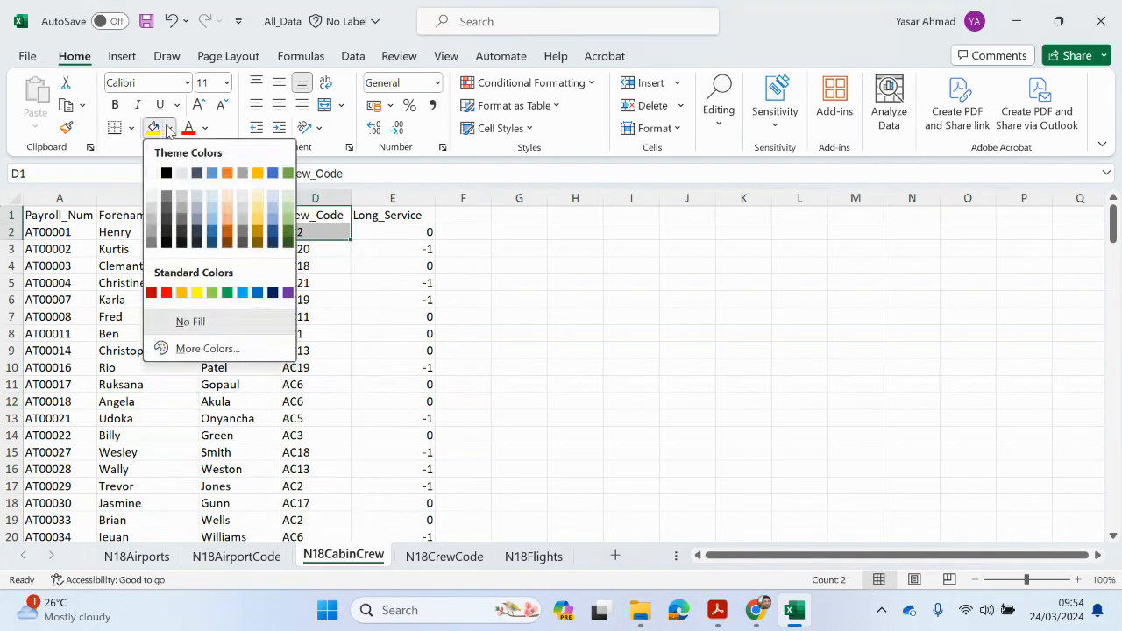
{"action": "left_click", "coordinate": [286, 198]}
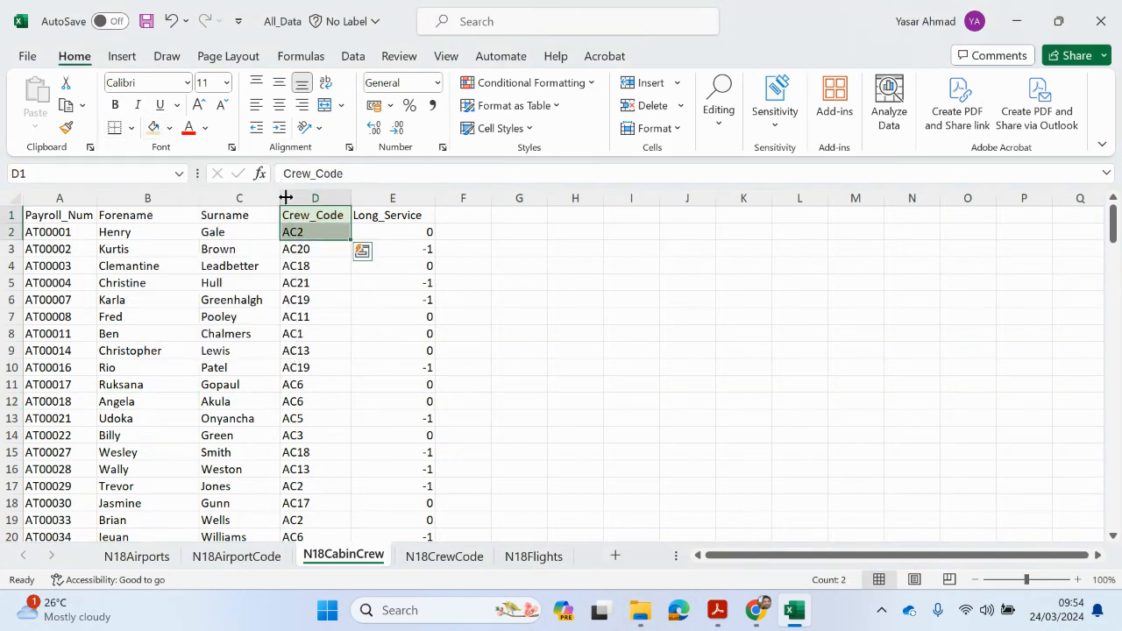
- Shade A1:A2 on the N18CrewCode sheet the same light green and compare it with the Crew_Code column on N18CabinCrew
{"action": "left_click", "coordinate": [435, 556]}
{"action": "left_click_drag", "start_coordinate": [42, 215], "coordinate": [46, 232]}
{"action": "left_click", "coordinate": [158, 132]}
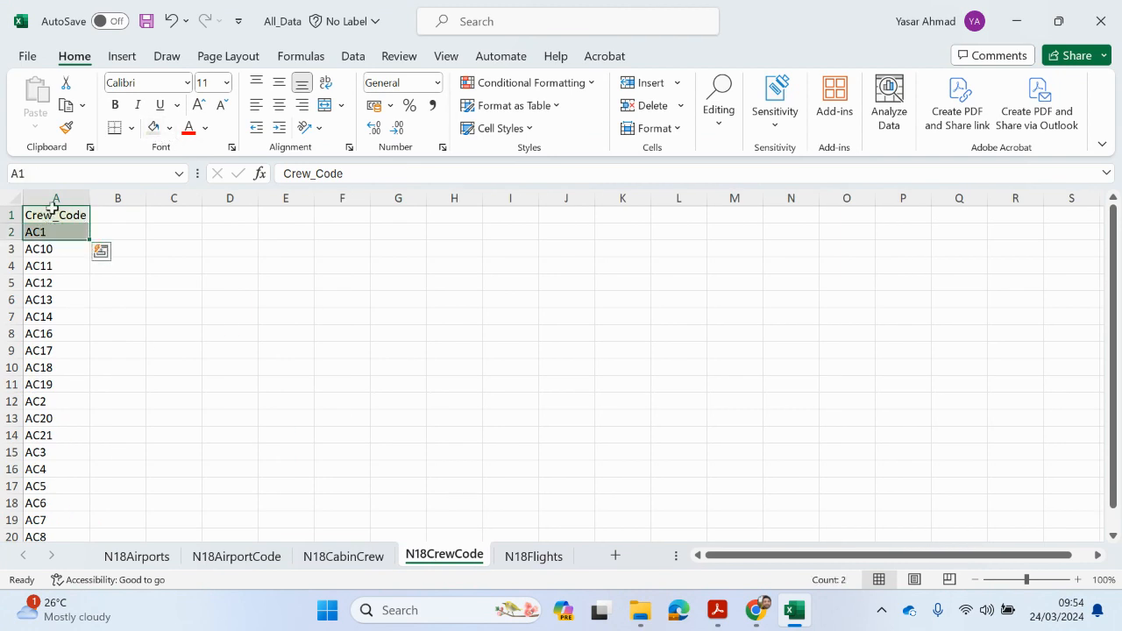
{"action": "left_click", "coordinate": [350, 556]}
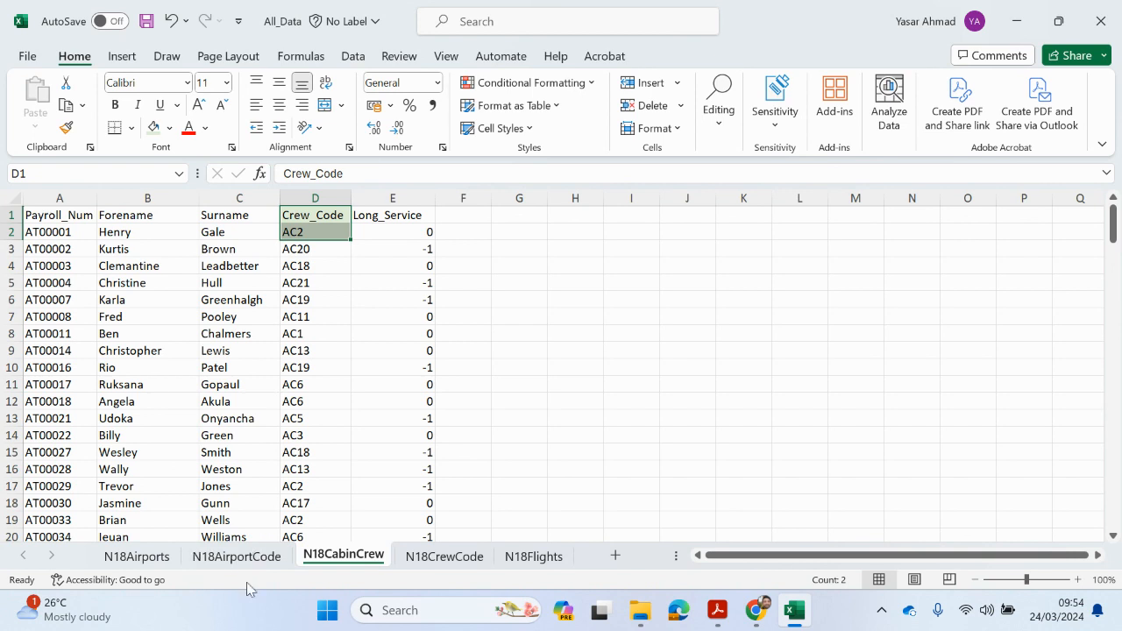
{"action": "left_click", "coordinate": [422, 557]}
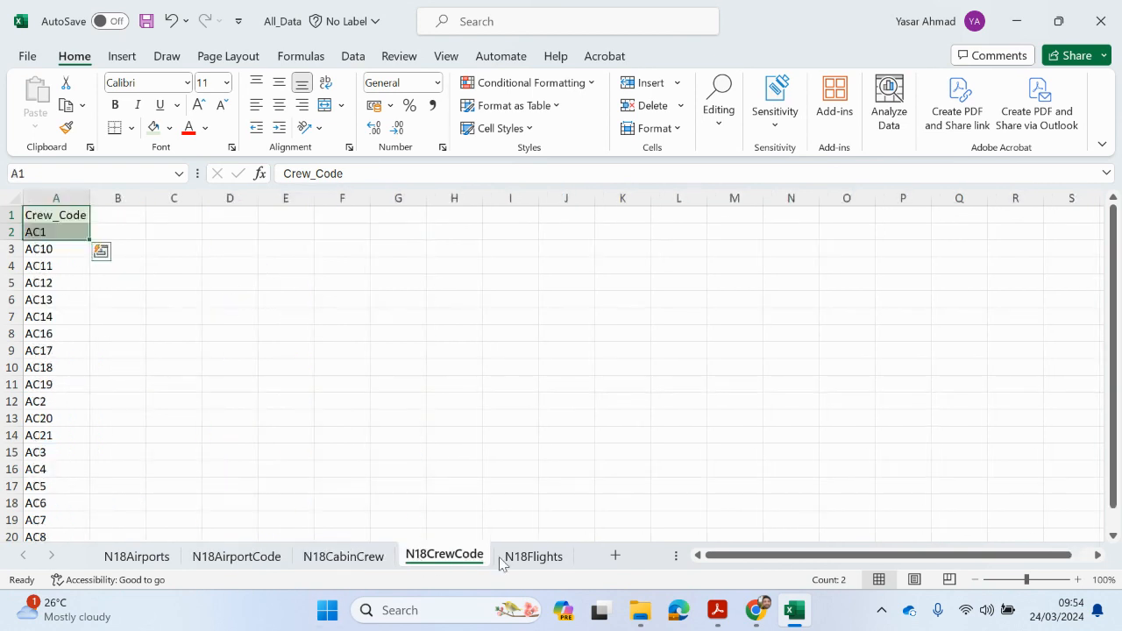
- On N18Flights, narrow column A and highlight duplicate Flight_Num values in A2:A115 with Light Red Fill with Dark Red Text
{"action": "left_click", "coordinate": [528, 558]}
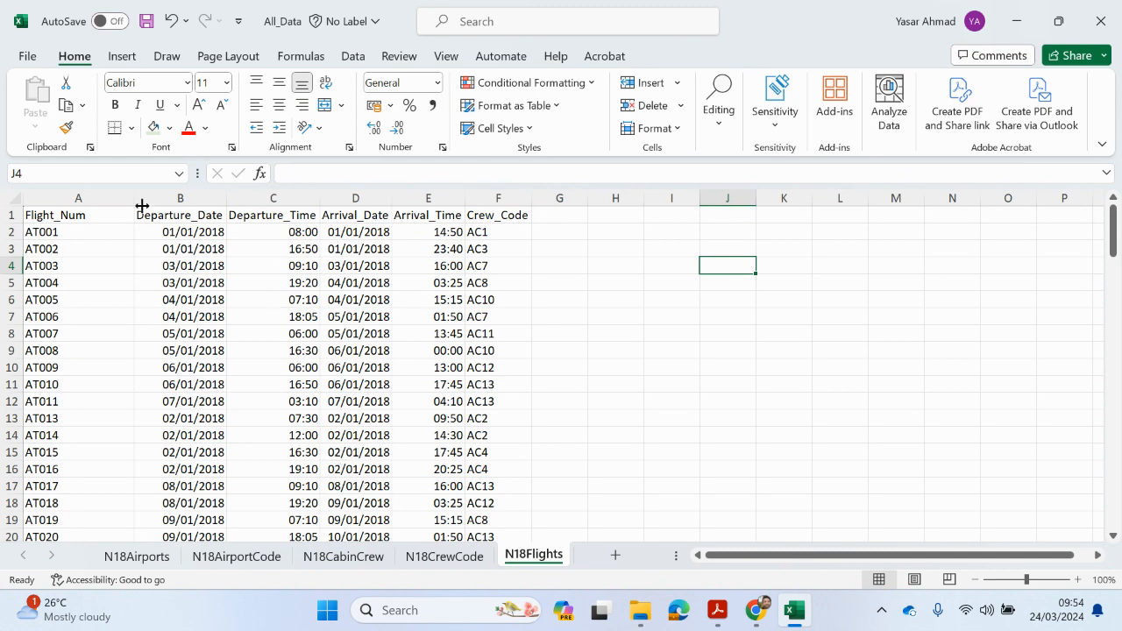
{"action": "left_click_drag", "start_coordinate": [137, 198], "coordinate": [115, 198]}
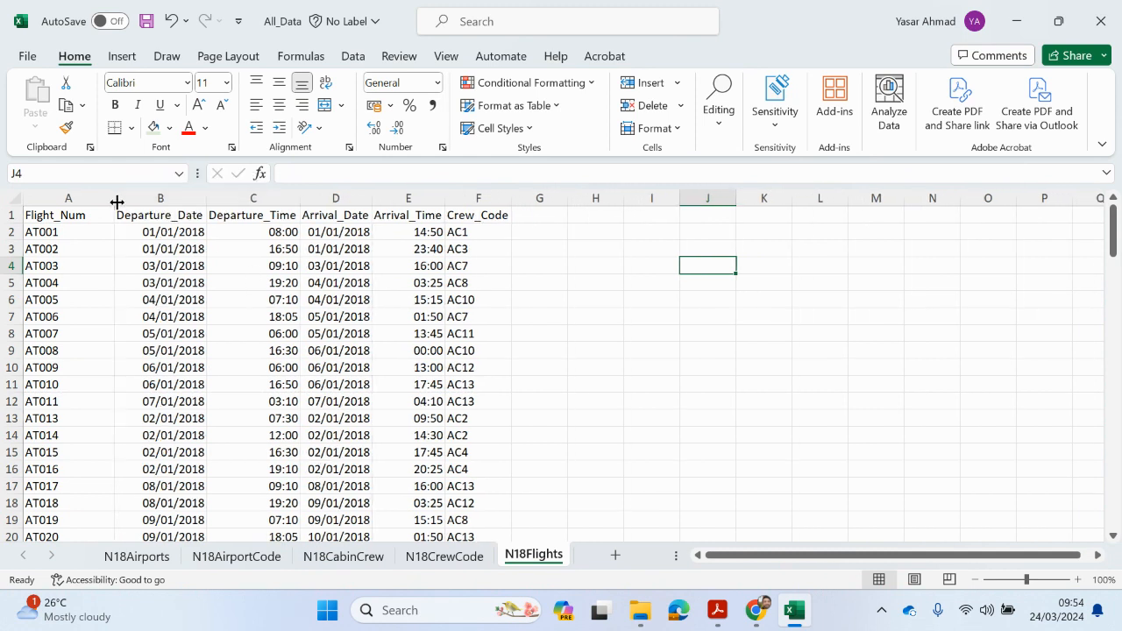
{"action": "left_click", "coordinate": [71, 234]}
{"action": "left_click_drag", "start_coordinate": [71, 234], "coordinate": [62, 500]}
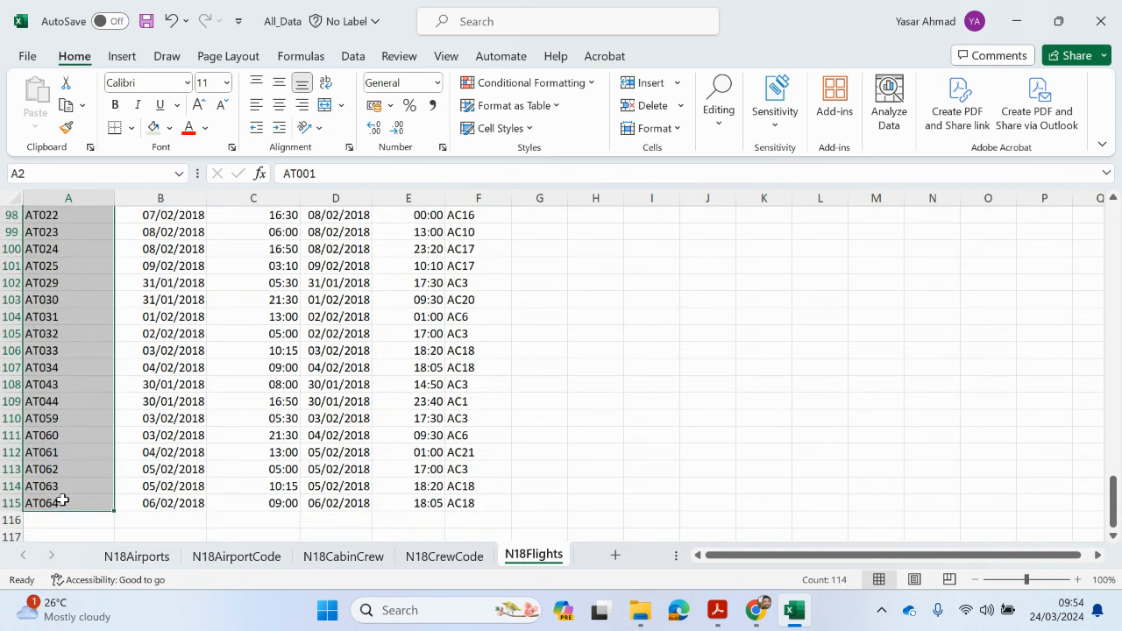
{"action": "left_click", "coordinate": [589, 83]}
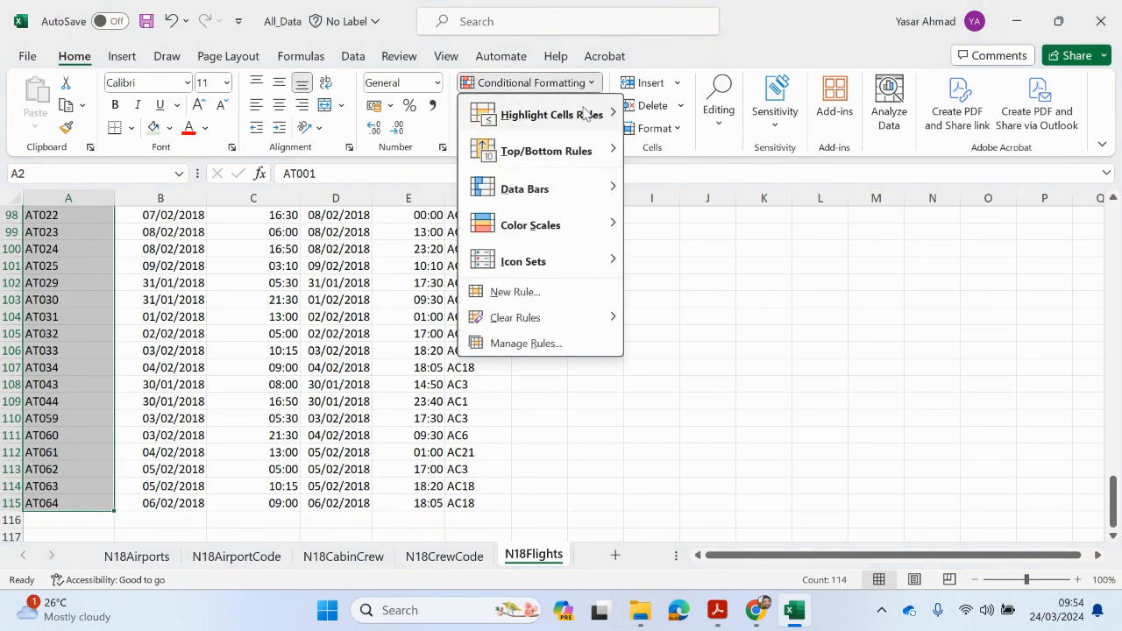
{"action": "mouse_move", "coordinate": [564, 113]}
{"action": "left_click", "coordinate": [701, 332]}
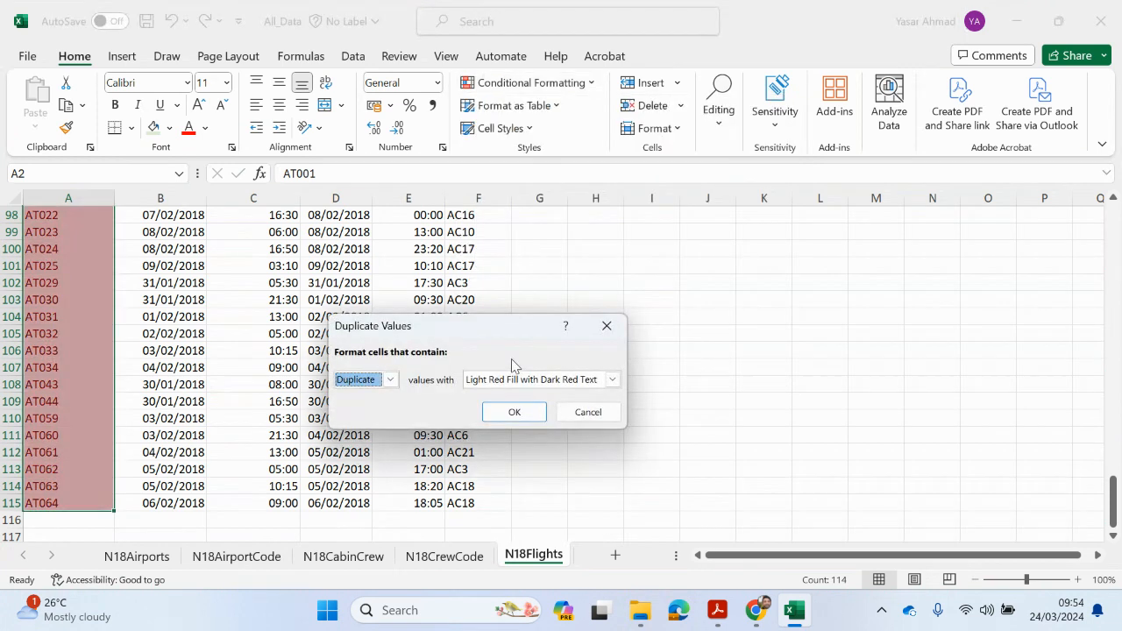
{"action": "left_click", "coordinate": [505, 416]}
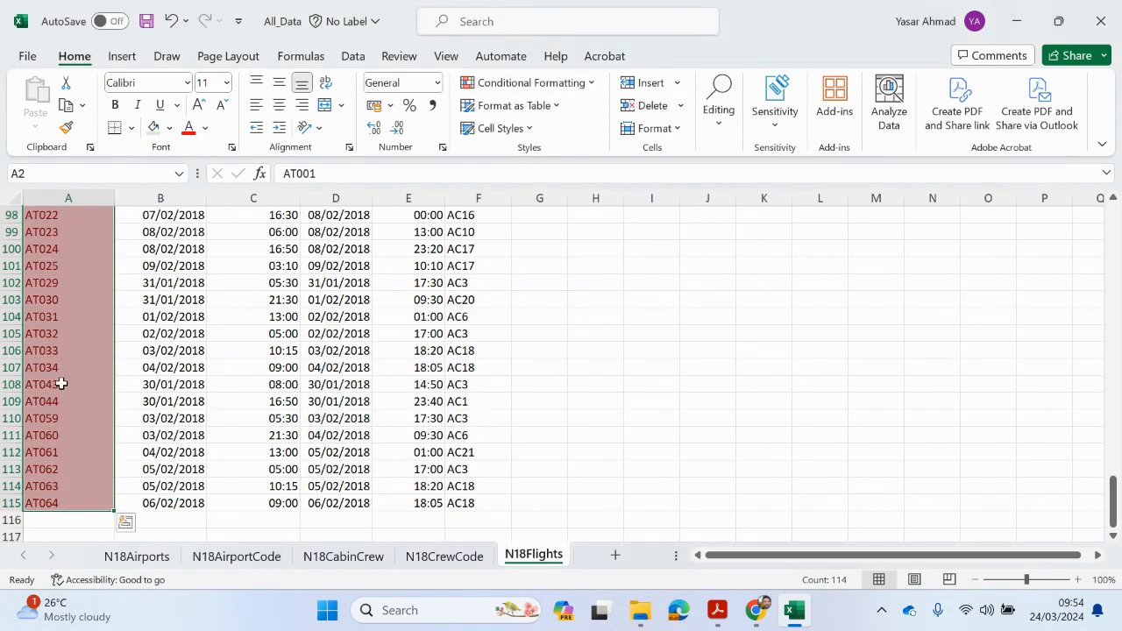
- Review the highlighted flight numbers and undo both the duplicate highlighting and the column A width change
{"action": "scroll", "coordinate": [77, 378], "scroll_direction": "up", "scroll_amount": 11}
{"action": "scroll", "coordinate": [77, 378], "scroll_direction": "up", "scroll_amount": 20}
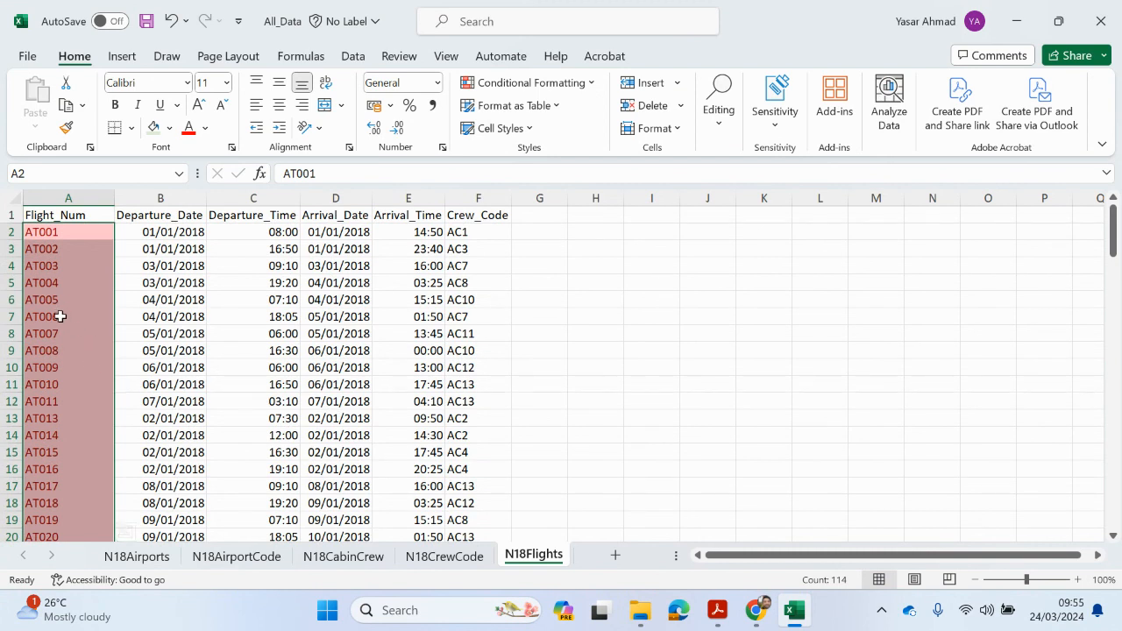
{"action": "scroll", "coordinate": [68, 336], "scroll_direction": "down", "scroll_amount": 4}
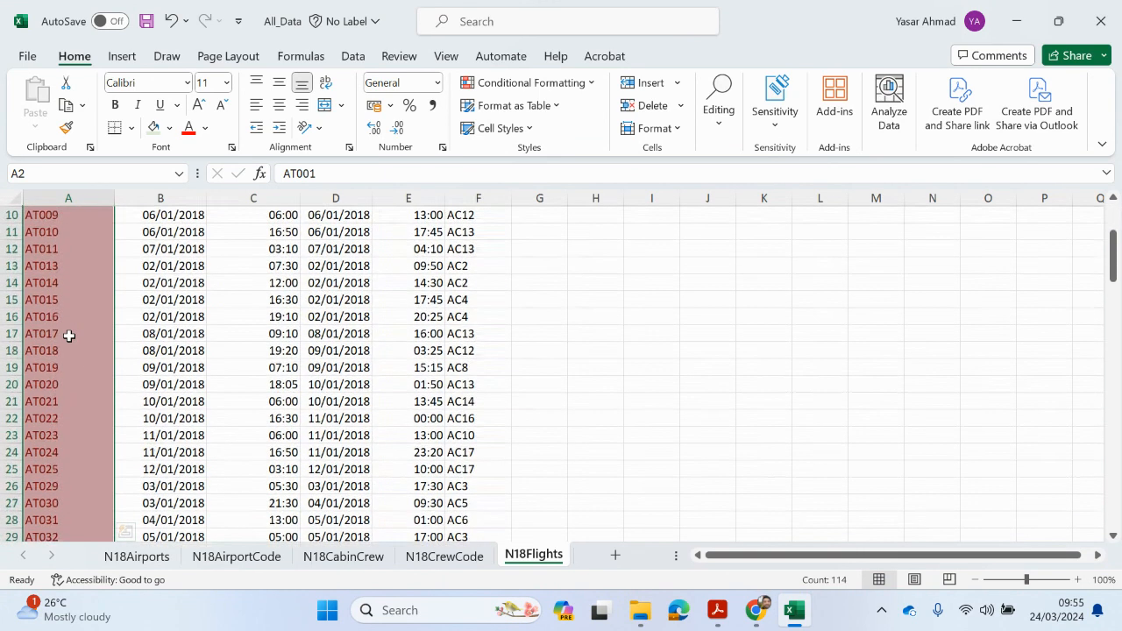
{"action": "scroll", "coordinate": [71, 335], "scroll_direction": "down", "scroll_amount": 4}
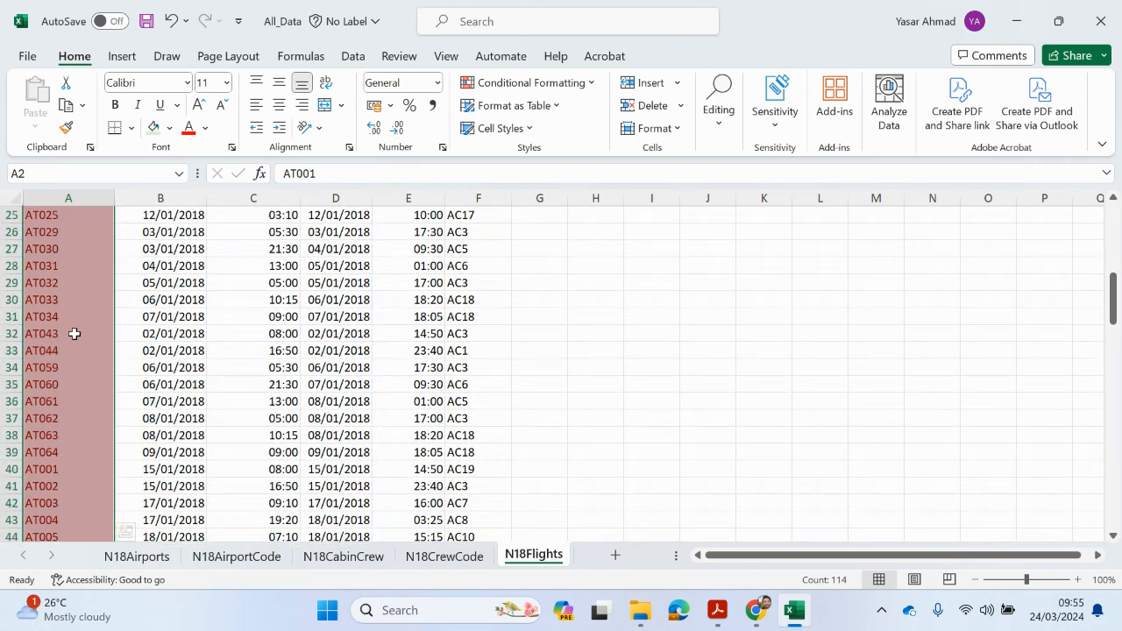
{"action": "scroll", "coordinate": [77, 446], "scroll_direction": "up", "scroll_amount": 8}
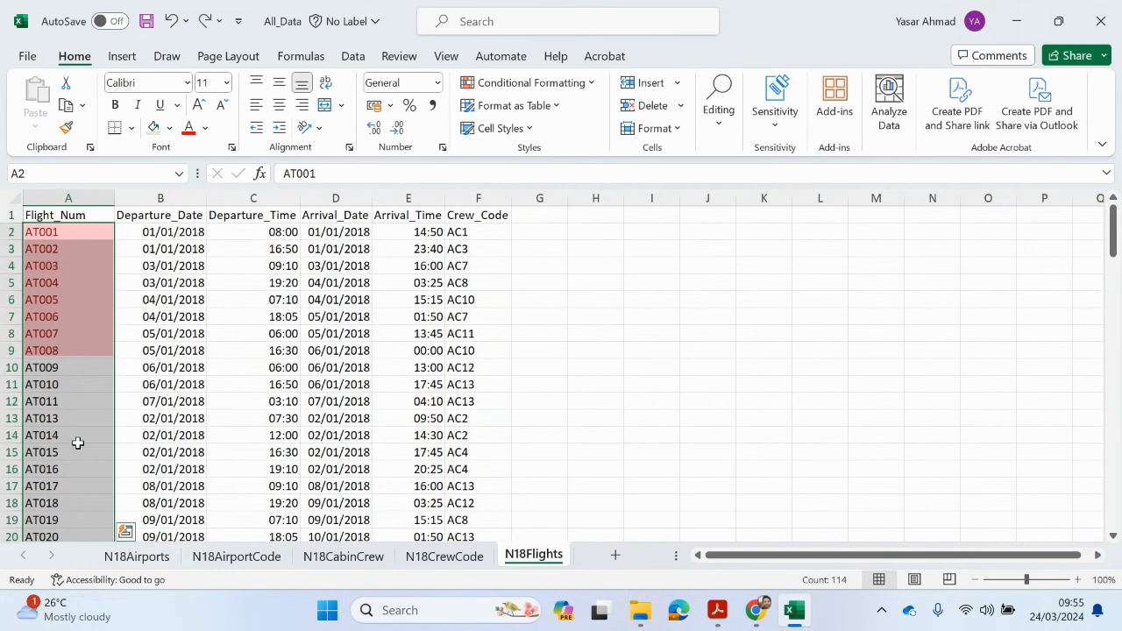
{"action": "left_click", "coordinate": [95, 406]}
{"action": "key", "text": "ctrl+z"}
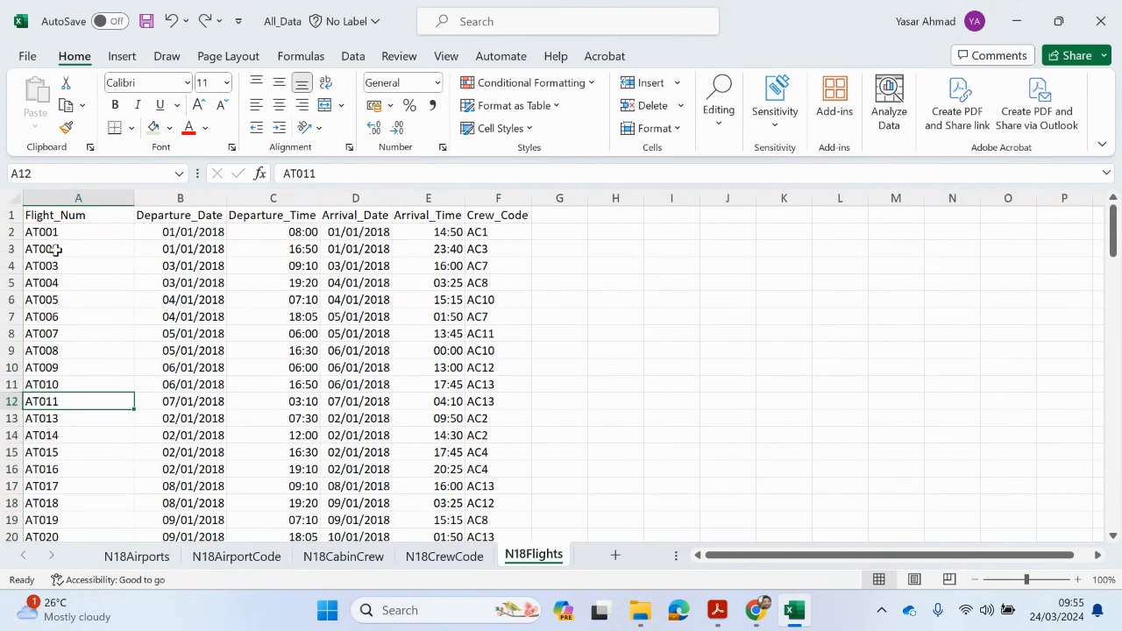
- Check the Flight_Num column for repeats of AT001 and AT002 further down the list
{"action": "left_click", "coordinate": [59, 235]}
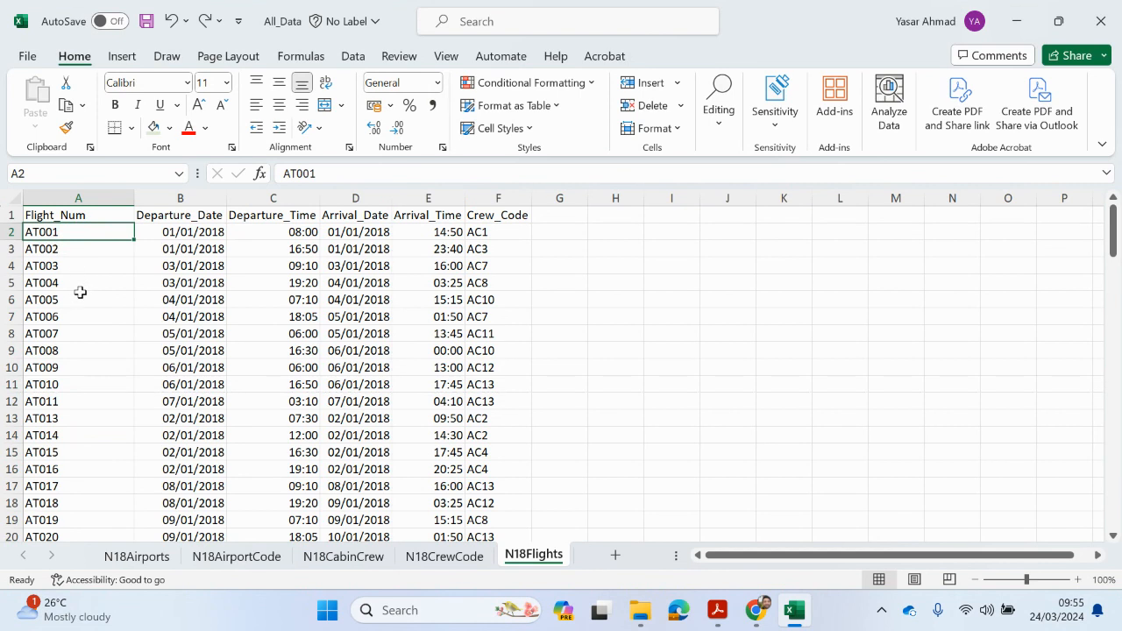
{"action": "scroll", "coordinate": [80, 292], "scroll_direction": "down", "scroll_amount": 6}
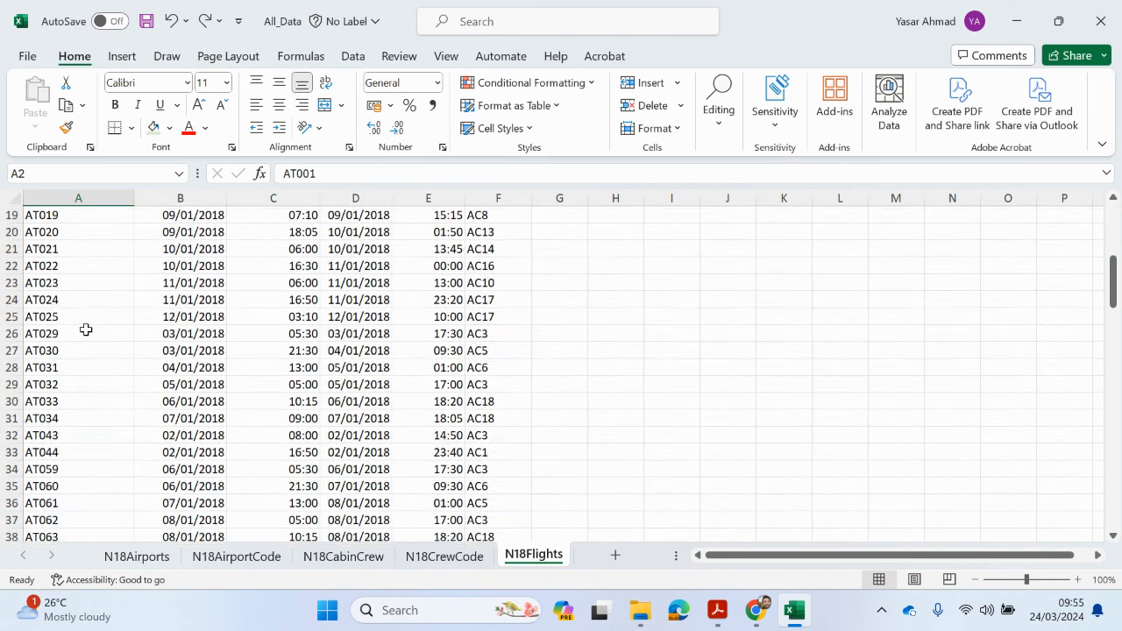
{"action": "scroll", "coordinate": [86, 329], "scroll_direction": "down", "scroll_amount": 2}
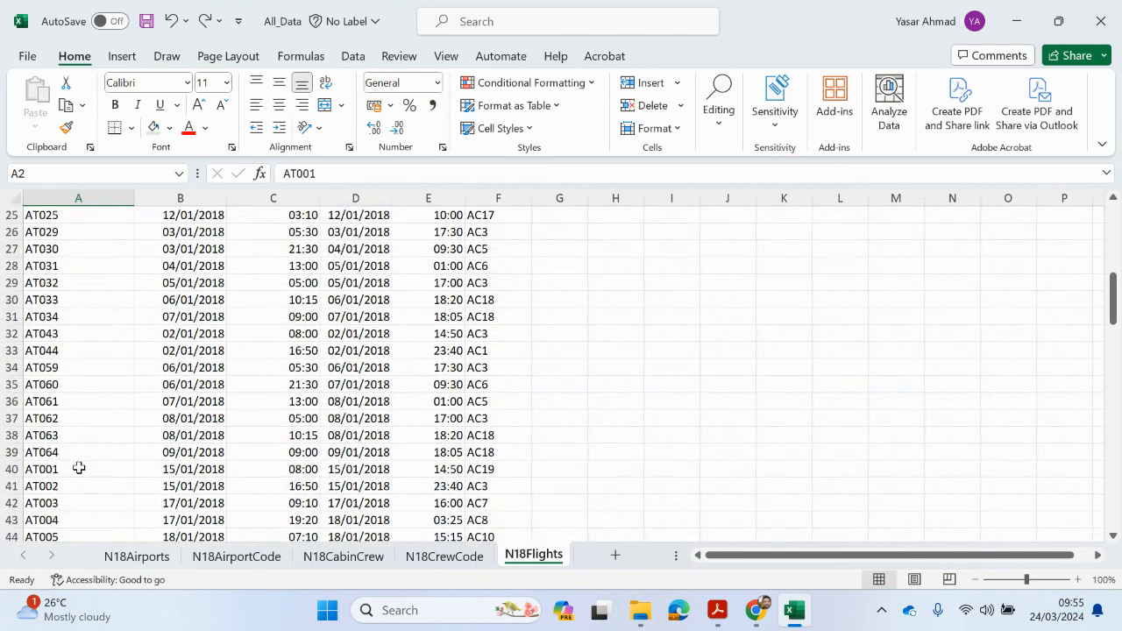
{"action": "left_click", "coordinate": [79, 469]}
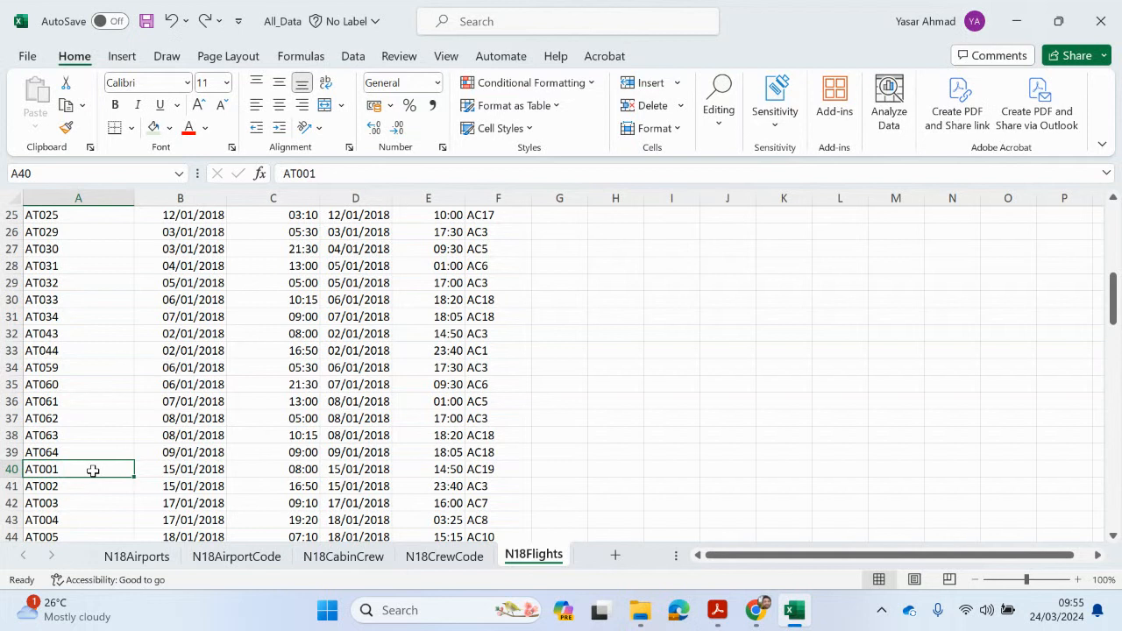
{"action": "left_click", "coordinate": [88, 486]}
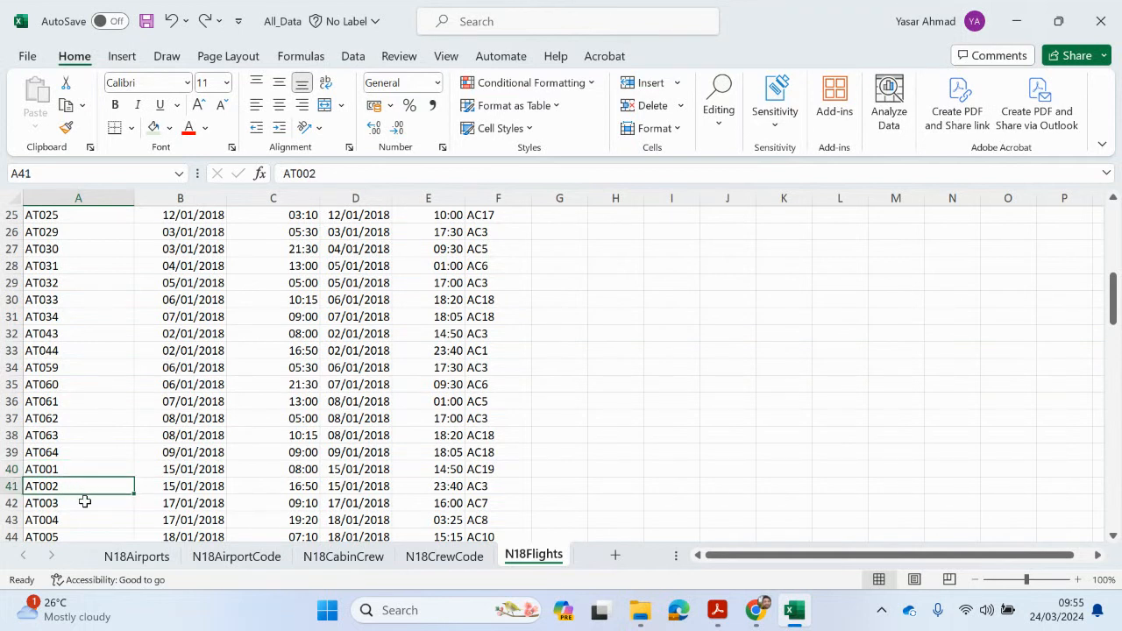
- Insert a new column before Flight_Num on N18Flights and give it the heading Flight_ID
{"action": "scroll", "coordinate": [84, 502], "scroll_direction": "up", "scroll_amount": 8}
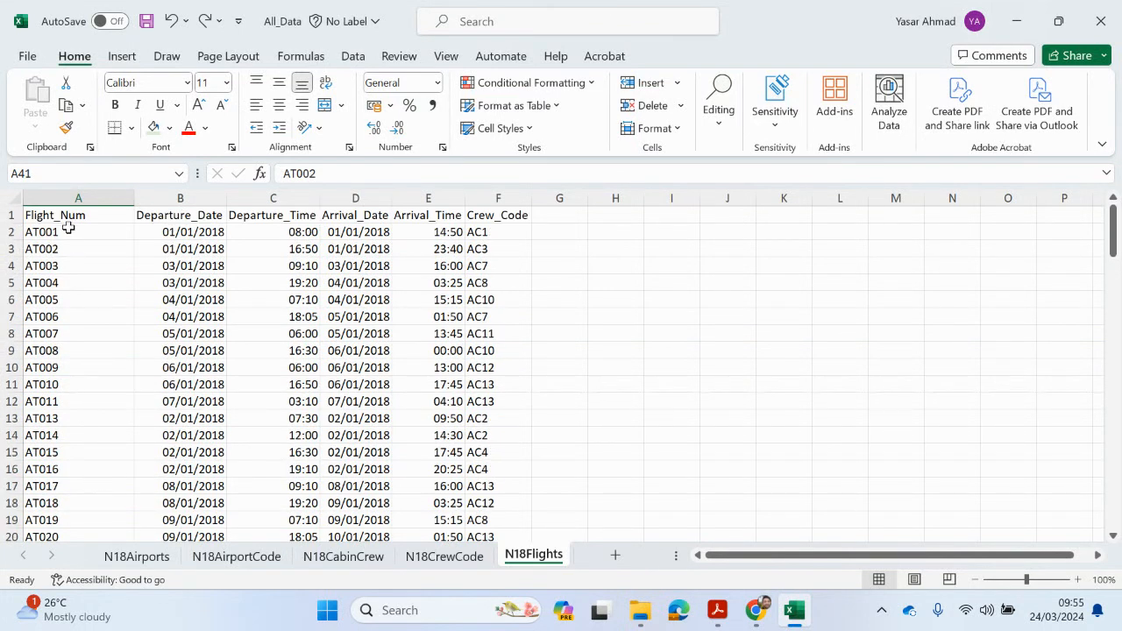
{"action": "right_click", "coordinate": [70, 201]}
{"action": "left_click", "coordinate": [119, 369]}
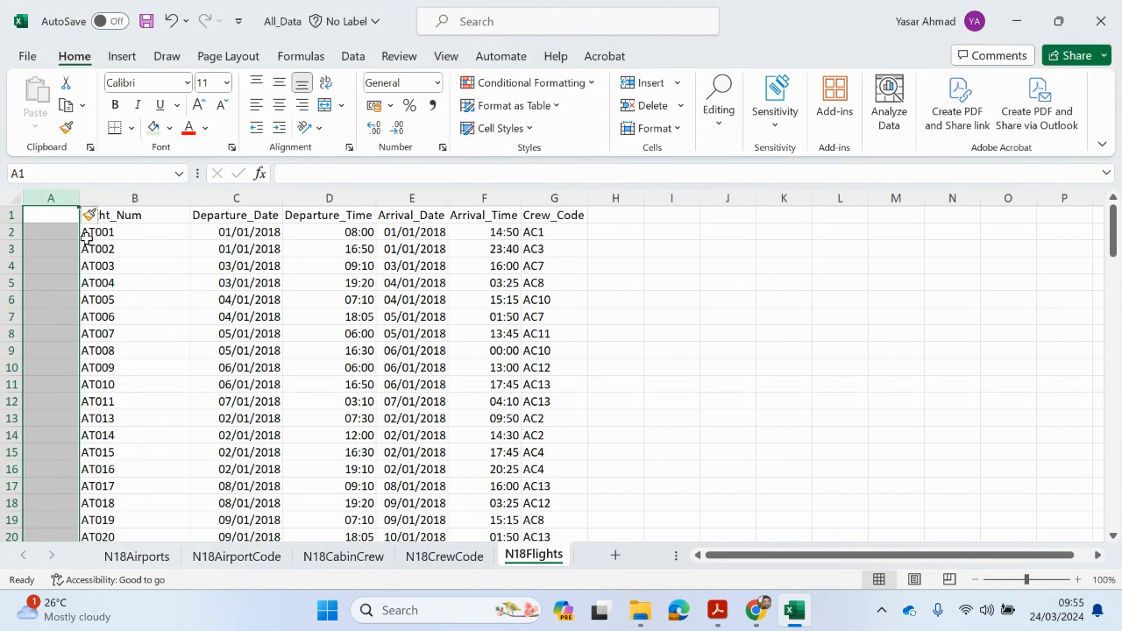
{"action": "double_click", "coordinate": [44, 219]}
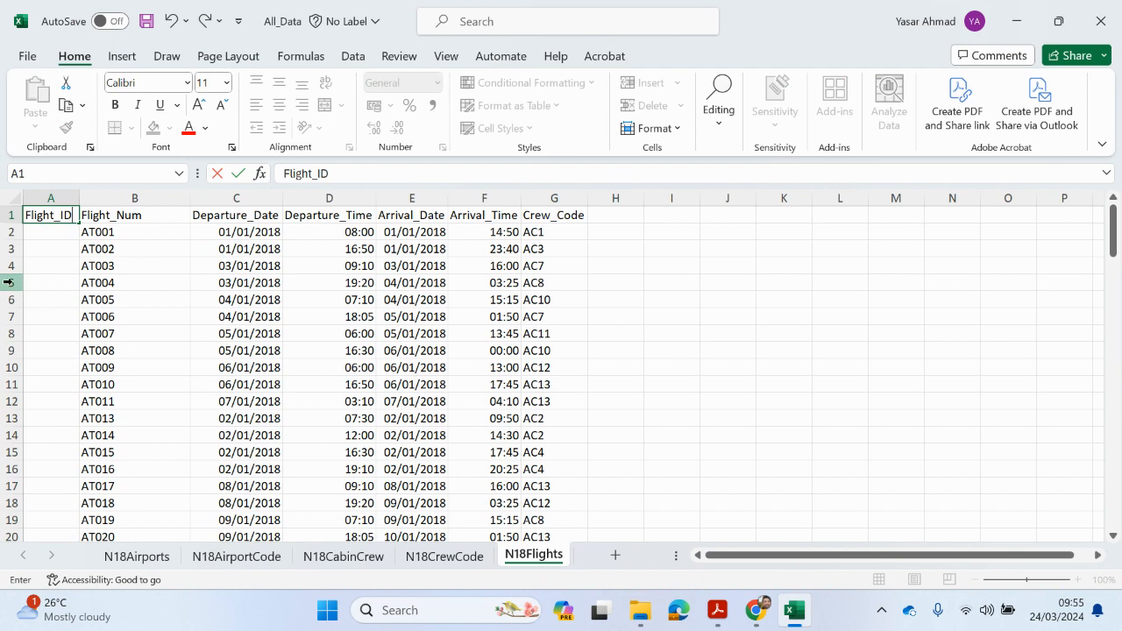
- Enter 1 and 2 in A2 and A3 under Flight_ID and fill the number series down to row 115
{"action": "left_click", "coordinate": [53, 232]}
{"action": "type", "text": "1"}
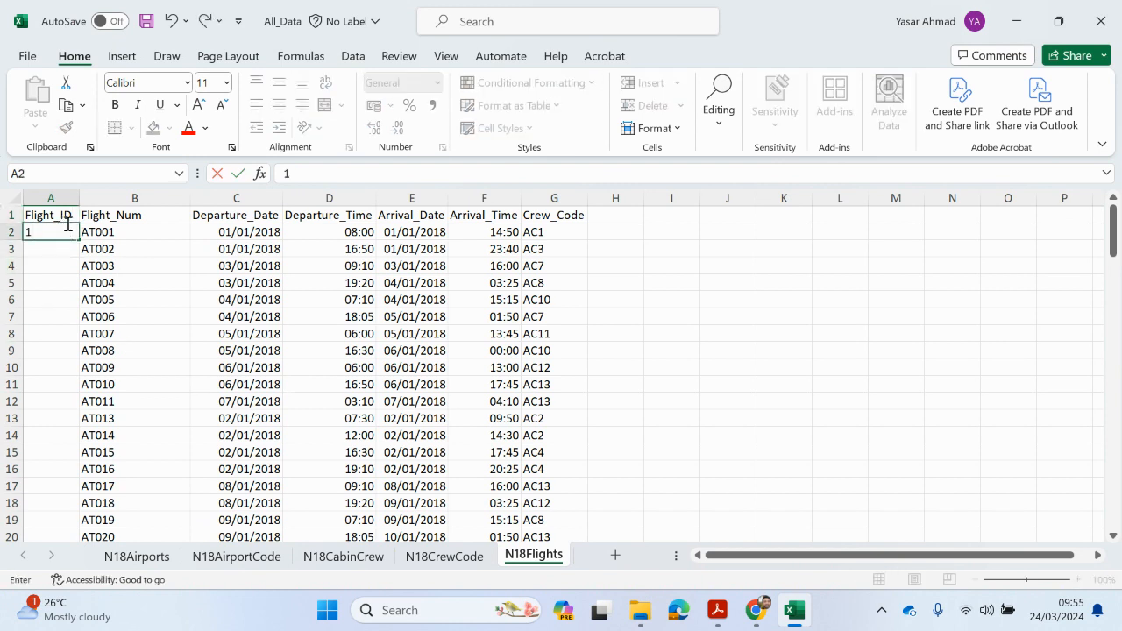
{"action": "left_click", "coordinate": [55, 247]}
{"action": "type", "text": "2"}
{"action": "left_click", "coordinate": [55, 281]}
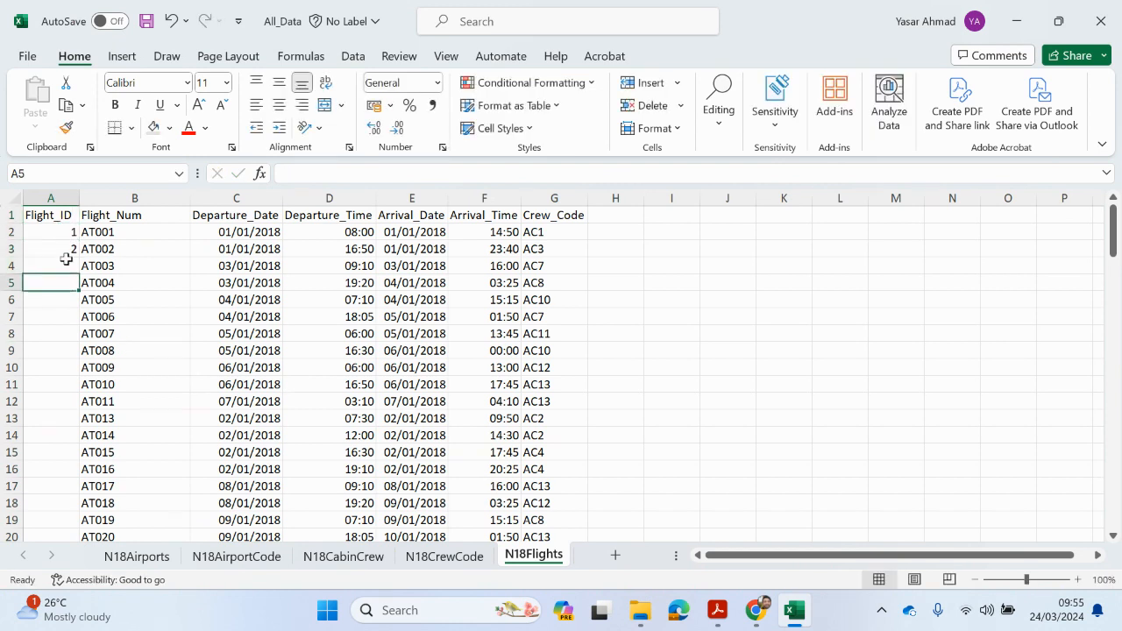
{"action": "left_click_drag", "start_coordinate": [62, 232], "coordinate": [55, 525]}
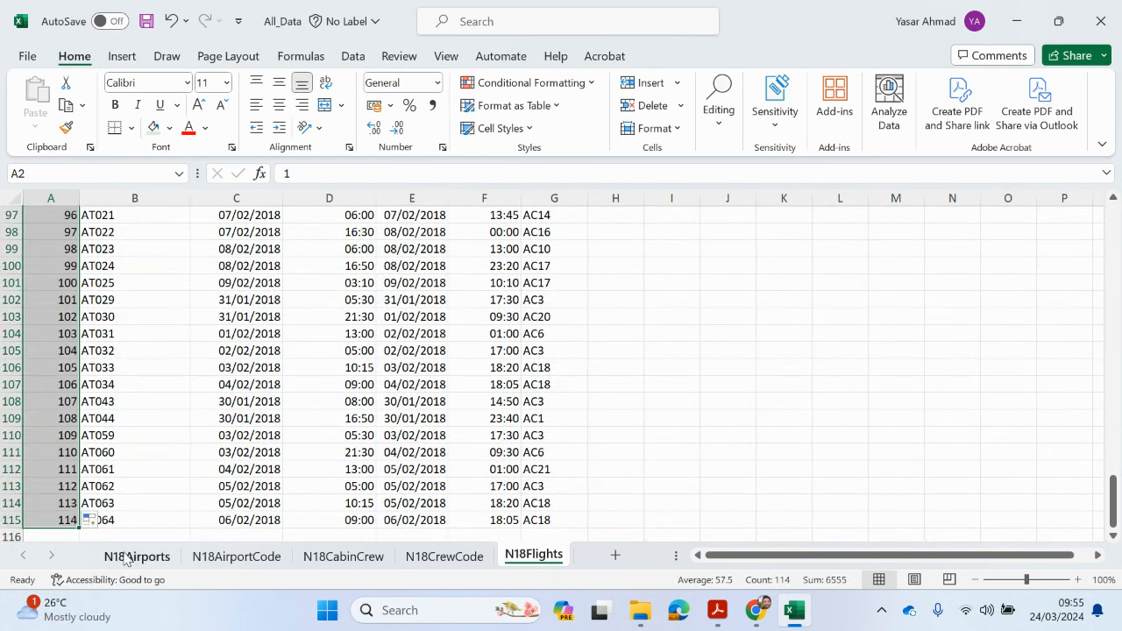
{"action": "scroll", "coordinate": [155, 468], "scroll_direction": "up", "scroll_amount": 20}
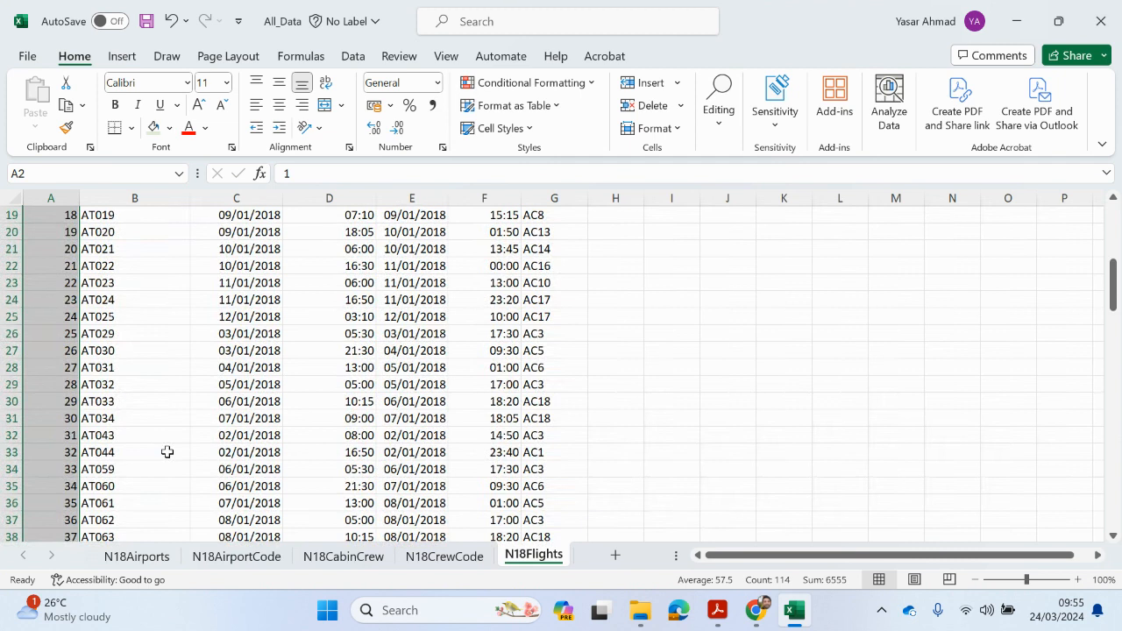
{"action": "scroll", "coordinate": [169, 449], "scroll_direction": "up", "scroll_amount": 6}
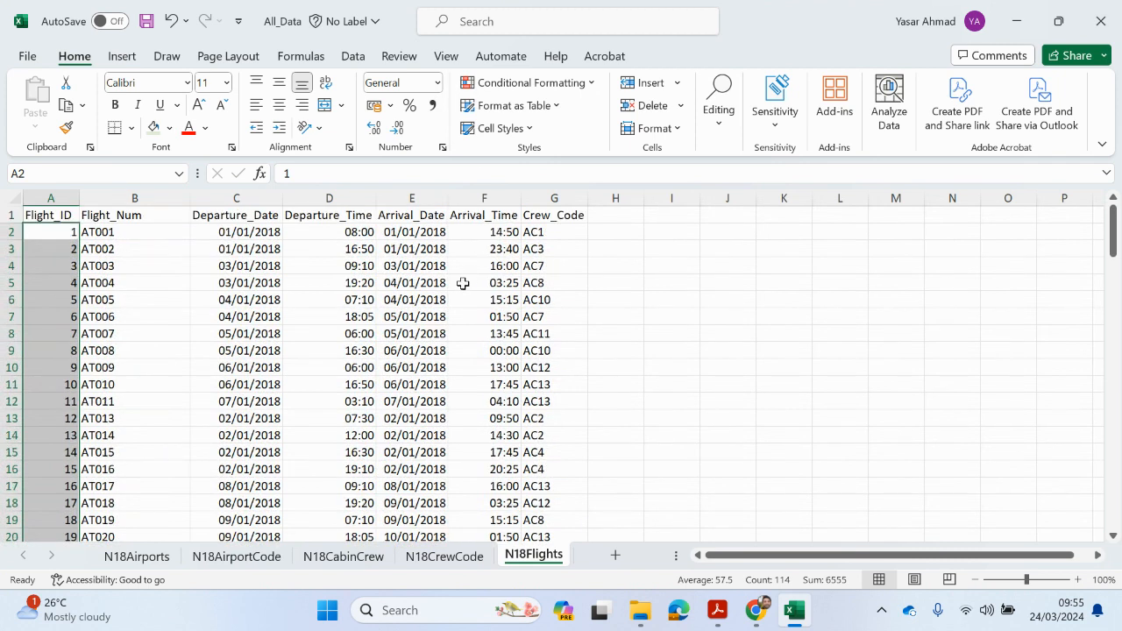
- Compare the Crew_Code fields across the N18CabinCrew, N18CrewCode and N18Flights sheets
{"action": "left_click", "coordinate": [364, 563]}
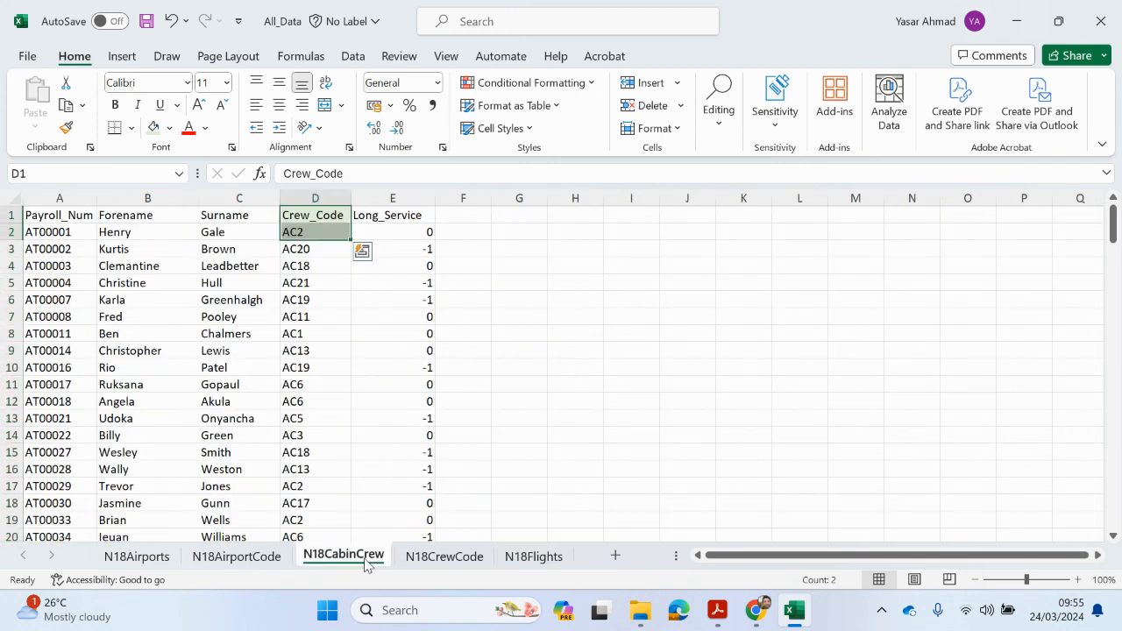
{"action": "left_click", "coordinate": [444, 561]}
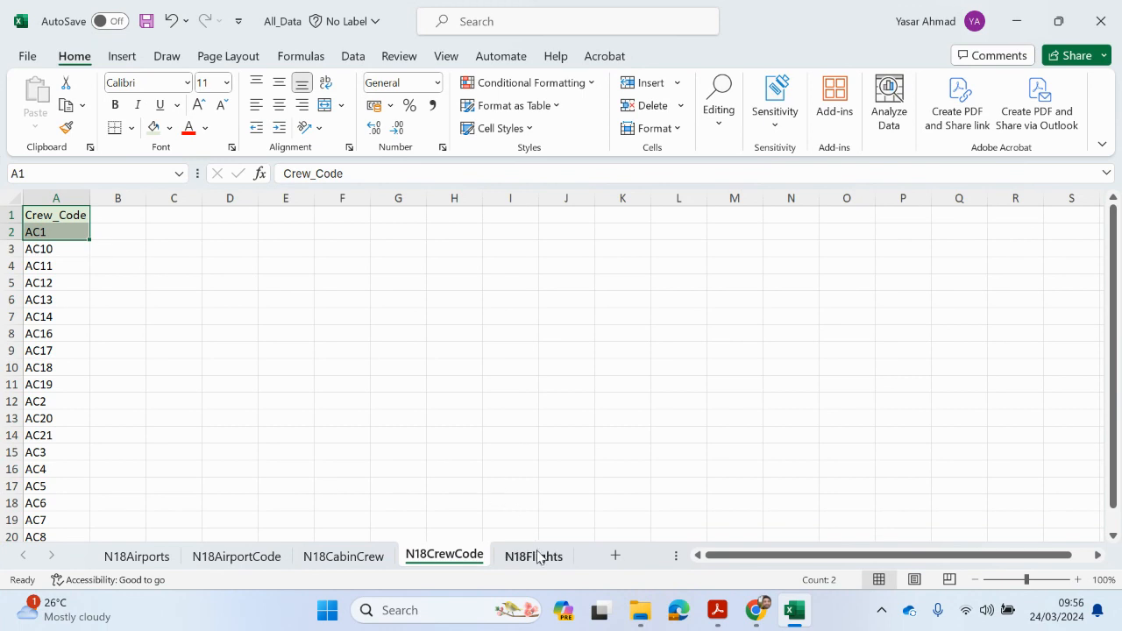
{"action": "left_click", "coordinate": [533, 556]}
{"action": "left_click", "coordinate": [443, 556]}
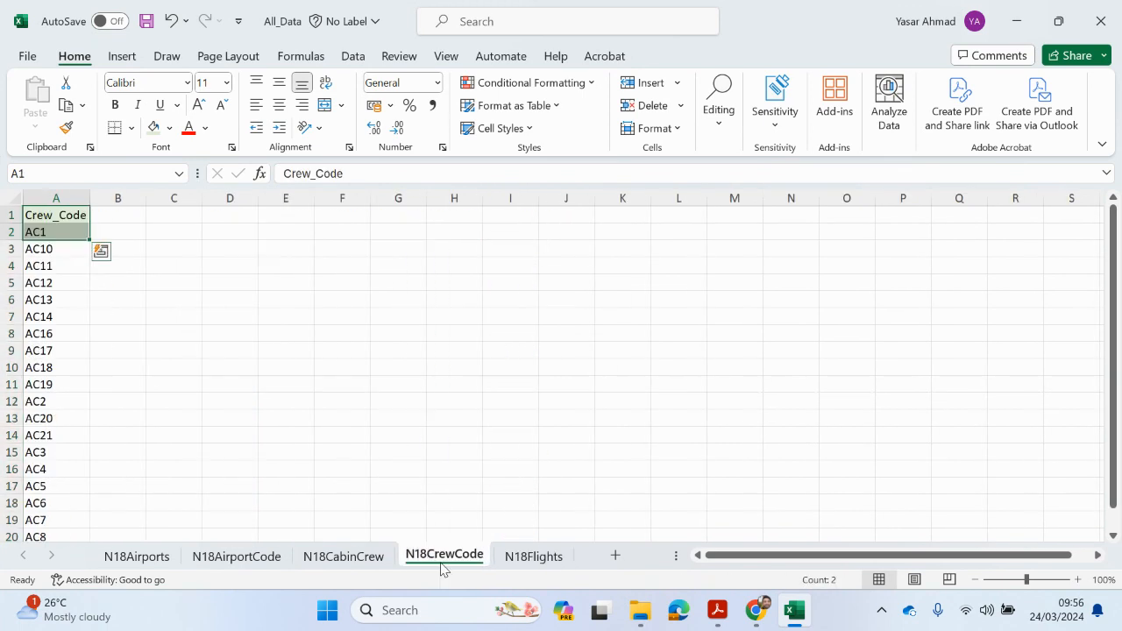
{"action": "left_click_drag", "start_coordinate": [65, 216], "coordinate": [67, 228]}
{"action": "left_click", "coordinate": [355, 560]}
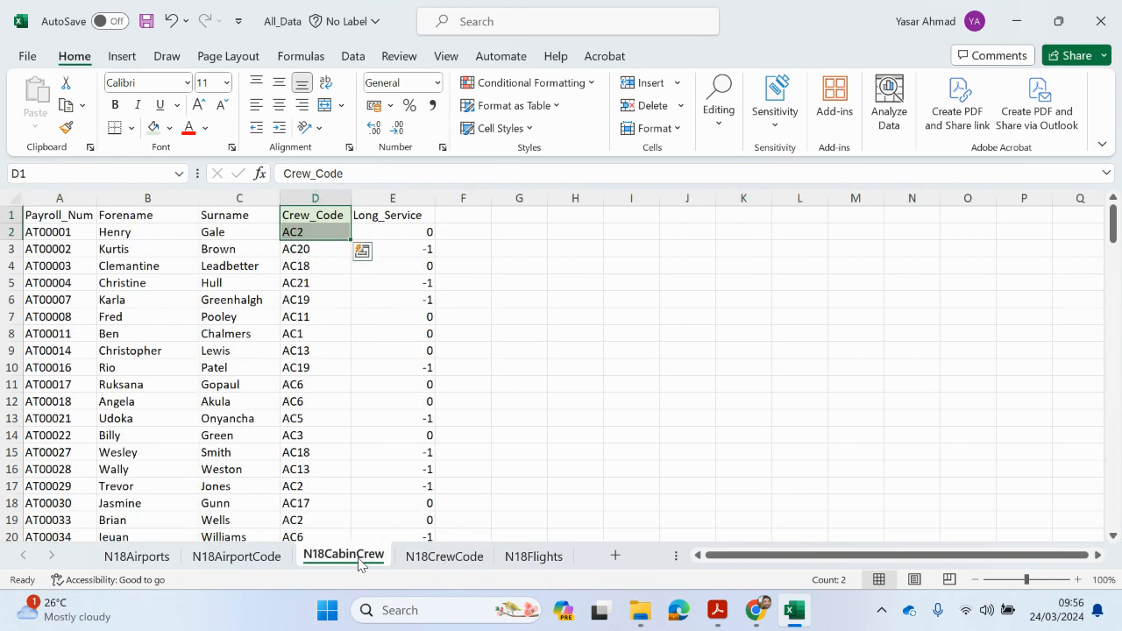
- Compare Crew_Code on N18Flights and N18CrewCode, and look over the N18AirportCode and N18Airports sheets
{"action": "left_click", "coordinate": [543, 557]}
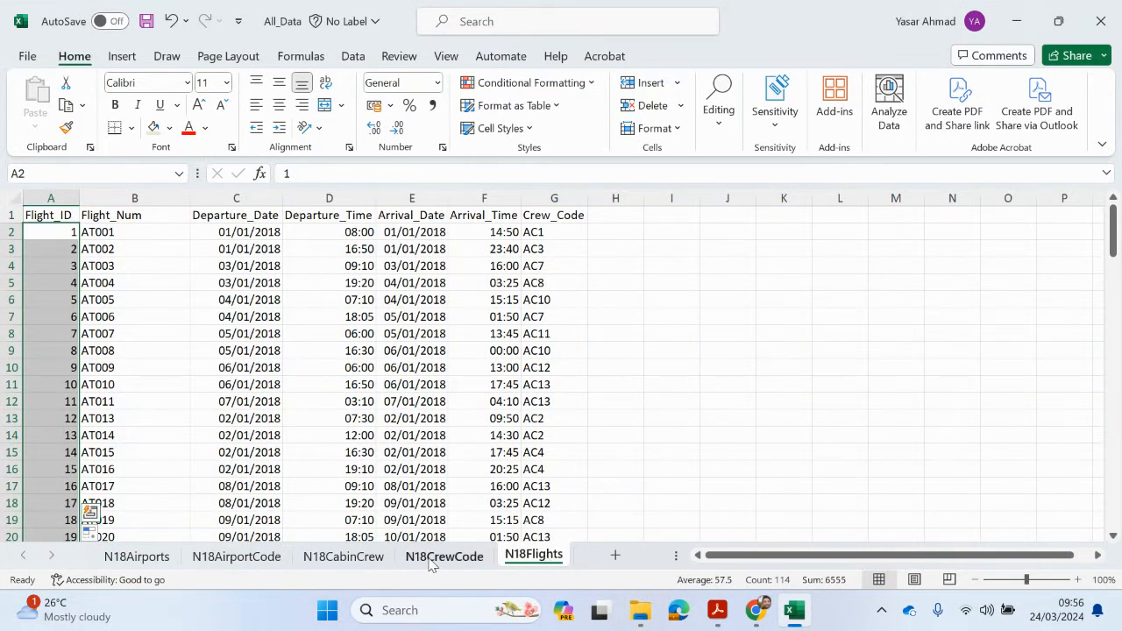
{"action": "left_click_drag", "start_coordinate": [566, 215], "coordinate": [556, 234]}
{"action": "left_click", "coordinate": [171, 130]}
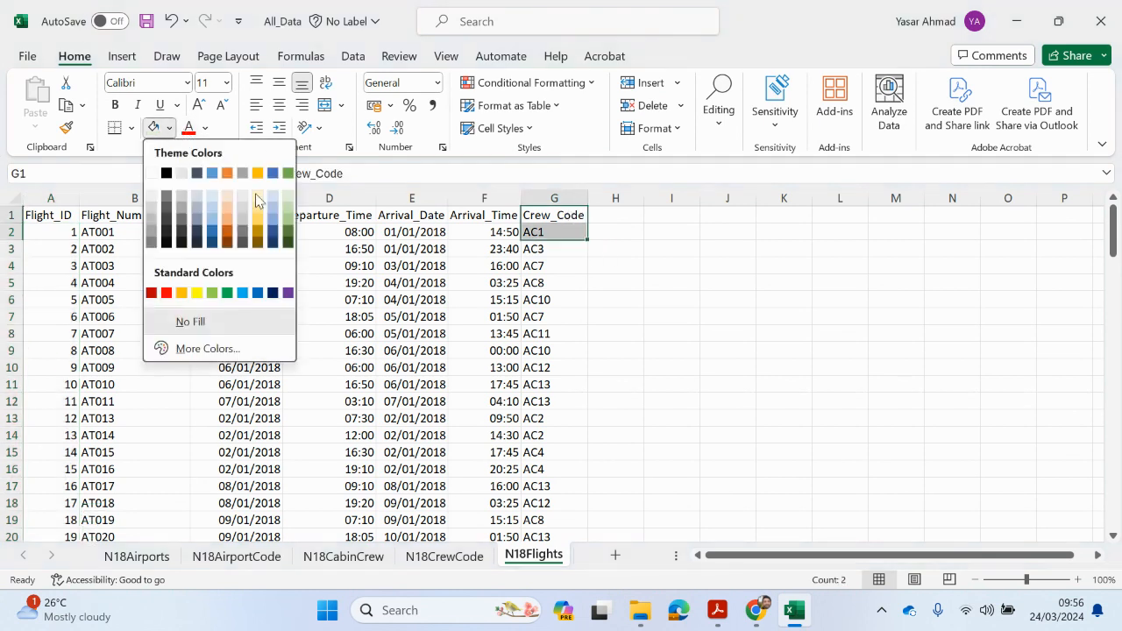
{"action": "key", "text": "Escape"}
{"action": "left_click", "coordinate": [444, 556]}
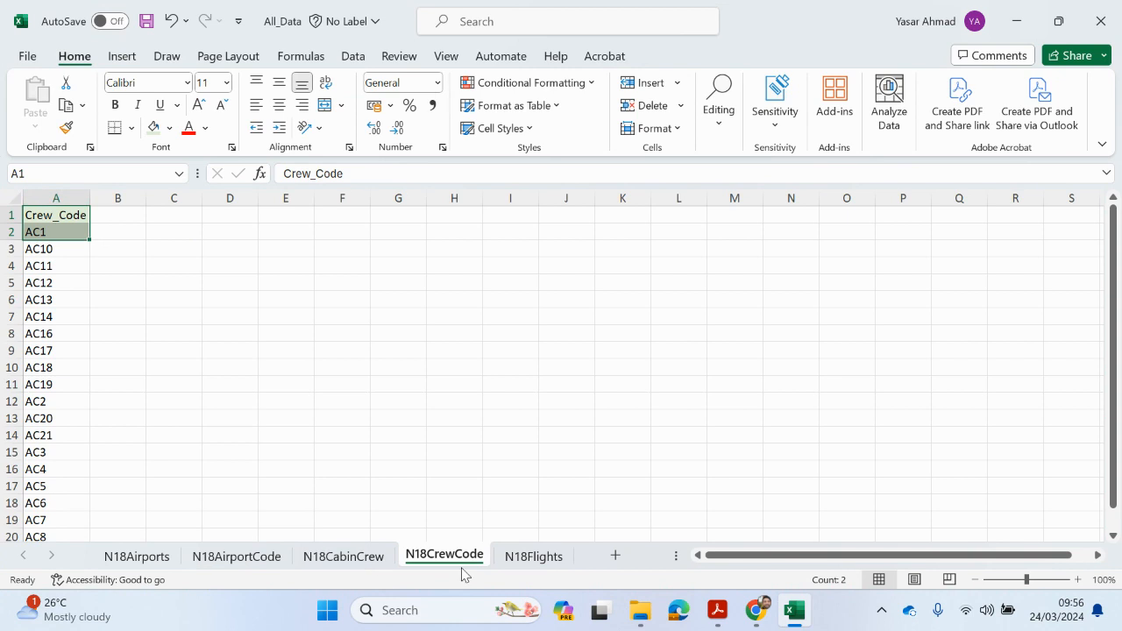
{"action": "left_click", "coordinate": [246, 562]}
{"action": "left_click", "coordinate": [138, 559]}
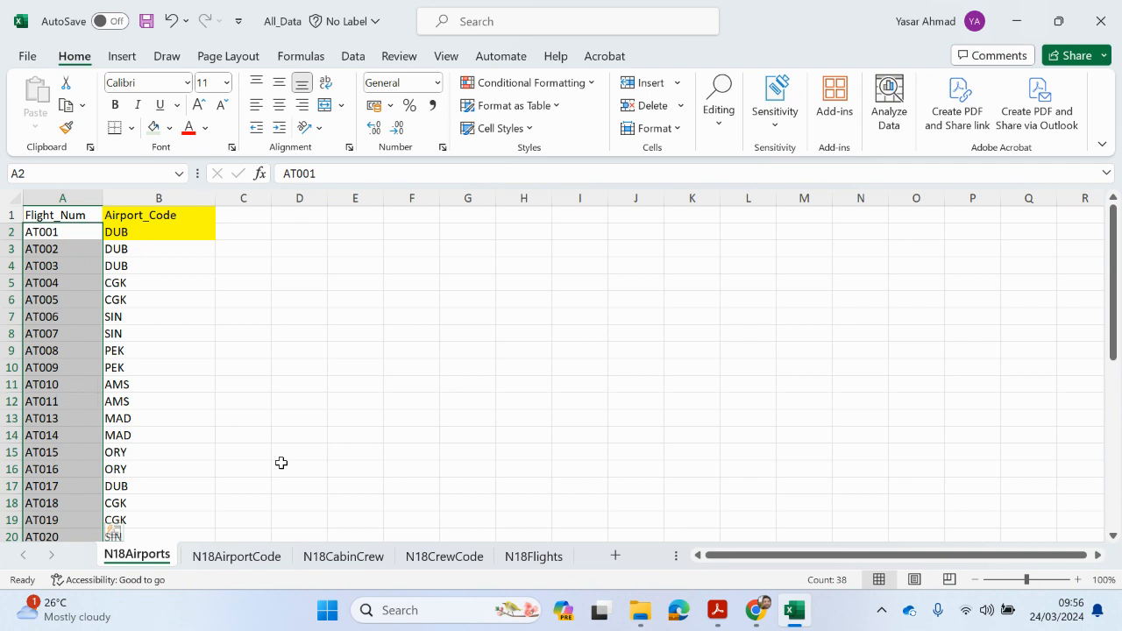
- Switch to the 9626_w18_qp_02.pdf question paper in Acrobat and read task 1 on the normalised relational database and its evidence
{"action": "left_click", "coordinate": [715, 603]}
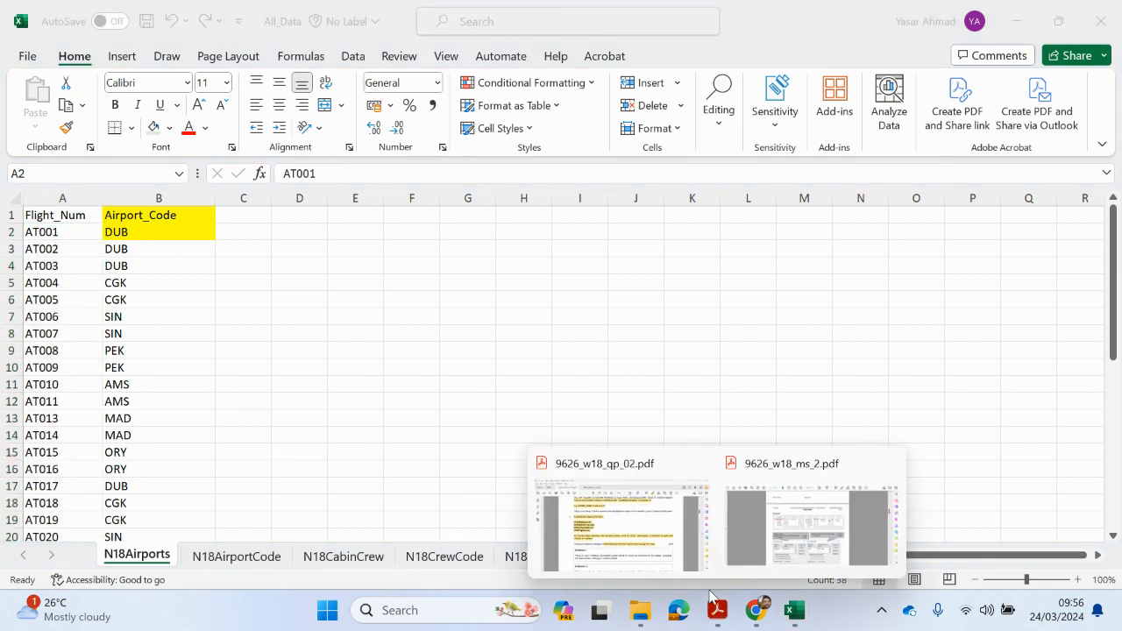
{"action": "left_click", "coordinate": [668, 491]}
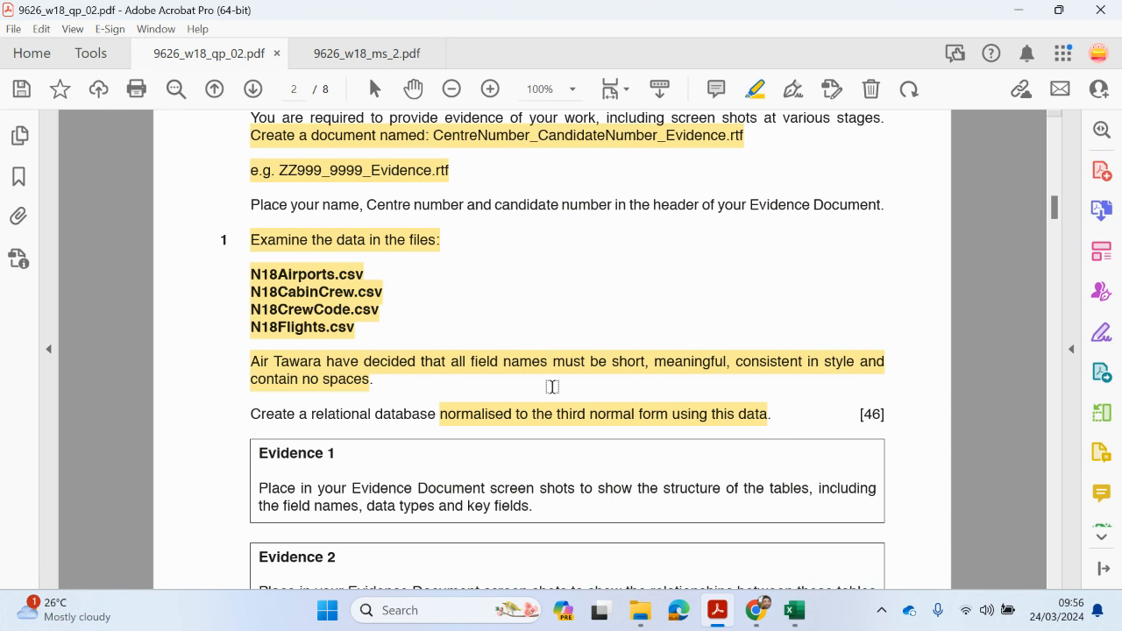
{"action": "scroll", "coordinate": [552, 387], "scroll_direction": "down", "scroll_amount": 2}
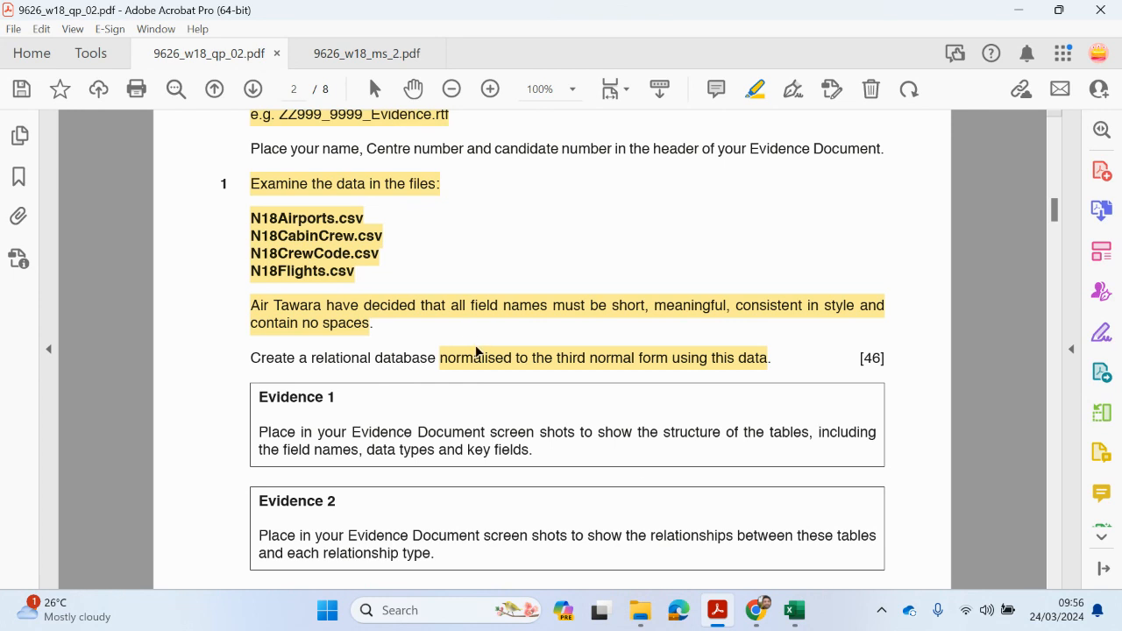
- Switch back to Excel and save the All_Data workbook
{"action": "left_click", "coordinate": [795, 610]}
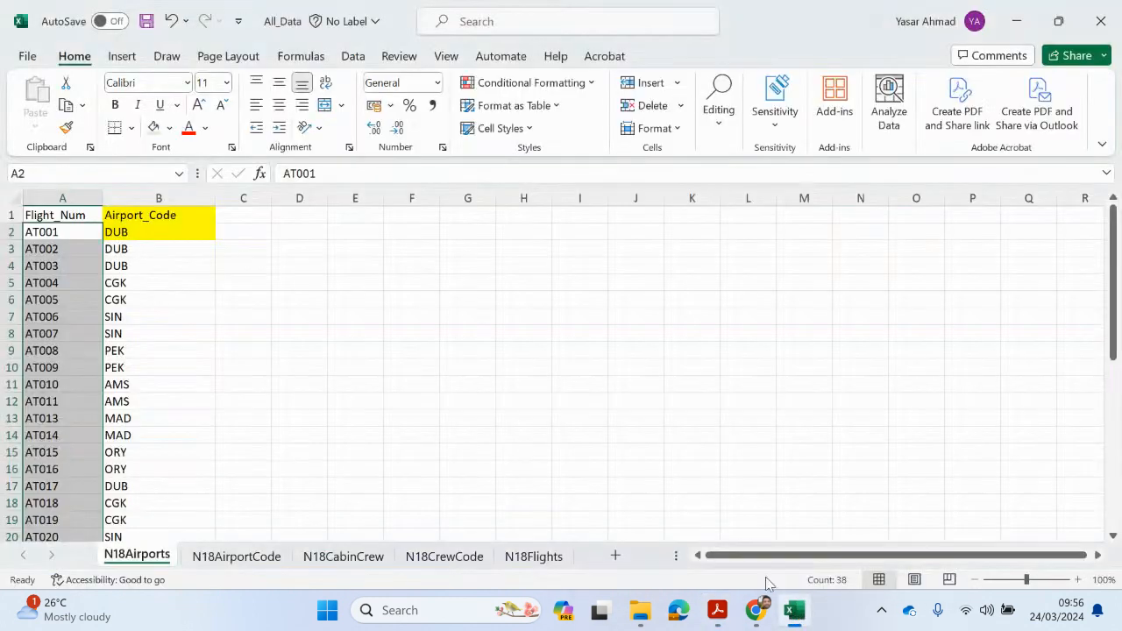
{"action": "left_click", "coordinate": [31, 56]}
{"action": "left_click", "coordinate": [26, 295]}
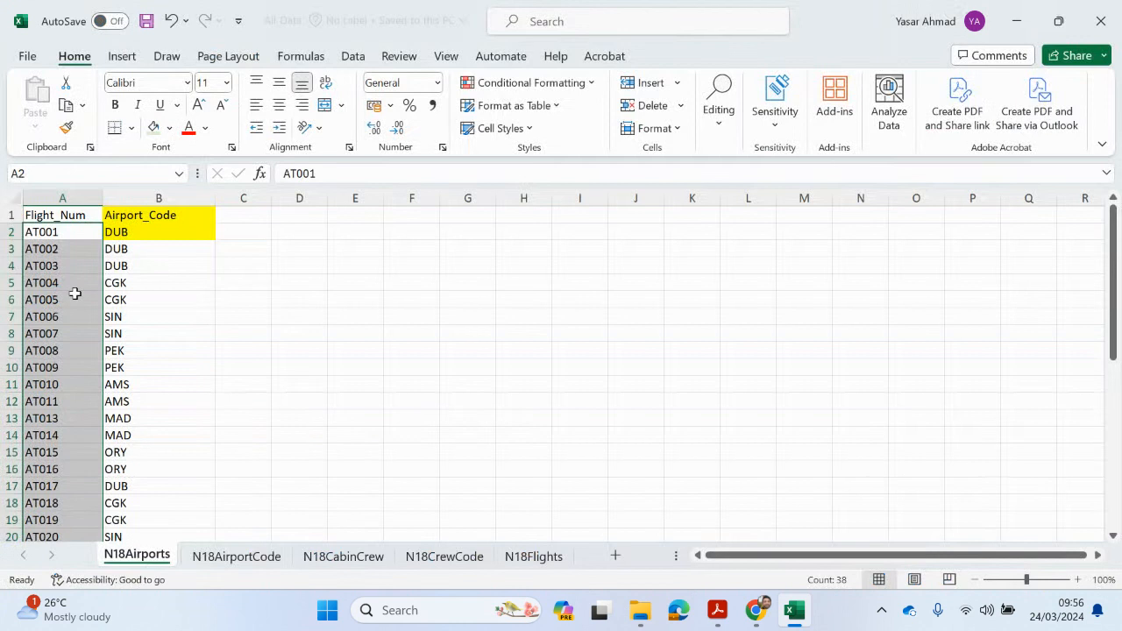
{"action": "left_click", "coordinate": [649, 623]}
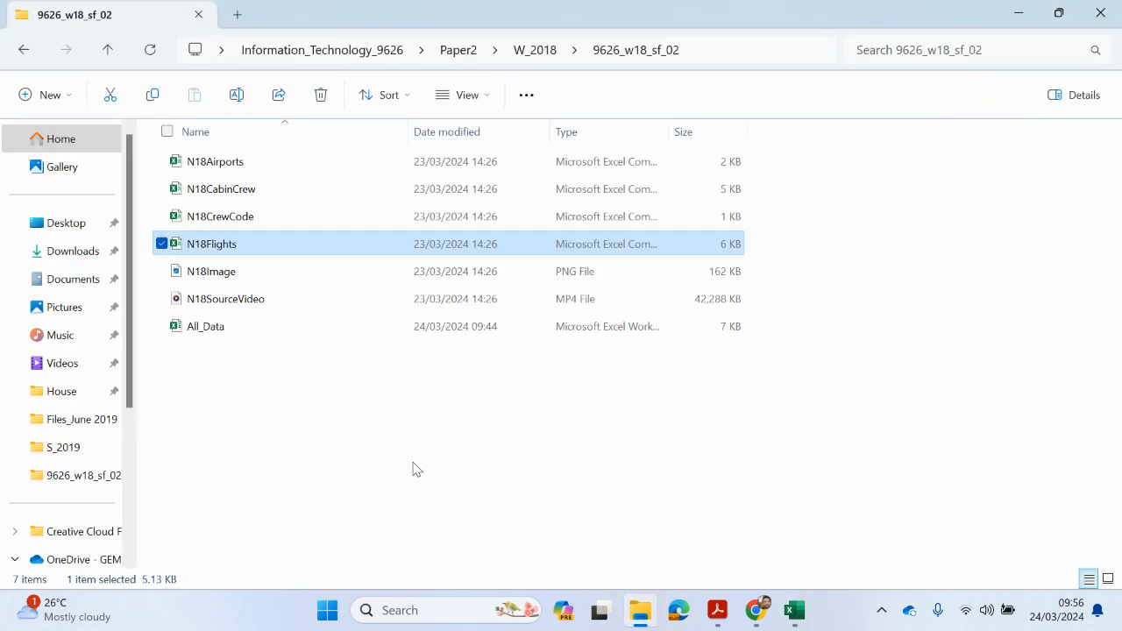
{"action": "left_click", "coordinate": [260, 402]}
{"action": "right_click", "coordinate": [261, 402]}
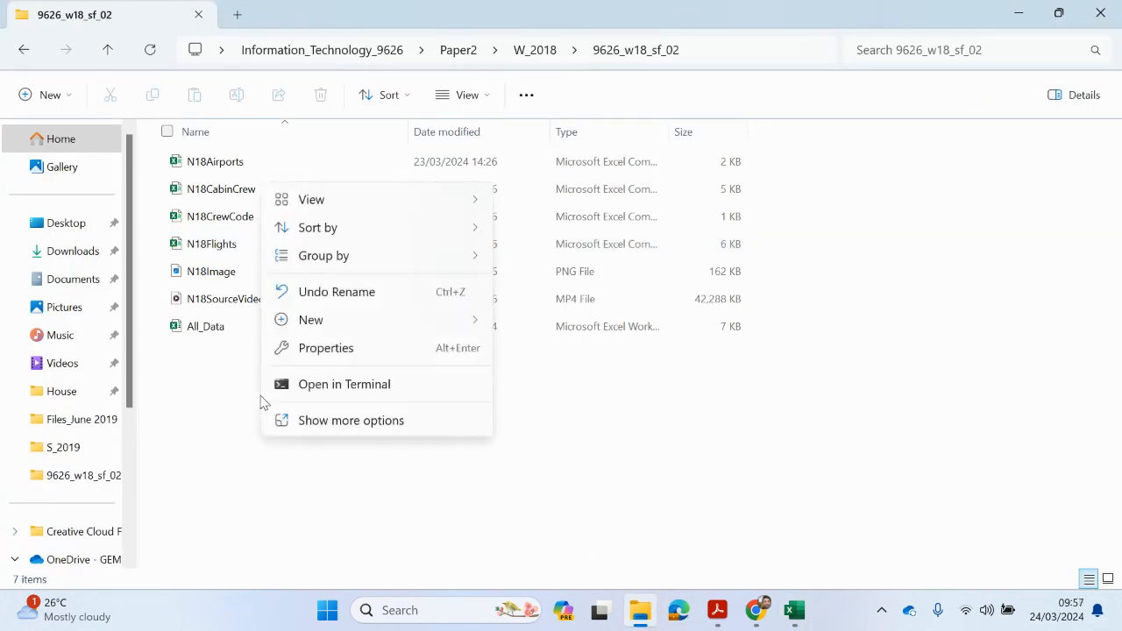
{"action": "left_click", "coordinate": [796, 614]}
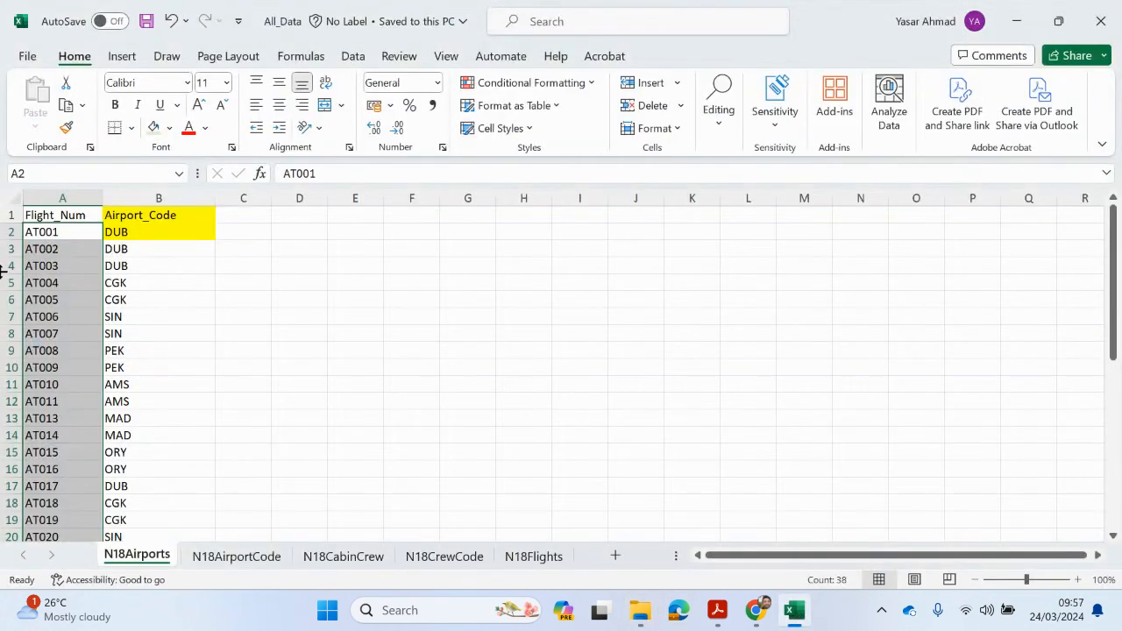
- Review the data on all five sheets of the workbook, from N18Airports through N18Flights and back
{"action": "left_click_drag", "start_coordinate": [56, 219], "coordinate": [179, 502]}
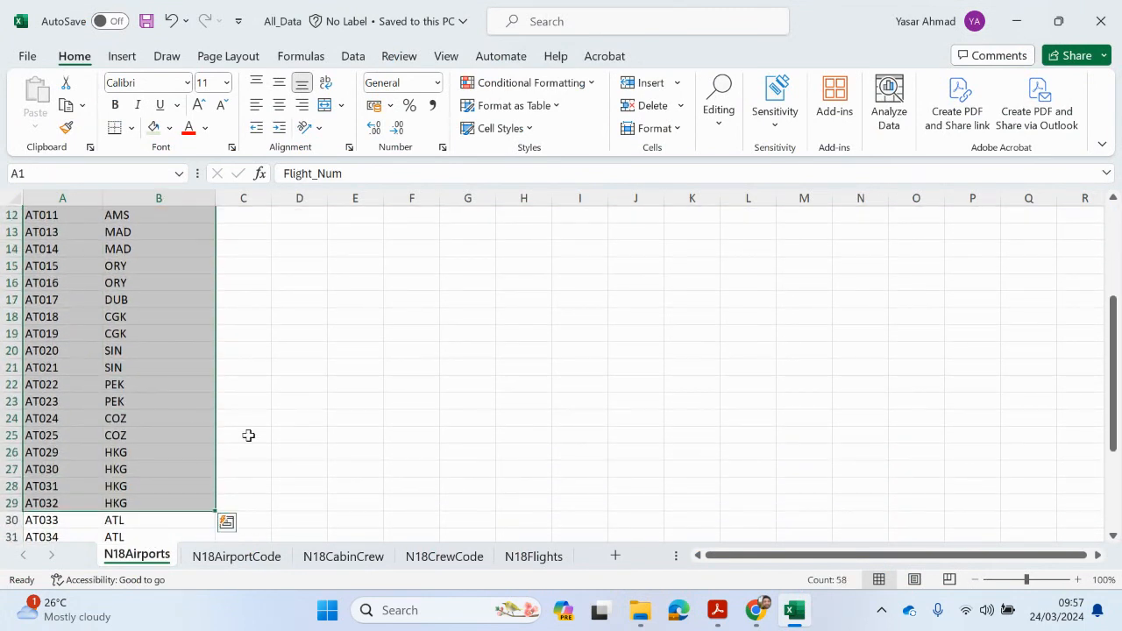
{"action": "scroll", "coordinate": [263, 451], "scroll_direction": "down", "scroll_amount": 3}
{"action": "scroll", "coordinate": [272, 463], "scroll_direction": "up", "scroll_amount": 7}
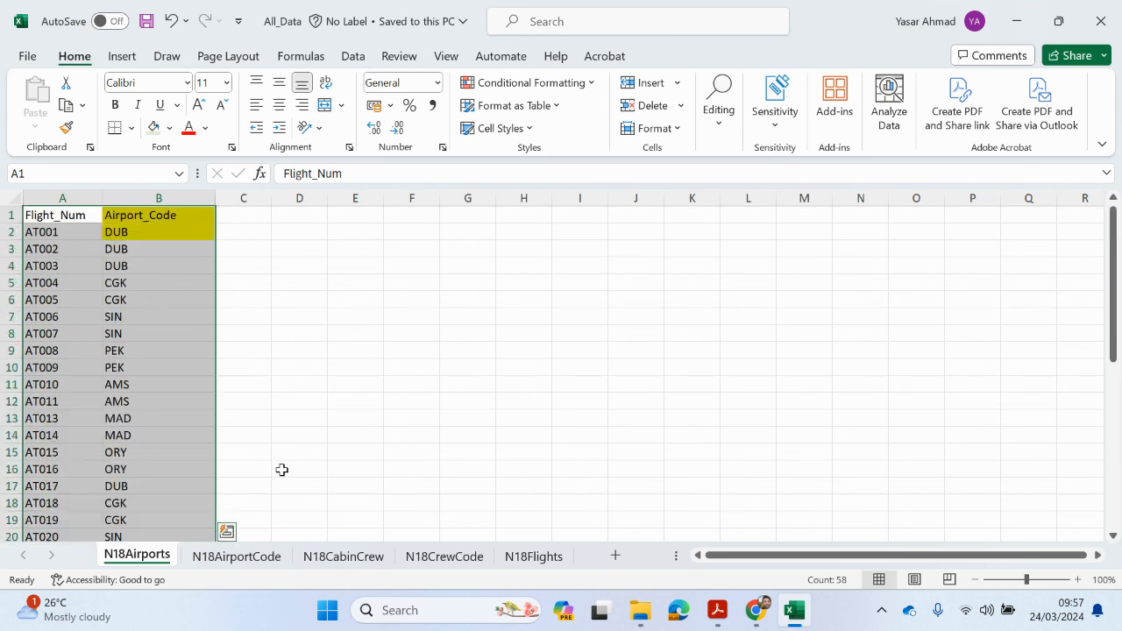
{"action": "left_click", "coordinate": [240, 568]}
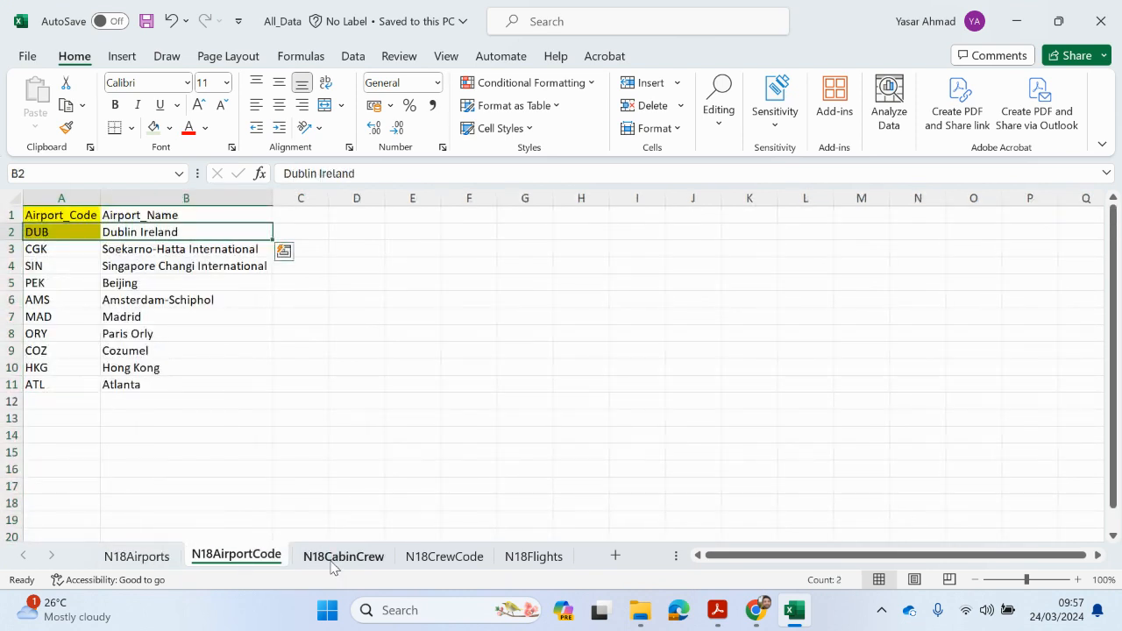
{"action": "left_click", "coordinate": [334, 566]}
{"action": "left_click", "coordinate": [438, 559]}
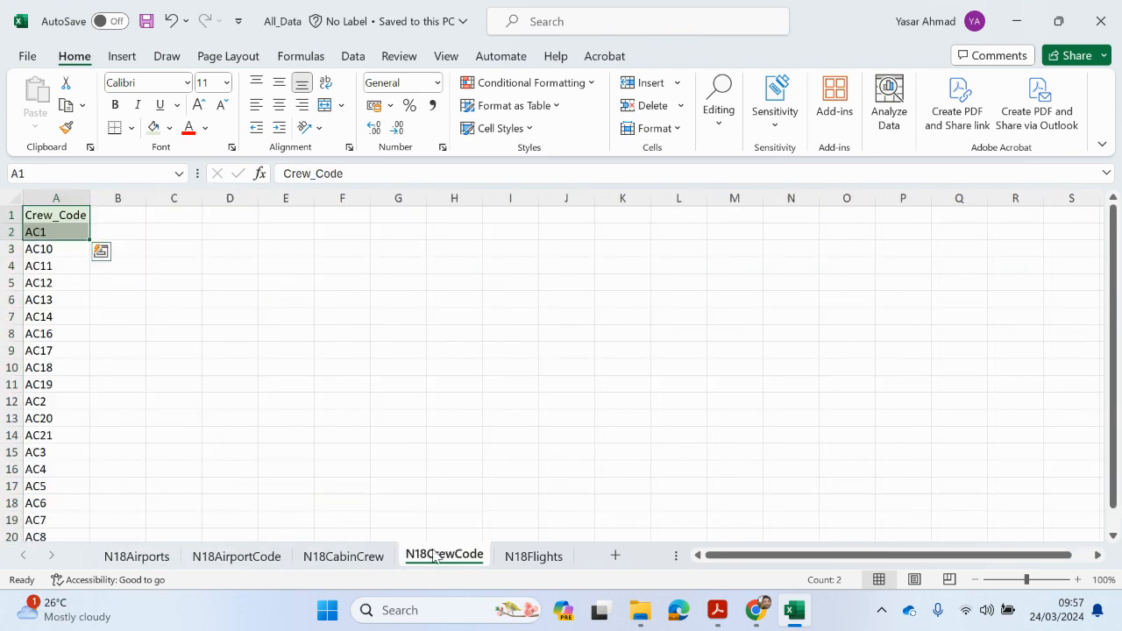
{"action": "left_click", "coordinate": [537, 561]}
{"action": "left_click", "coordinate": [447, 565]}
{"action": "left_click", "coordinate": [342, 565]}
{"action": "left_click", "coordinate": [255, 565]}
{"action": "left_click", "coordinate": [137, 556]}
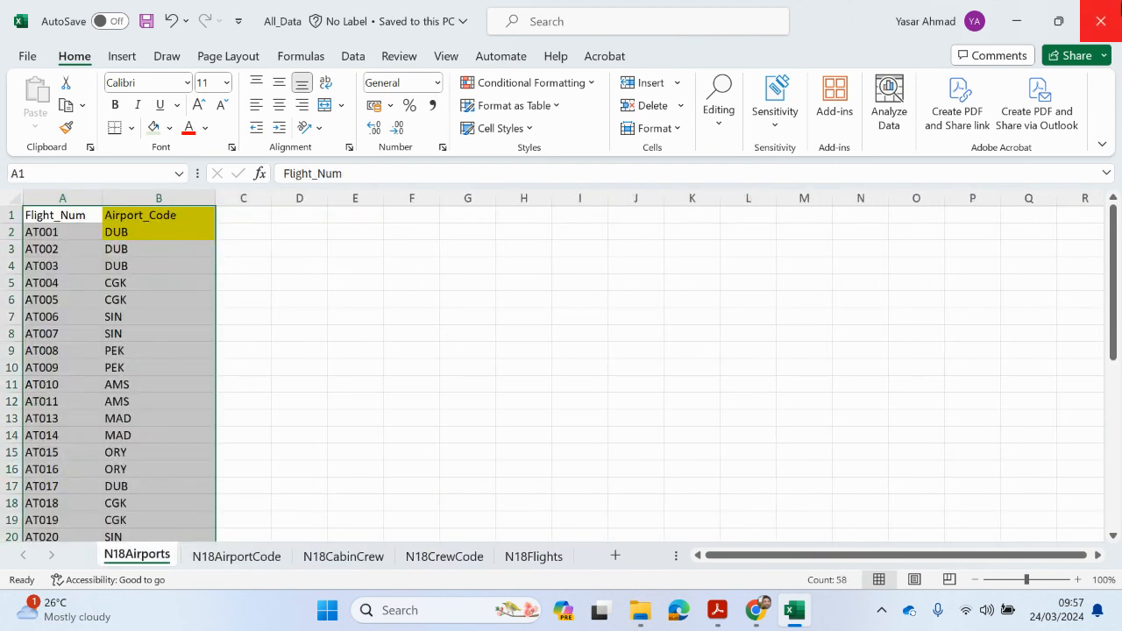
- Close the workbook and create a new Microsoft Access database in the 9626_w18_sf_02 folder
{"action": "left_click", "coordinate": [1101, 21]}
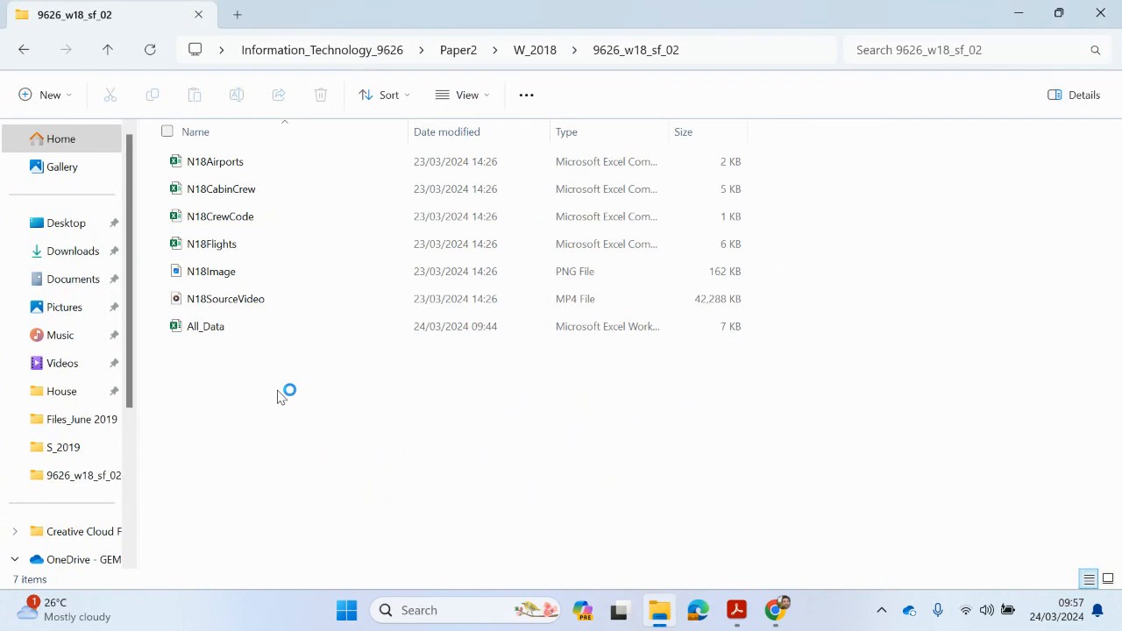
{"action": "right_click", "coordinate": [285, 394]}
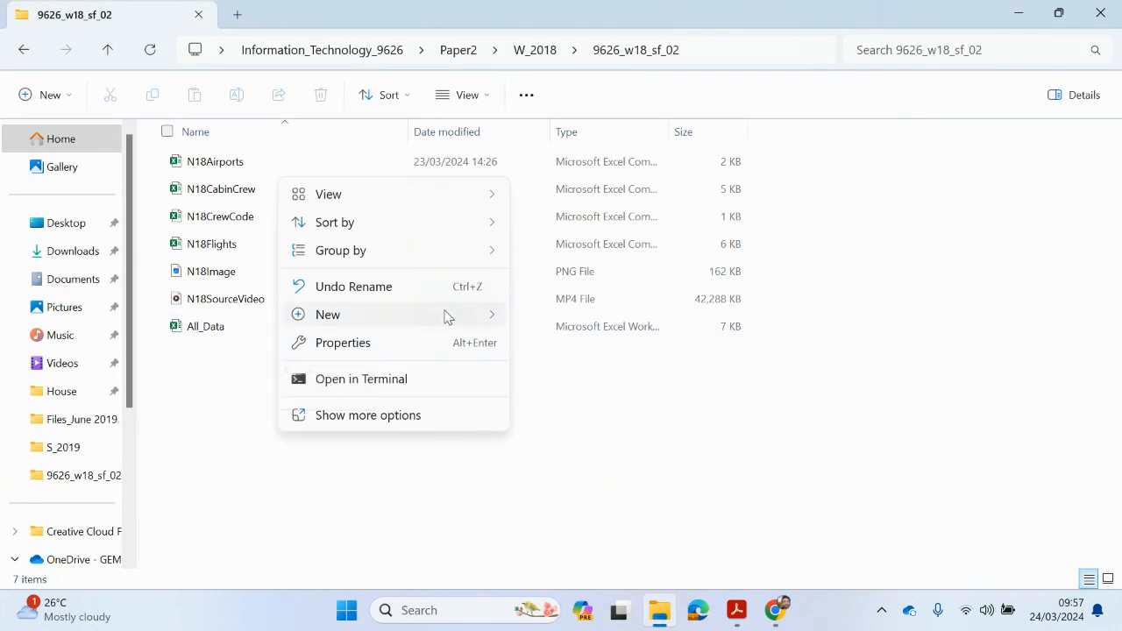
{"action": "mouse_move", "coordinate": [446, 316]}
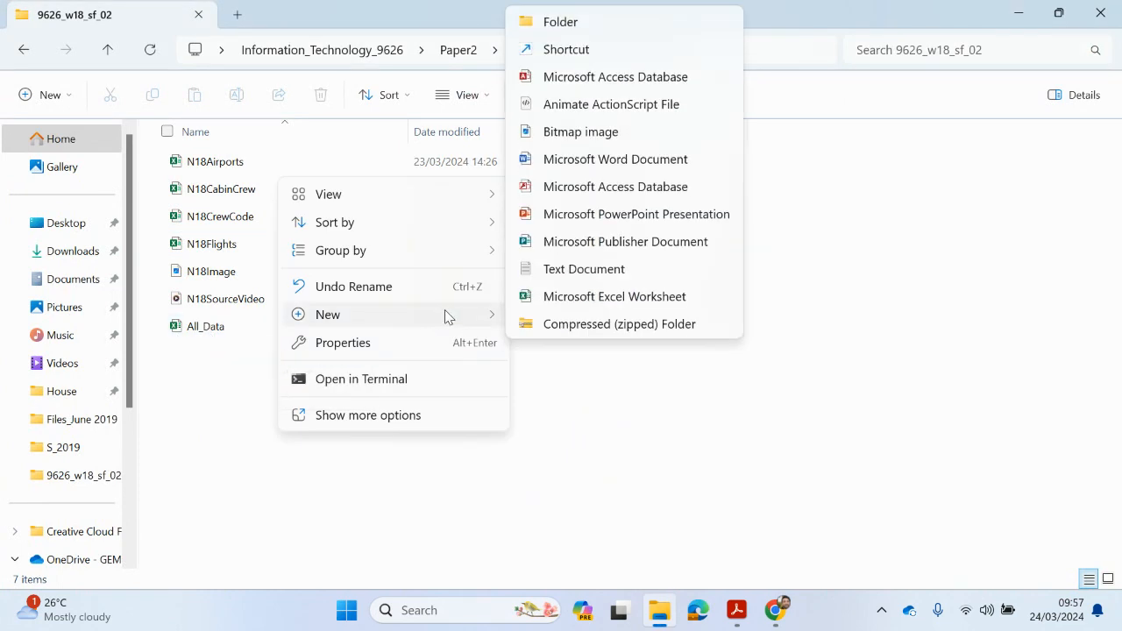
{"action": "left_click", "coordinate": [620, 78]}
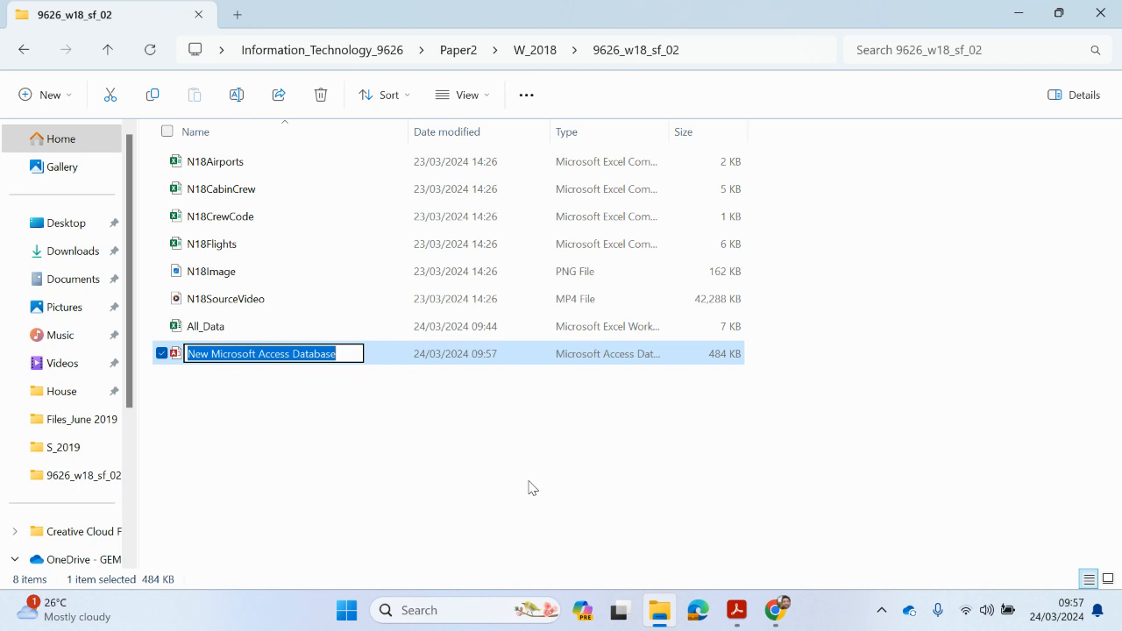
- Recheck the question paper's instructions around task 1 in Acrobat before naming the database
{"action": "mouse_move", "coordinate": [736, 610]}
{"action": "left_click", "coordinate": [651, 544]}
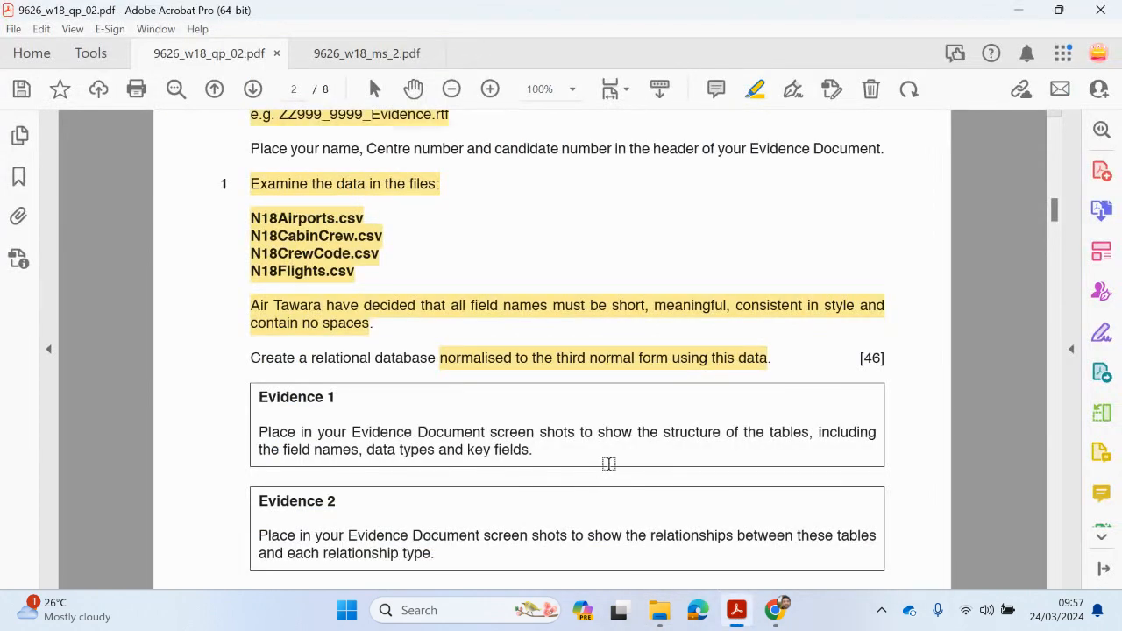
{"action": "scroll", "coordinate": [608, 462], "scroll_direction": "up", "scroll_amount": 3}
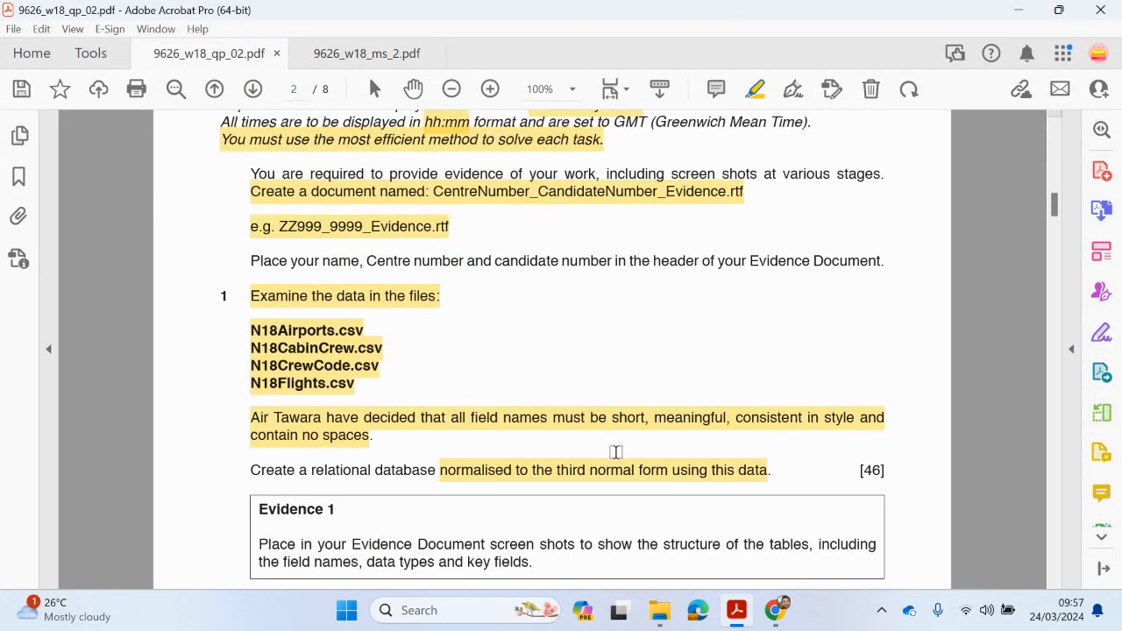
{"action": "left_click", "coordinate": [1018, 9]}
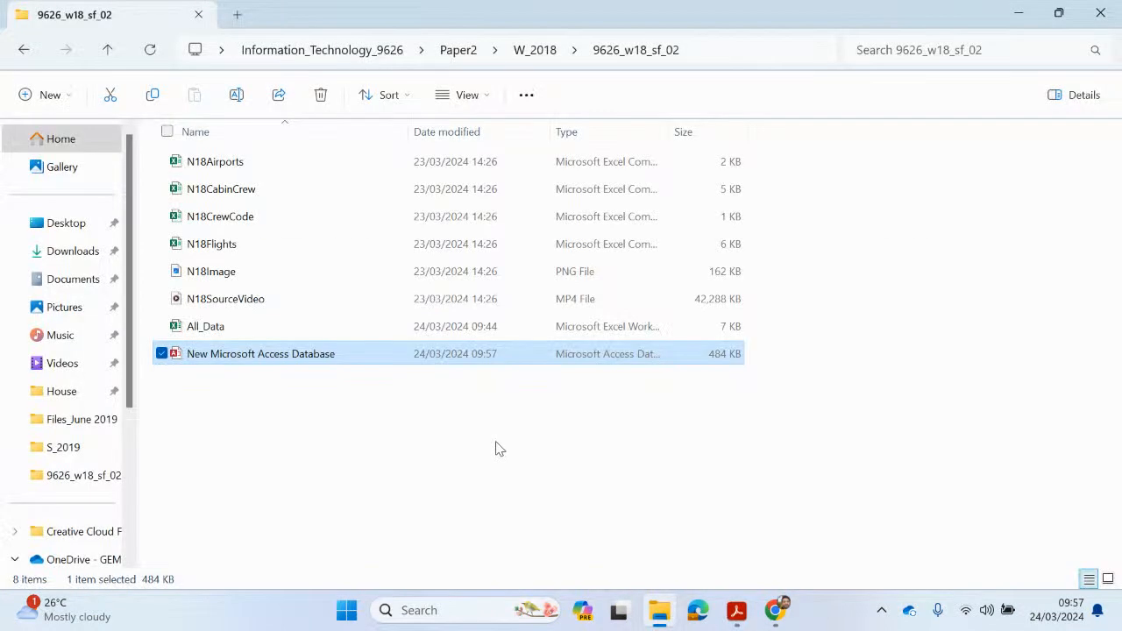
- Rename the new Access database as Flights and open it with its content enabled
{"action": "right_click", "coordinate": [295, 356]}
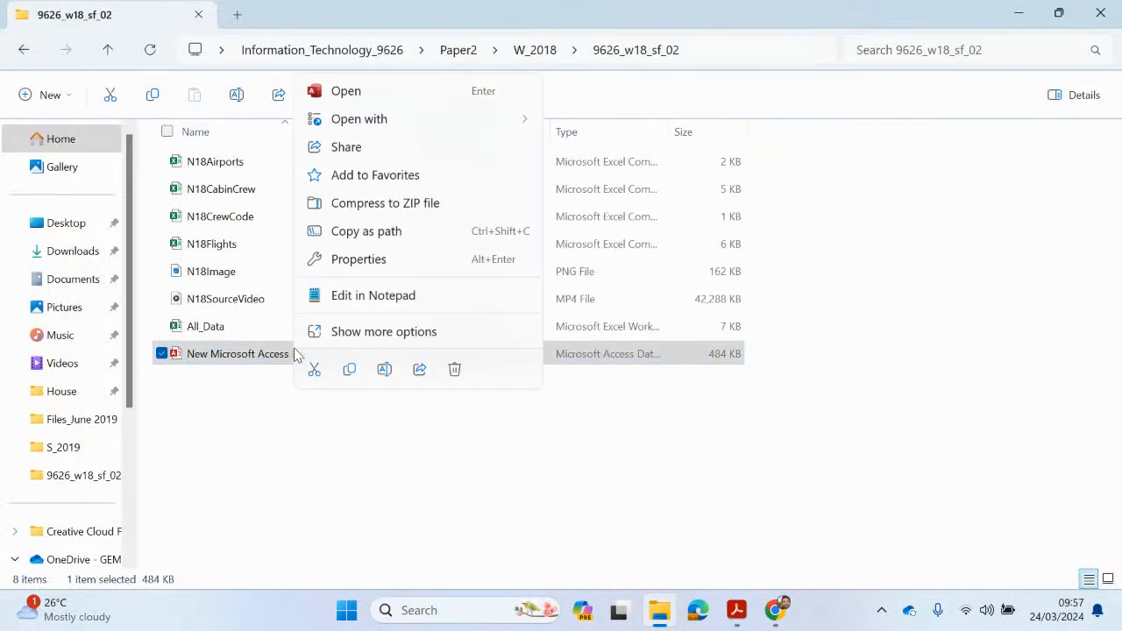
{"action": "left_click", "coordinate": [384, 370]}
{"action": "type", "text": "F"}
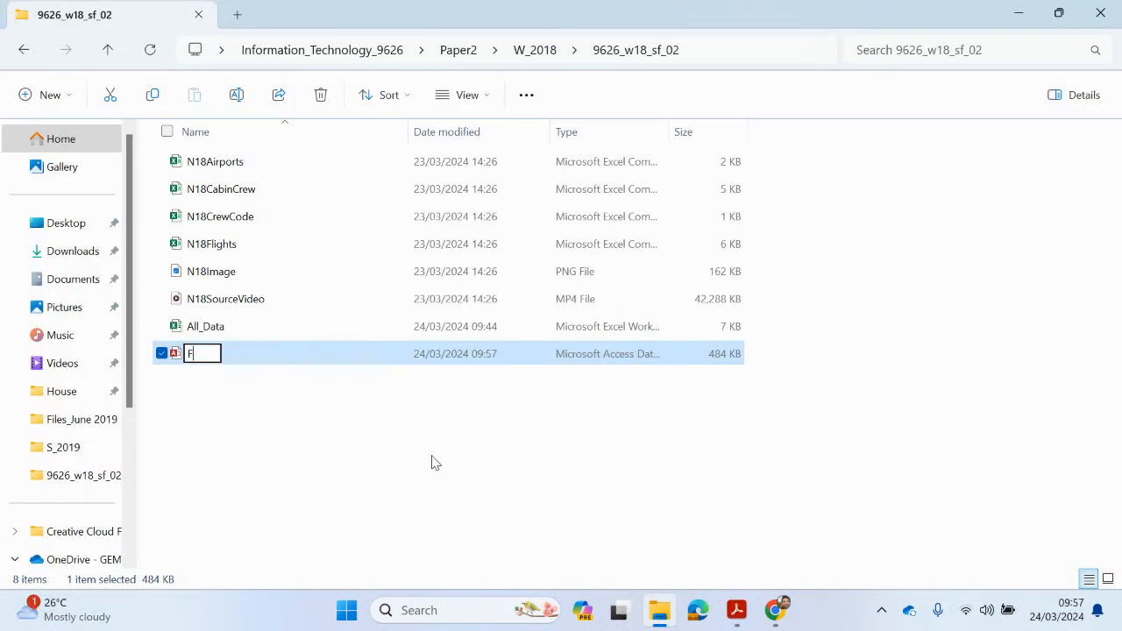
{"action": "type", "text": "lights"}
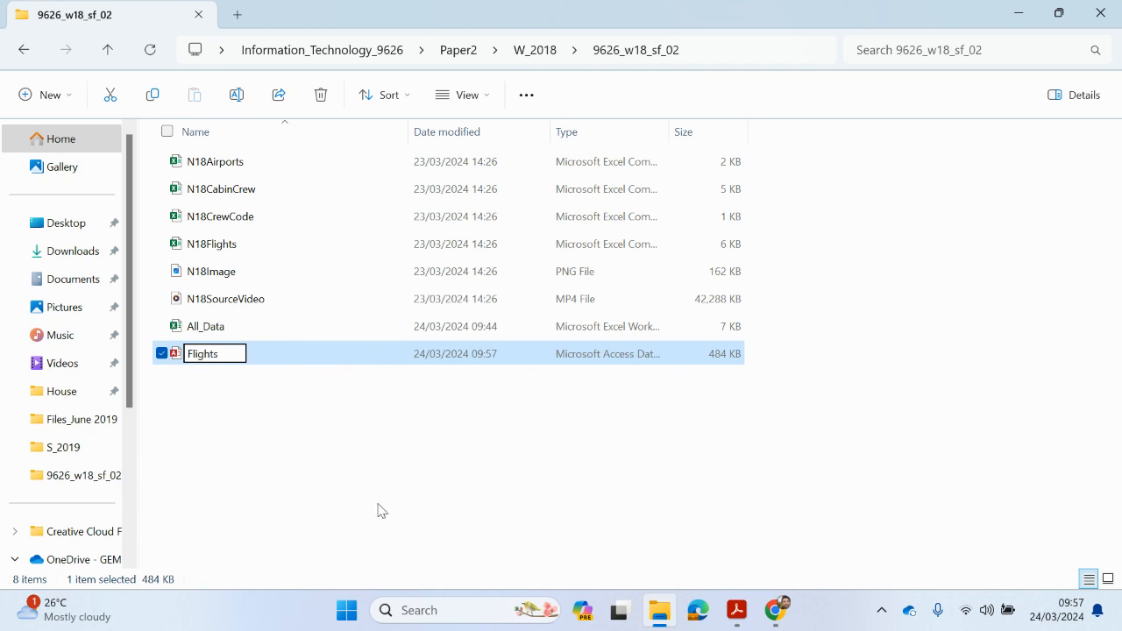
{"action": "left_click", "coordinate": [295, 462]}
{"action": "double_click", "coordinate": [211, 355]}
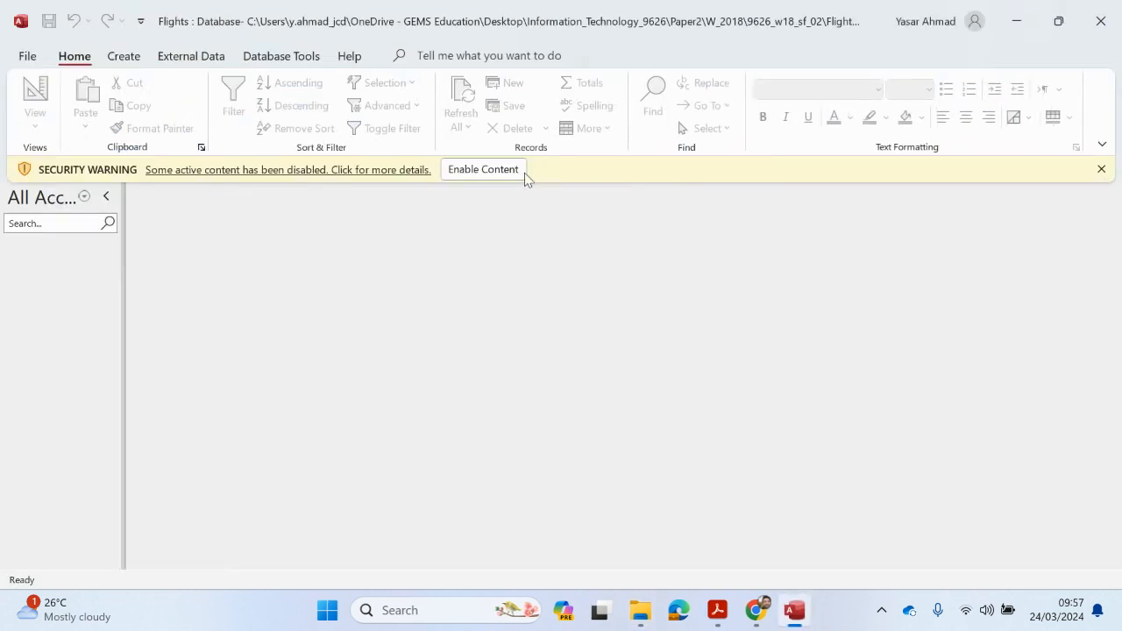
{"action": "left_click", "coordinate": [512, 170]}
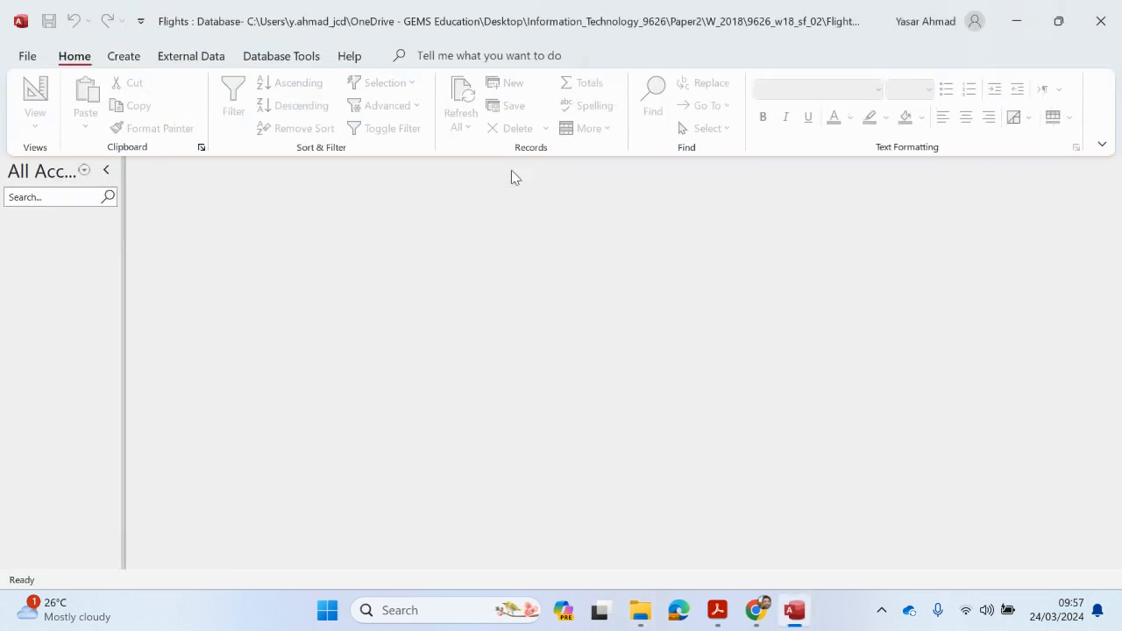
- Start an Excel import into a new table, using the All_Data workbook from Information_Technology_9626, Paper2, W_2018, 9626_w18_sf_02 as the source
{"action": "left_click", "coordinate": [167, 56]}
{"action": "left_click", "coordinate": [41, 109]}
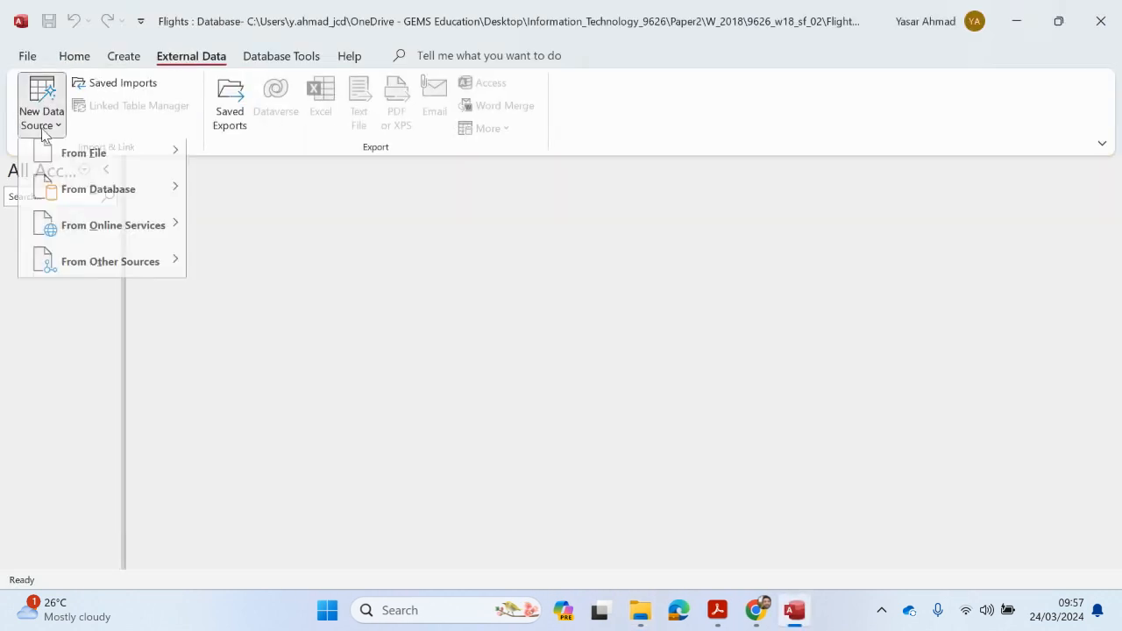
{"action": "mouse_move", "coordinate": [180, 160]}
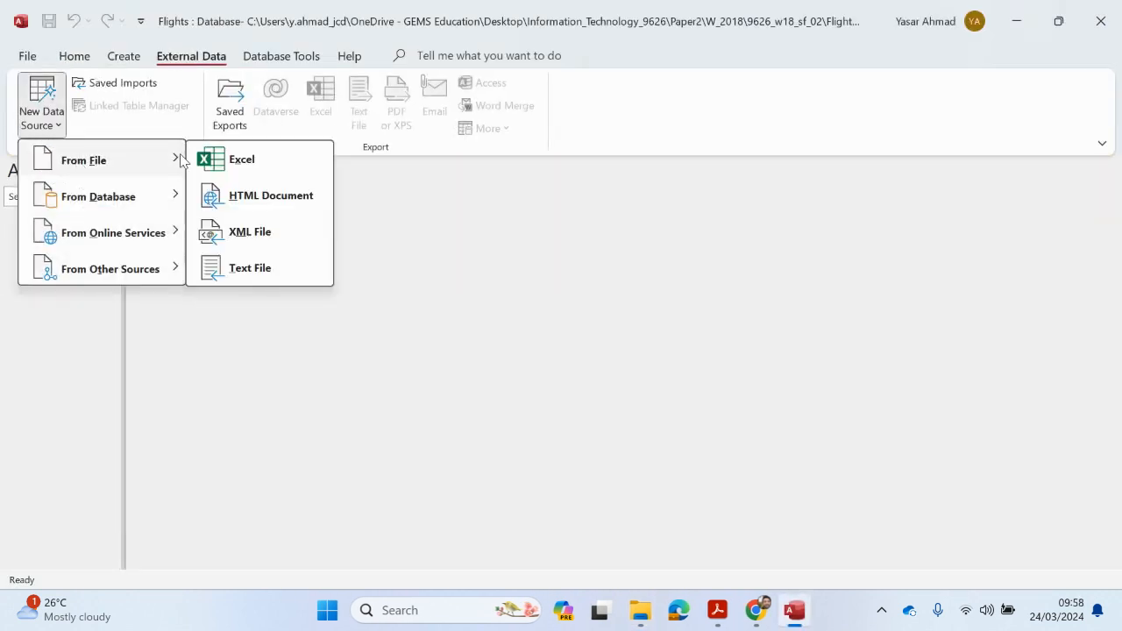
{"action": "left_click", "coordinate": [249, 159]}
{"action": "left_click", "coordinate": [808, 177]}
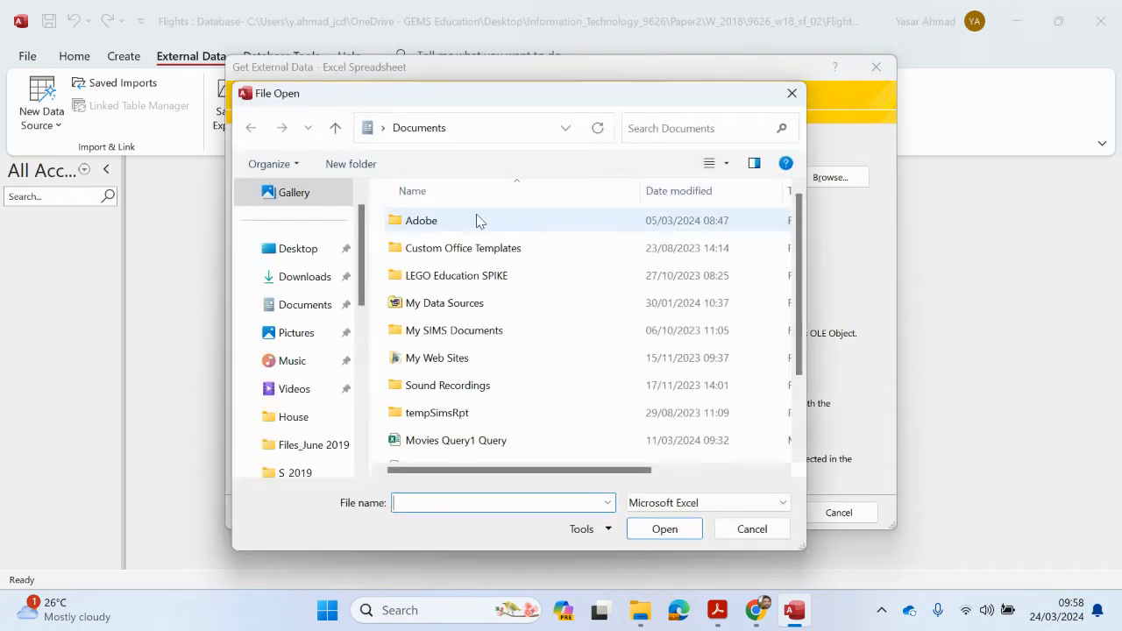
{"action": "left_click", "coordinate": [285, 249]}
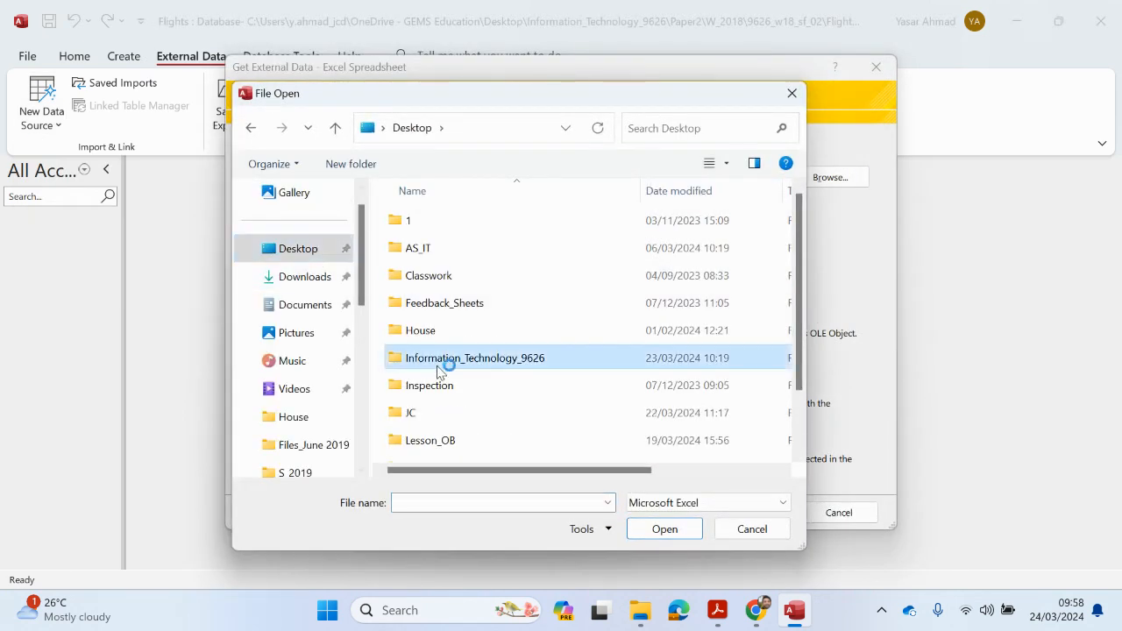
{"action": "double_click", "coordinate": [438, 359]}
{"action": "double_click", "coordinate": [432, 226]}
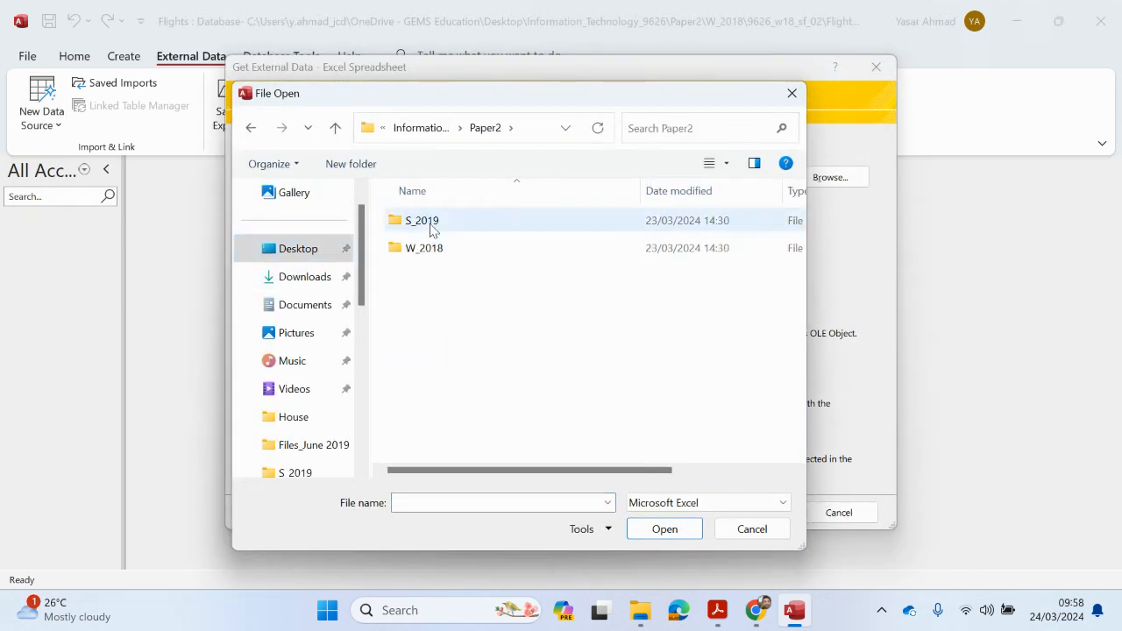
{"action": "double_click", "coordinate": [423, 250]}
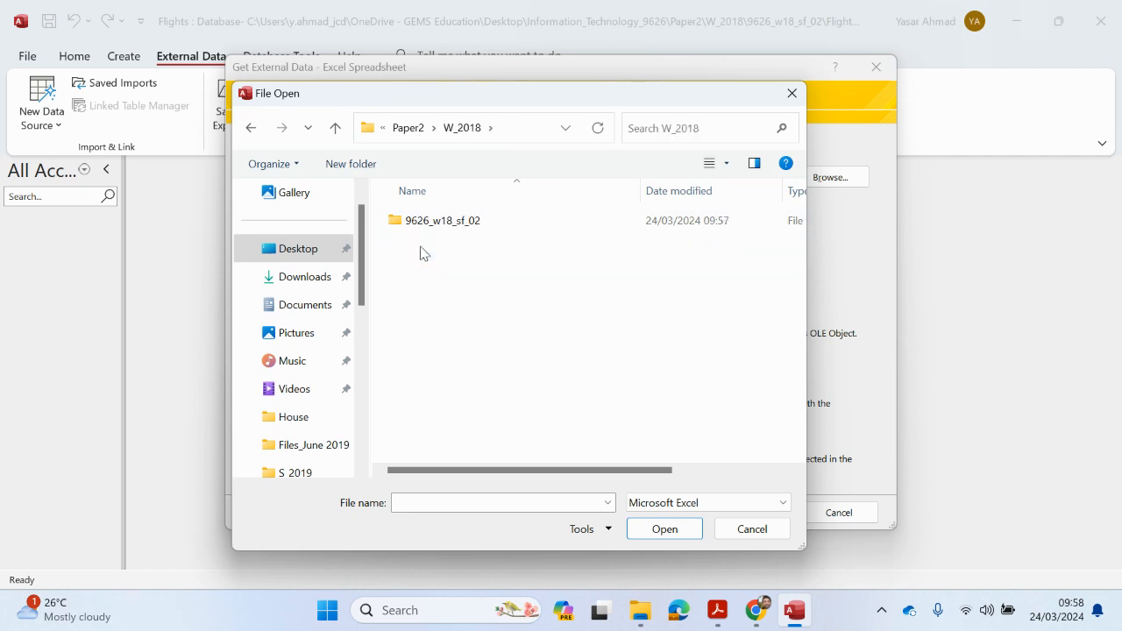
{"action": "double_click", "coordinate": [438, 226]}
{"action": "double_click", "coordinate": [438, 226]}
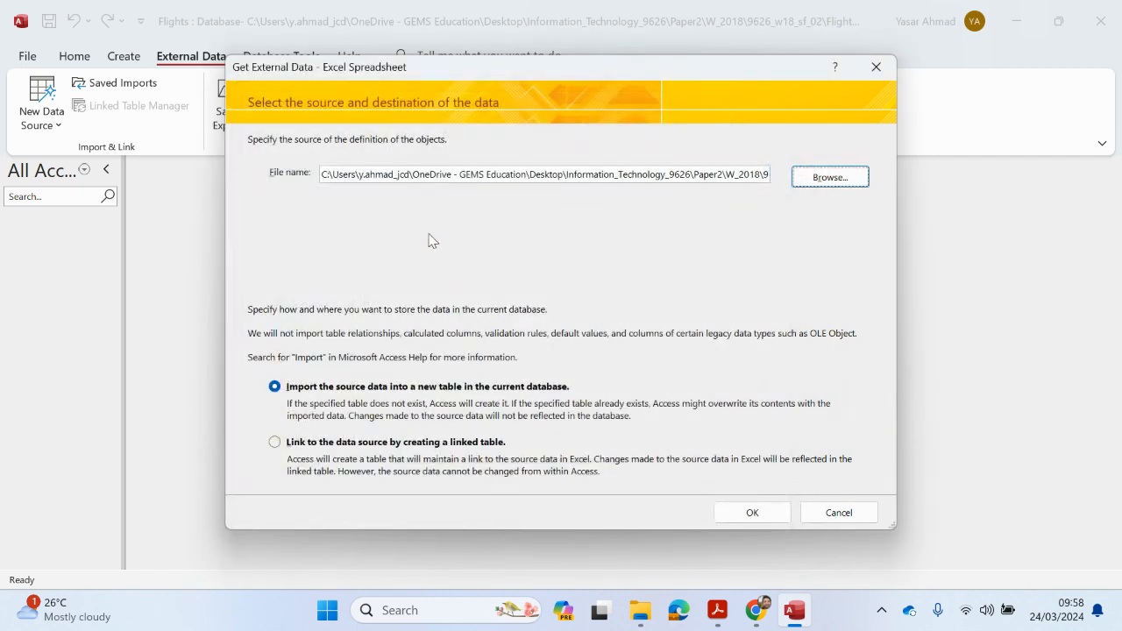
{"action": "left_click", "coordinate": [754, 517]}
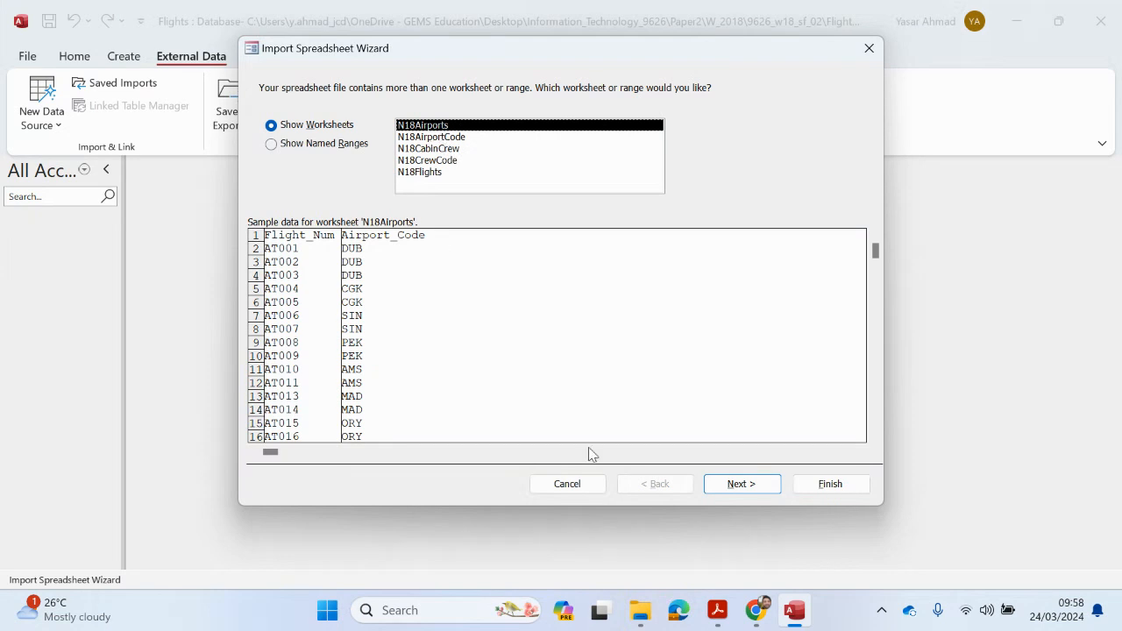
- Import the N18Airports worksheet with its first row as column headings and Flight_Num as primary key, and open the resulting table
{"action": "left_click", "coordinate": [719, 492]}
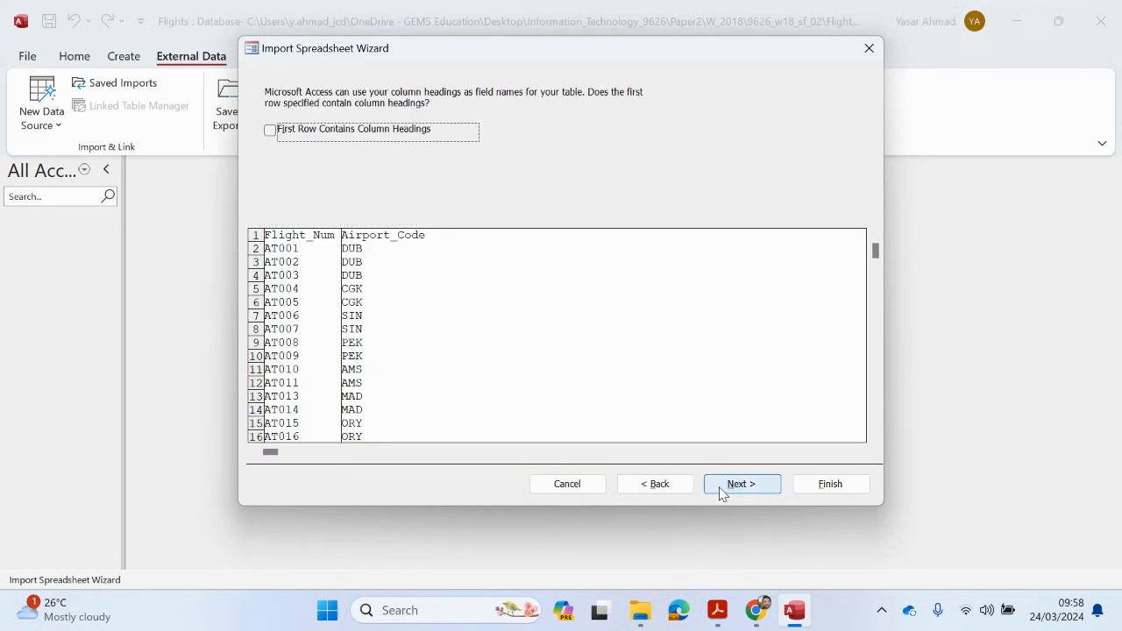
{"action": "left_click", "coordinate": [378, 133]}
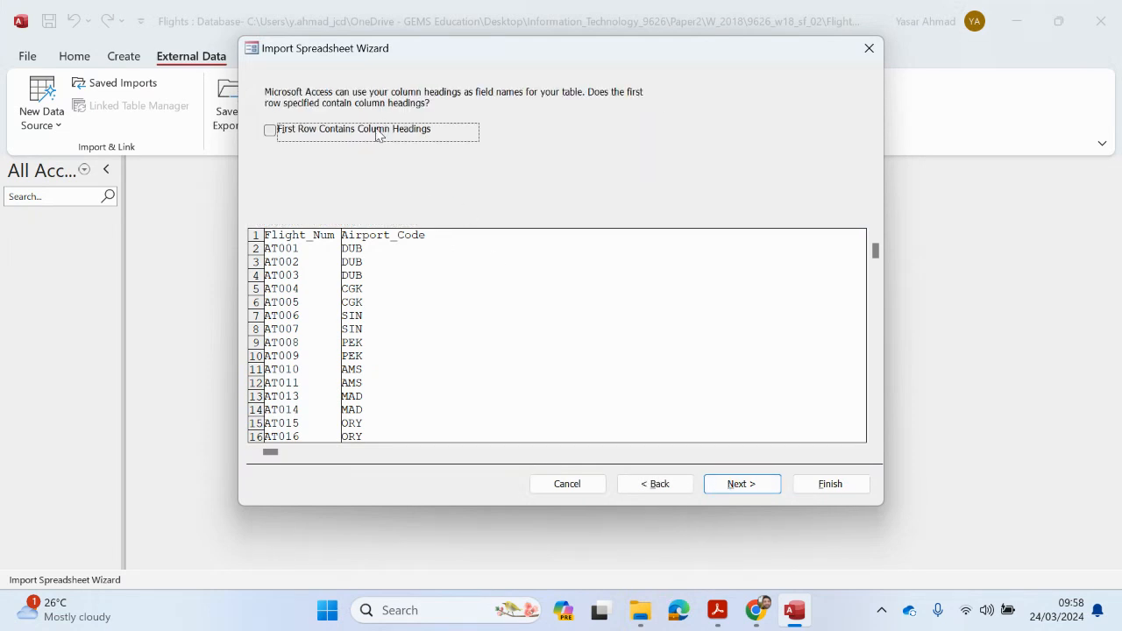
{"action": "left_click", "coordinate": [743, 484]}
{"action": "left_click", "coordinate": [744, 484]}
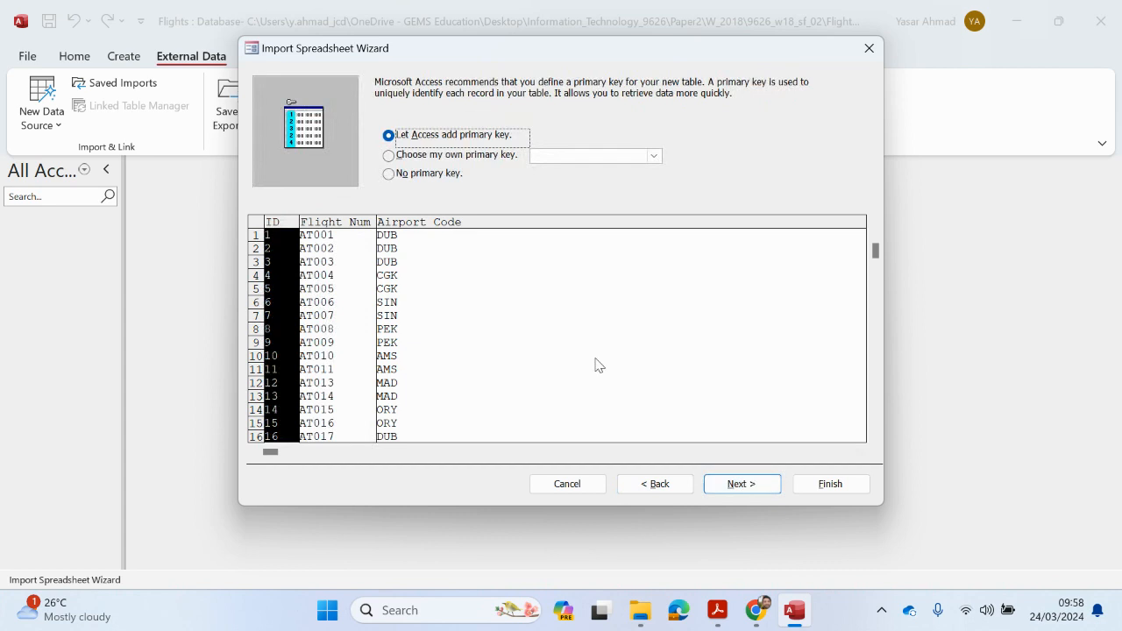
{"action": "left_click", "coordinate": [479, 158]}
{"action": "left_click", "coordinate": [734, 485]}
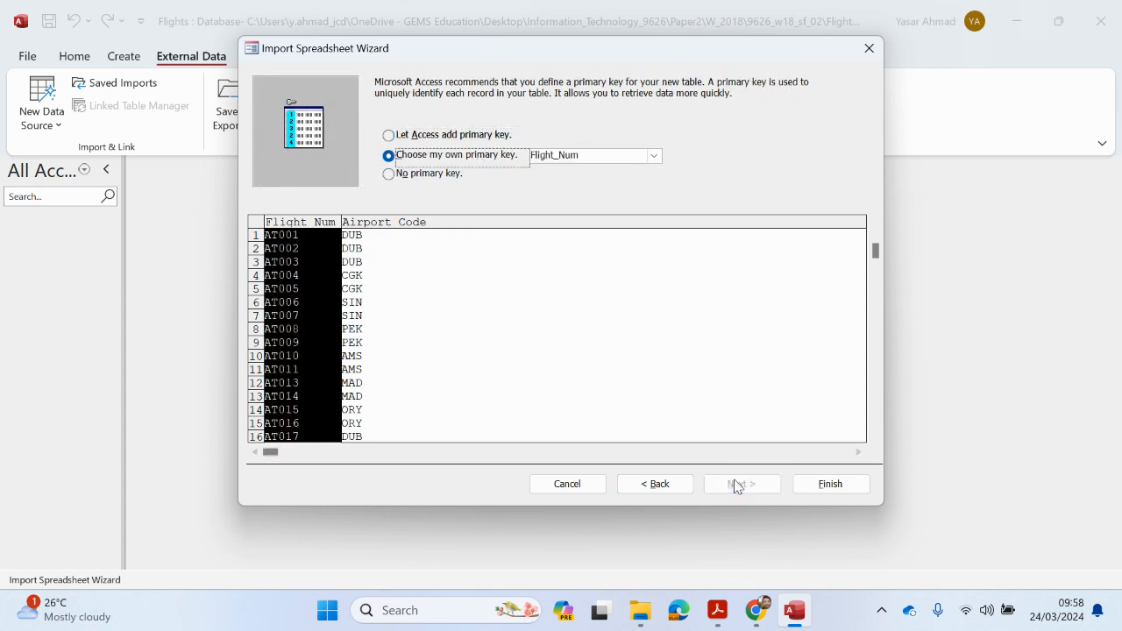
{"action": "left_click", "coordinate": [796, 488]}
{"action": "left_click", "coordinate": [828, 513]}
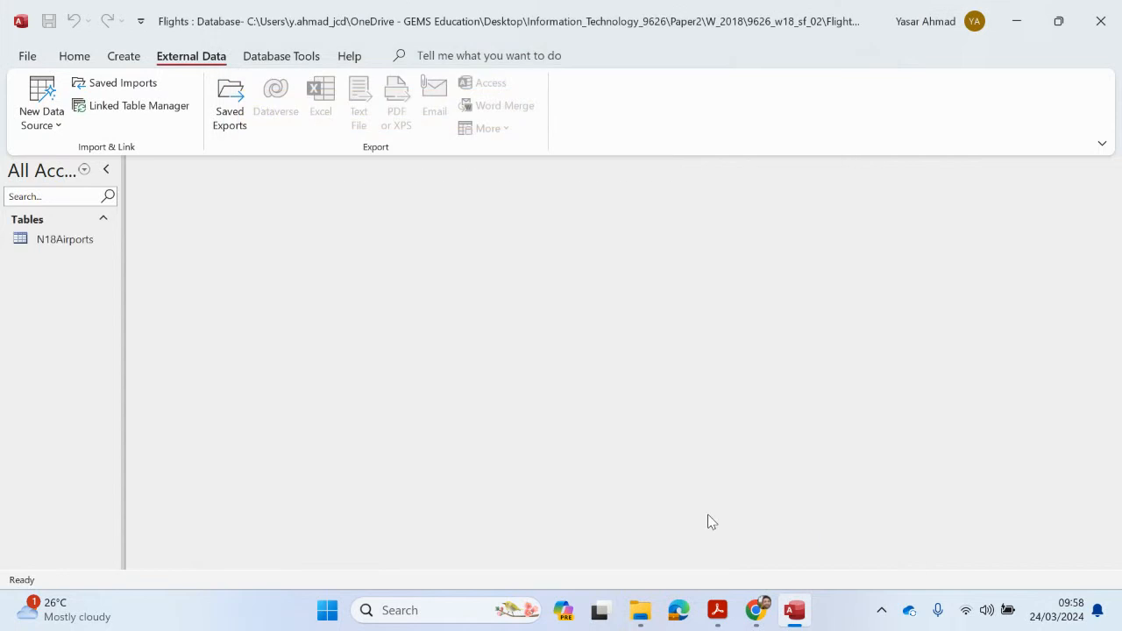
{"action": "double_click", "coordinate": [91, 240]}
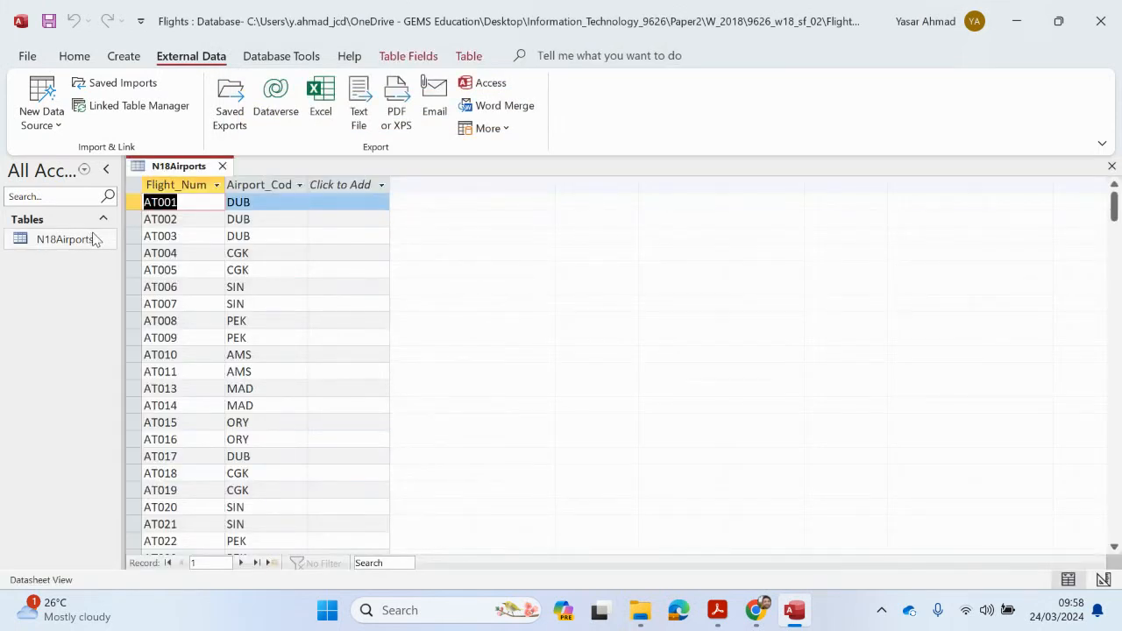
- Start another import into a new table from the All_Data workbook and choose the N18AirportCode worksheet
{"action": "left_click", "coordinate": [49, 114]}
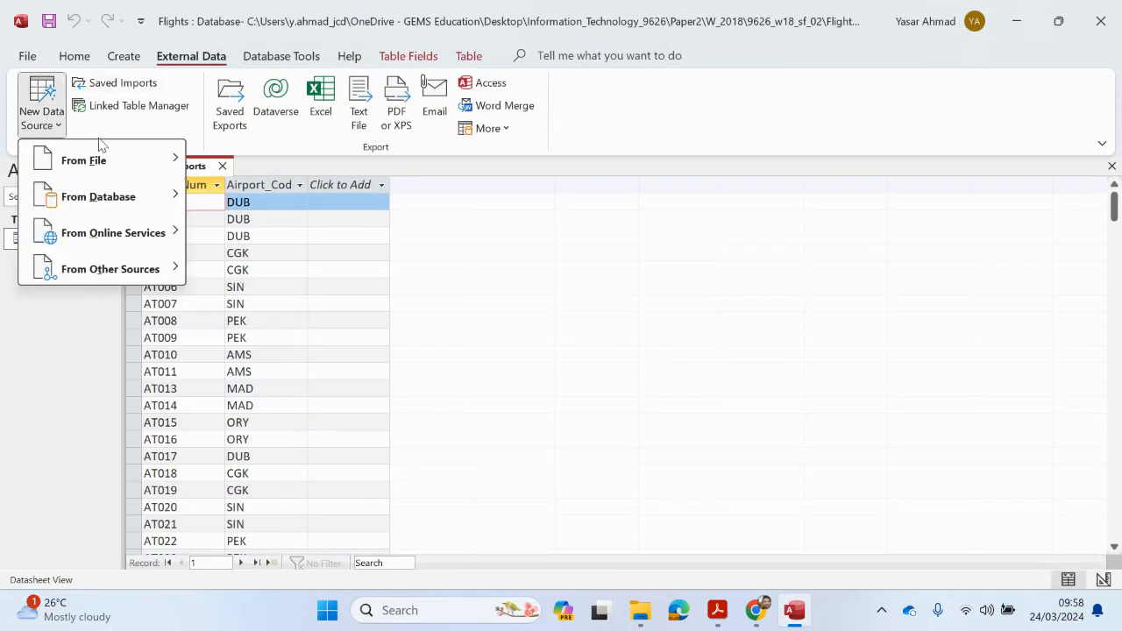
{"action": "mouse_move", "coordinate": [122, 158]}
{"action": "left_click", "coordinate": [230, 159]}
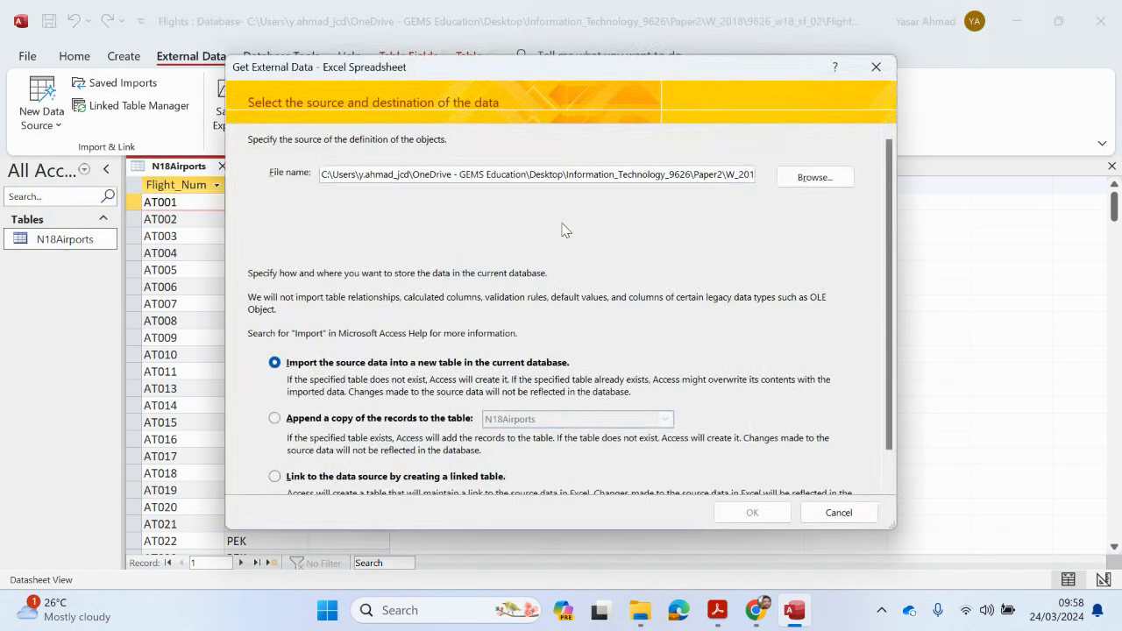
{"action": "left_click", "coordinate": [816, 179]}
{"action": "double_click", "coordinate": [513, 221]}
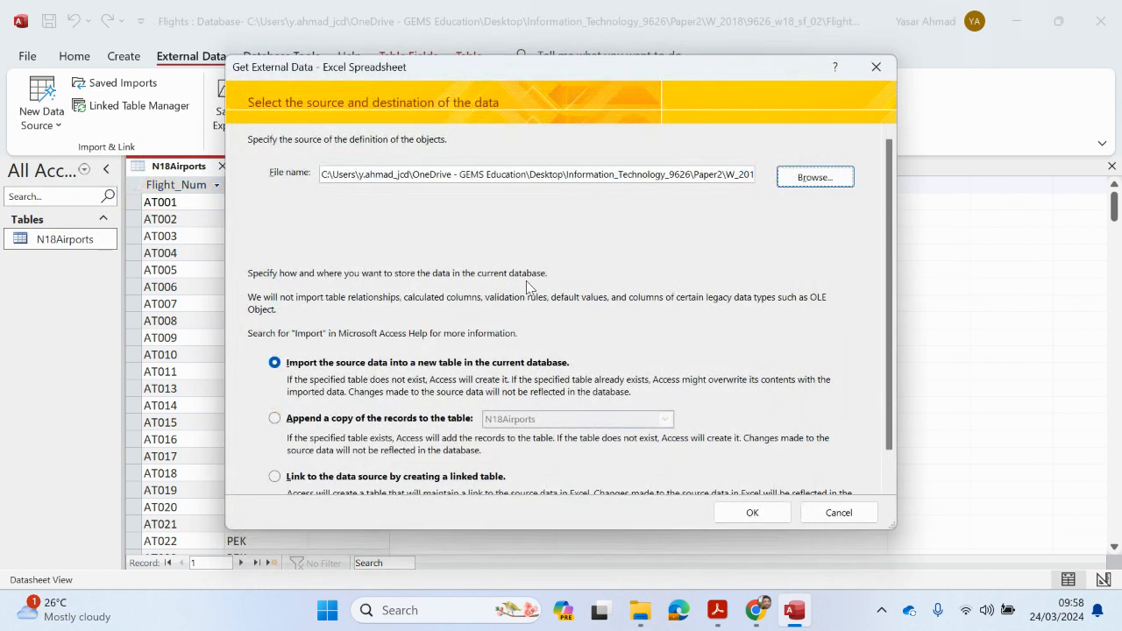
{"action": "left_click", "coordinate": [751, 513]}
{"action": "left_click", "coordinate": [446, 139]}
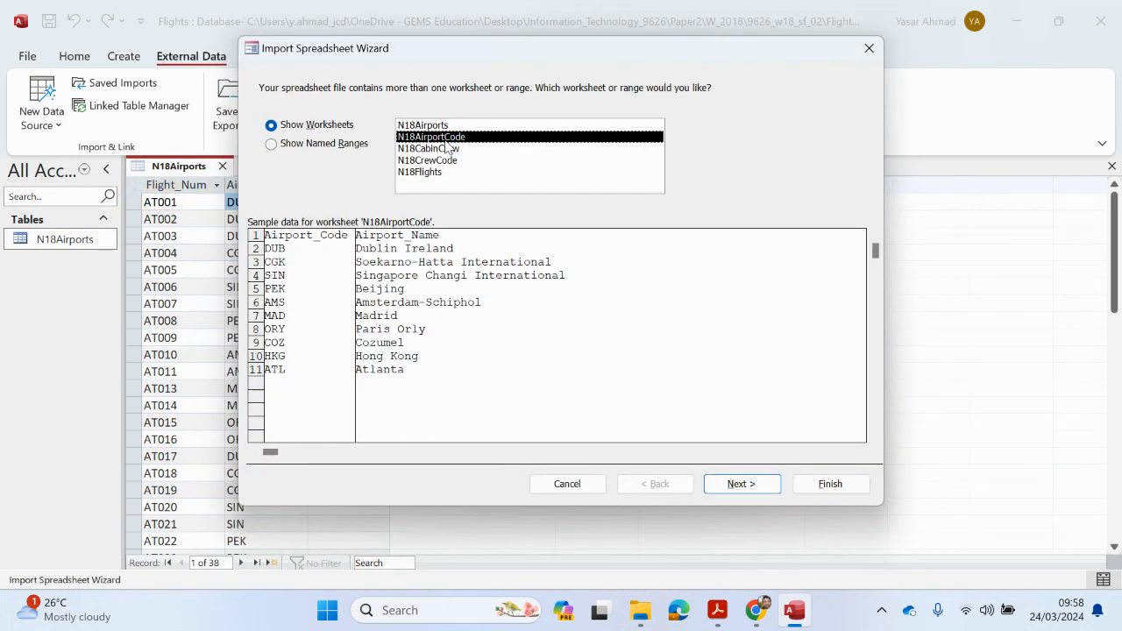
- Import N18AirportCode as a table using the first row as column headings and Airport_Code as primary key
{"action": "left_click", "coordinate": [741, 484]}
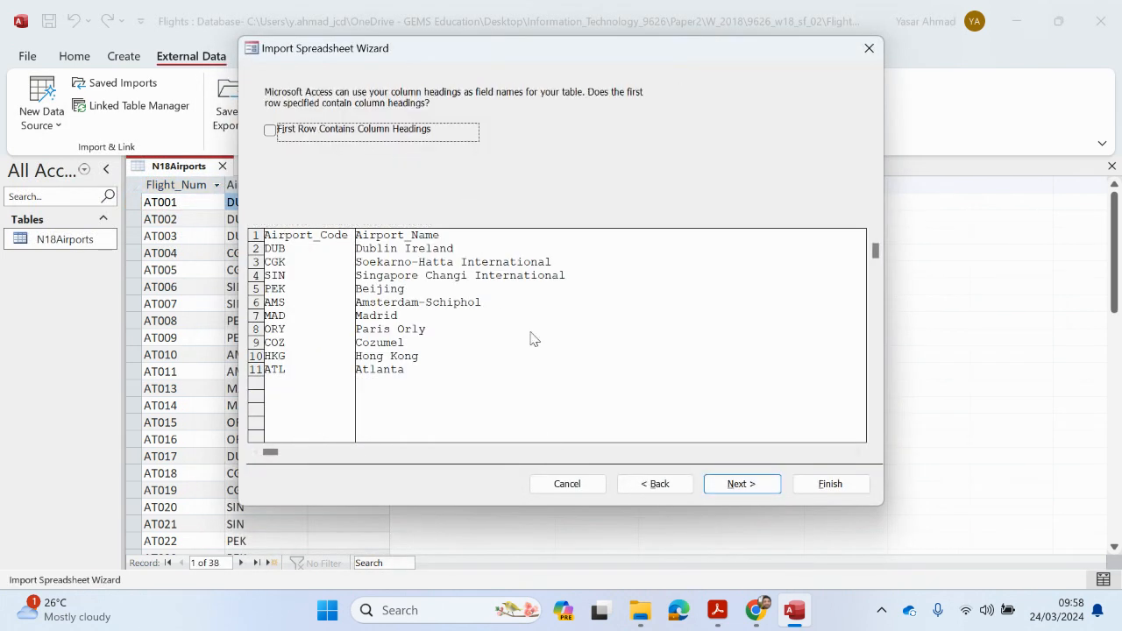
{"action": "left_click", "coordinate": [356, 134]}
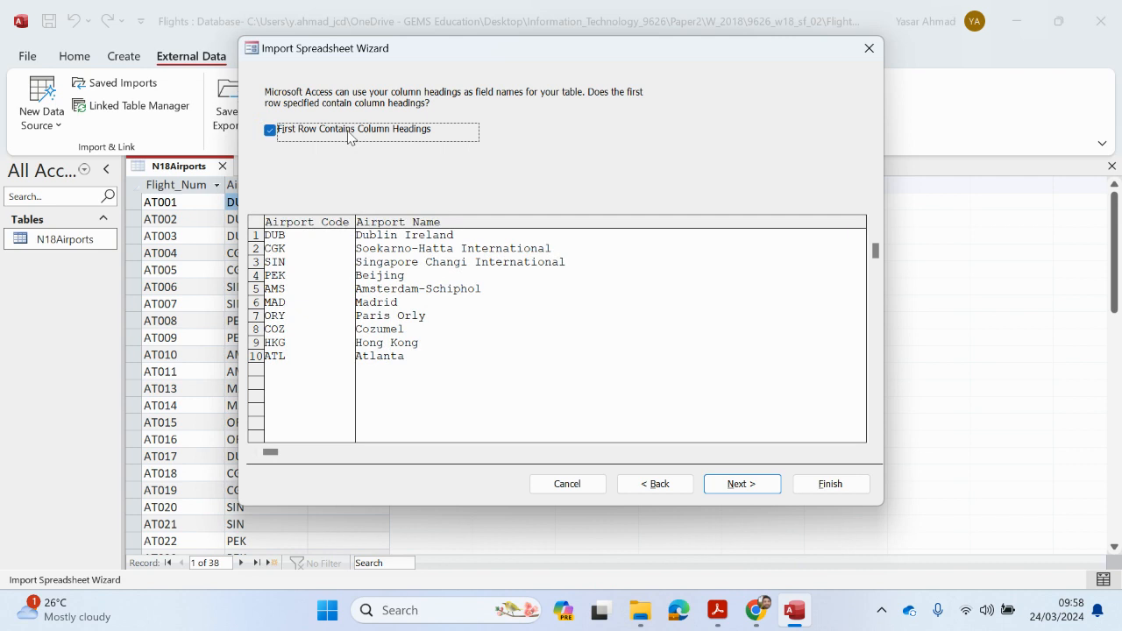
{"action": "left_click", "coordinate": [734, 487]}
{"action": "left_click", "coordinate": [735, 484]}
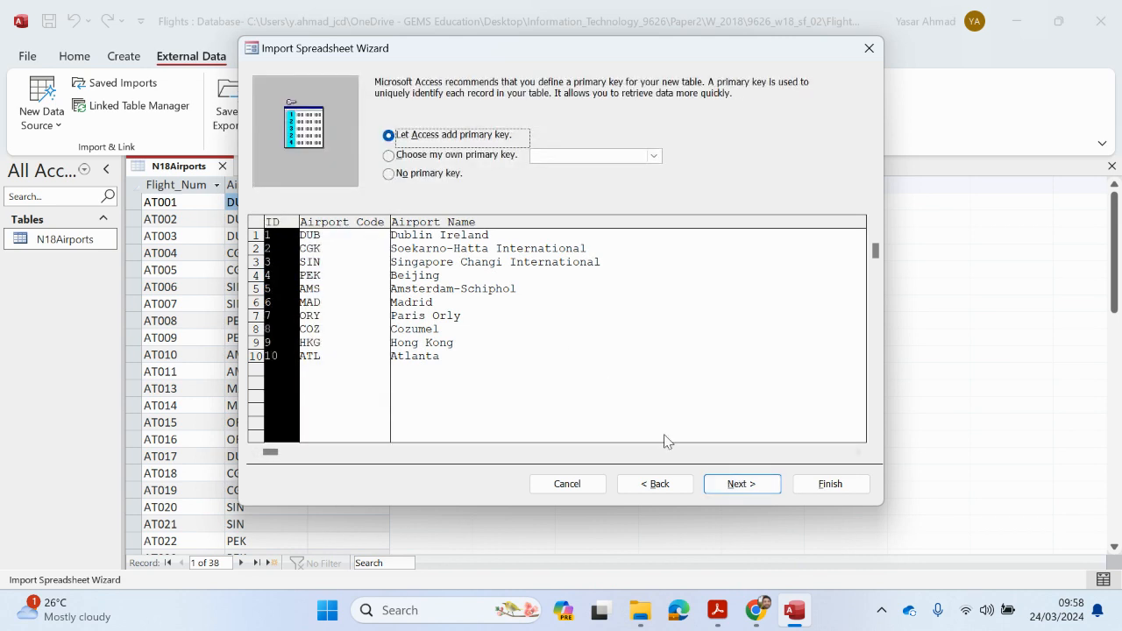
{"action": "left_click", "coordinate": [430, 155]}
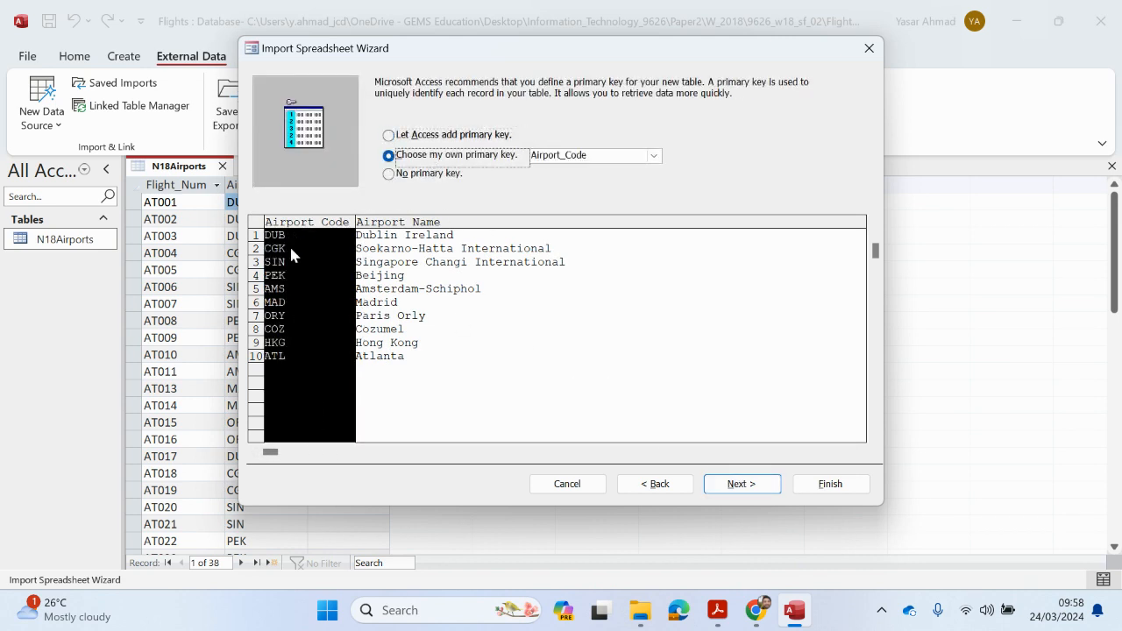
{"action": "left_click", "coordinate": [728, 491]}
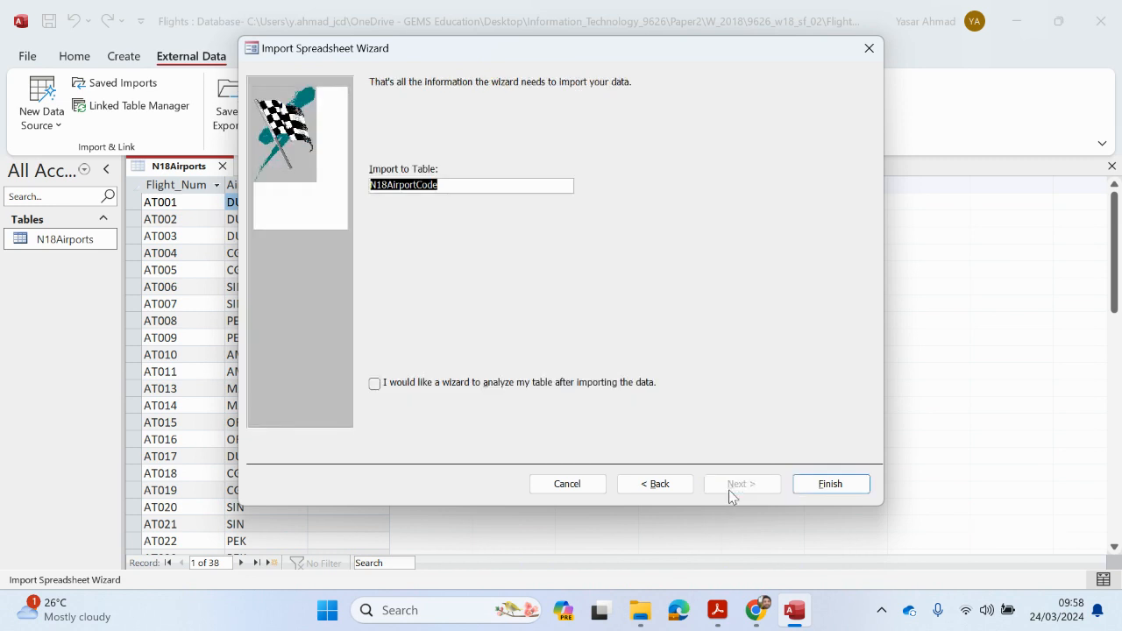
{"action": "left_click", "coordinate": [805, 482]}
{"action": "left_click", "coordinate": [824, 511]}
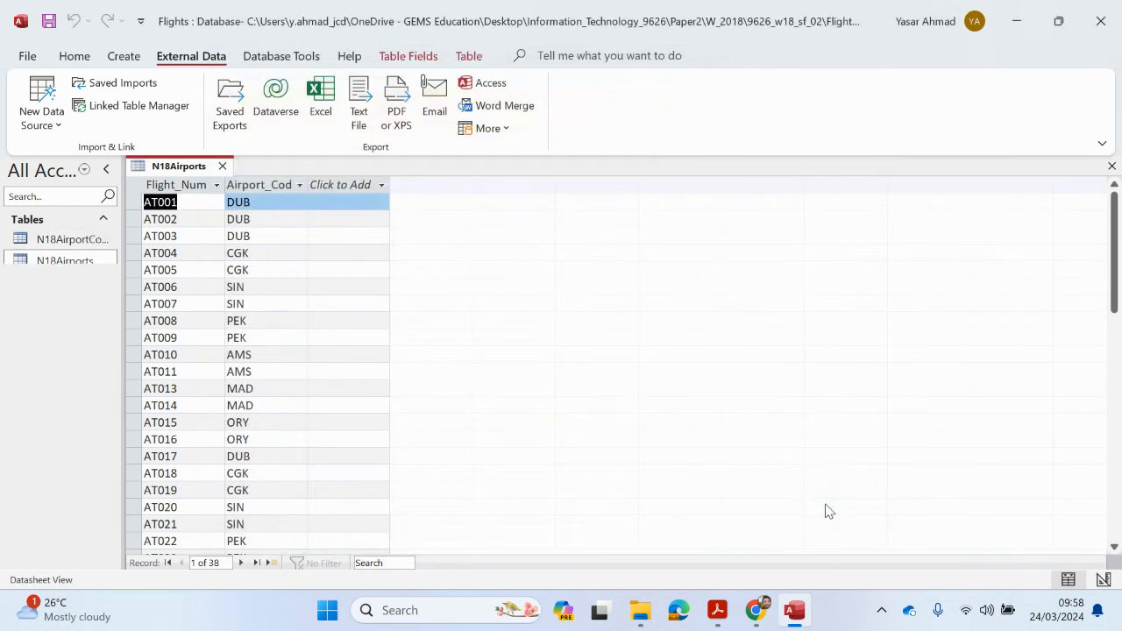
- Check the imported records in the N18AirportCode table and close both open tables
{"action": "double_click", "coordinate": [90, 241]}
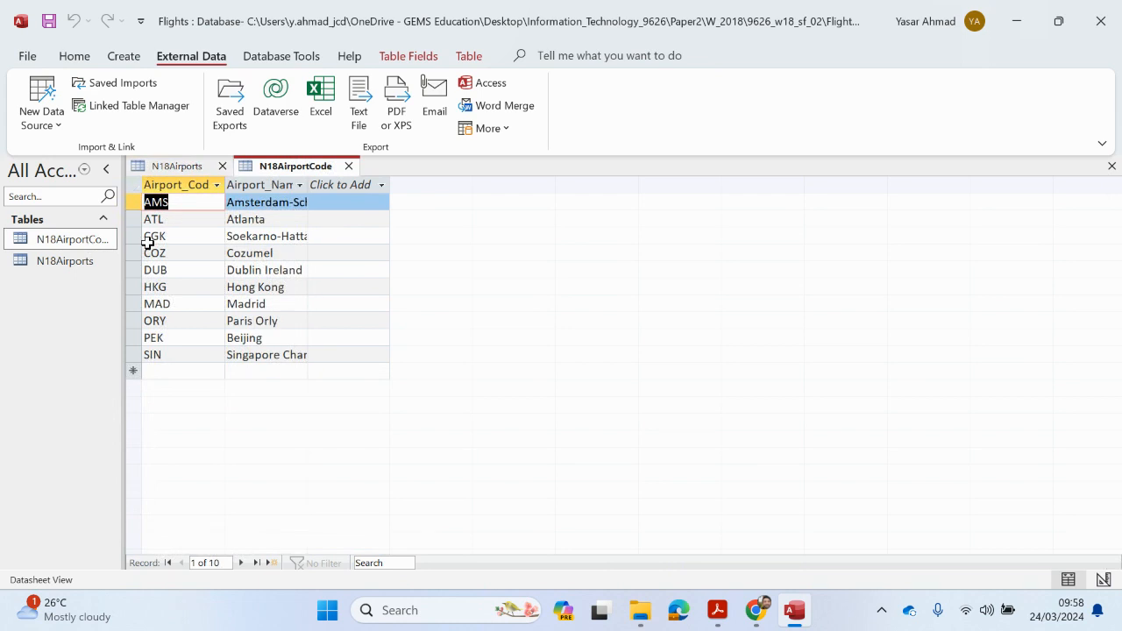
{"action": "left_click", "coordinate": [221, 167]}
{"action": "left_click", "coordinate": [241, 166]}
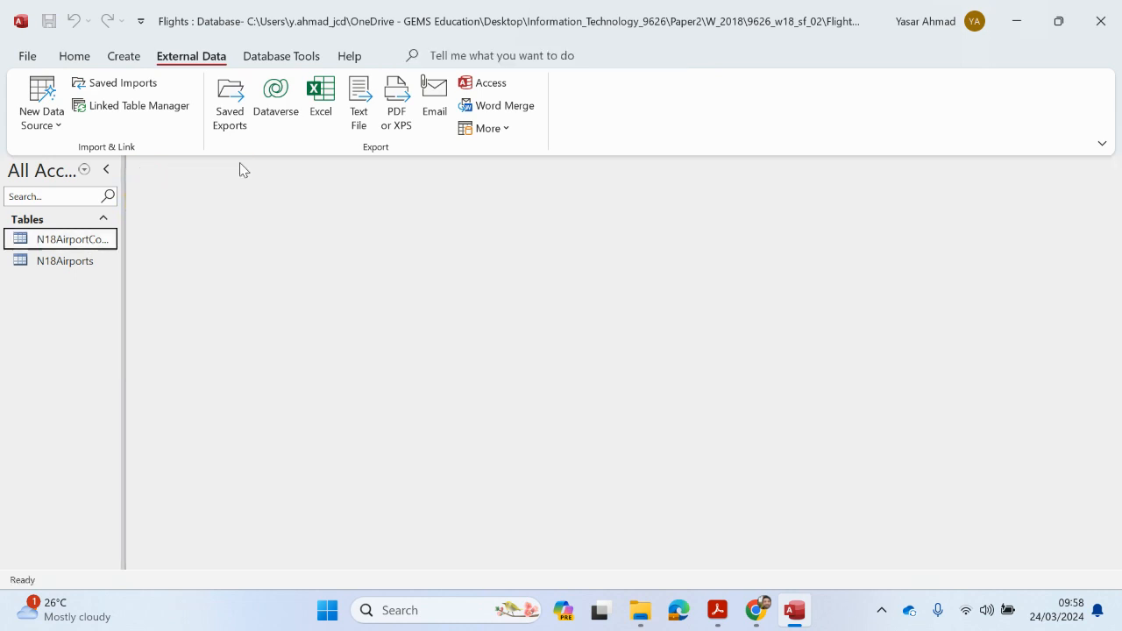
- Start a further import into a new table from the All_Data workbook and choose the N18CabinCrew worksheet
{"action": "left_click", "coordinate": [56, 121]}
{"action": "mouse_move", "coordinate": [112, 175]}
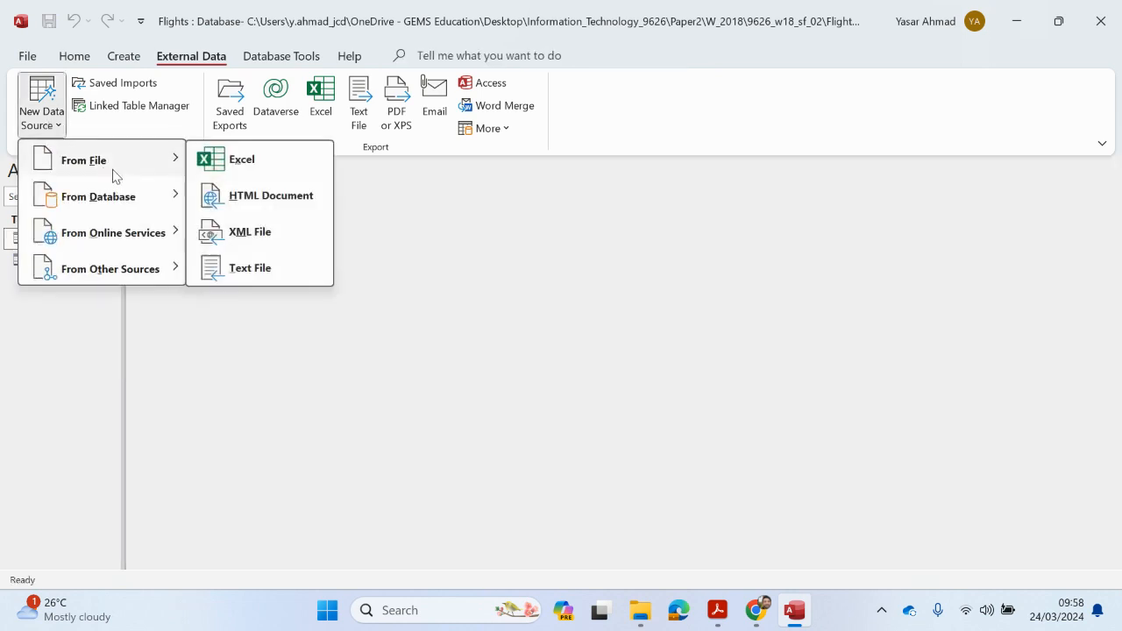
{"action": "left_click", "coordinate": [210, 160]}
{"action": "left_click", "coordinate": [800, 182]}
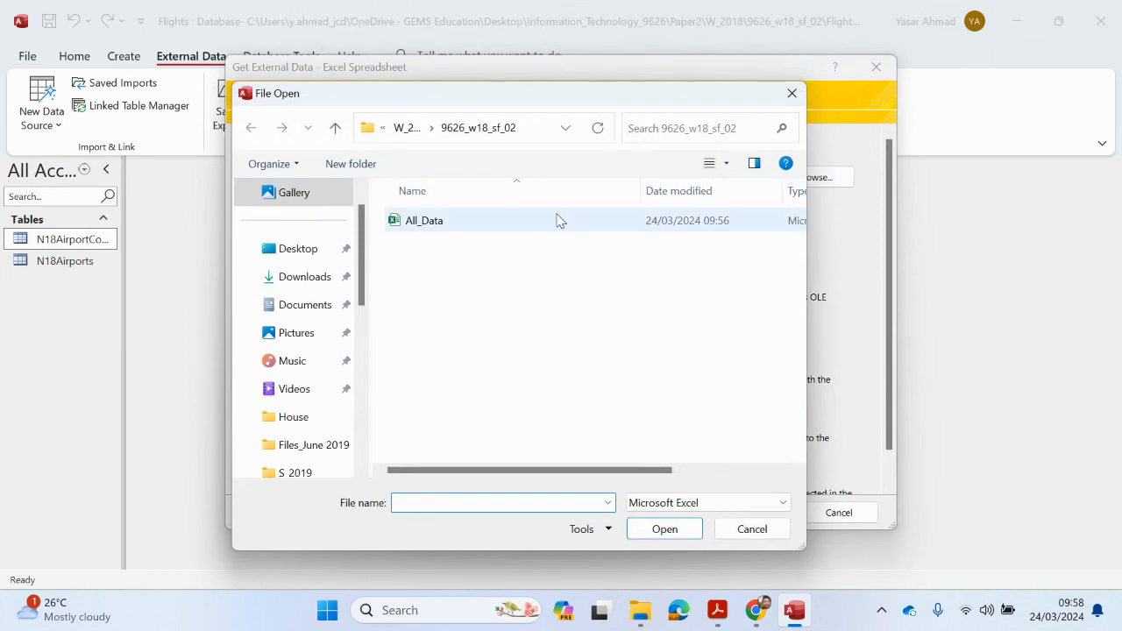
{"action": "double_click", "coordinate": [493, 219]}
{"action": "left_click", "coordinate": [729, 506]}
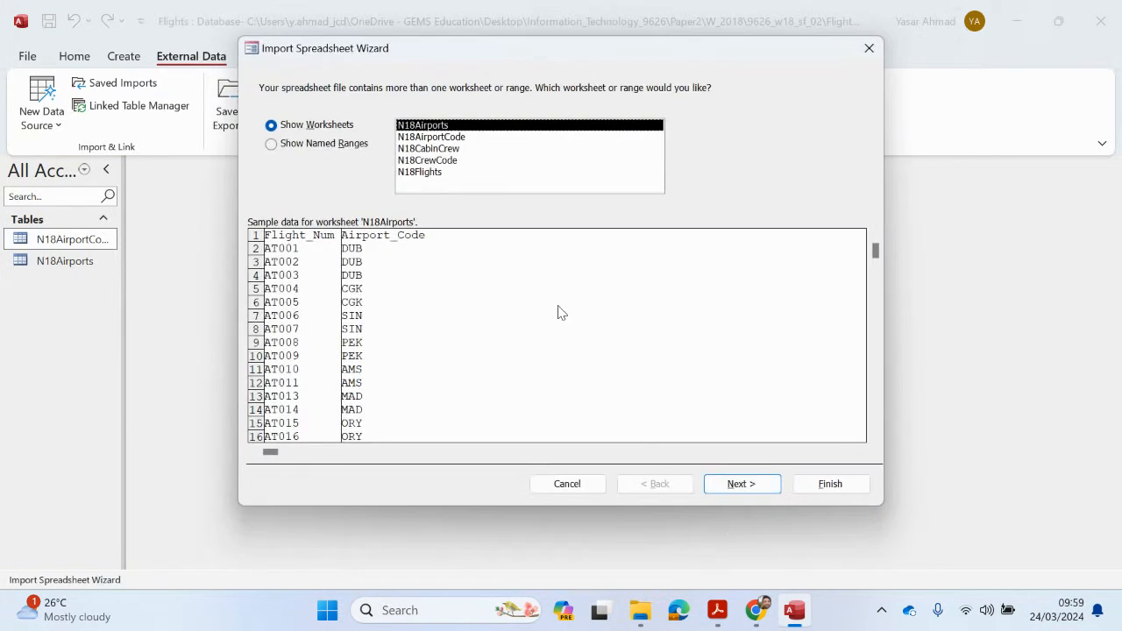
{"action": "left_click", "coordinate": [463, 149]}
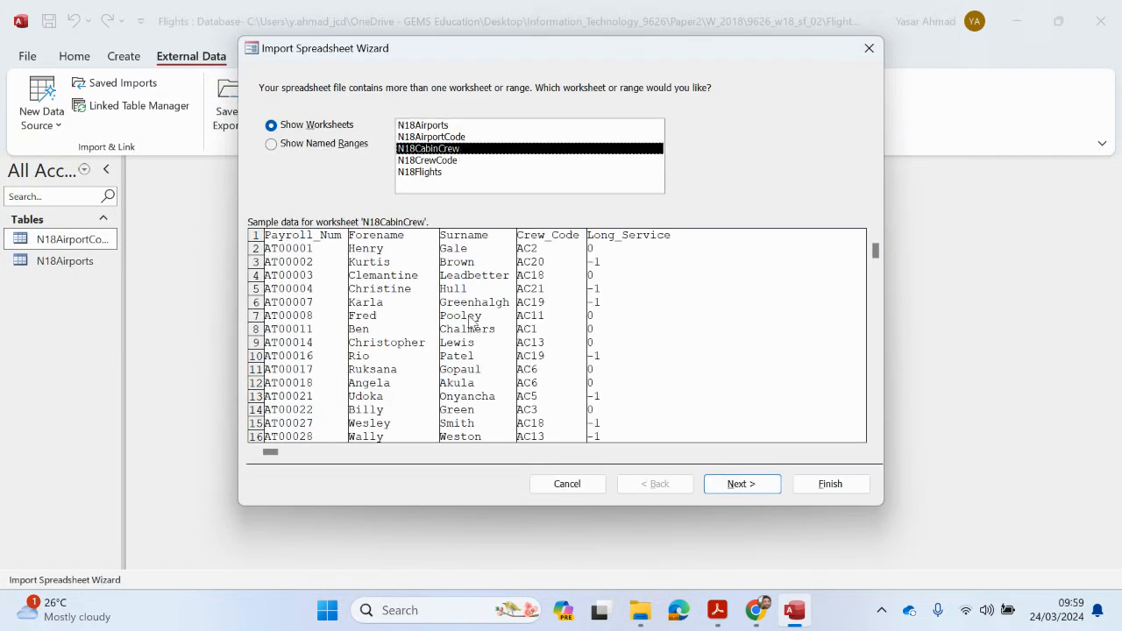
- Import N18CabinCrew as a table using the first row as column headings and Payroll_Num as primary key
{"action": "left_click", "coordinate": [743, 484]}
{"action": "left_click", "coordinate": [367, 130]}
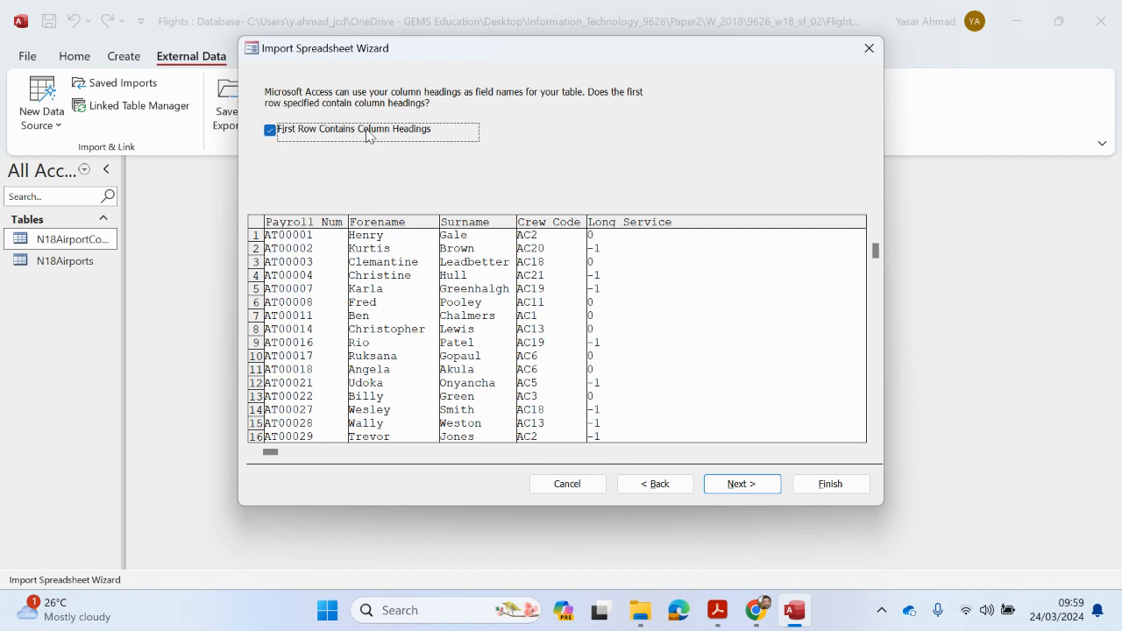
{"action": "left_click", "coordinate": [729, 485]}
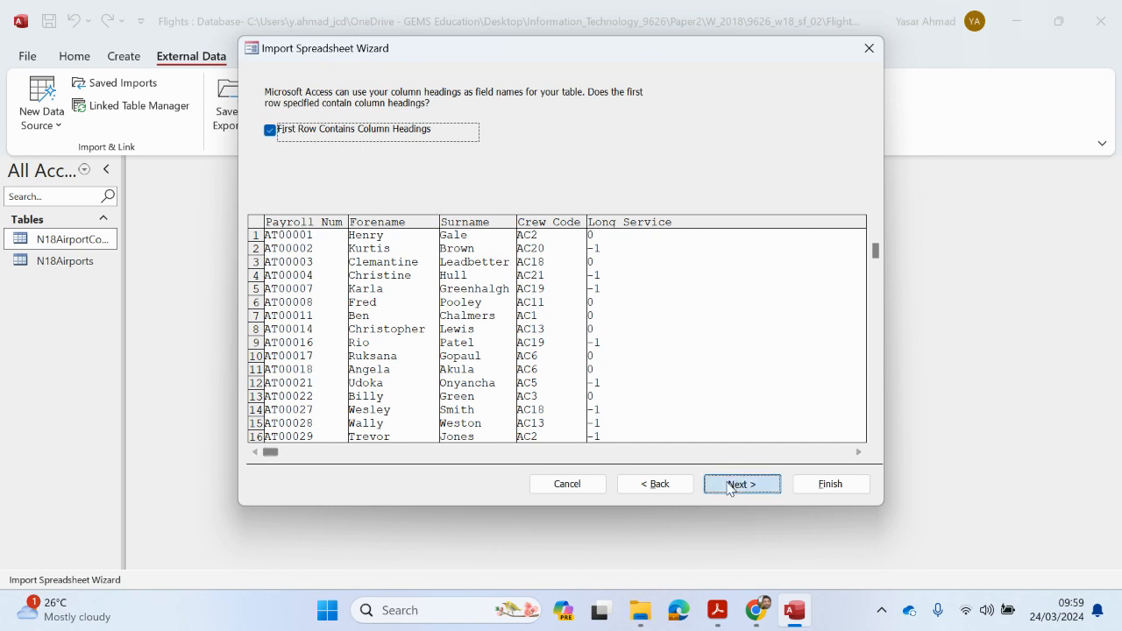
{"action": "left_click", "coordinate": [727, 487]}
{"action": "left_click", "coordinate": [440, 157]}
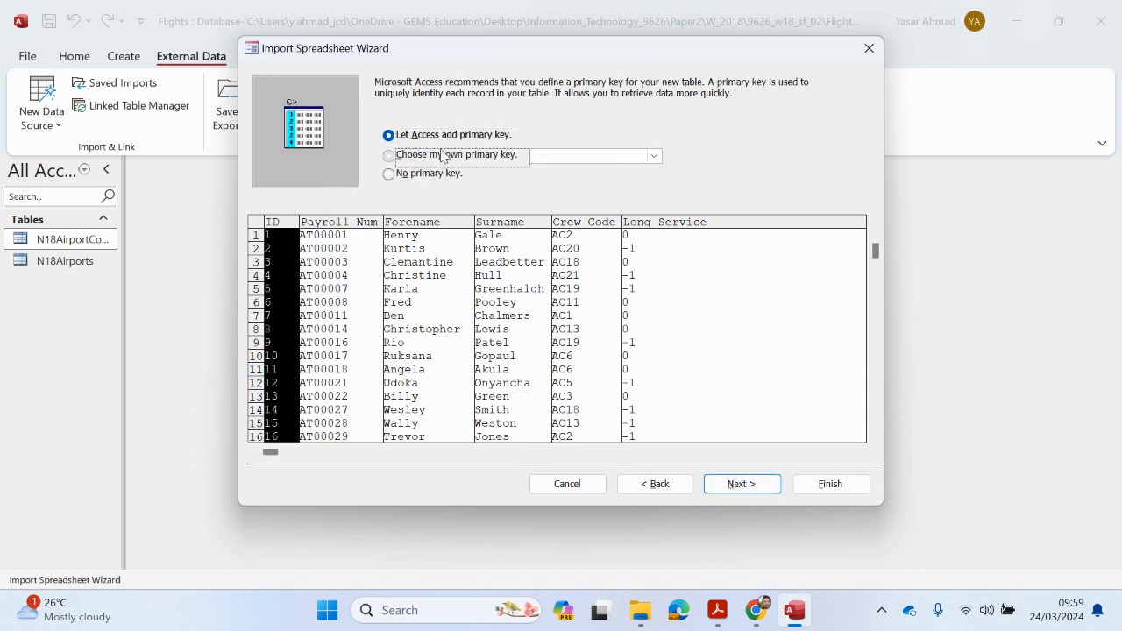
{"action": "left_click", "coordinate": [741, 487]}
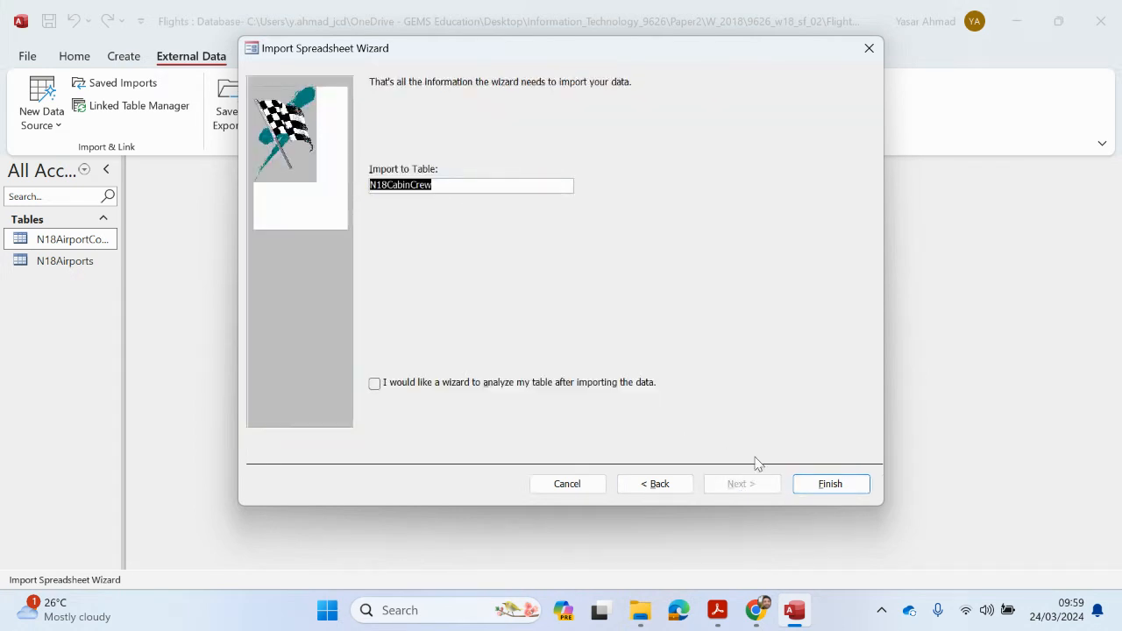
{"action": "left_click", "coordinate": [815, 485]}
{"action": "left_click", "coordinate": [832, 513]}
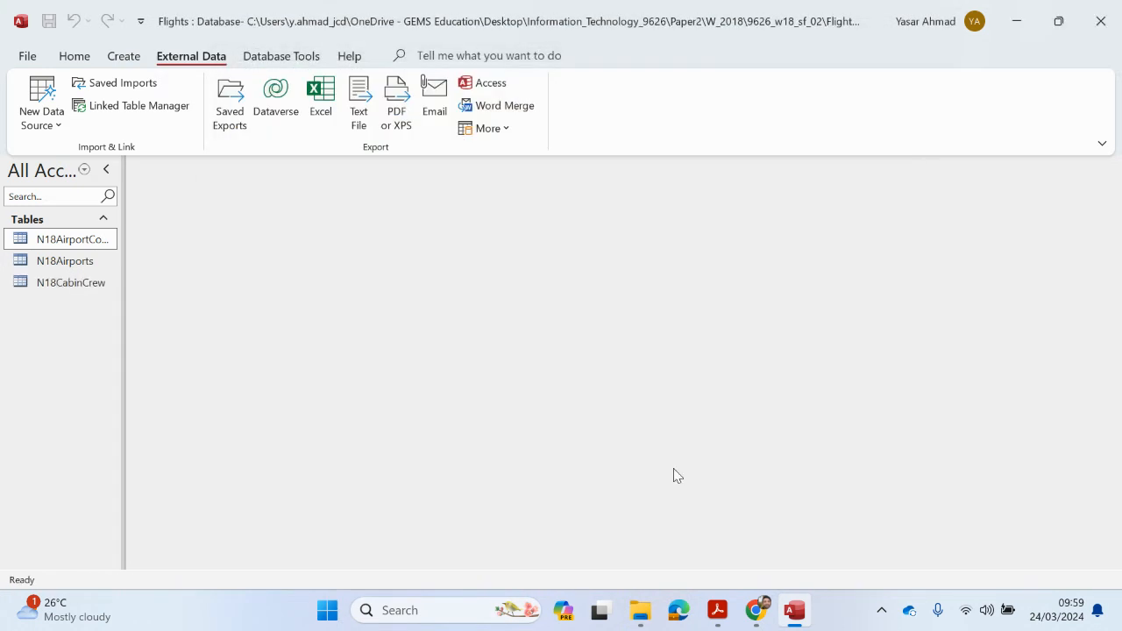
- Widen the object list, check the Long_Service column in the N18CabinCrew table, and close the table
{"action": "left_click_drag", "start_coordinate": [125, 284], "coordinate": [183, 288]}
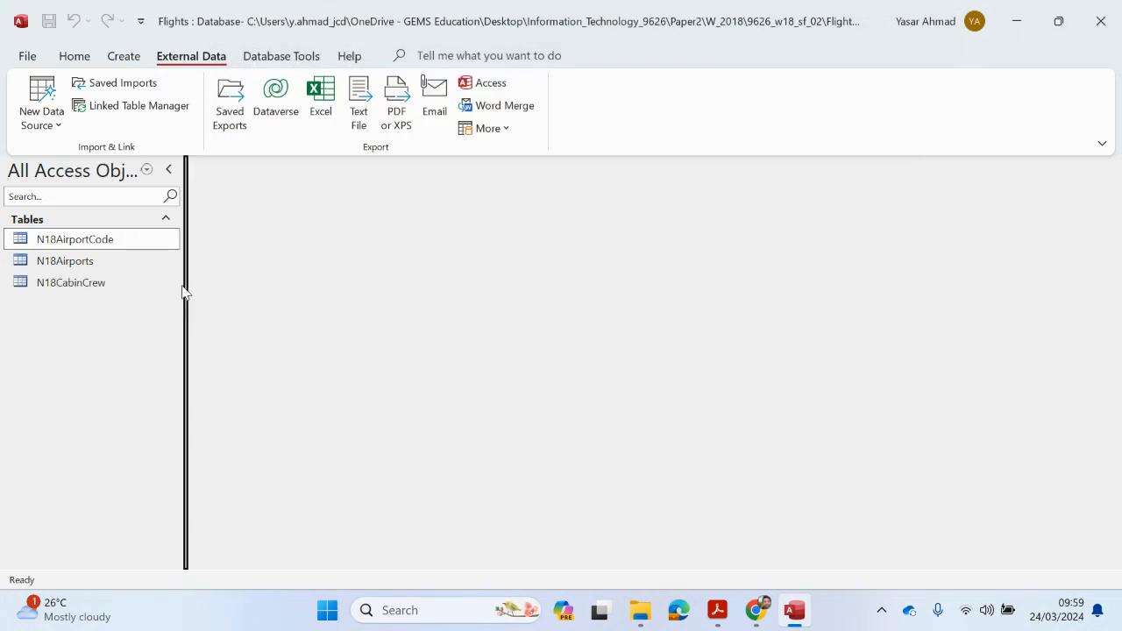
{"action": "double_click", "coordinate": [111, 284]}
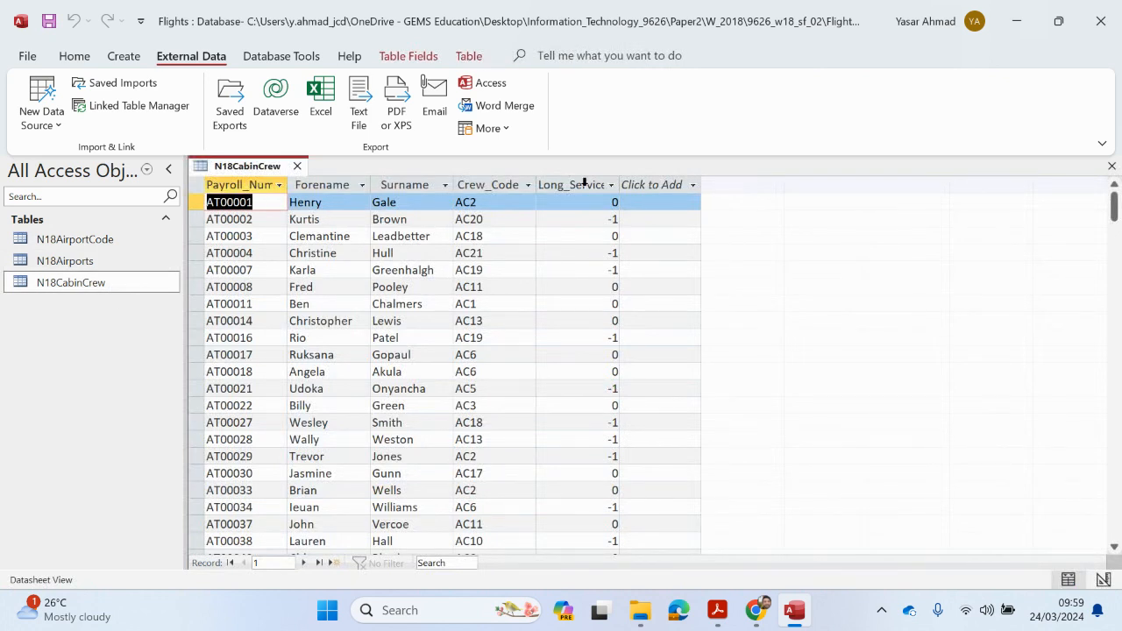
{"action": "left_click", "coordinate": [584, 182]}
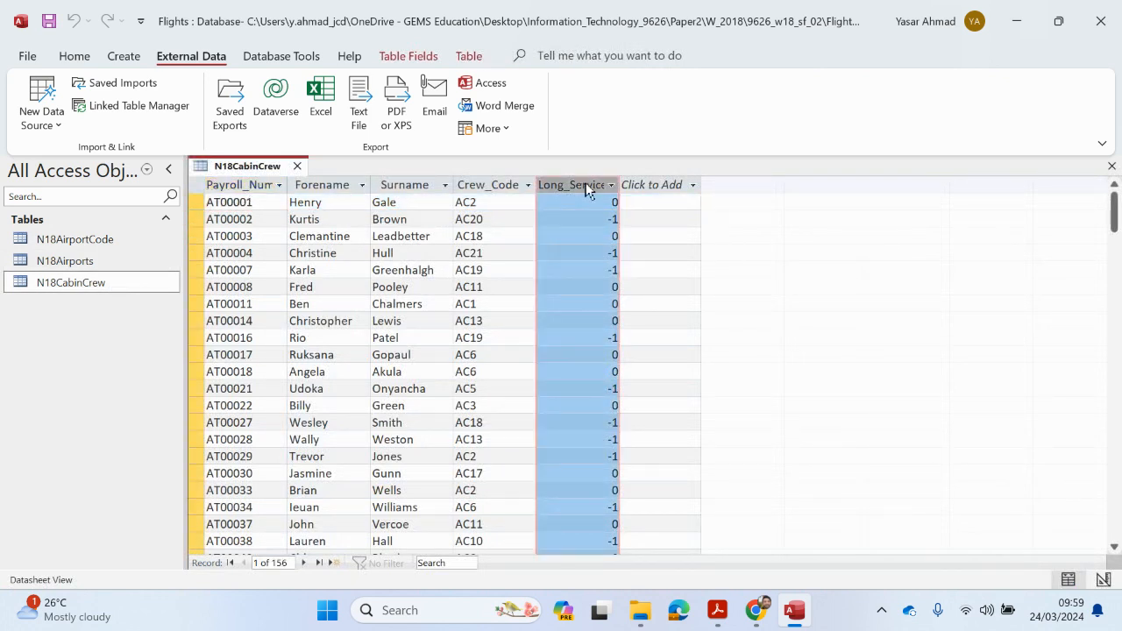
{"action": "left_click", "coordinate": [297, 166]}
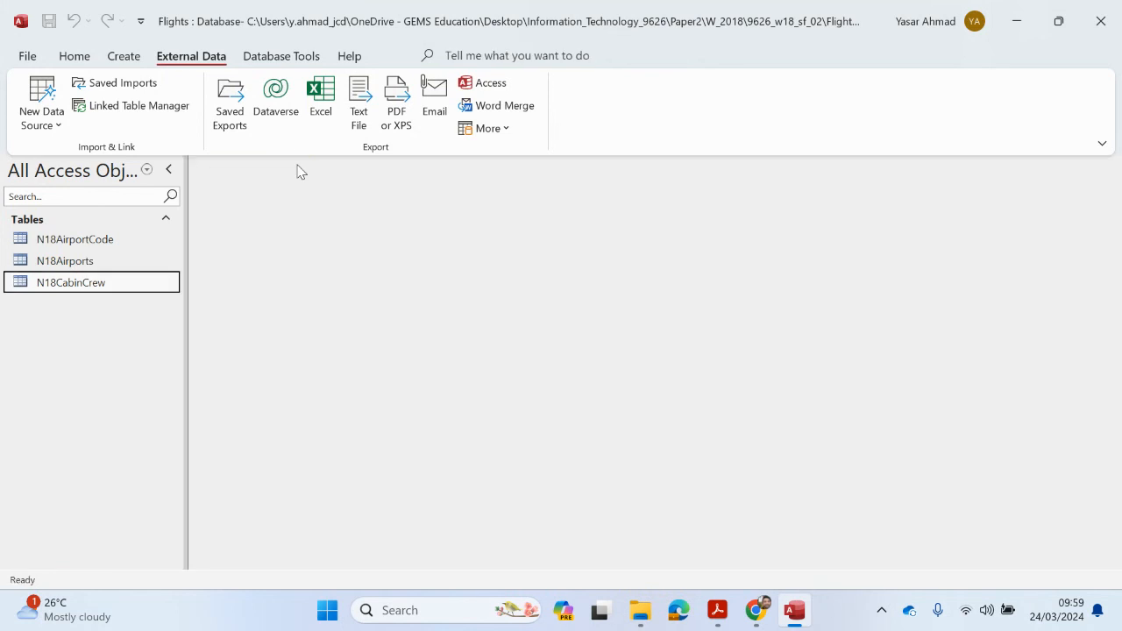
- Delete the N18CabinCrew table from the database
{"action": "right_click", "coordinate": [82, 282]}
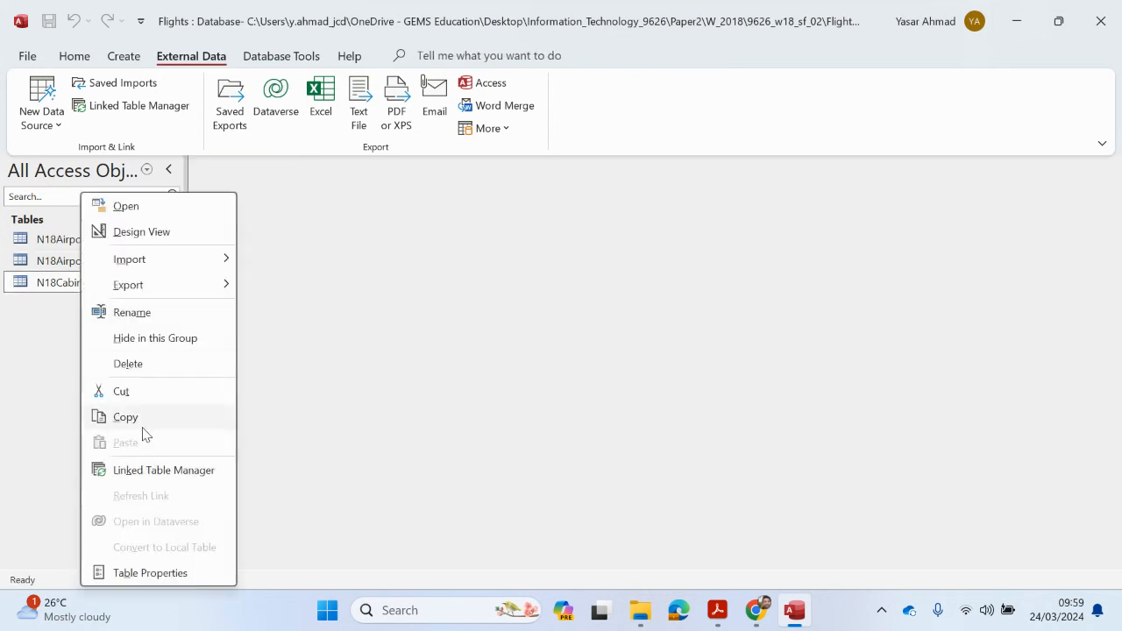
{"action": "left_click", "coordinate": [153, 371]}
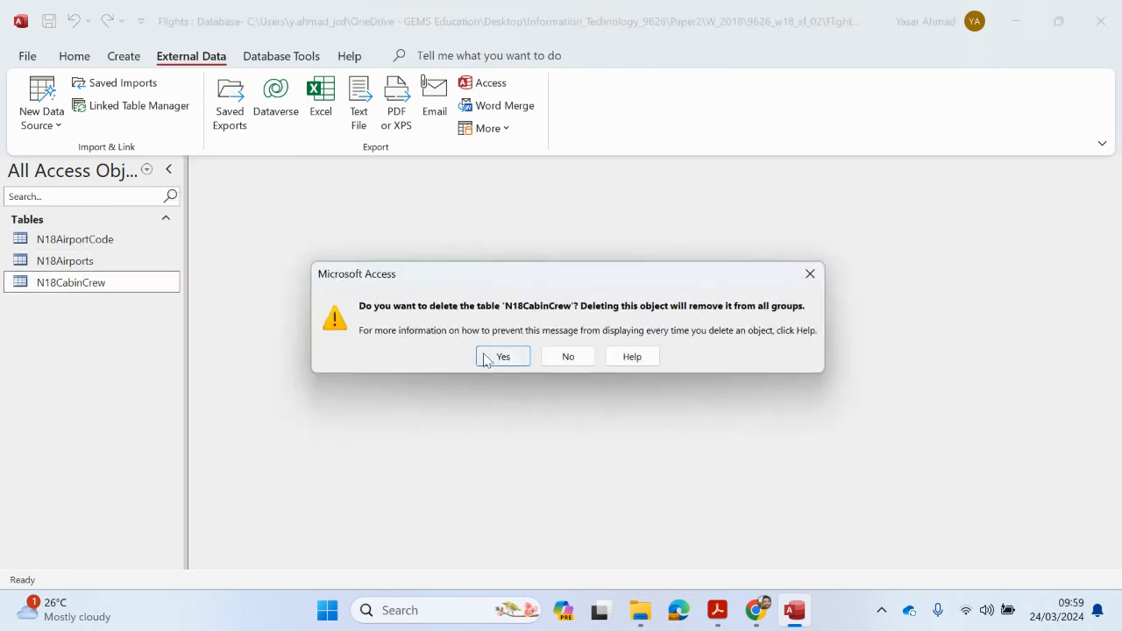
{"action": "left_click", "coordinate": [499, 356]}
- Start a new-table import from the All_Data Excel workbook and choose the N18CabinCrew worksheet
{"action": "left_click", "coordinate": [44, 123]}
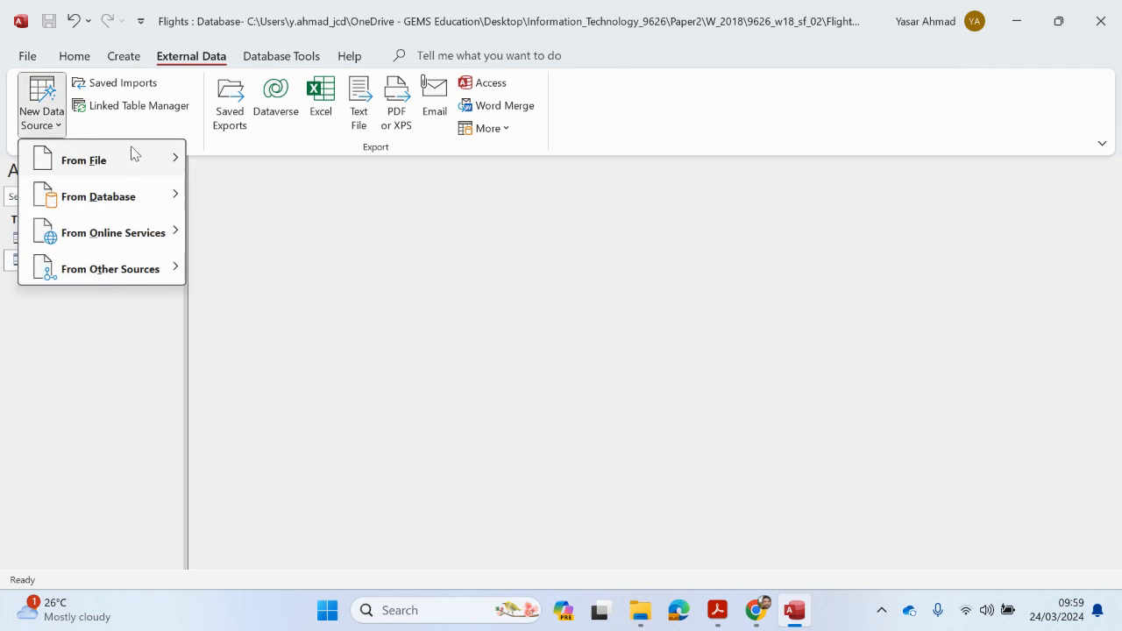
{"action": "mouse_move", "coordinate": [184, 156]}
{"action": "left_click", "coordinate": [236, 159]}
{"action": "left_click", "coordinate": [805, 182]}
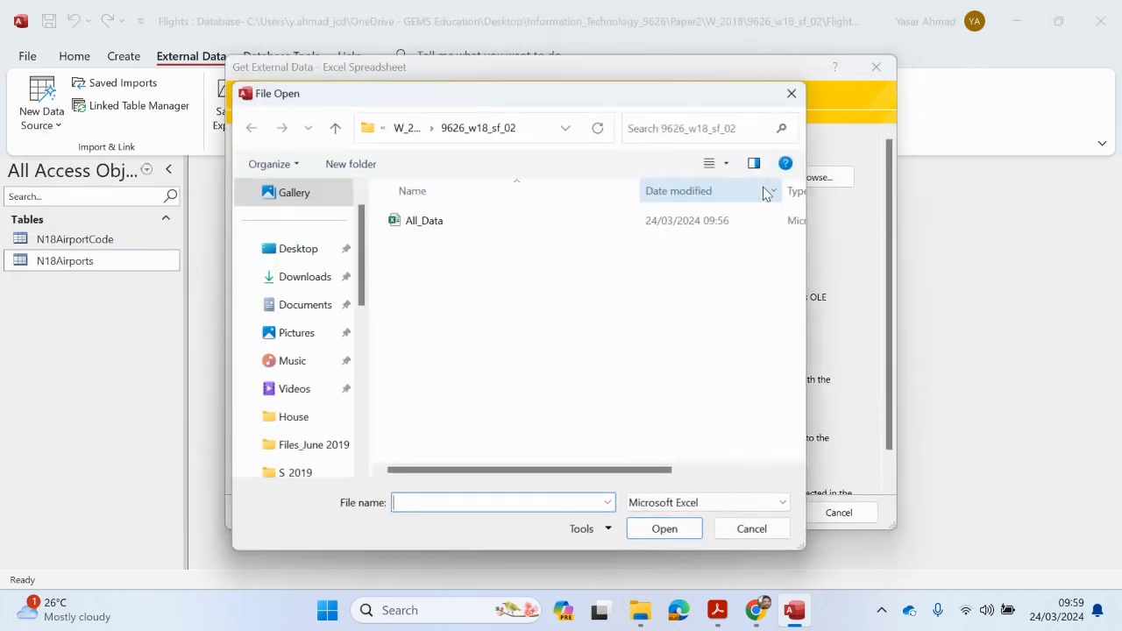
{"action": "double_click", "coordinate": [495, 215]}
{"action": "left_click", "coordinate": [746, 512]}
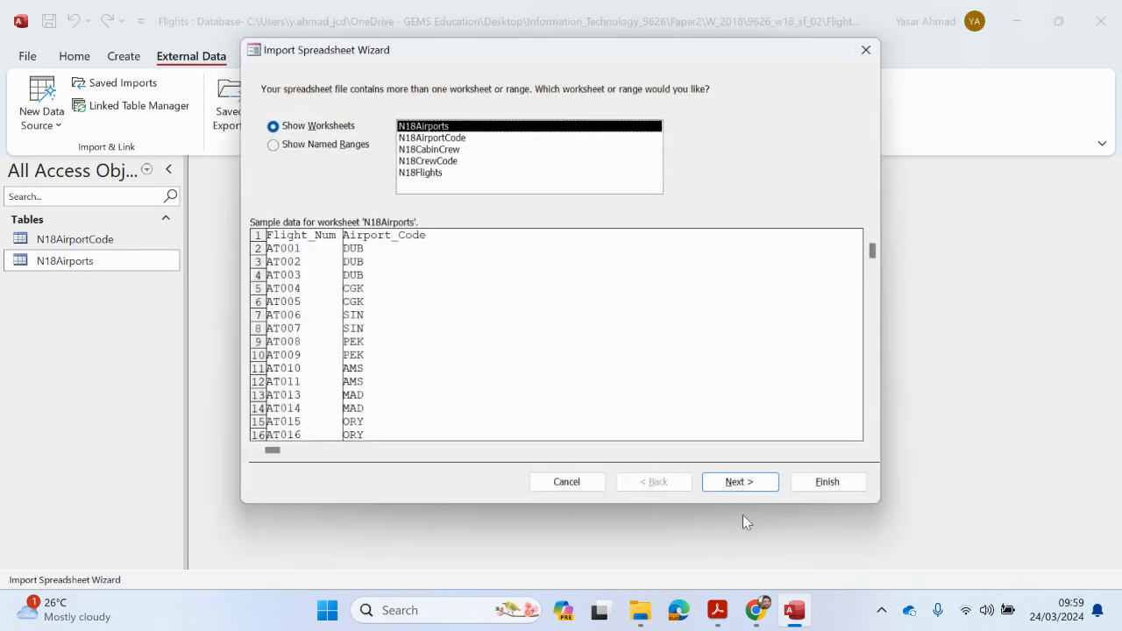
{"action": "left_click", "coordinate": [453, 150]}
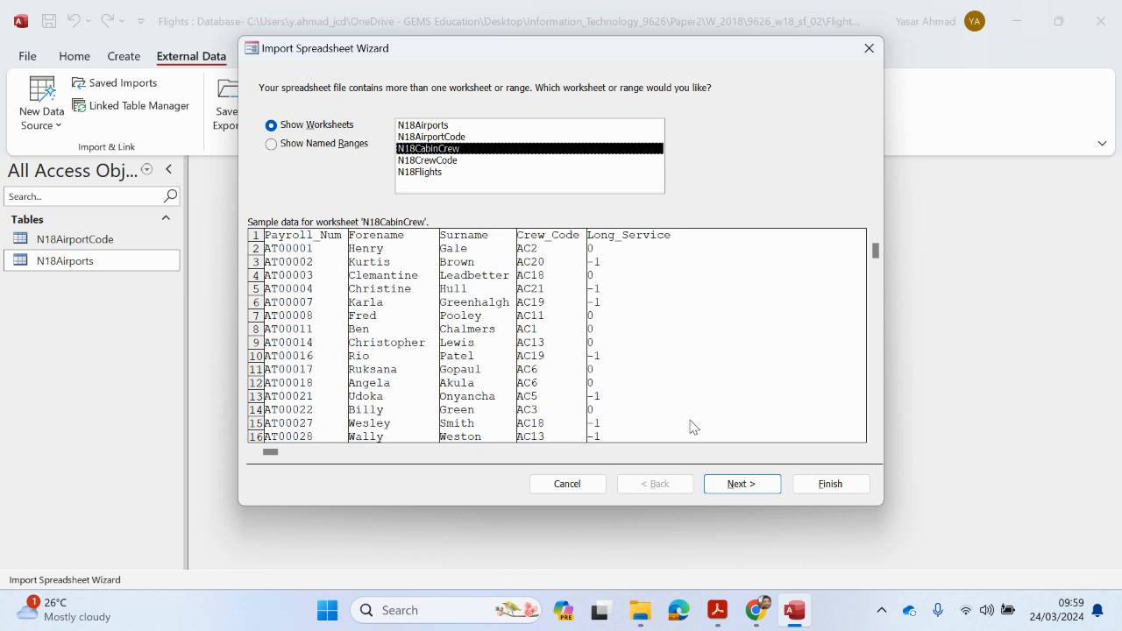
- Import N18CabinCrew with the first row as column headings and Payroll_Num as primary key, without saving the import steps
{"action": "left_click", "coordinate": [737, 482]}
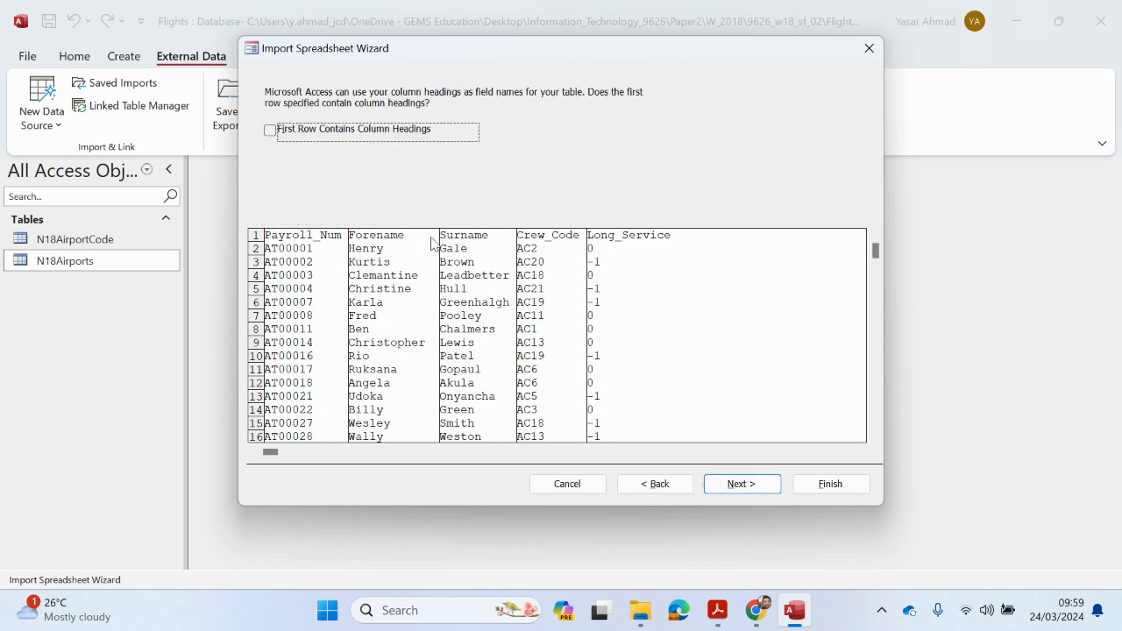
{"action": "left_click", "coordinate": [392, 137]}
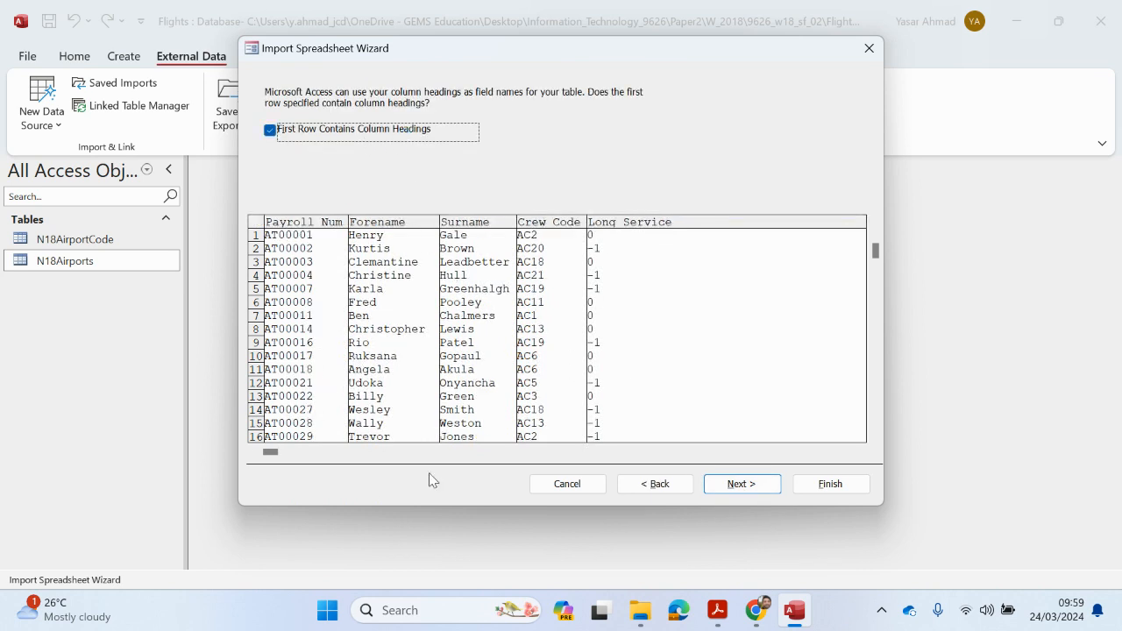
{"action": "left_click", "coordinate": [731, 476]}
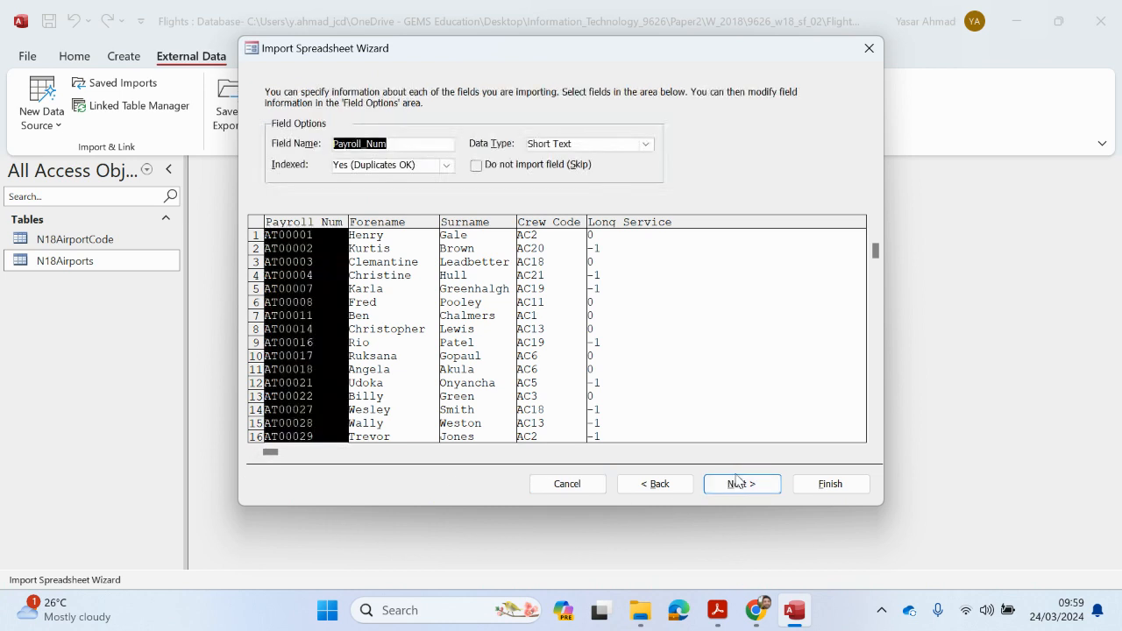
{"action": "left_click", "coordinate": [741, 483]}
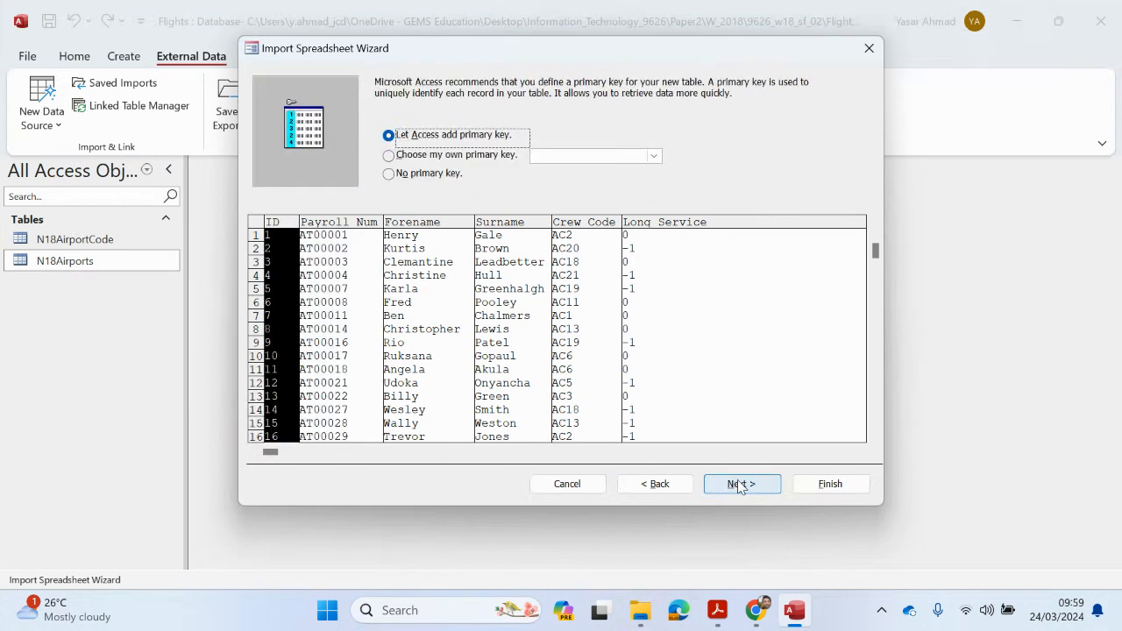
{"action": "left_click", "coordinate": [441, 159]}
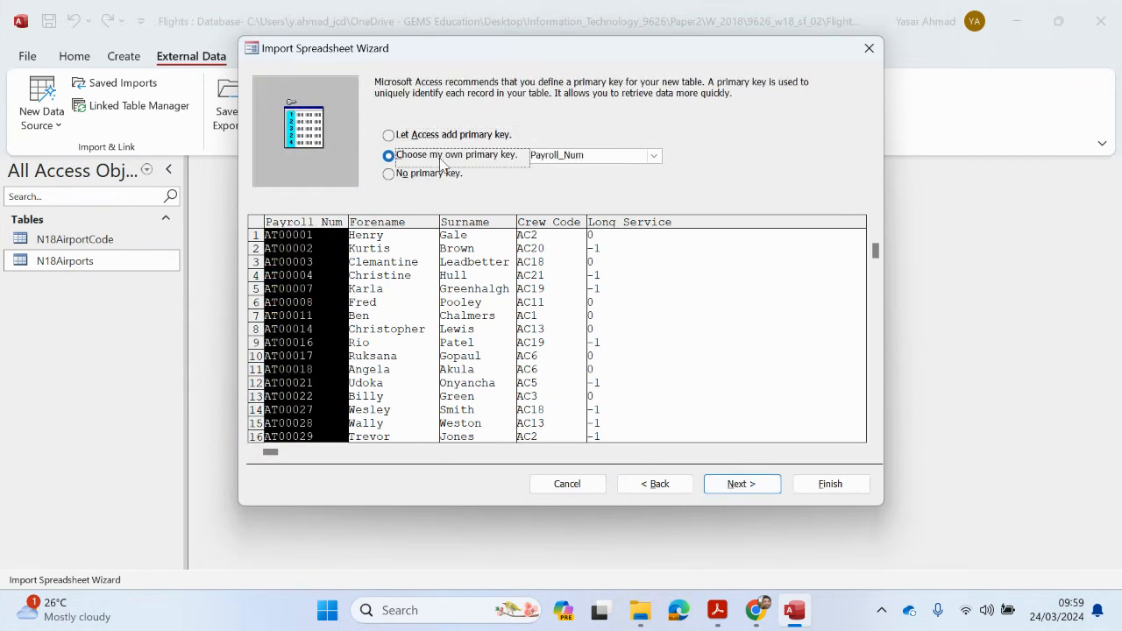
{"action": "left_click", "coordinate": [770, 477]}
{"action": "left_click", "coordinate": [835, 484]}
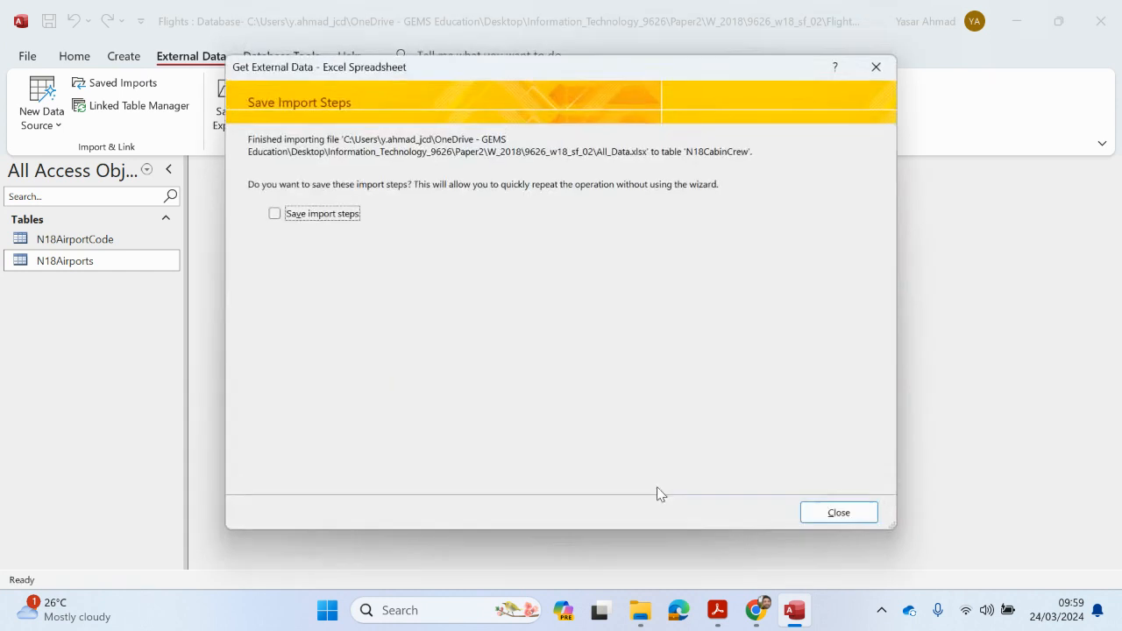
{"action": "left_click", "coordinate": [814, 512]}
- Open the N18CabinCrew table's design and set the Long_Service field's data type to Yes/No
{"action": "left_click", "coordinate": [76, 284]}
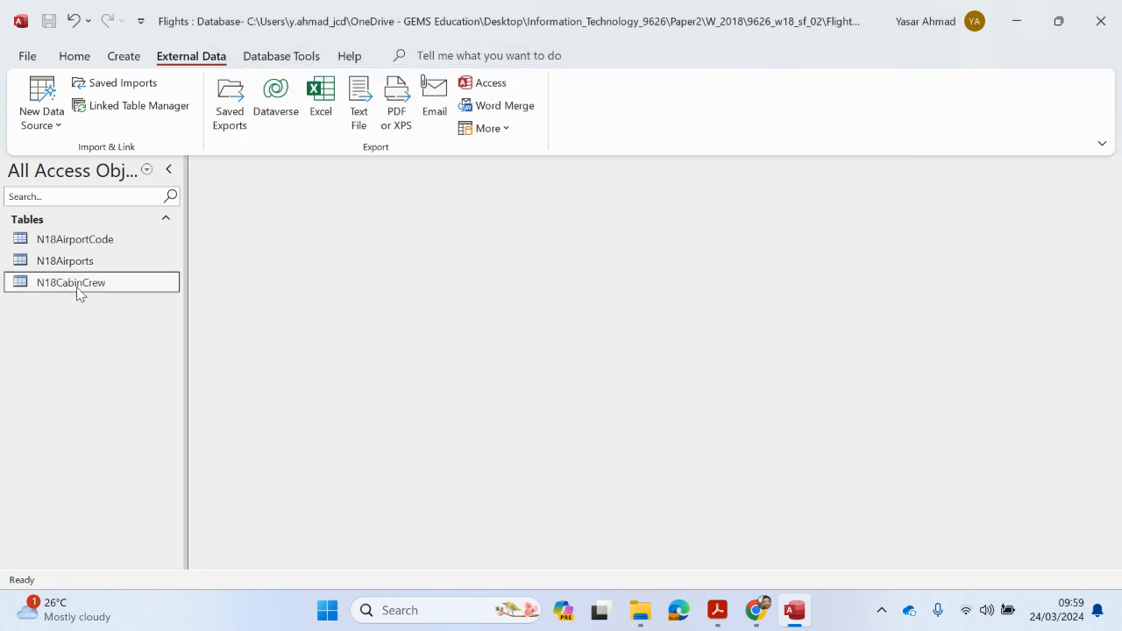
{"action": "double_click", "coordinate": [76, 287]}
{"action": "left_click", "coordinate": [74, 55]}
{"action": "left_click", "coordinate": [35, 103]}
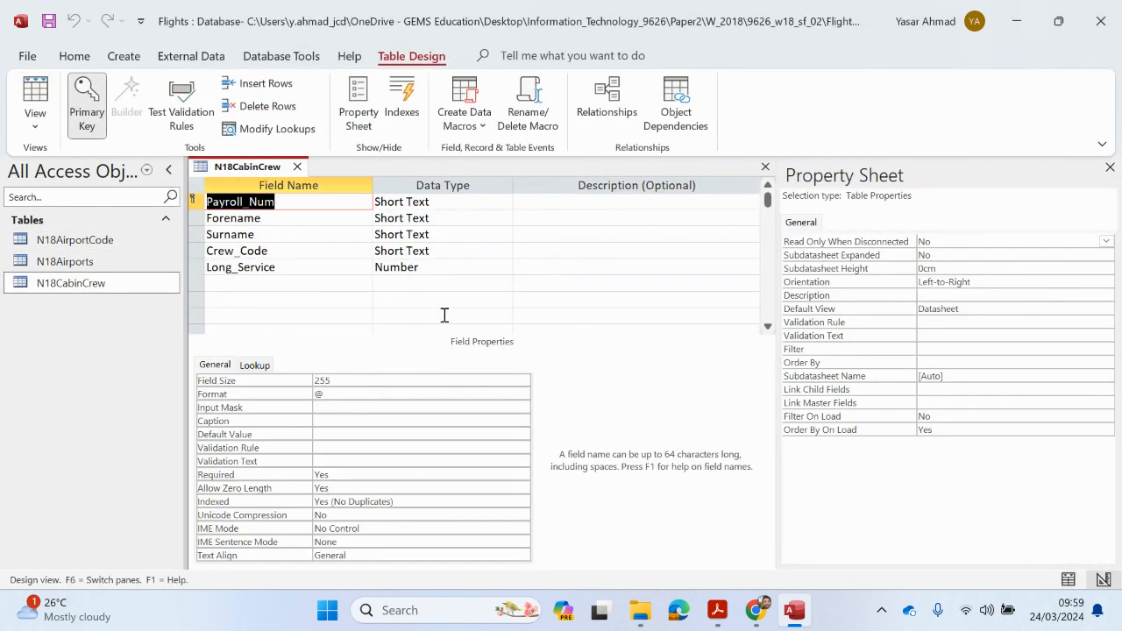
{"action": "left_click", "coordinate": [413, 269]}
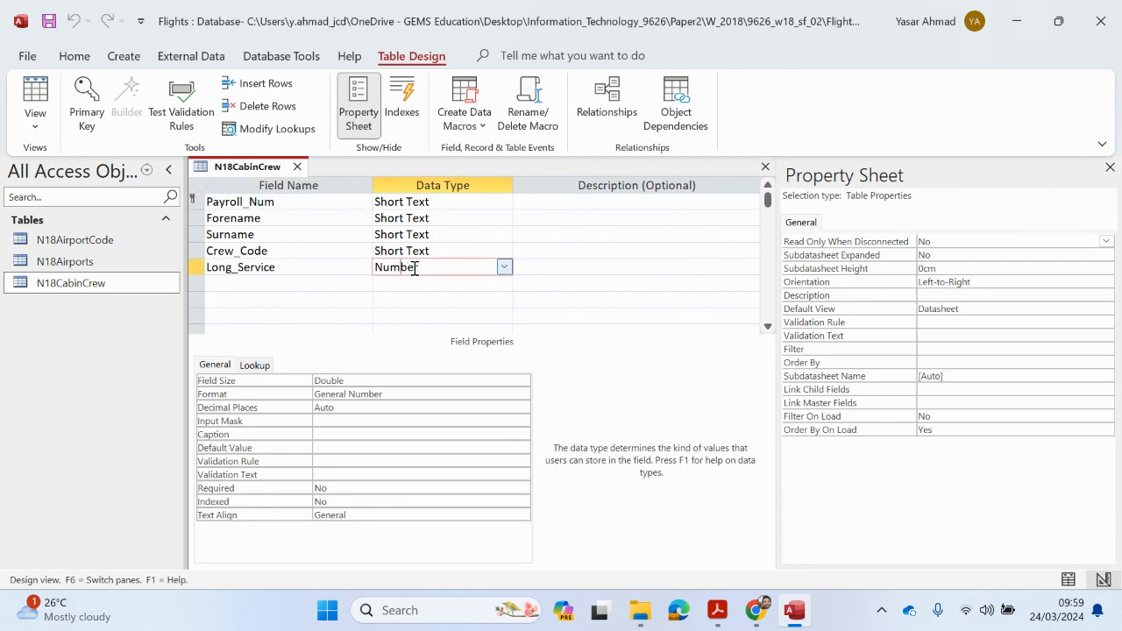
{"action": "left_click", "coordinate": [505, 269]}
{"action": "left_click", "coordinate": [426, 409]}
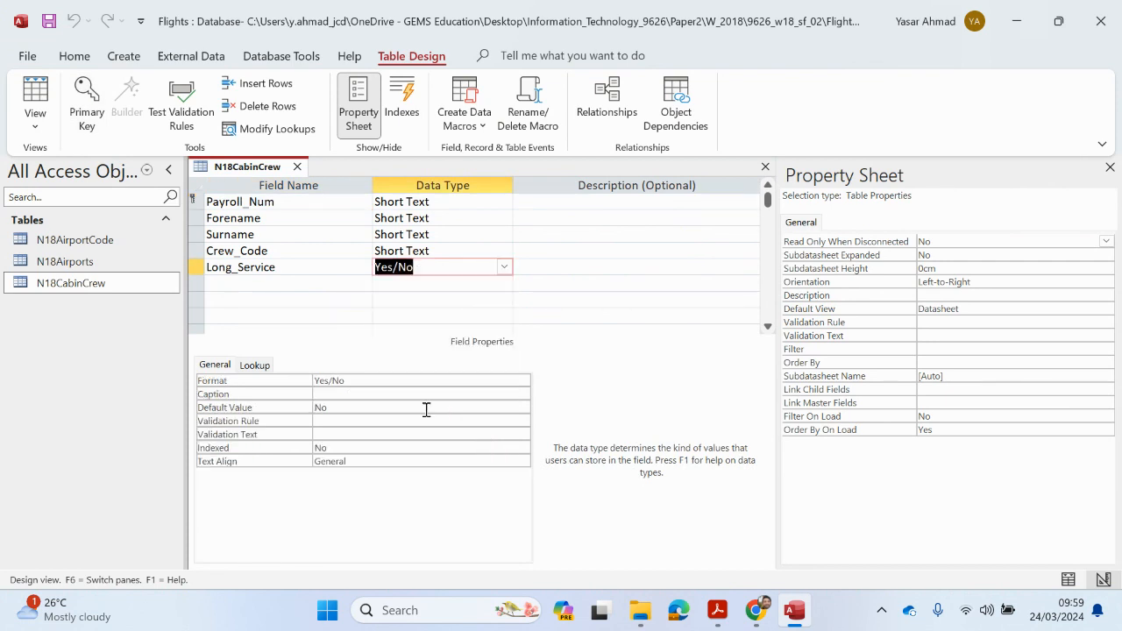
- Set the Long_Service field's display control to Text Box, save the table, check its records and close it
{"action": "left_click", "coordinate": [255, 365]}
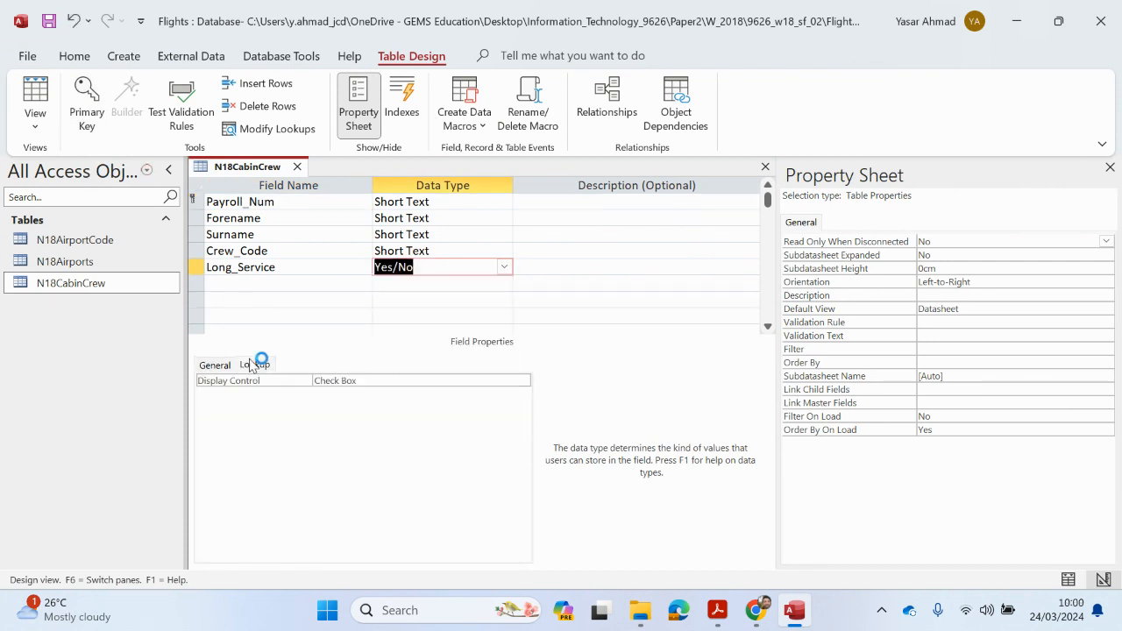
{"action": "left_click", "coordinate": [509, 383]}
{"action": "left_click", "coordinate": [522, 380]}
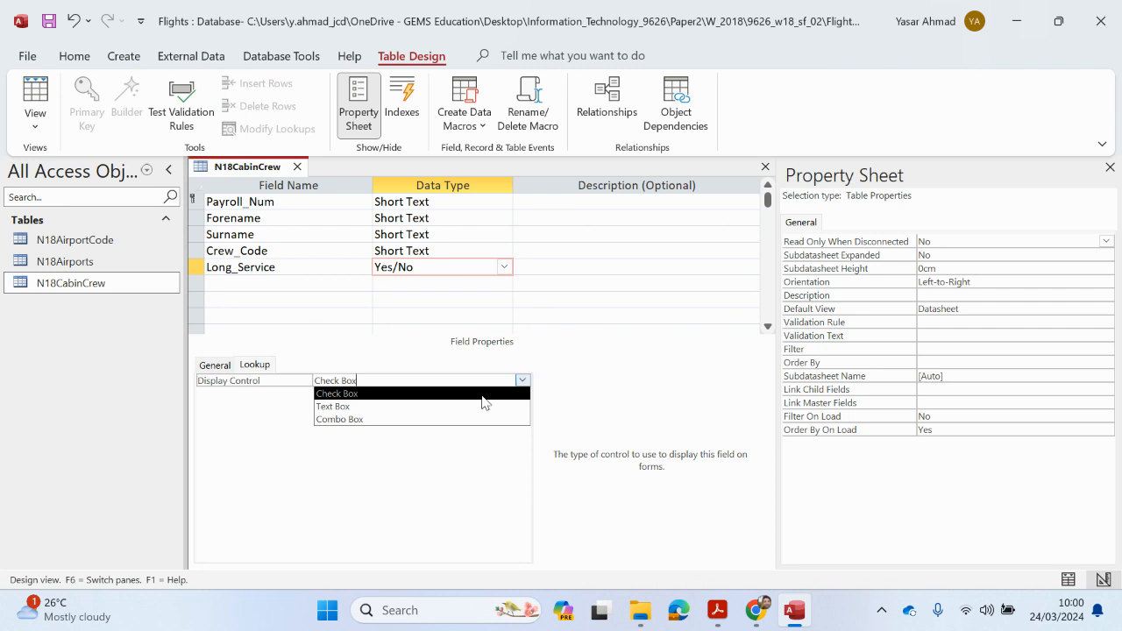
{"action": "left_click", "coordinate": [478, 406]}
{"action": "left_click", "coordinate": [36, 104]}
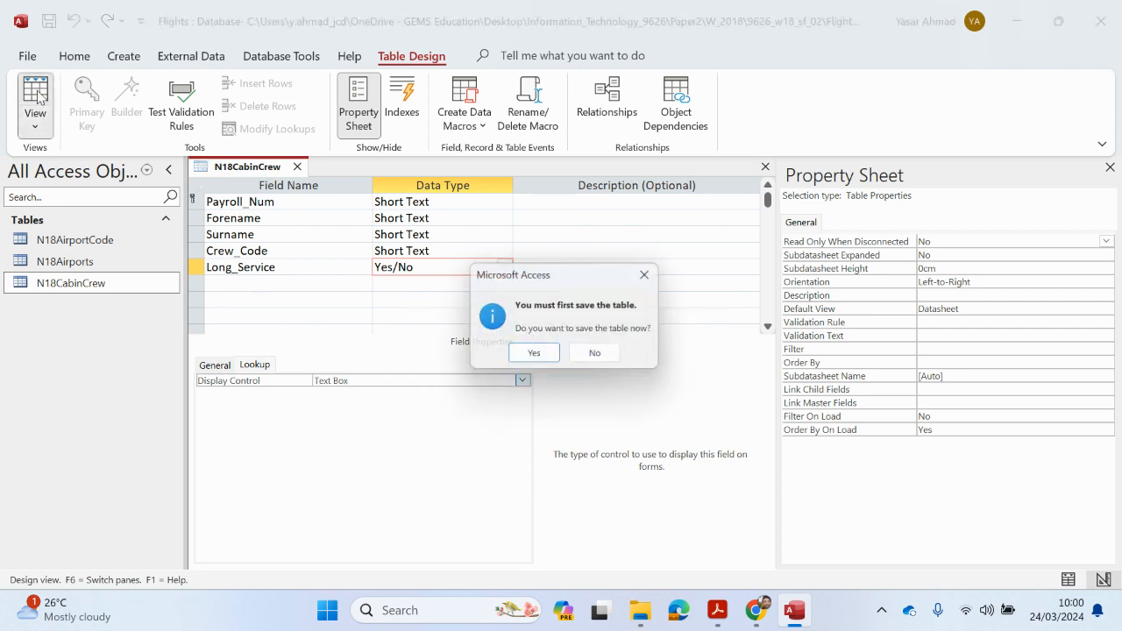
{"action": "left_click", "coordinate": [536, 358]}
{"action": "left_click", "coordinate": [534, 361]}
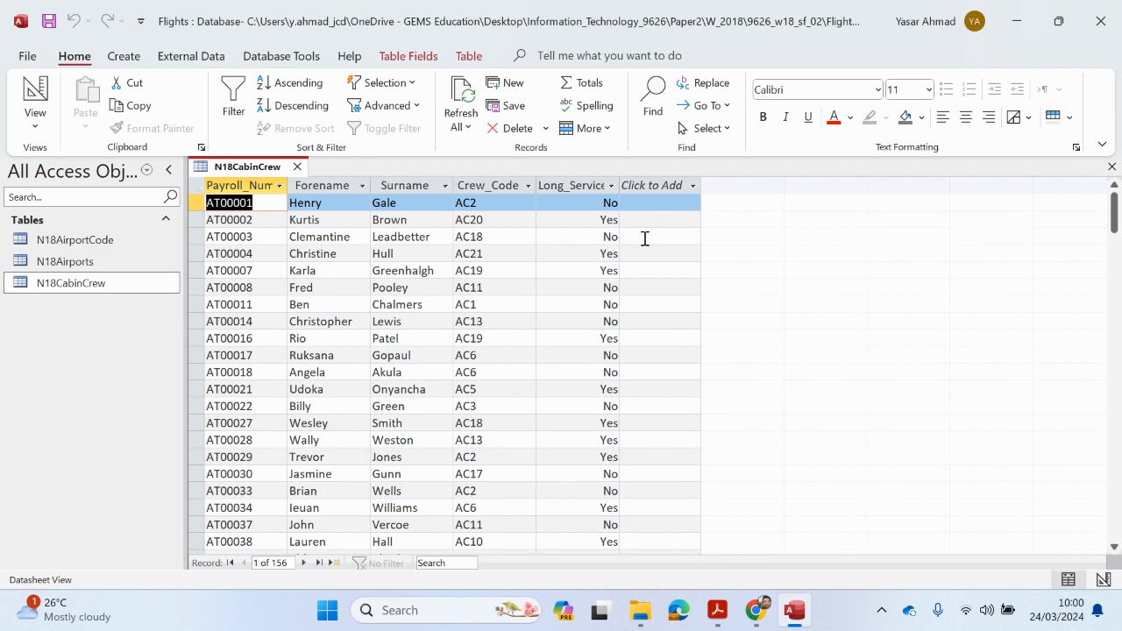
{"action": "left_click", "coordinate": [297, 166]}
- Start another new-table import from the All_Data workbook and choose the N18CrewCode worksheet
{"action": "left_click", "coordinate": [190, 57]}
{"action": "left_click", "coordinate": [48, 123]}
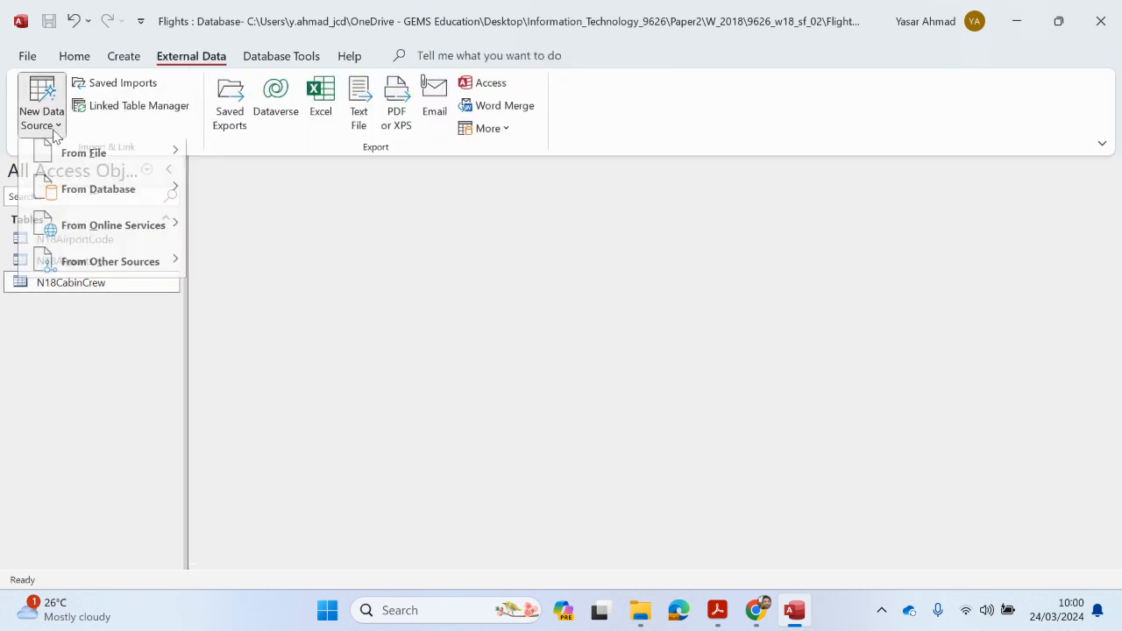
{"action": "mouse_move", "coordinate": [108, 159]}
{"action": "left_click", "coordinate": [232, 160]}
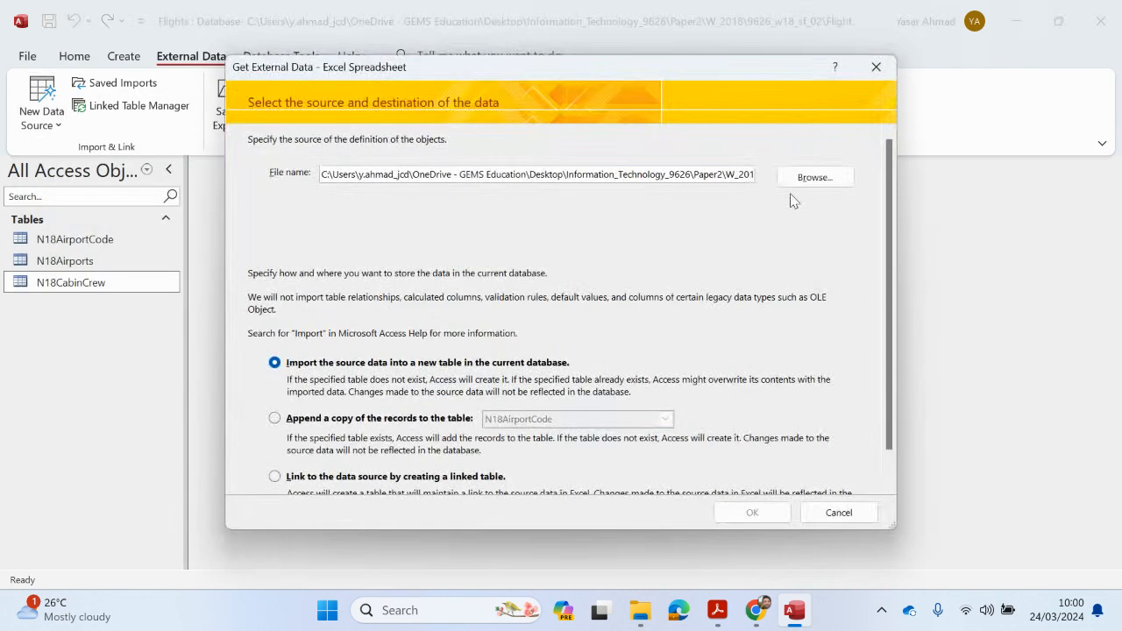
{"action": "left_click", "coordinate": [806, 179]}
{"action": "double_click", "coordinate": [443, 221]}
{"action": "left_click", "coordinate": [752, 513]}
{"action": "left_click", "coordinate": [445, 162]}
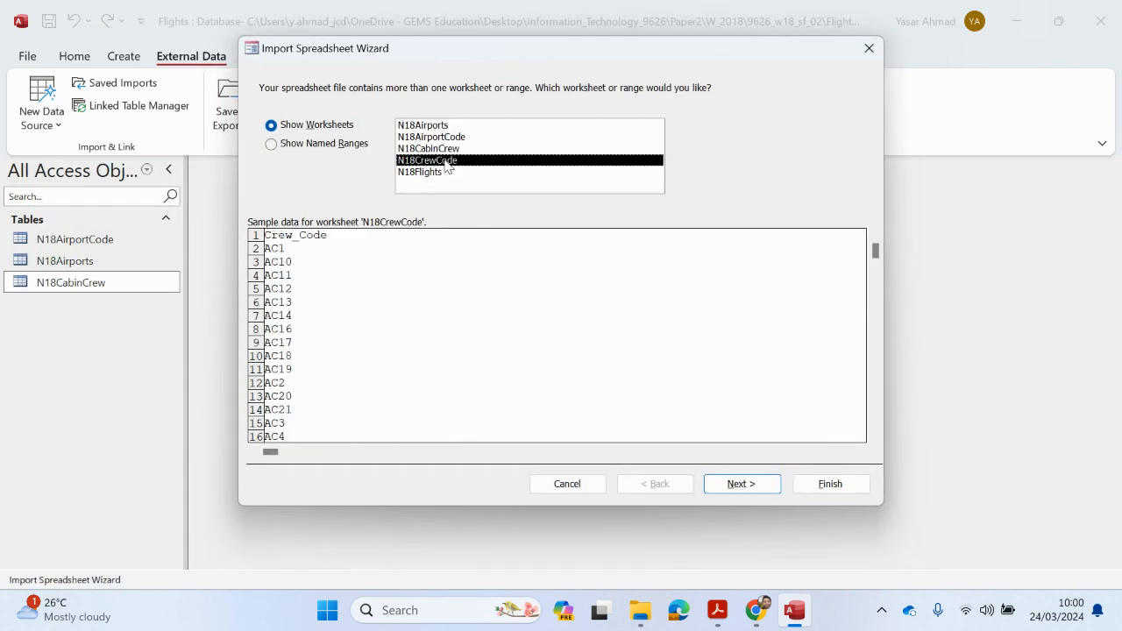
- Import N18CrewCode as a table using the first row as column headings and Crew_Code as primary key
{"action": "left_click", "coordinate": [766, 487]}
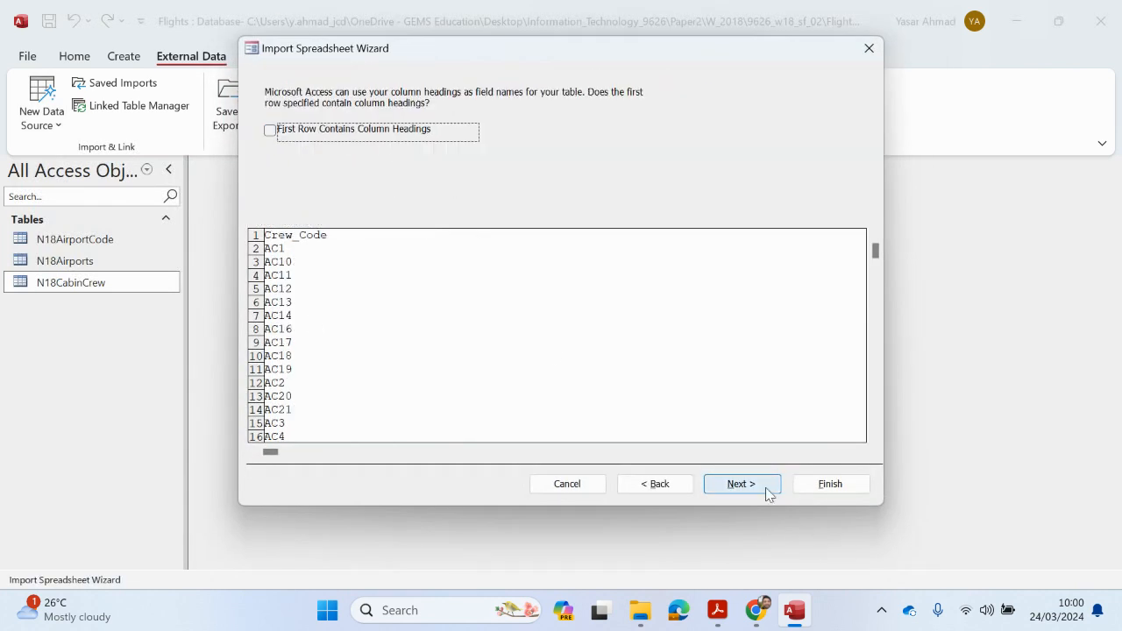
{"action": "left_click", "coordinate": [355, 132]}
{"action": "left_click", "coordinate": [742, 484]}
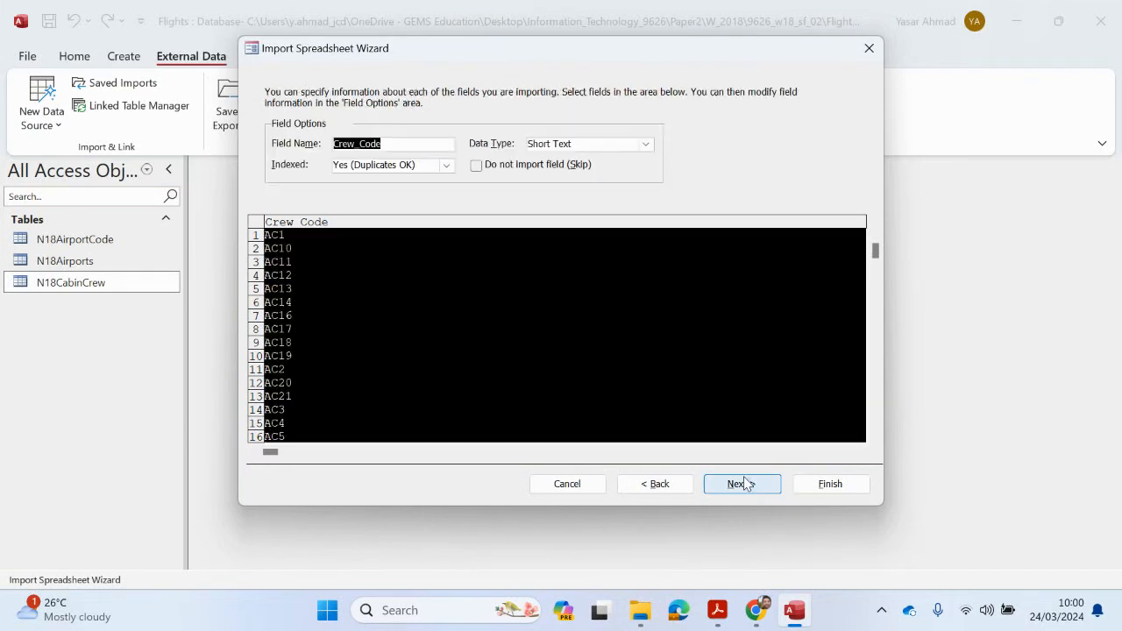
{"action": "left_click", "coordinate": [743, 484]}
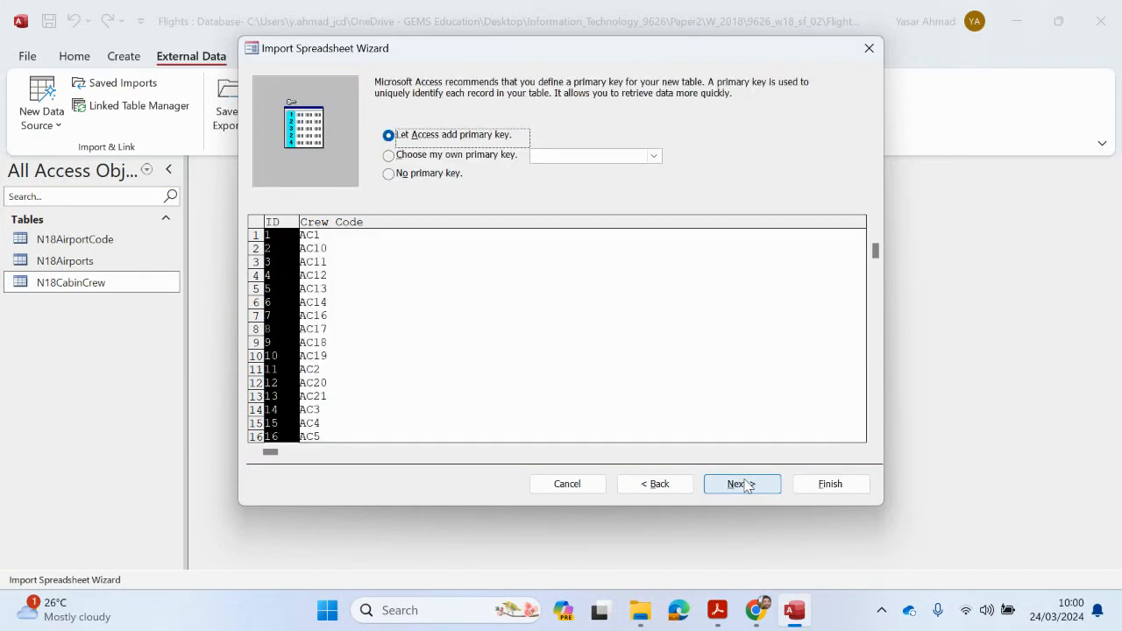
{"action": "left_click", "coordinate": [417, 158]}
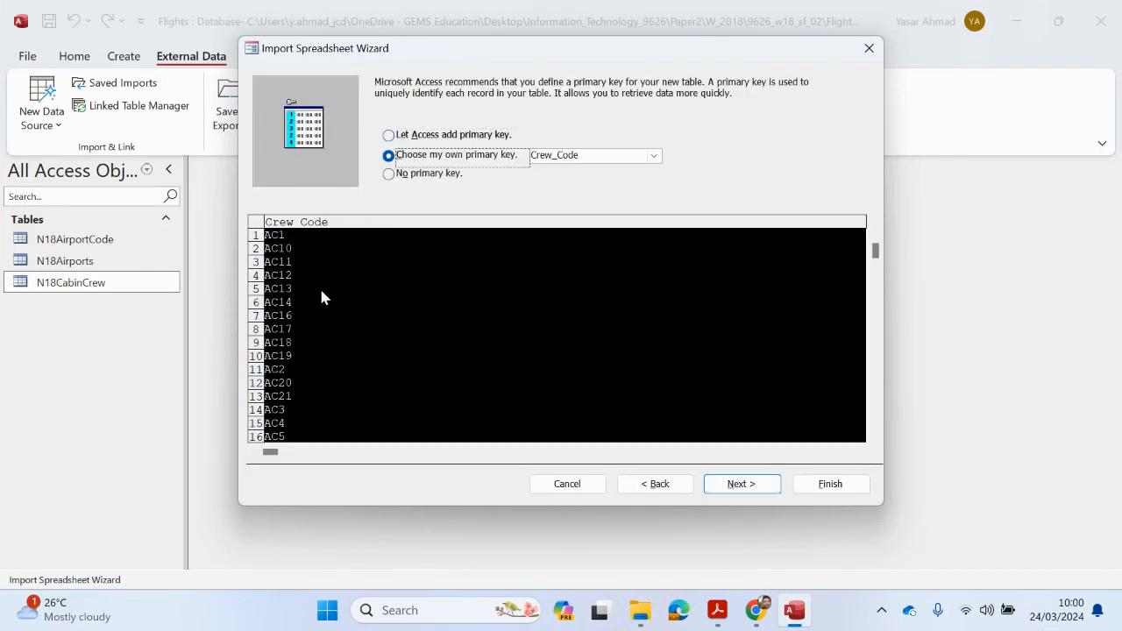
{"action": "left_click", "coordinate": [742, 484]}
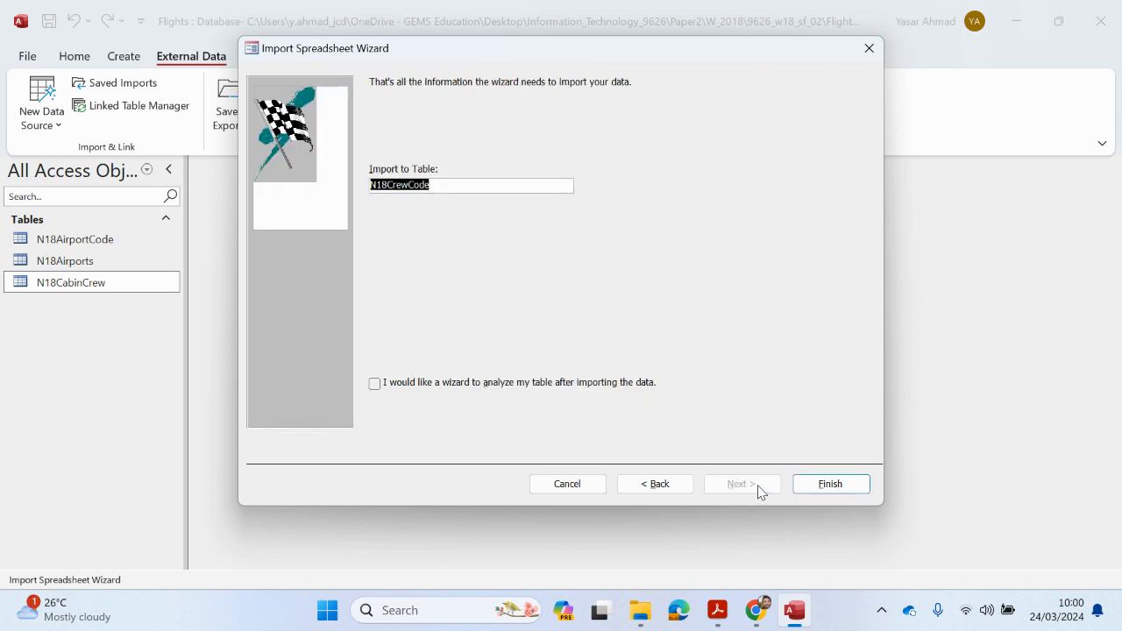
{"action": "left_click", "coordinate": [831, 487]}
{"action": "left_click", "coordinate": [837, 512]}
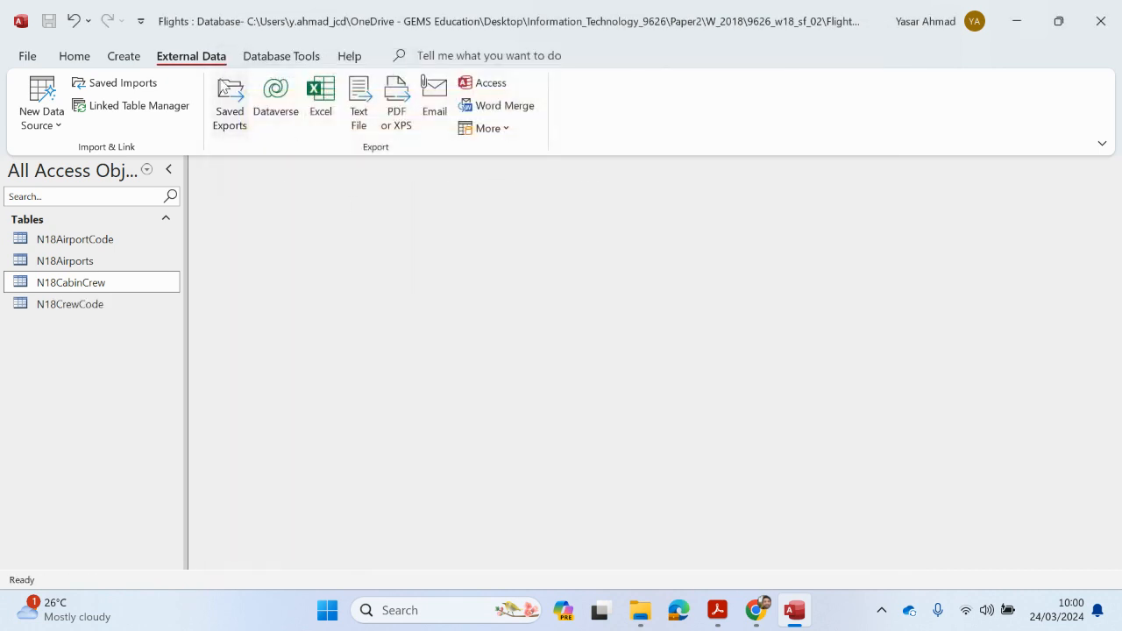
- Start a new-table import from the All_Data Excel workbook and choose the N18Flights worksheet
{"action": "left_click", "coordinate": [41, 120]}
{"action": "mouse_move", "coordinate": [133, 168]}
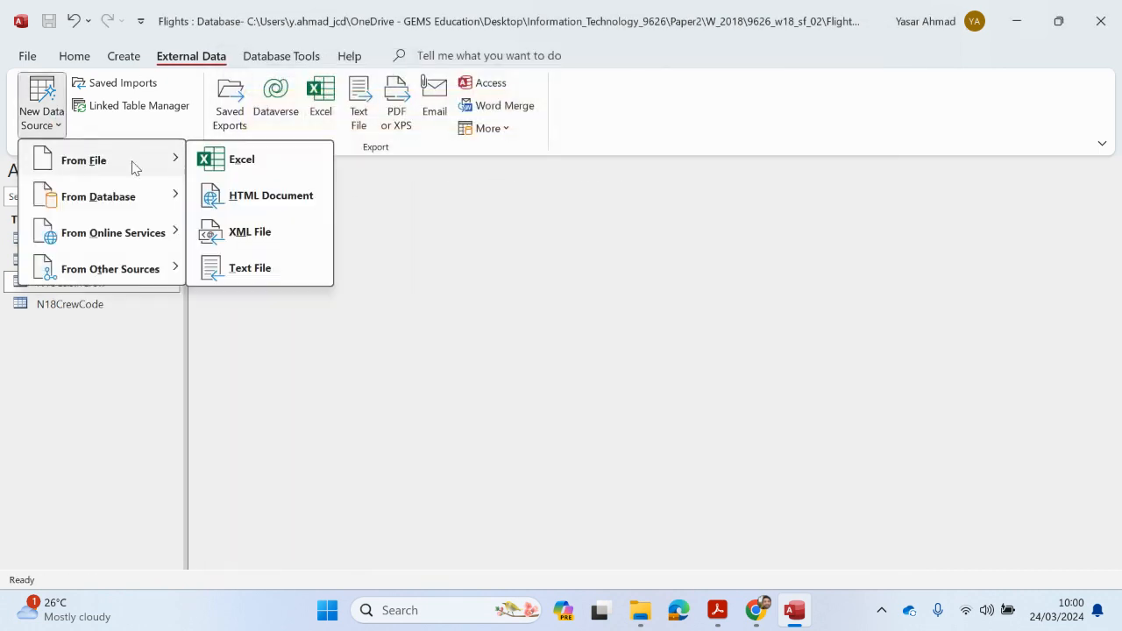
{"action": "left_click", "coordinate": [218, 175]}
{"action": "left_click", "coordinate": [801, 192]}
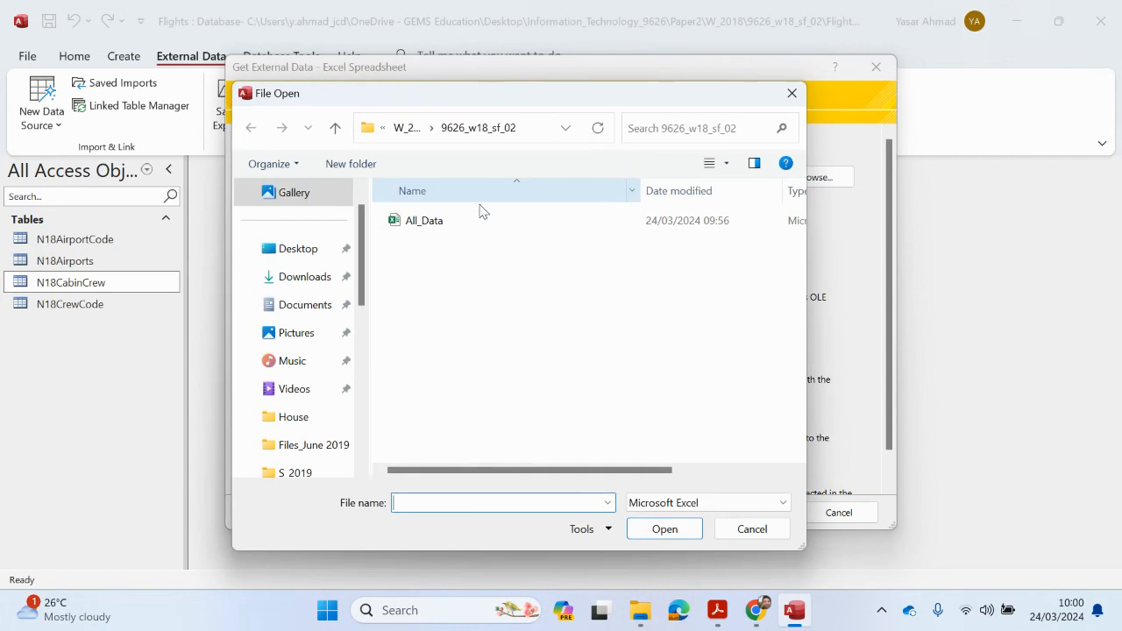
{"action": "double_click", "coordinate": [458, 219]}
{"action": "left_click", "coordinate": [729, 509]}
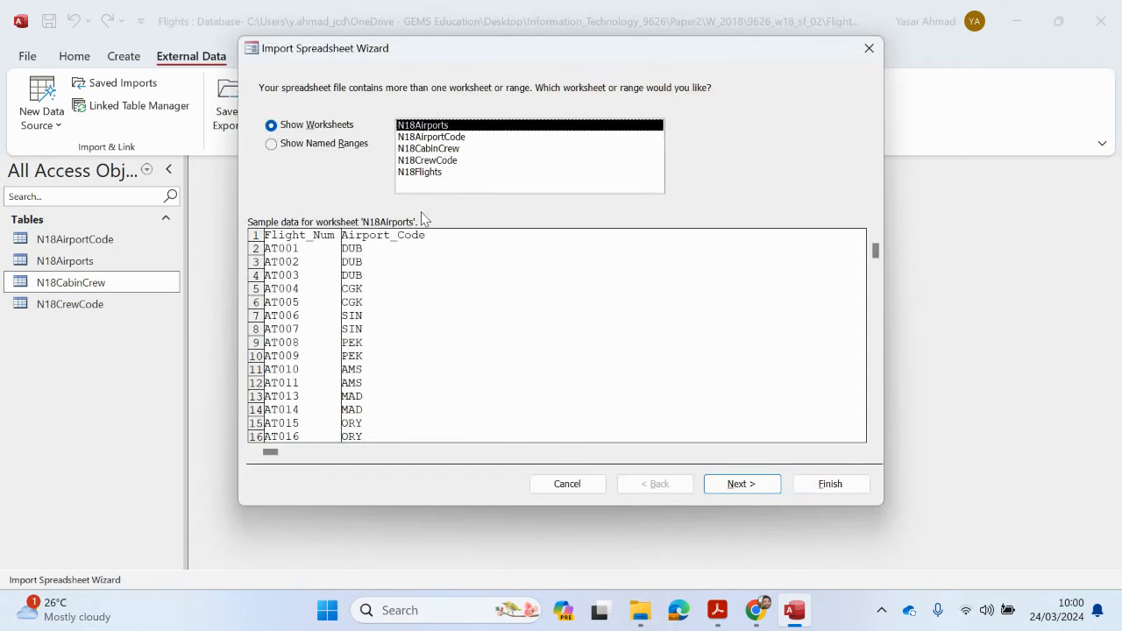
{"action": "left_click", "coordinate": [435, 171]}
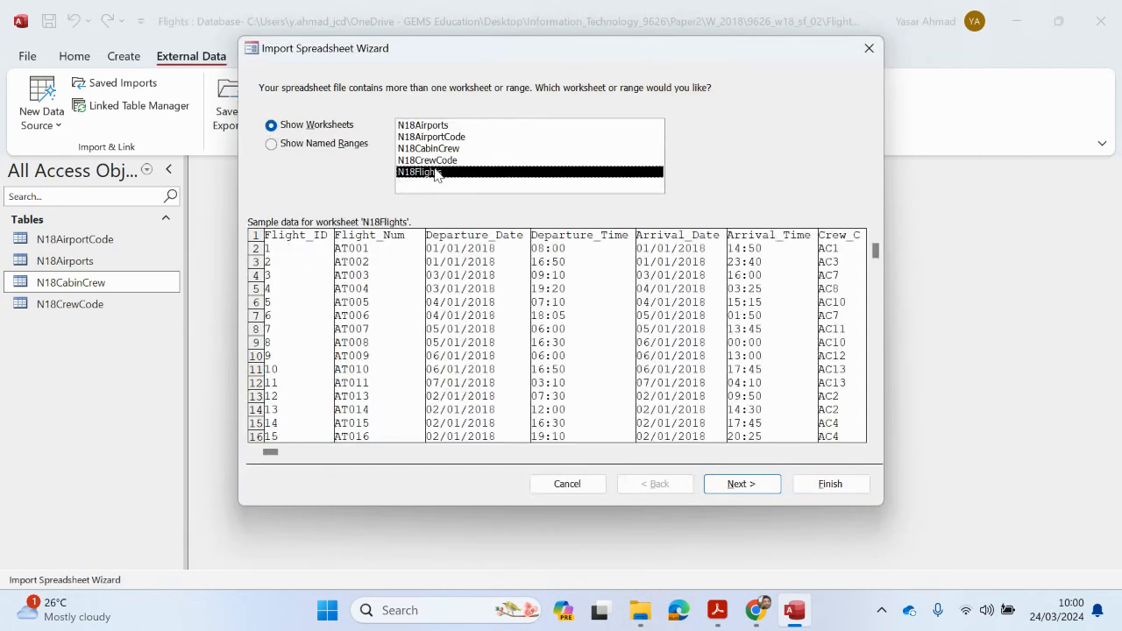
- Import N18Flights as a table using the first row as column headings and Flight_ID as primary key
{"action": "left_click", "coordinate": [759, 489]}
{"action": "left_click", "coordinate": [759, 488]}
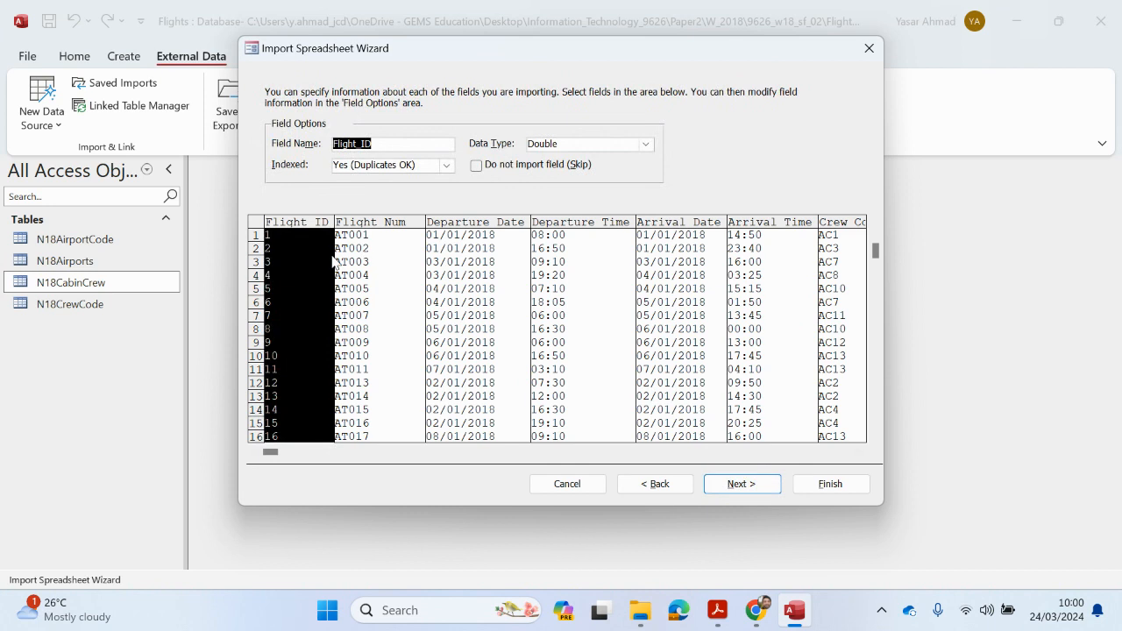
{"action": "left_click", "coordinate": [737, 483]}
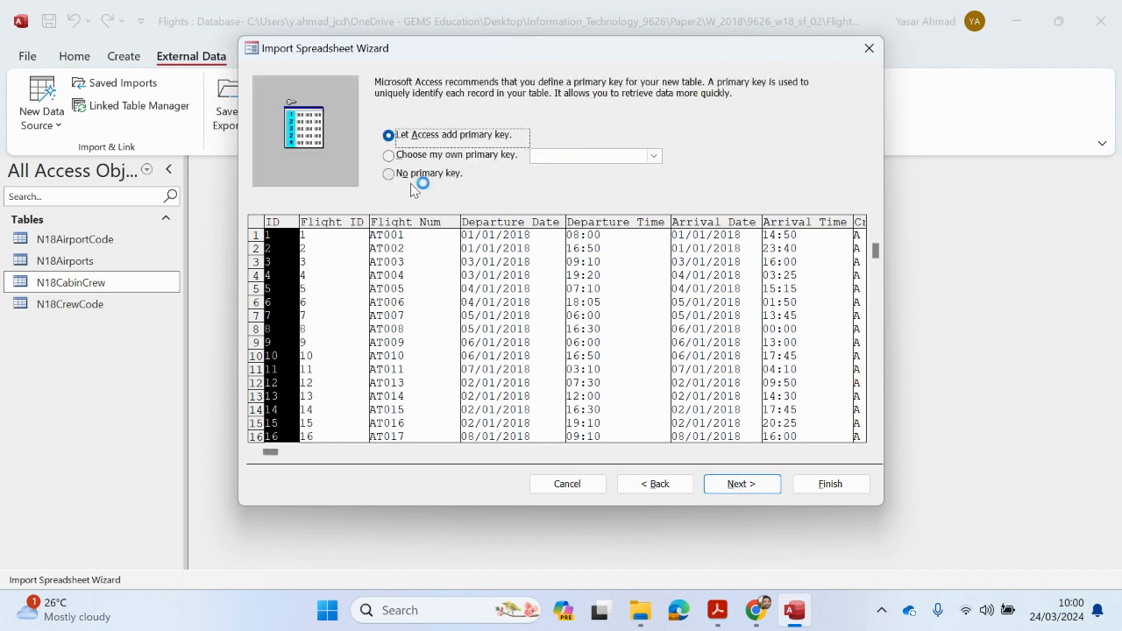
{"action": "left_click", "coordinate": [426, 158]}
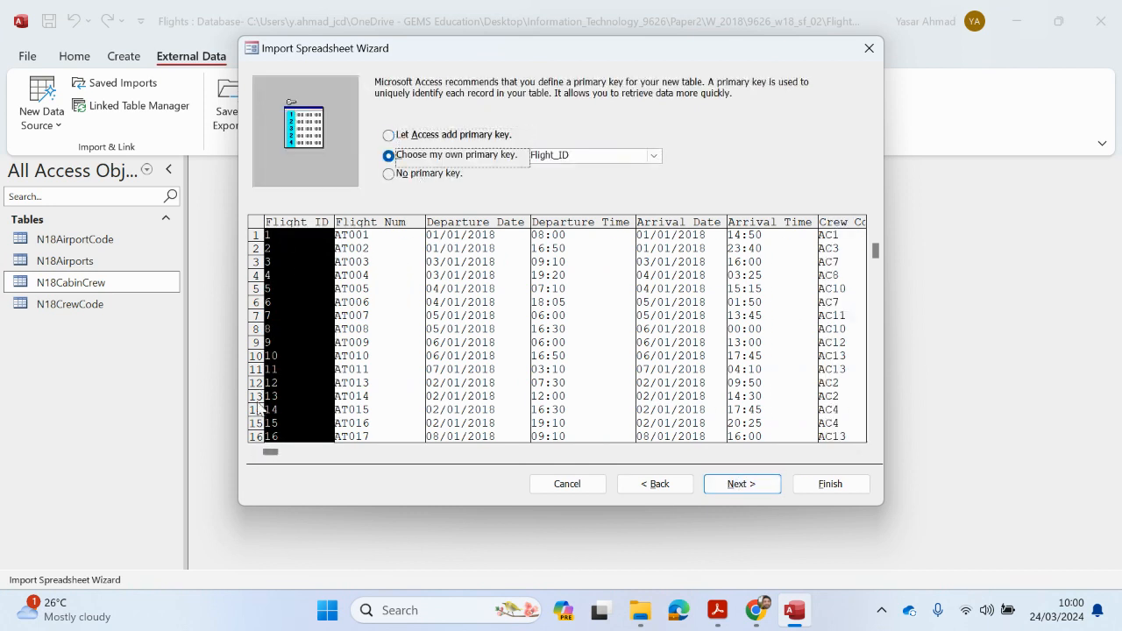
{"action": "left_click", "coordinate": [774, 491]}
{"action": "left_click", "coordinate": [799, 488]}
{"action": "left_click", "coordinate": [803, 511]}
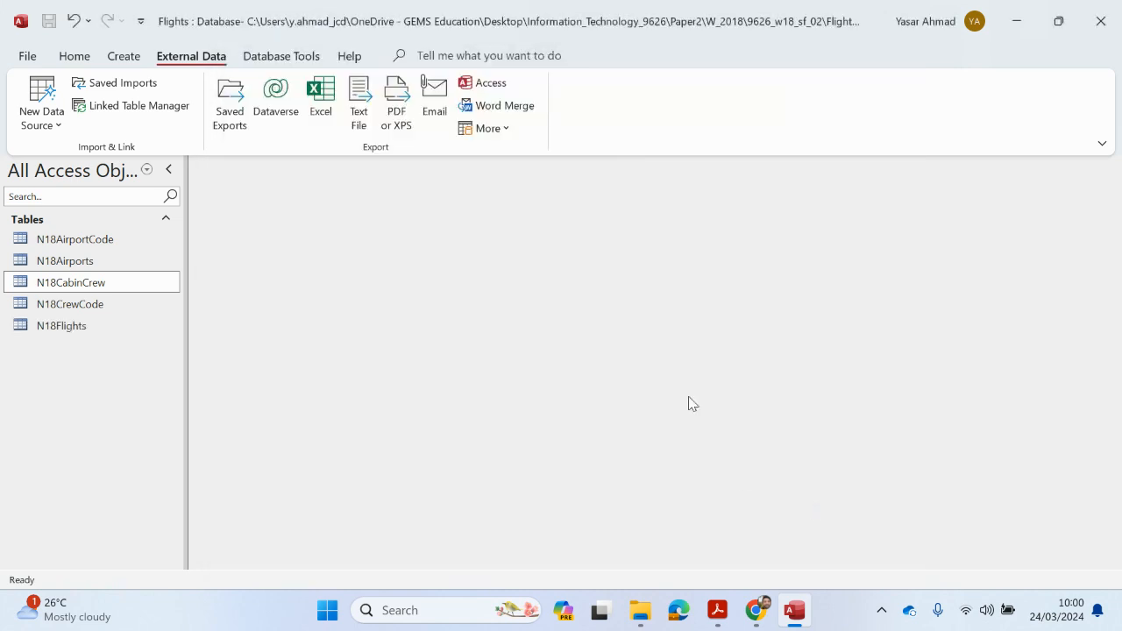
- Open the relationships layout and add the N18AirportCode, N18Airports, N18CabinCrew, N18CrewCode and N18Flights tables
{"action": "left_click", "coordinate": [279, 58]}
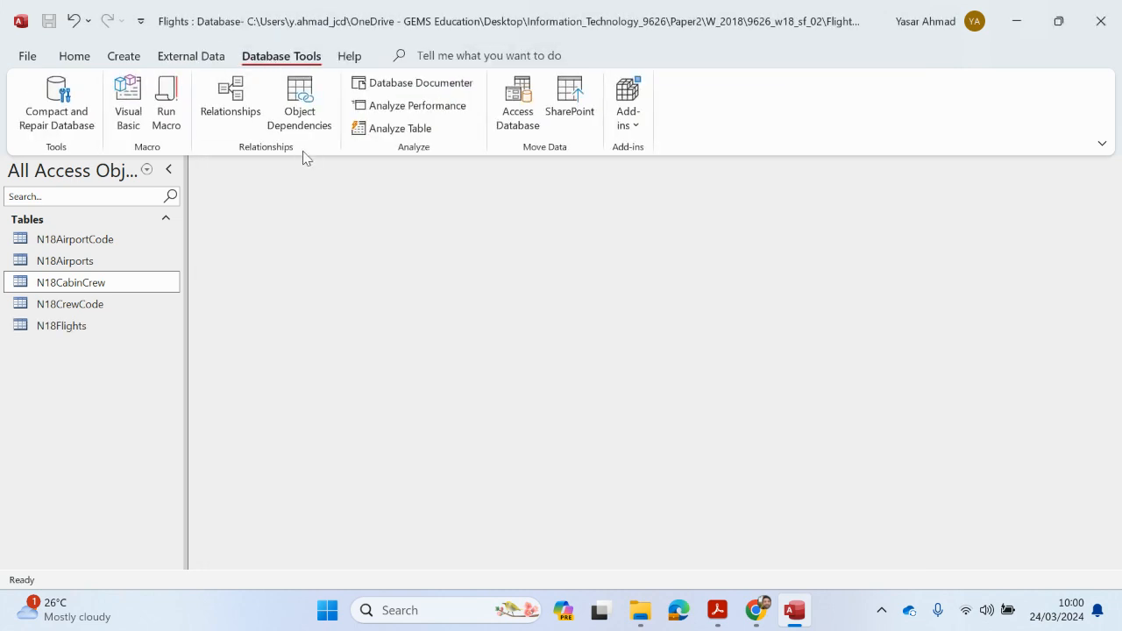
{"action": "left_click", "coordinate": [246, 119]}
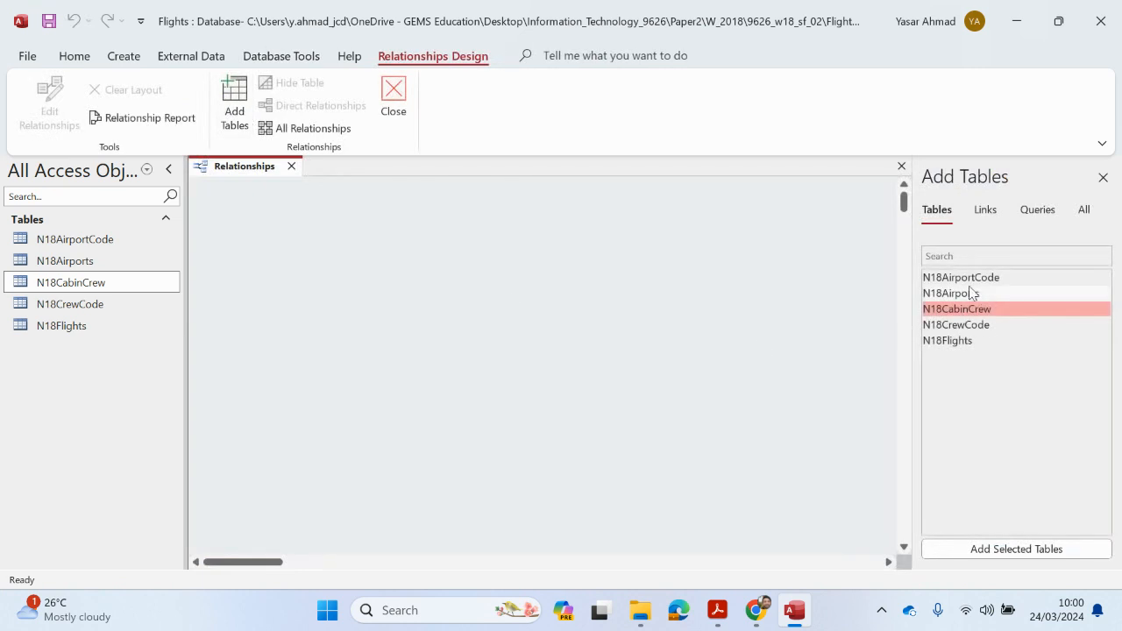
{"action": "double_click", "coordinate": [964, 278]}
{"action": "double_click", "coordinate": [964, 293]}
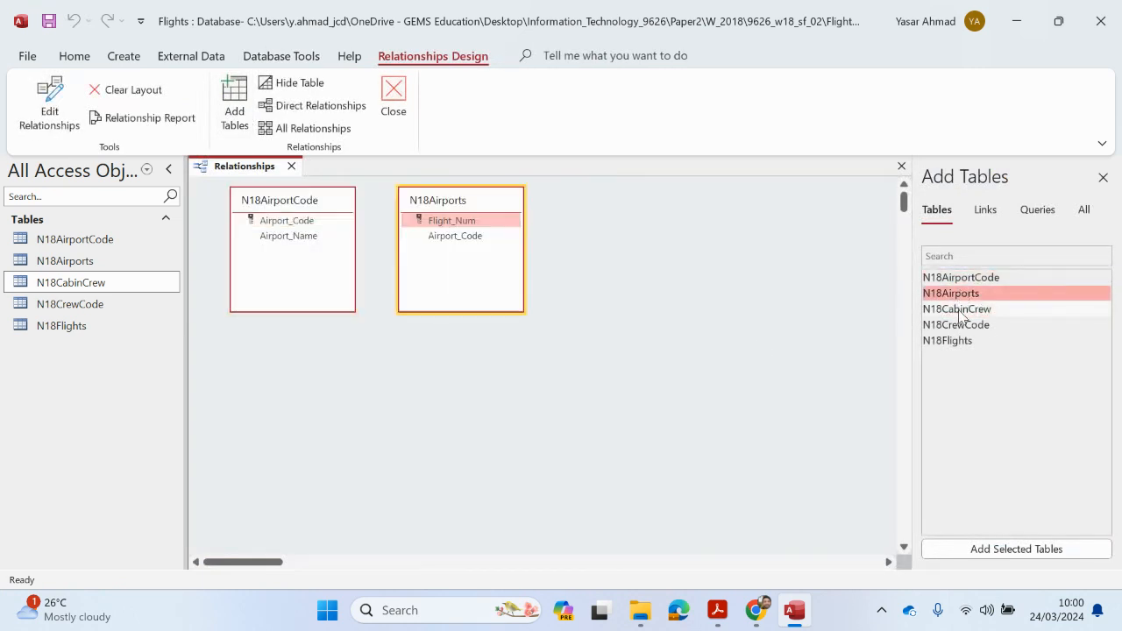
{"action": "double_click", "coordinate": [959, 309]}
{"action": "double_click", "coordinate": [955, 324]}
{"action": "double_click", "coordinate": [952, 340]}
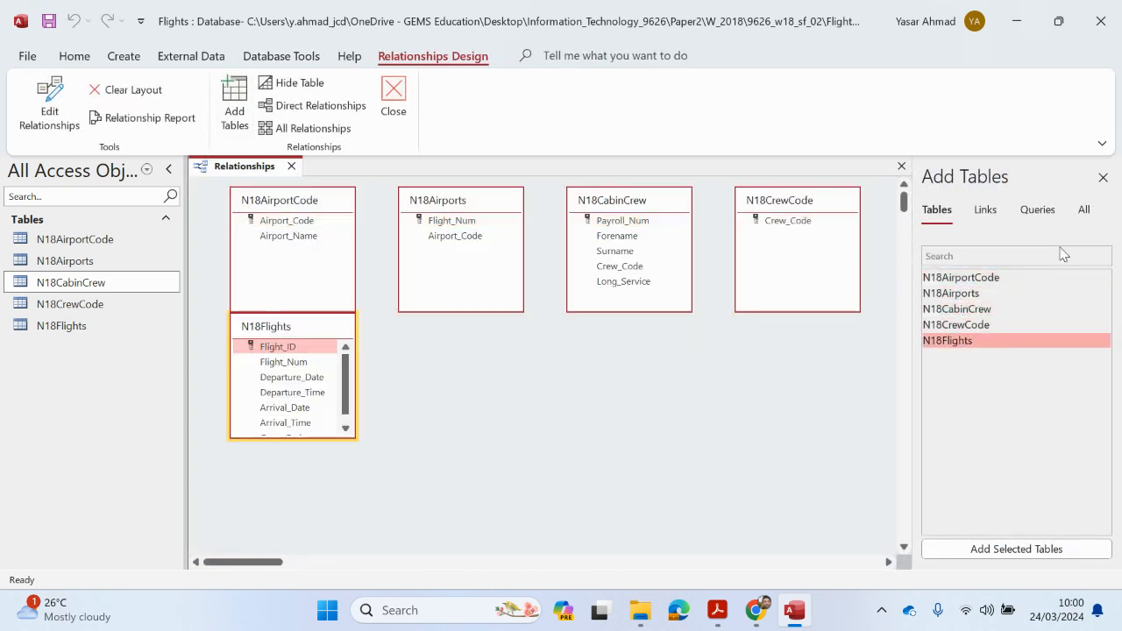
{"action": "left_click", "coordinate": [1103, 177]}
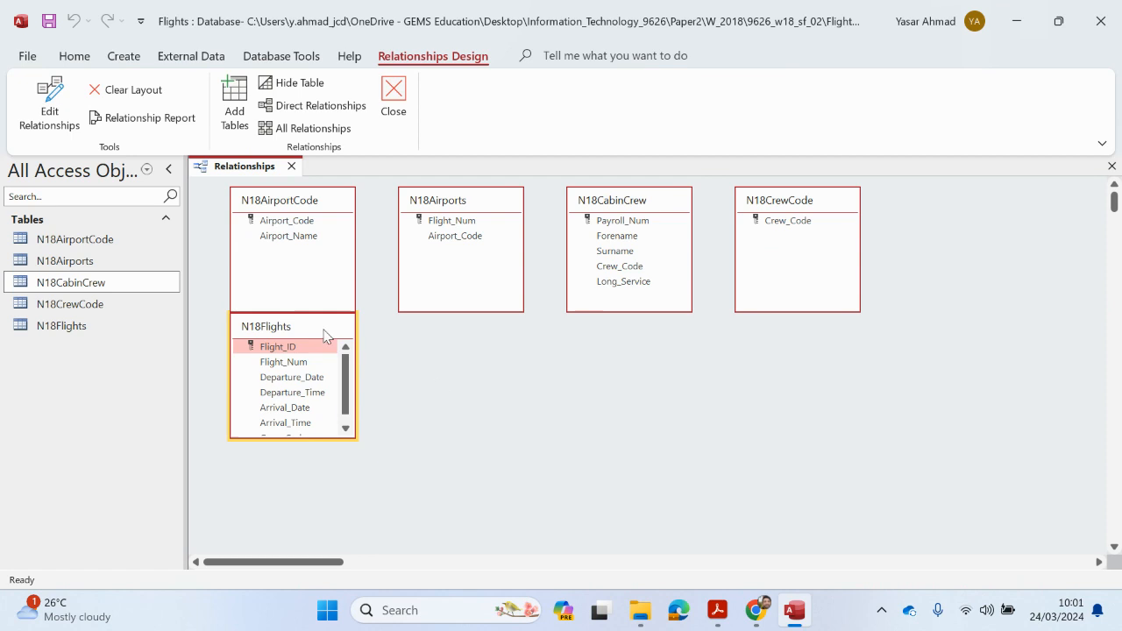
- Place N18Flights beside N18CrewCode, lengthen the N18Flights and N18CabinCrew boxes, and relate N18AirportCode to N18Airports on Airport_Code
{"action": "left_click_drag", "start_coordinate": [324, 335], "coordinate": [1008, 203]}
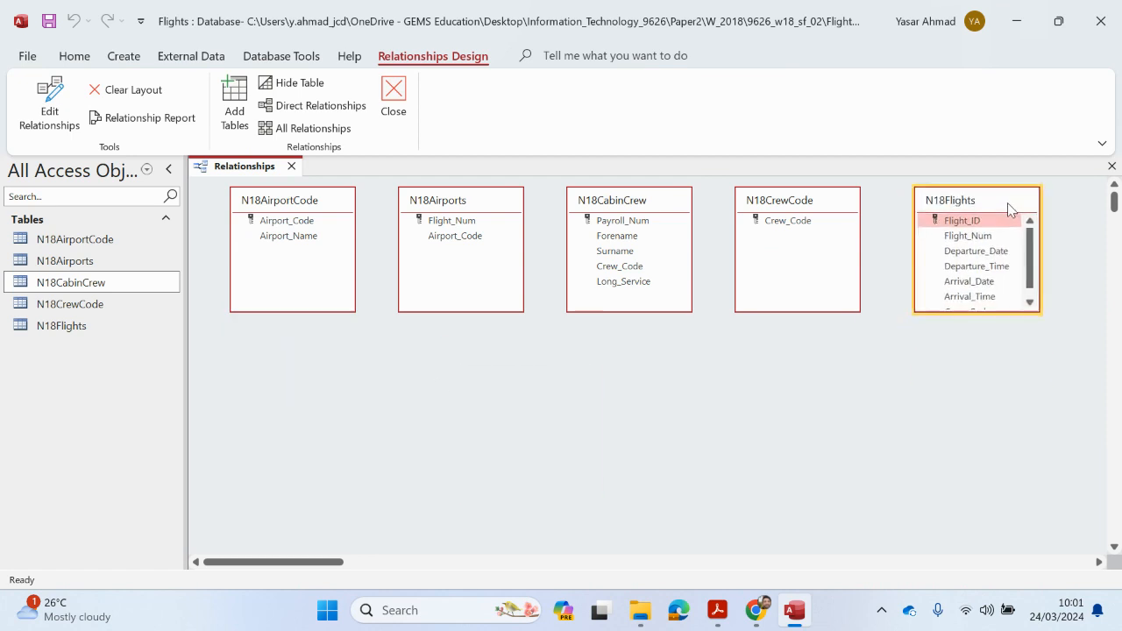
{"action": "left_click_drag", "start_coordinate": [990, 312], "coordinate": [991, 359]}
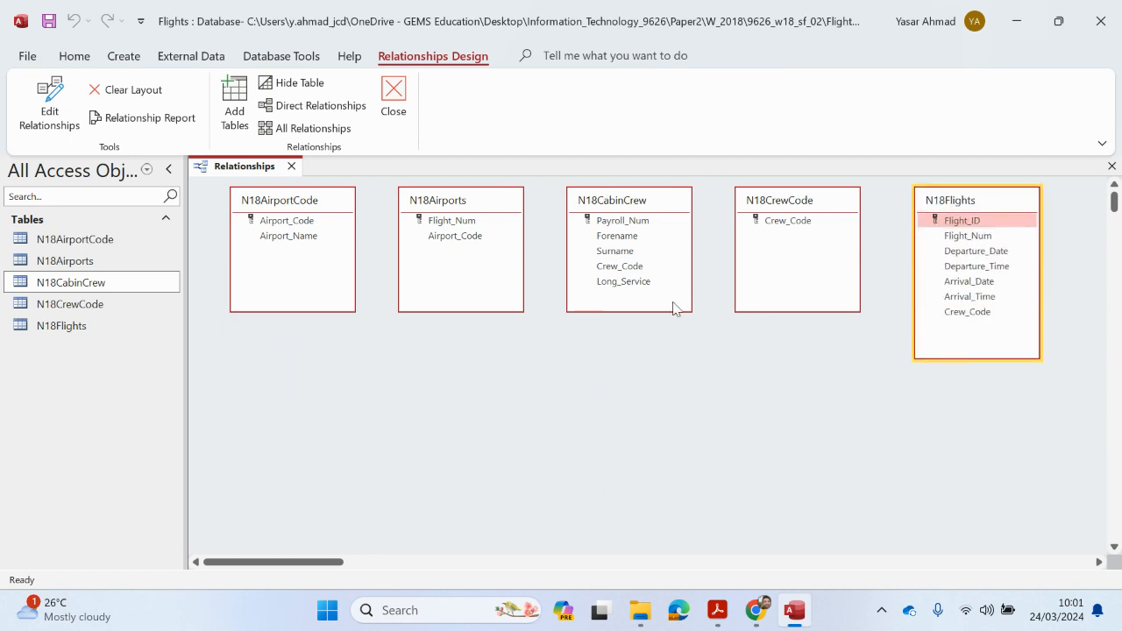
{"action": "left_click", "coordinate": [659, 323]}
{"action": "left_click_drag", "start_coordinate": [661, 312], "coordinate": [664, 355]}
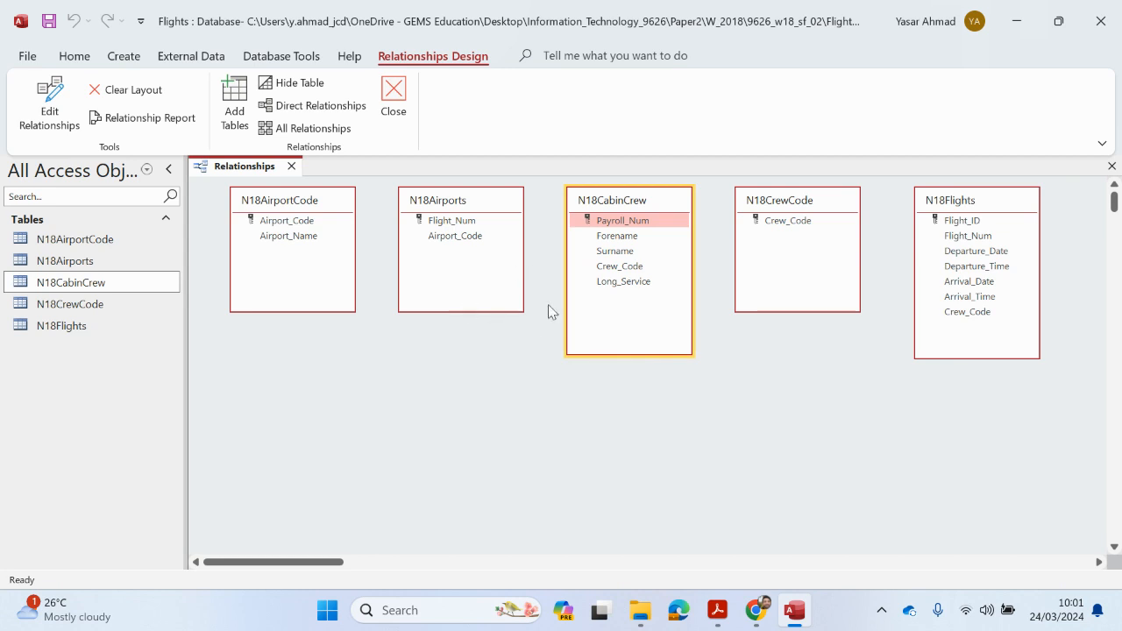
{"action": "left_click_drag", "start_coordinate": [307, 225], "coordinate": [449, 236]}
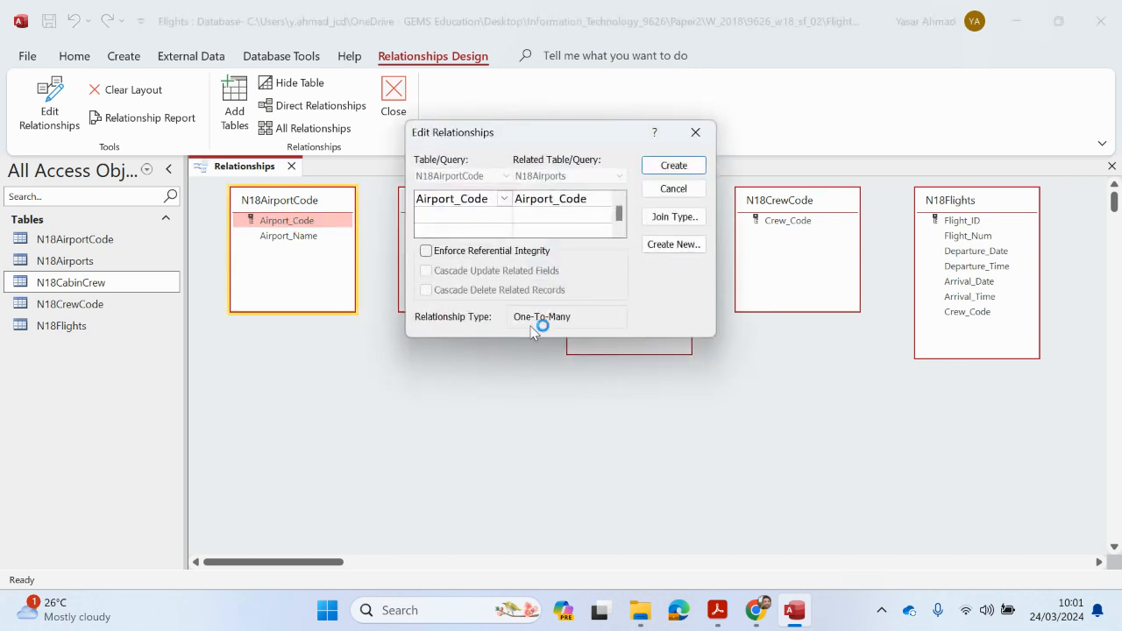
{"action": "left_click", "coordinate": [673, 167]}
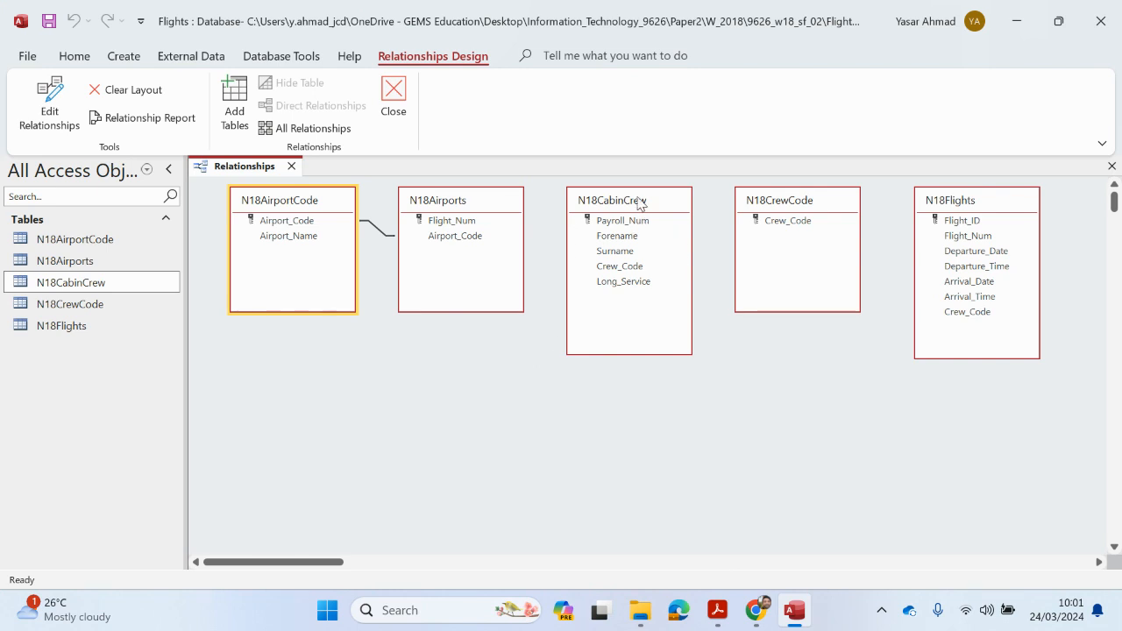
- Swap the positions of the N18CabinCrew and N18Flights boxes and relate N18Airports to N18Flights on Flight_Num
{"action": "left_click_drag", "start_coordinate": [640, 199], "coordinate": [954, 376]}
{"action": "left_click_drag", "start_coordinate": [990, 208], "coordinate": [644, 235]}
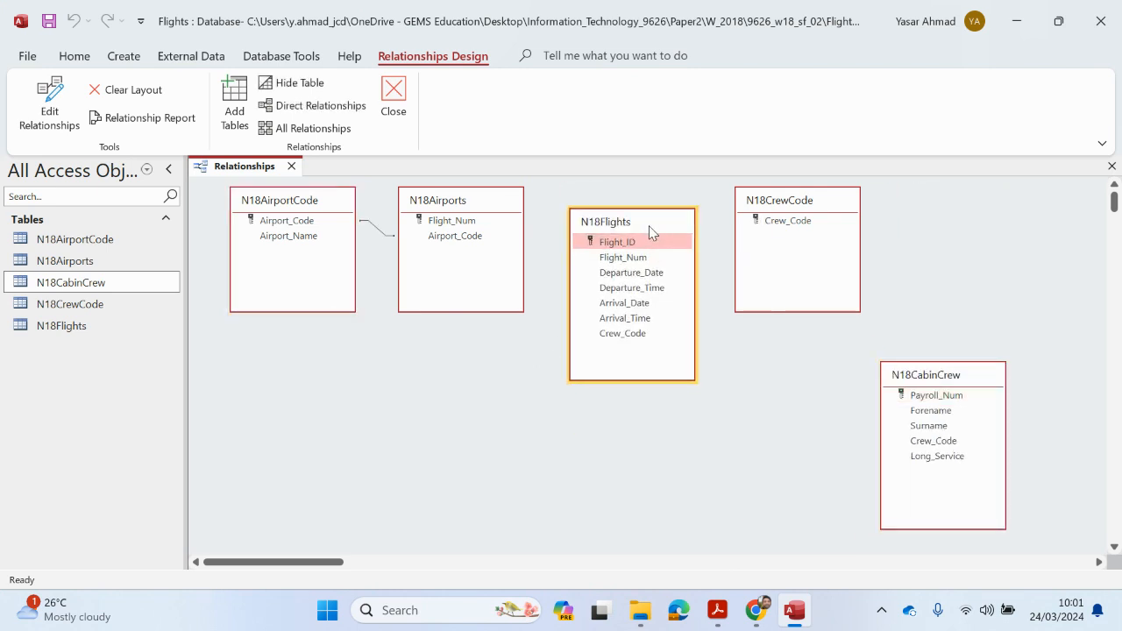
{"action": "left_click_drag", "start_coordinate": [955, 379], "coordinate": [973, 232]}
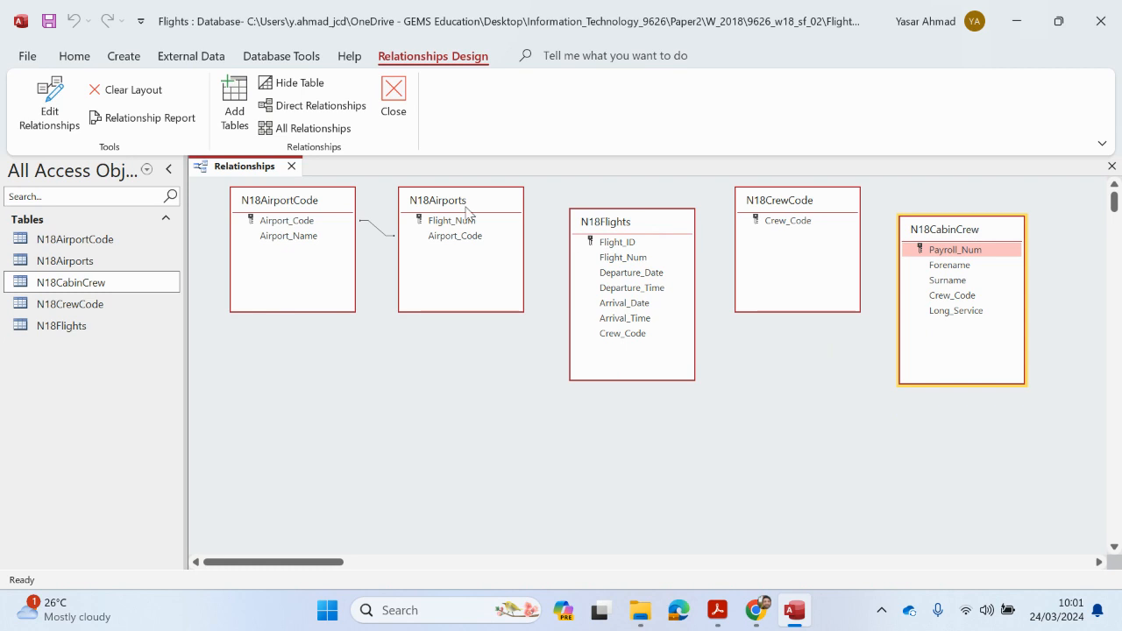
{"action": "left_click_drag", "start_coordinate": [456, 224], "coordinate": [614, 259]}
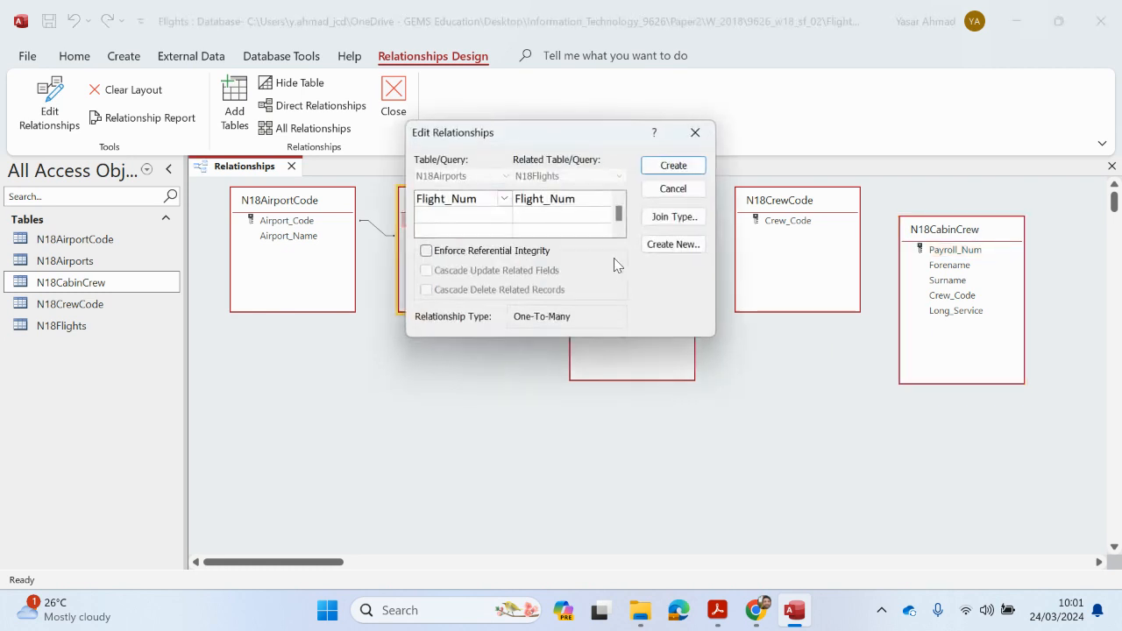
{"action": "left_click", "coordinate": [671, 165]}
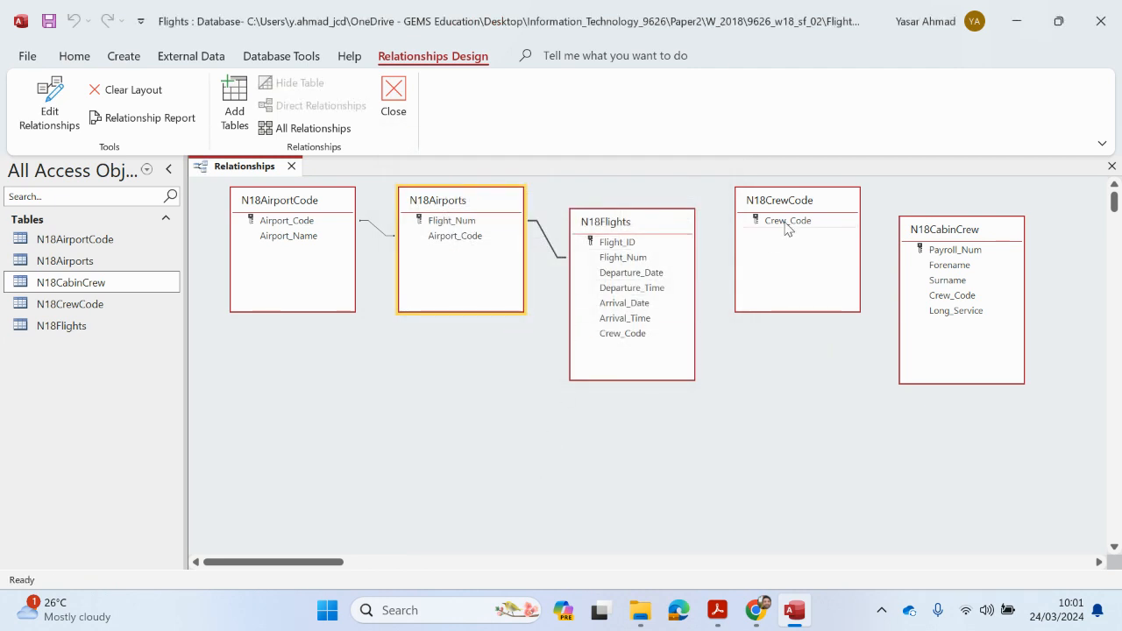
- Relate N18CrewCode to both N18Flights and N18CabinCrew on the Crew_Code field
{"action": "left_click_drag", "start_coordinate": [788, 226], "coordinate": [634, 338]}
{"action": "left_click", "coordinate": [672, 167]}
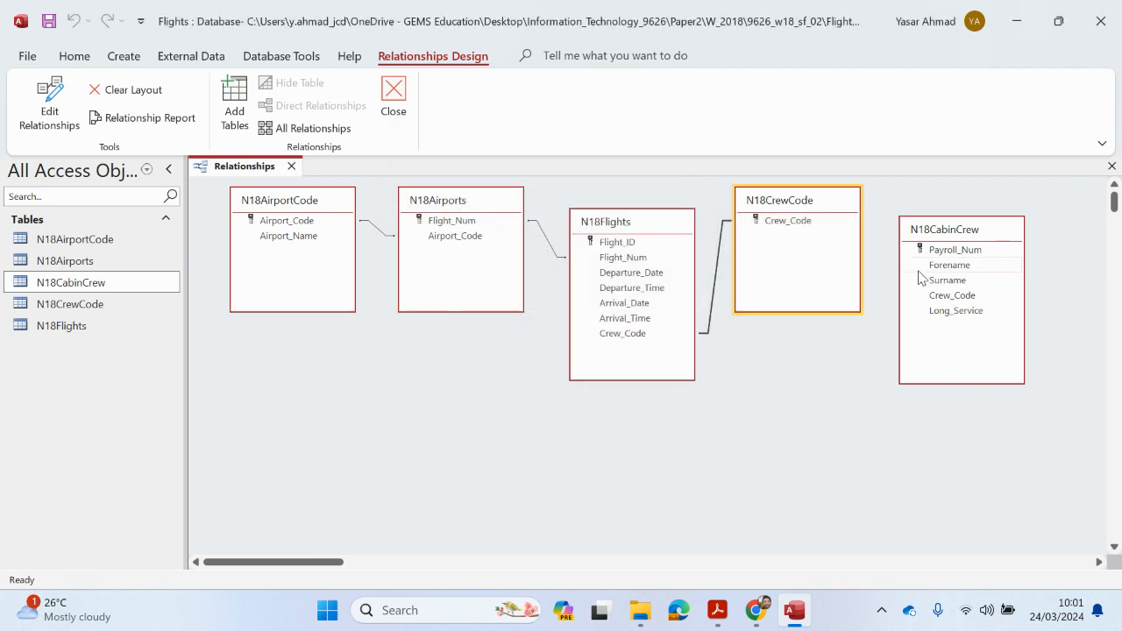
{"action": "left_click_drag", "start_coordinate": [803, 223], "coordinate": [953, 298]}
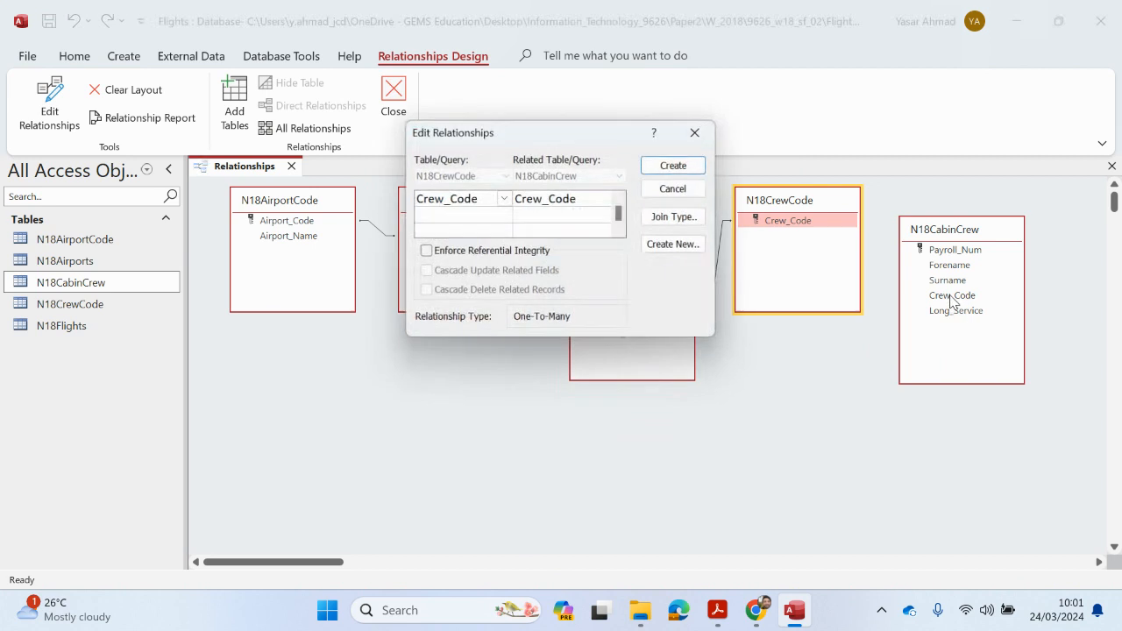
{"action": "left_click", "coordinate": [673, 166]}
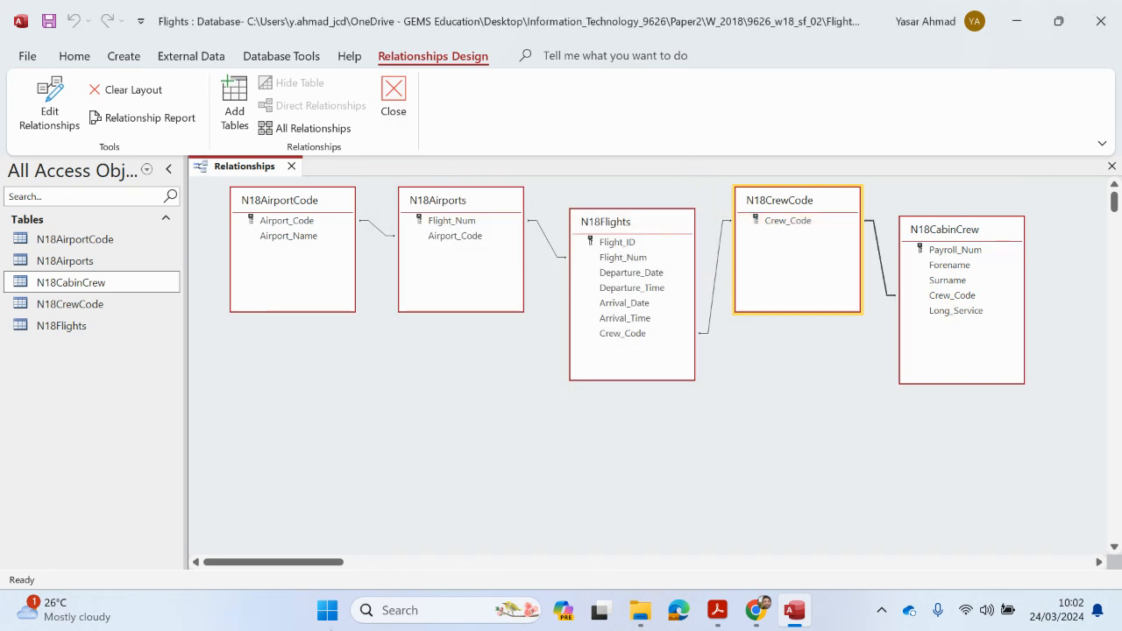
- Switch to the 9626_w18_ms_2.pdf mark scheme in Acrobat, compare its Evidence 2 relationships with the layout, and return to Access
{"action": "mouse_move", "coordinate": [717, 610]}
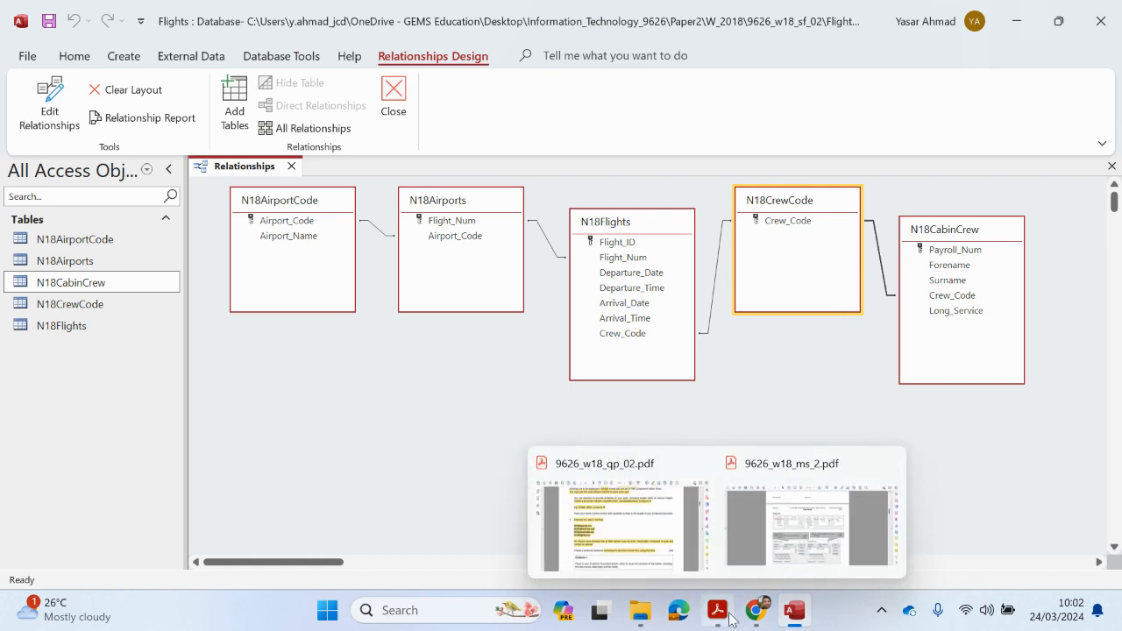
{"action": "left_click", "coordinate": [744, 556]}
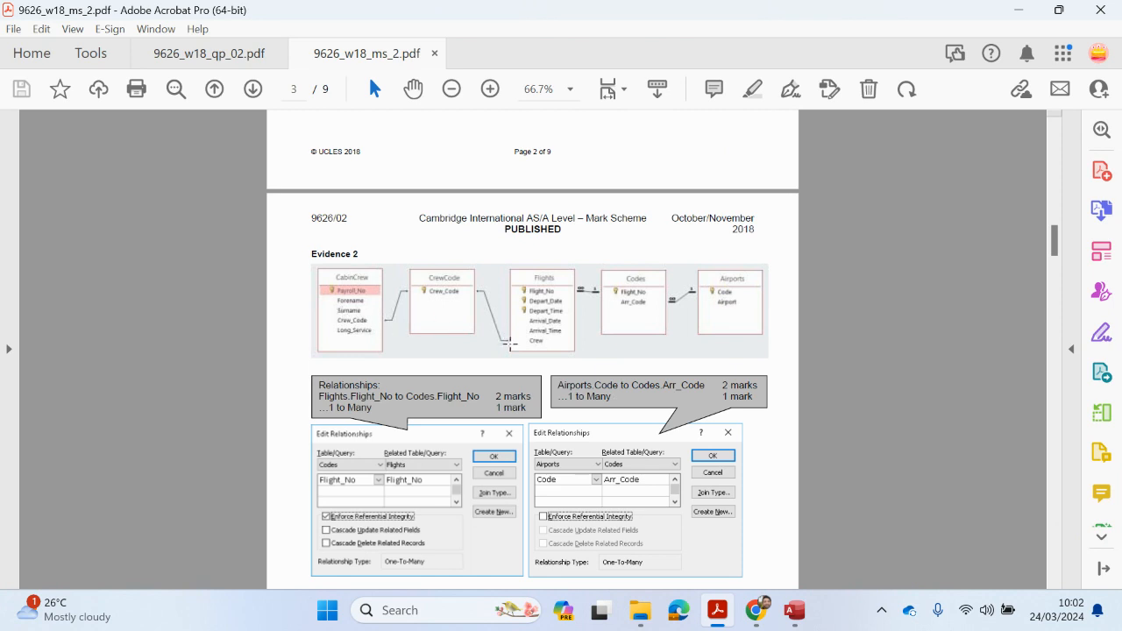
{"action": "scroll", "coordinate": [511, 343], "scroll_direction": "down", "scroll_amount": 5}
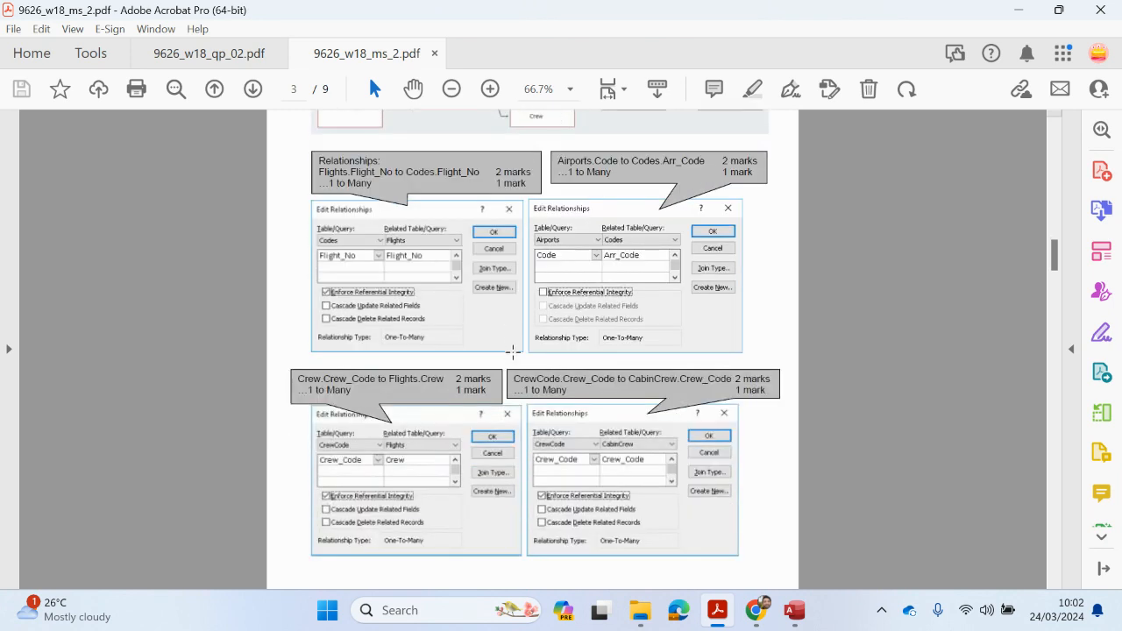
{"action": "scroll", "coordinate": [513, 351], "scroll_direction": "up", "scroll_amount": 3}
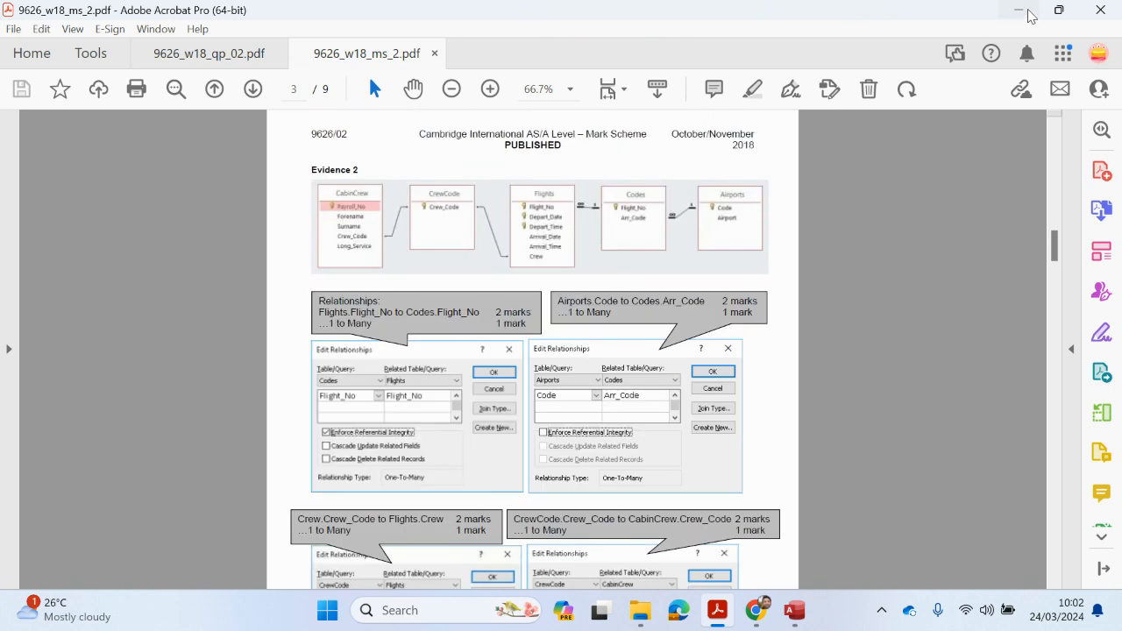
{"action": "left_click", "coordinate": [1029, 14]}
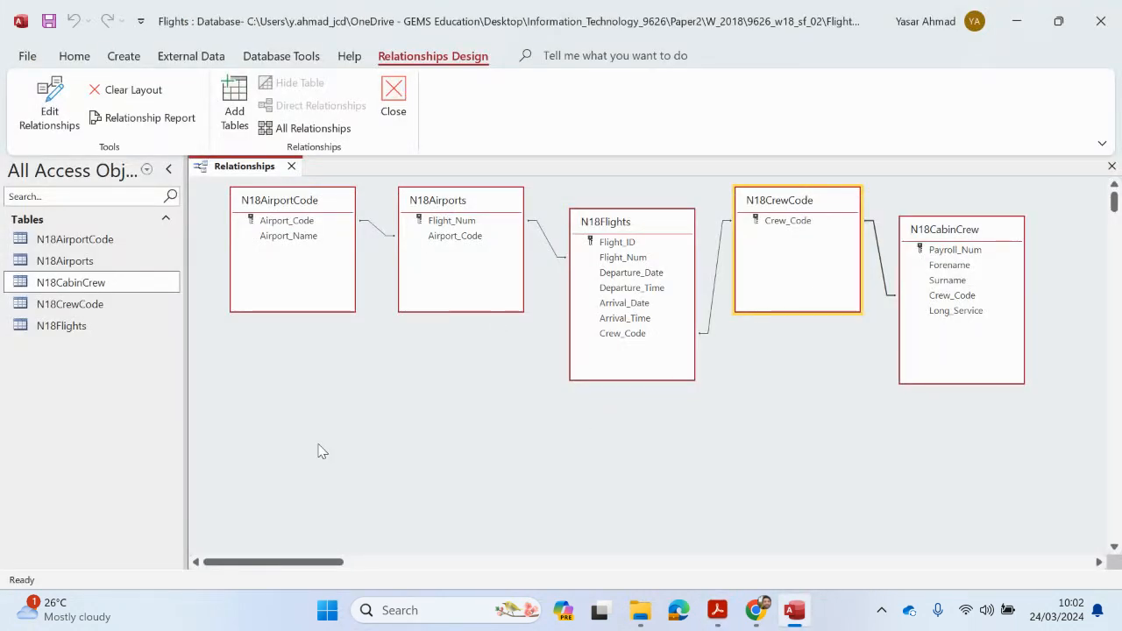
- Close the relationships layout and save its changes
{"action": "left_click", "coordinate": [396, 95]}
{"action": "left_click", "coordinate": [503, 349]}
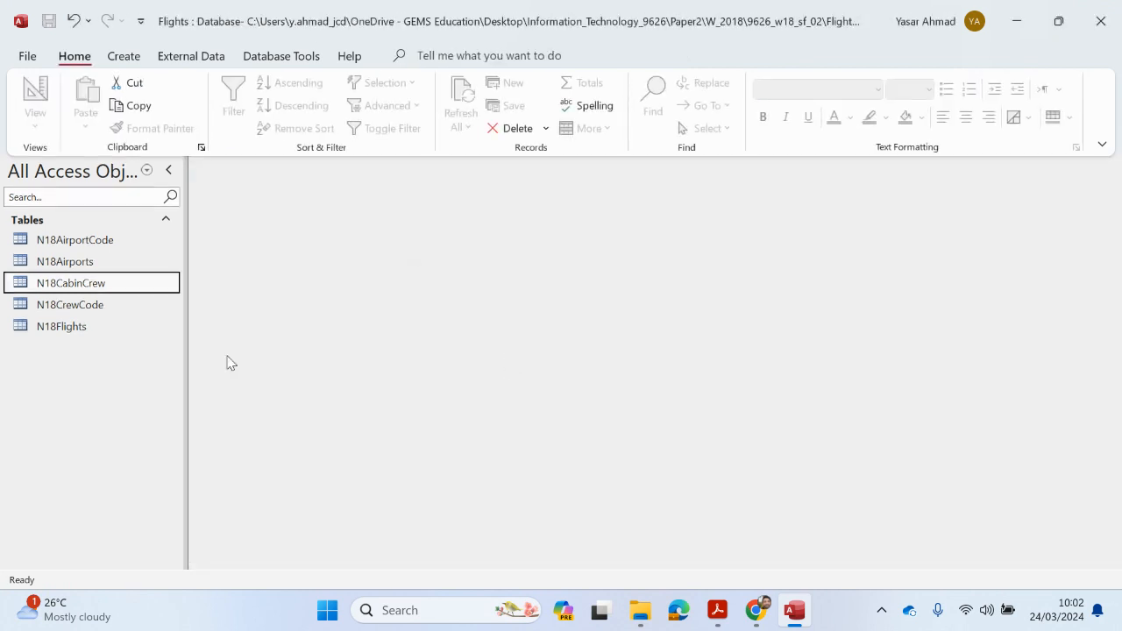
- Open the N18AirportCode table and examine the related flight records of the AMS, ATL, CGK and COZ airports
{"action": "double_click", "coordinate": [102, 247]}
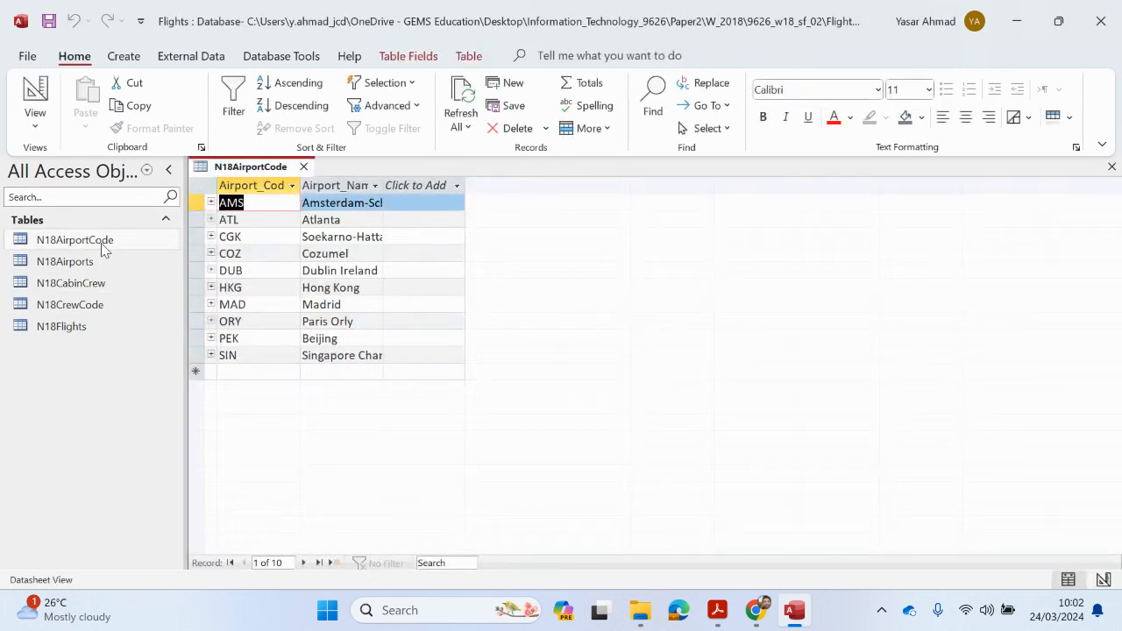
{"action": "left_click", "coordinate": [210, 203]}
{"action": "left_click", "coordinate": [210, 203]}
{"action": "left_click", "coordinate": [210, 220]}
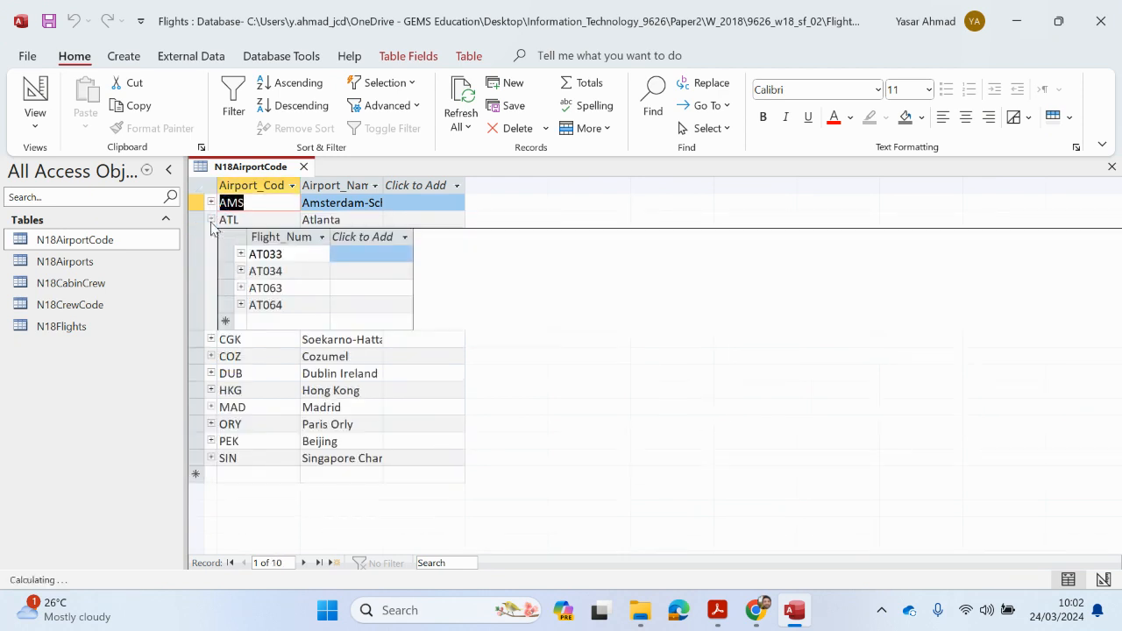
{"action": "left_click", "coordinate": [211, 219]}
{"action": "left_click", "coordinate": [210, 237]}
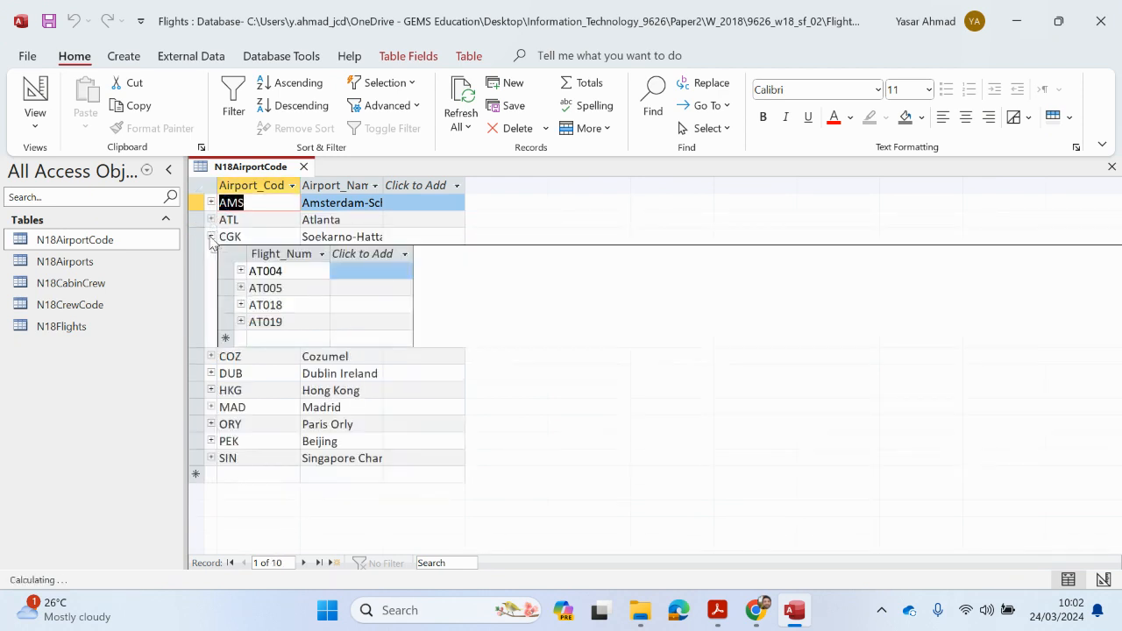
{"action": "left_click", "coordinate": [210, 237]}
{"action": "left_click", "coordinate": [210, 253]}
{"action": "left_click", "coordinate": [210, 253]}
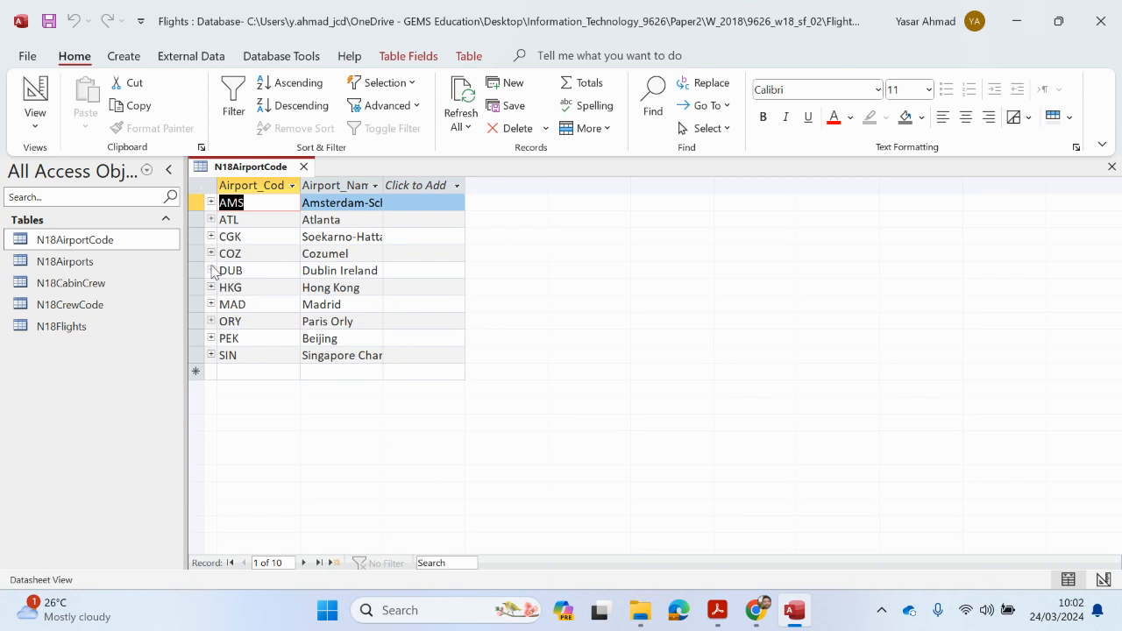
- Examine the related flight records of AT001 in the N18Airports table, and open the N18CabinCrew table
{"action": "double_click", "coordinate": [90, 262]}
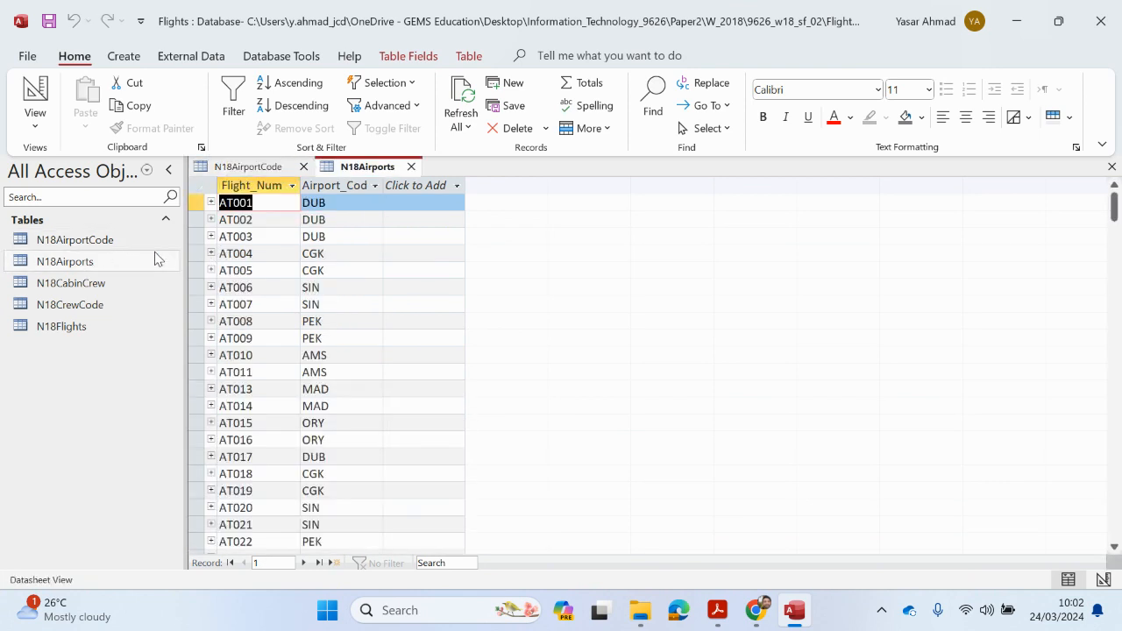
{"action": "left_click", "coordinate": [210, 203]}
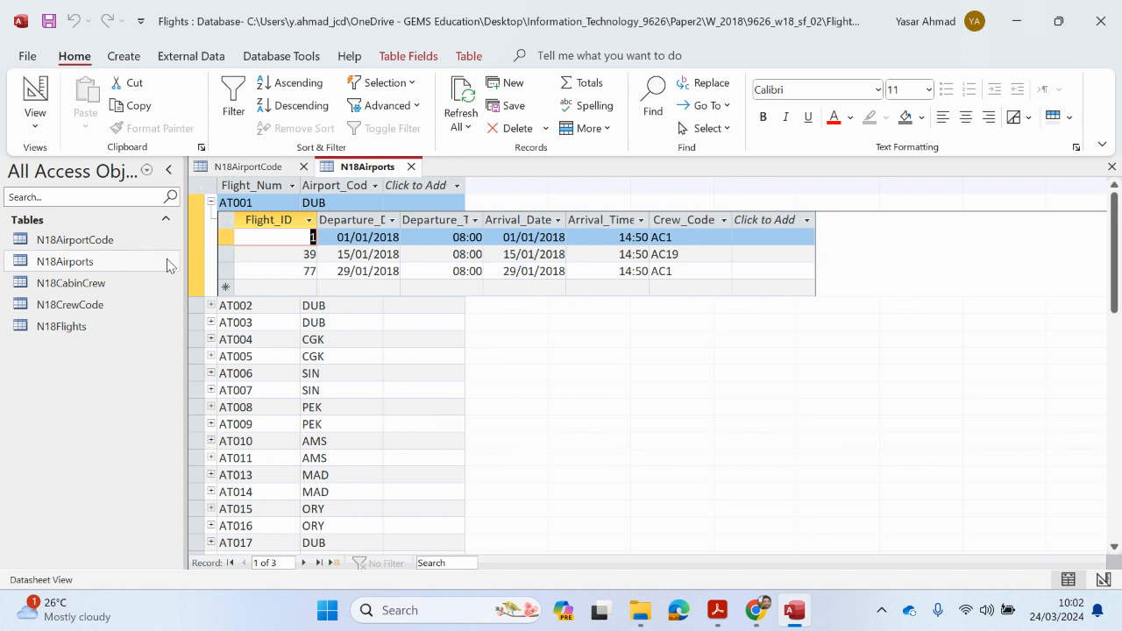
{"action": "left_click", "coordinate": [210, 203]}
{"action": "double_click", "coordinate": [70, 284]}
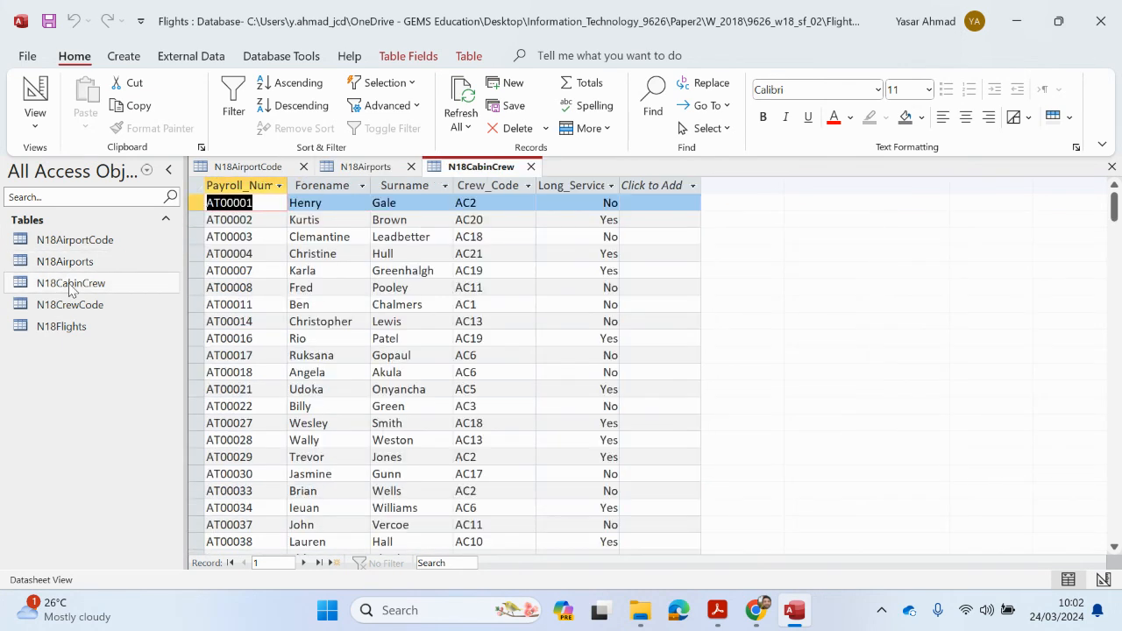
- Open the N18CrewCode table and try to expand the related records of crew codes AC1 and AC10
{"action": "double_click", "coordinate": [77, 304]}
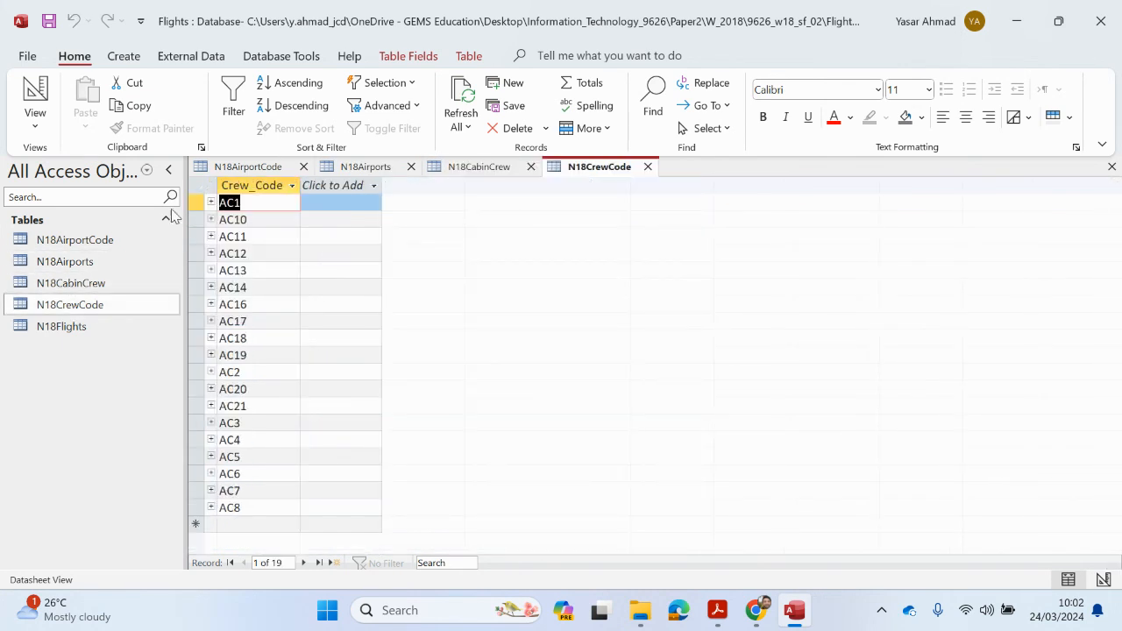
{"action": "left_click", "coordinate": [211, 203]}
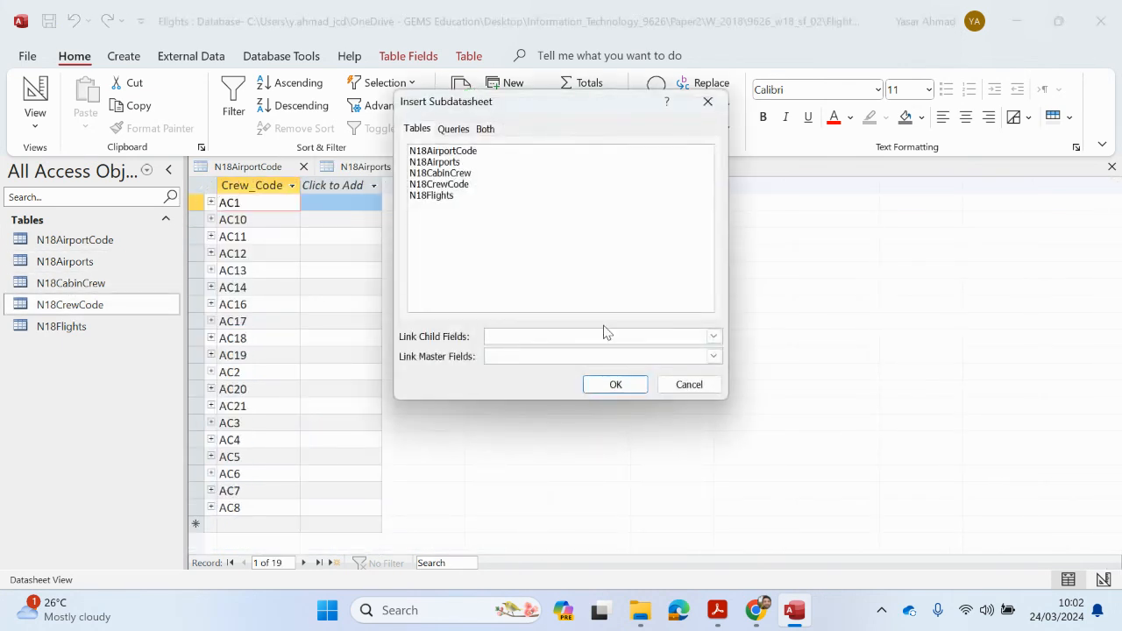
{"action": "left_click", "coordinate": [689, 384]}
{"action": "left_click", "coordinate": [211, 203]}
{"action": "left_click", "coordinate": [697, 387]}
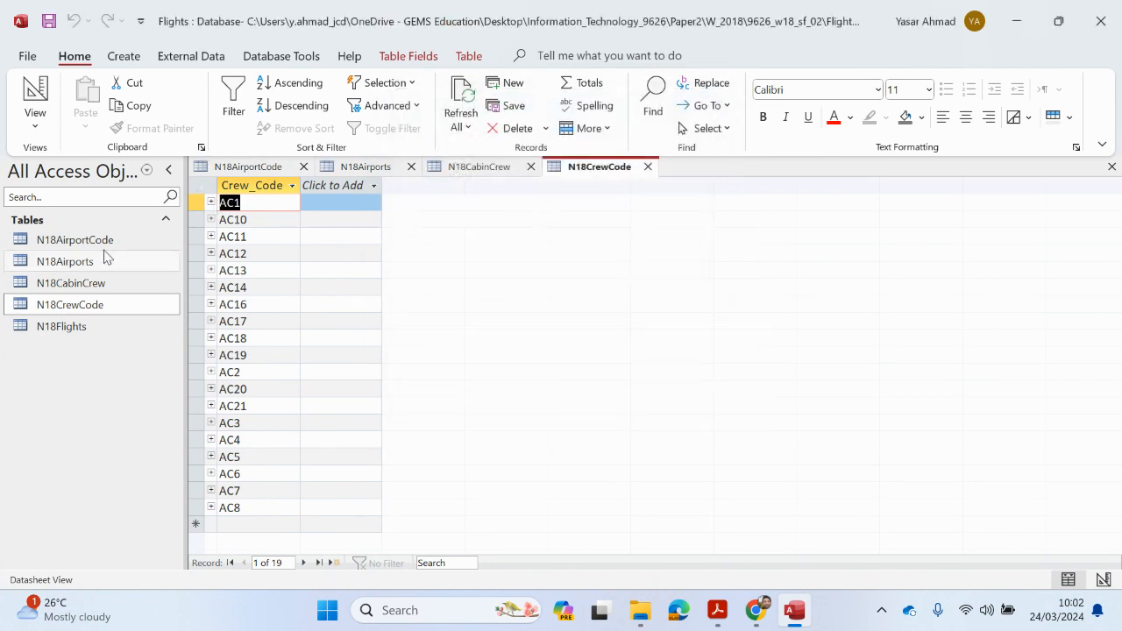
{"action": "left_click", "coordinate": [211, 219]}
{"action": "left_click", "coordinate": [665, 390]}
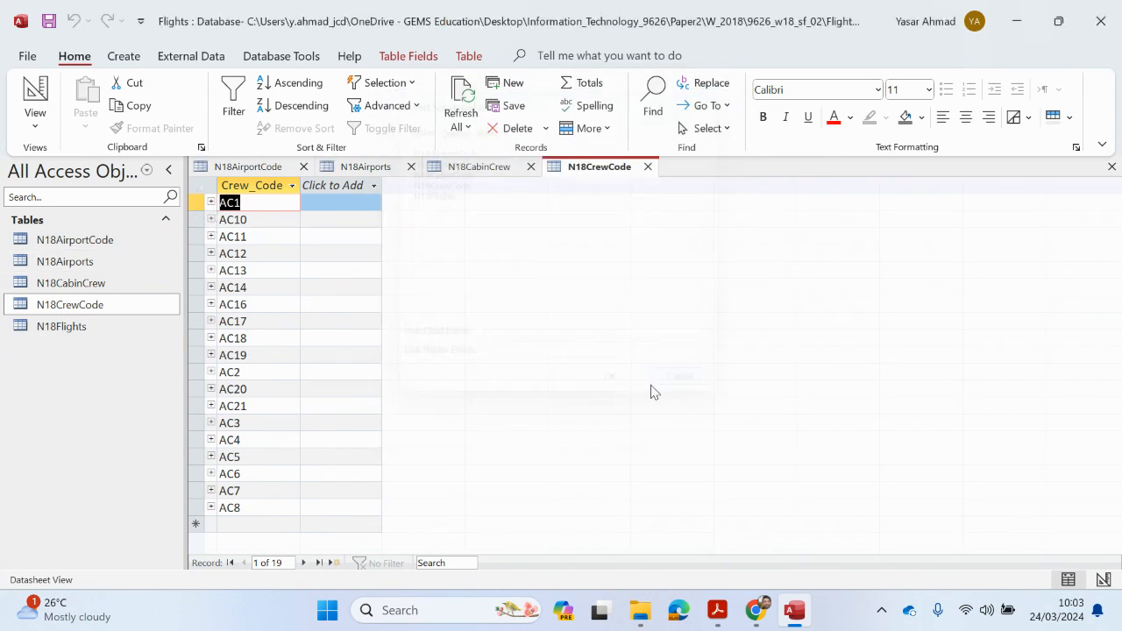
- Open the N18Flights table to view its flight records
{"action": "double_click", "coordinate": [98, 327]}
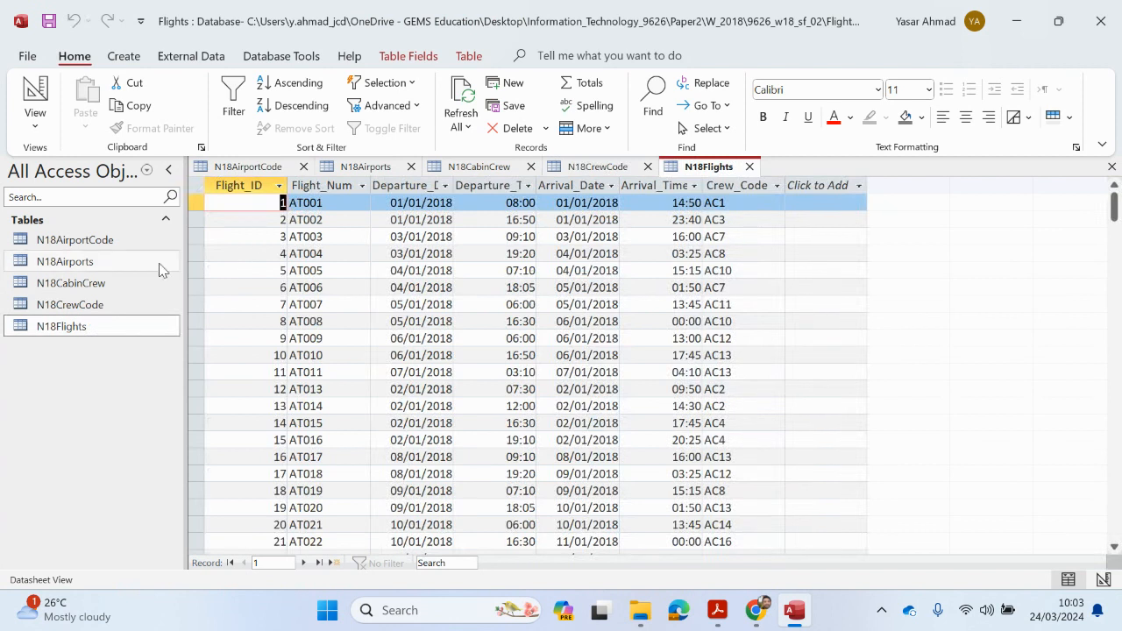
{"action": "left_click", "coordinate": [85, 285]}
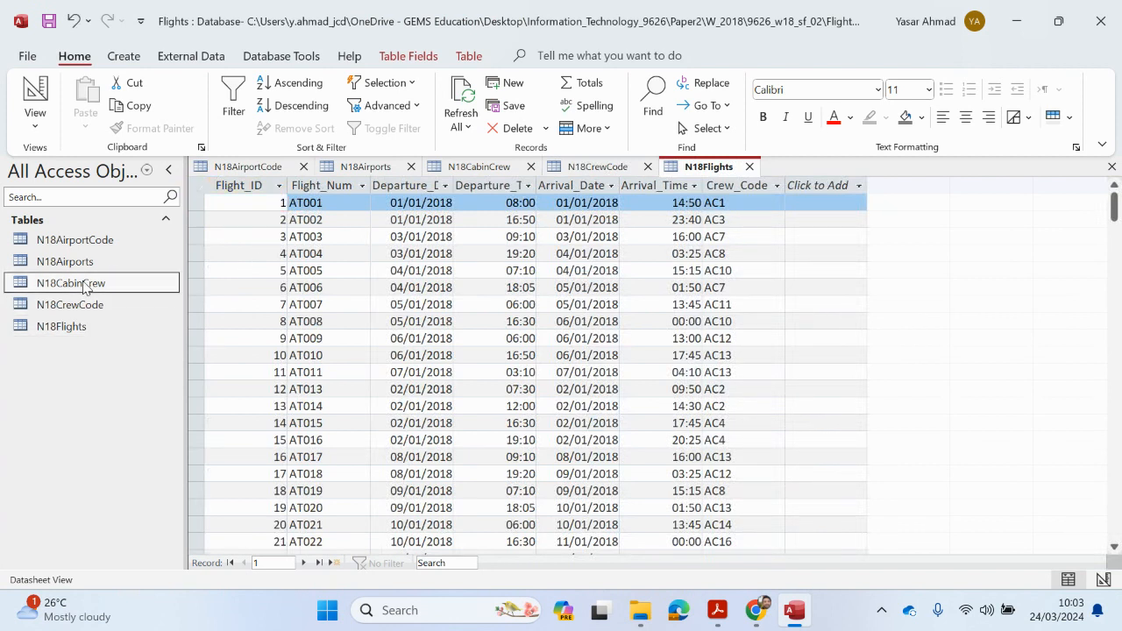
{"action": "left_click", "coordinate": [91, 220]}
{"action": "left_click", "coordinate": [103, 221]}
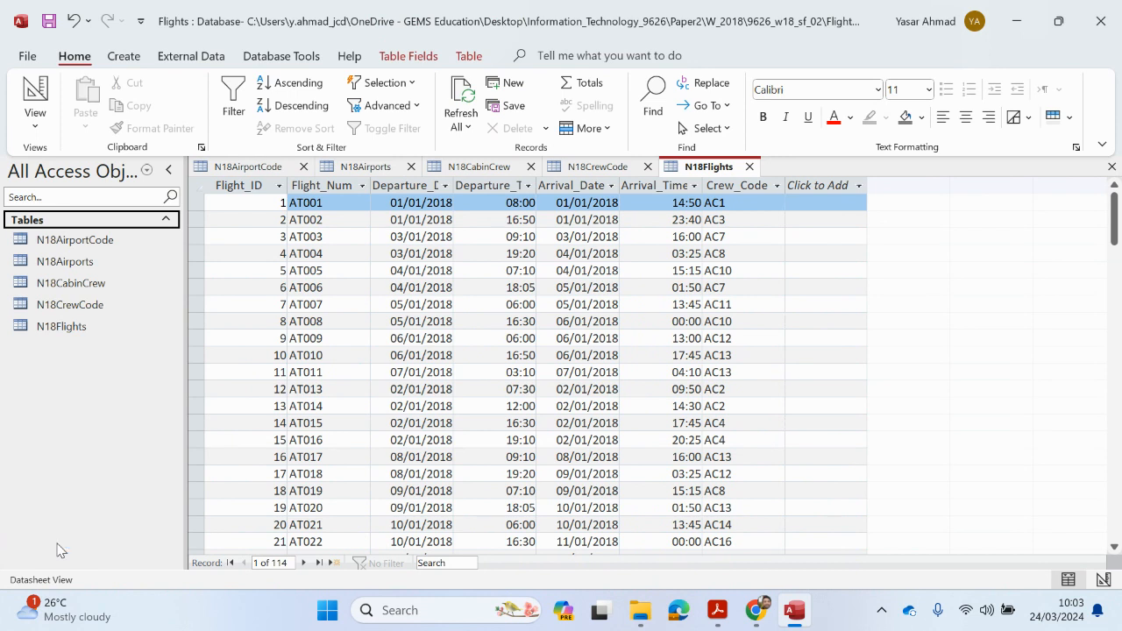
- Switch to 9626_w18_qp_02.pdf in Acrobat and highlight "structure of the tables" in Evidence 1 and "relationships between these tables" in Evidence 2
{"action": "left_click", "coordinate": [717, 610]}
{"action": "left_click", "coordinate": [664, 541]}
{"action": "scroll", "coordinate": [657, 511], "scroll_direction": "down", "scroll_amount": 3}
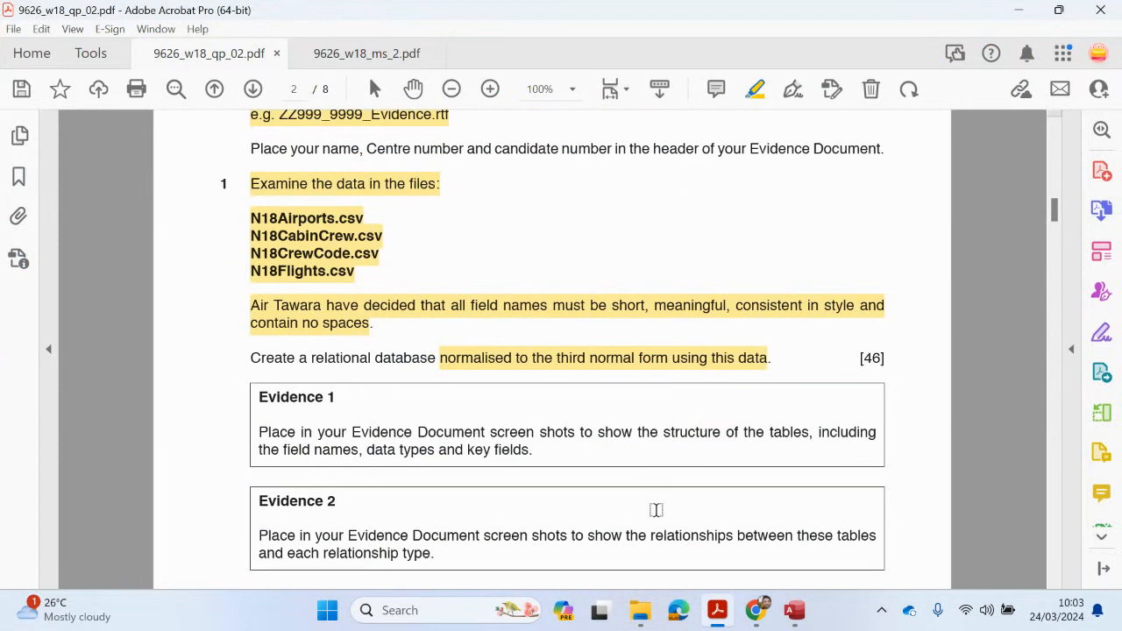
{"action": "scroll", "coordinate": [663, 513], "scroll_direction": "down", "scroll_amount": 2}
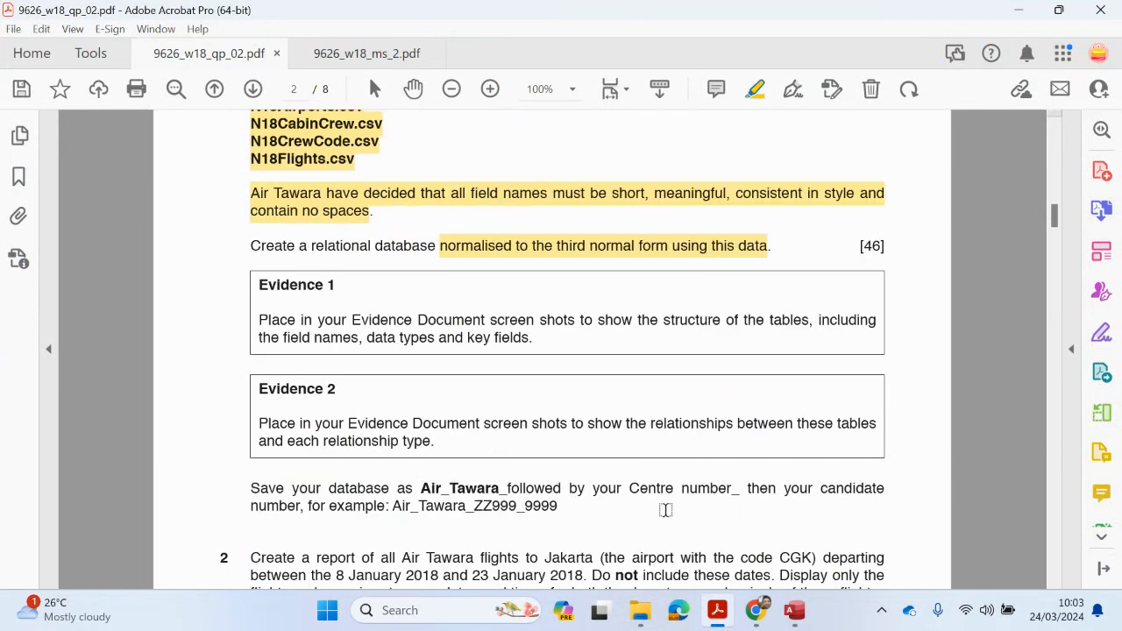
{"action": "mouse_move", "coordinate": [585, 602]}
{"action": "left_click_drag", "start_coordinate": [672, 319], "coordinate": [788, 324]}
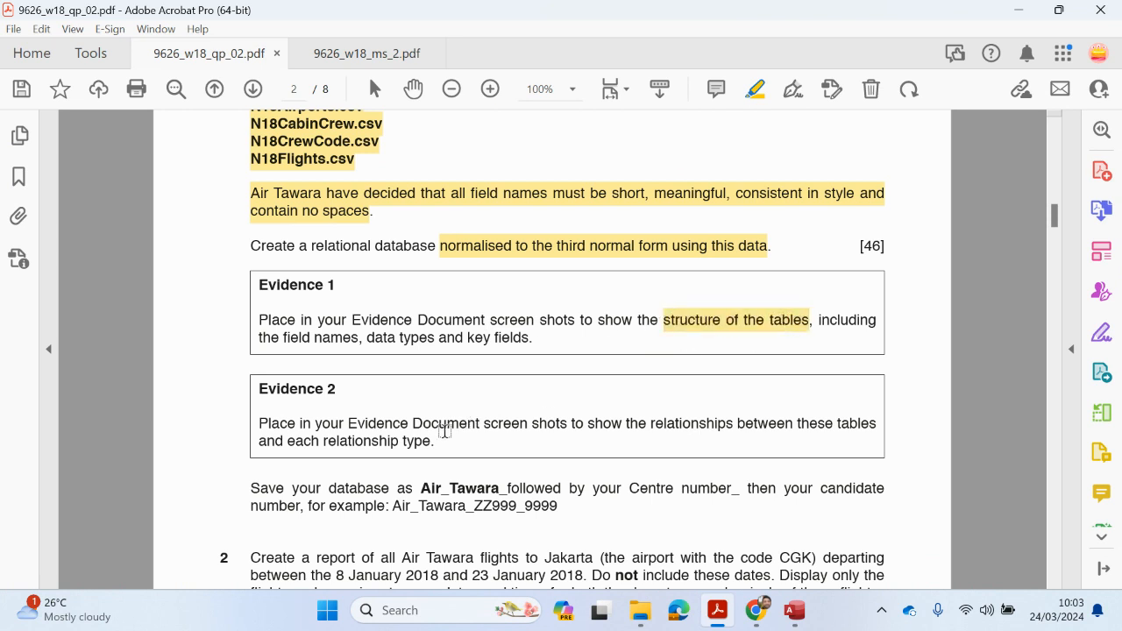
{"action": "left_click_drag", "start_coordinate": [671, 420], "coordinate": [871, 446]}
- Review the Evidence 2 table layout and Edit Relationships examples in the 9626_w18_ms_2.pdf mark scheme
{"action": "left_click", "coordinate": [355, 65]}
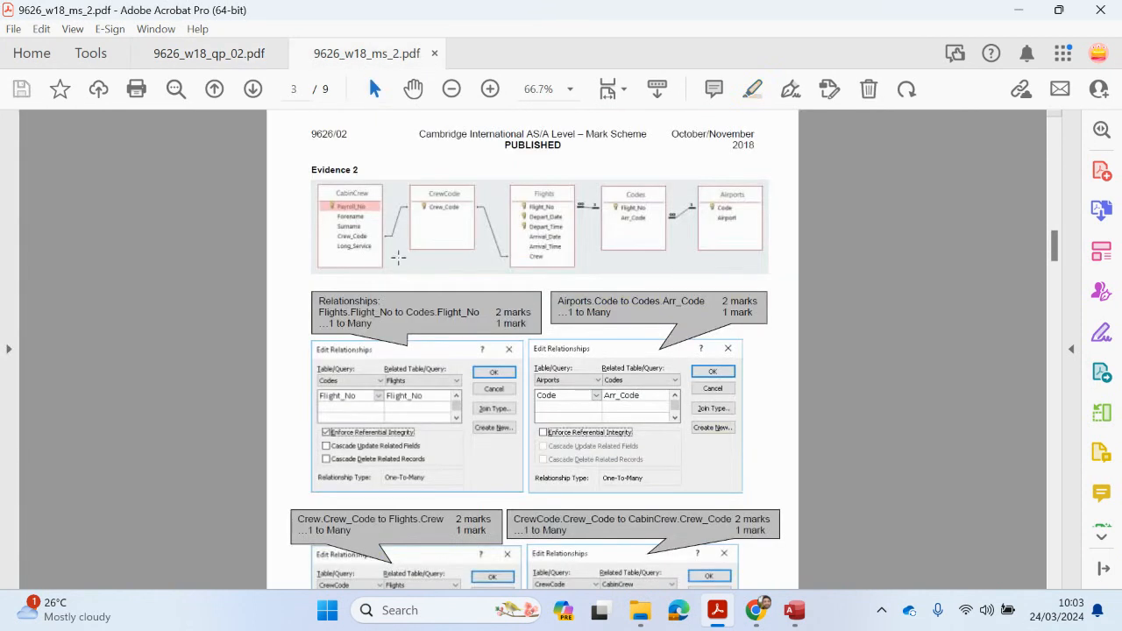
{"action": "left_click", "coordinate": [211, 53]}
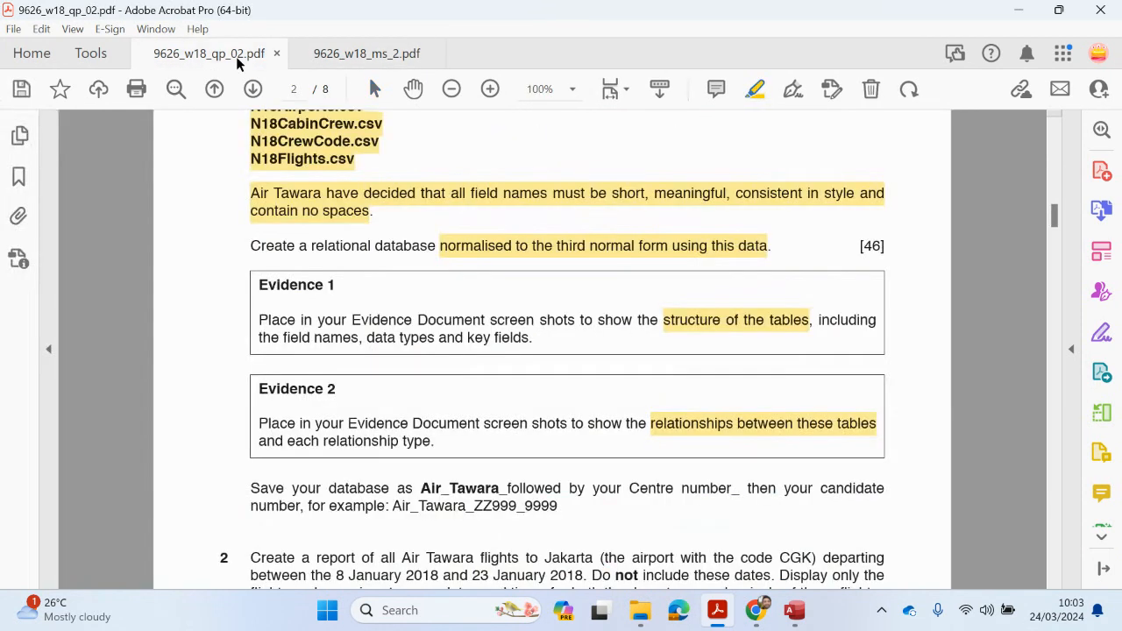
{"action": "left_click", "coordinate": [338, 56]}
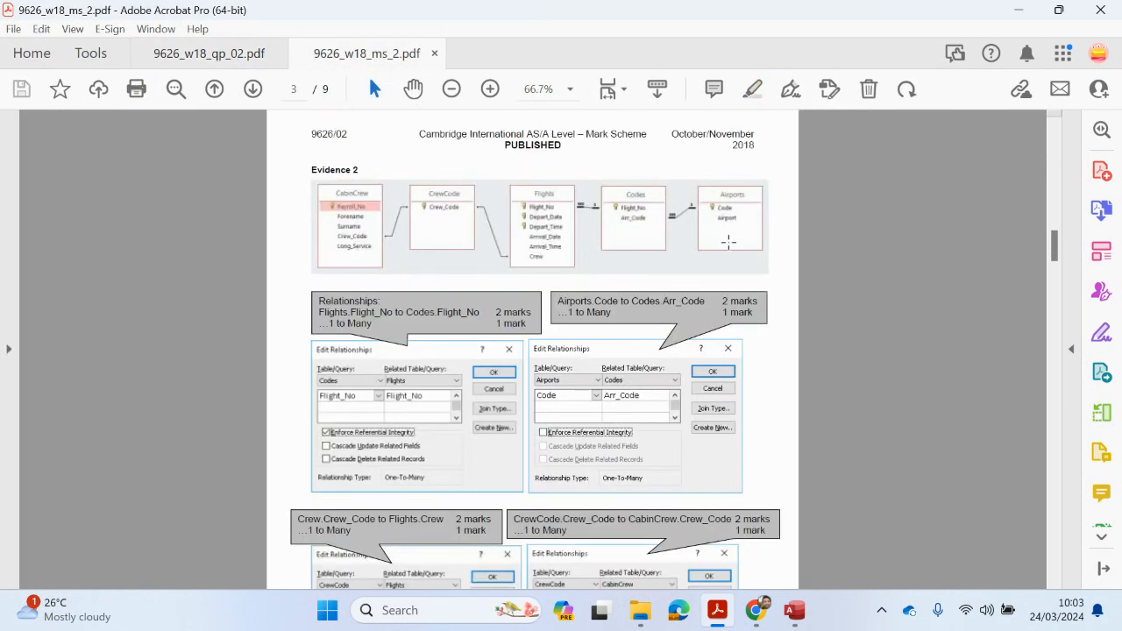
{"action": "scroll", "coordinate": [686, 328], "scroll_direction": "down", "scroll_amount": 3}
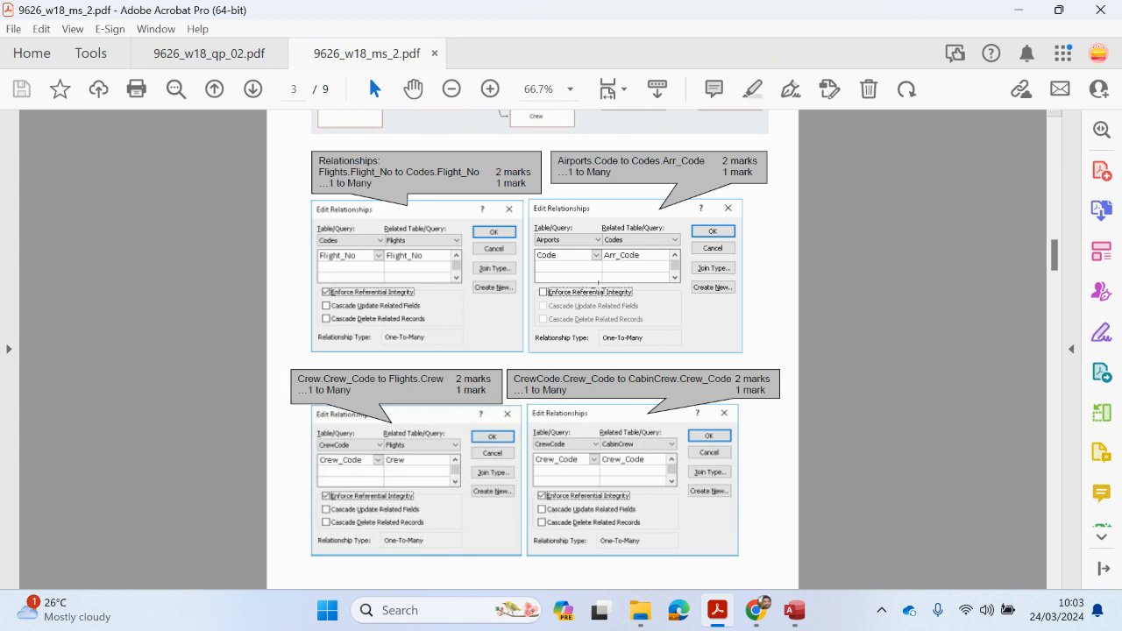
- Return to Access, inspect the relationship between N18AirportCode and N18Airports in the relationships layout, and close the layout
{"action": "left_click", "coordinate": [796, 614]}
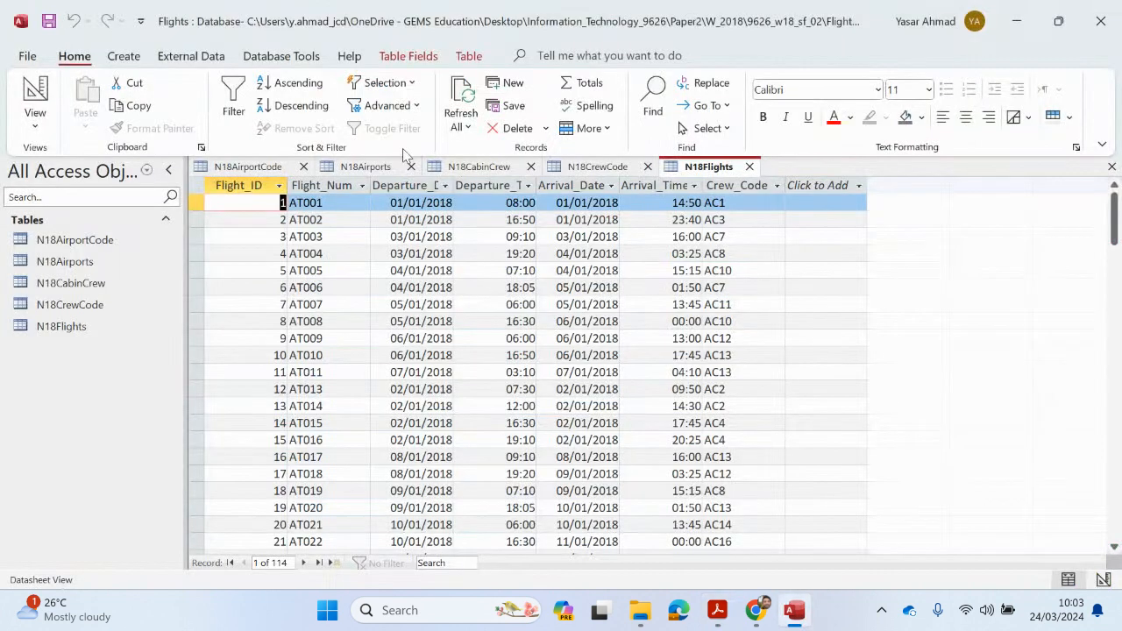
{"action": "left_click", "coordinate": [306, 59]}
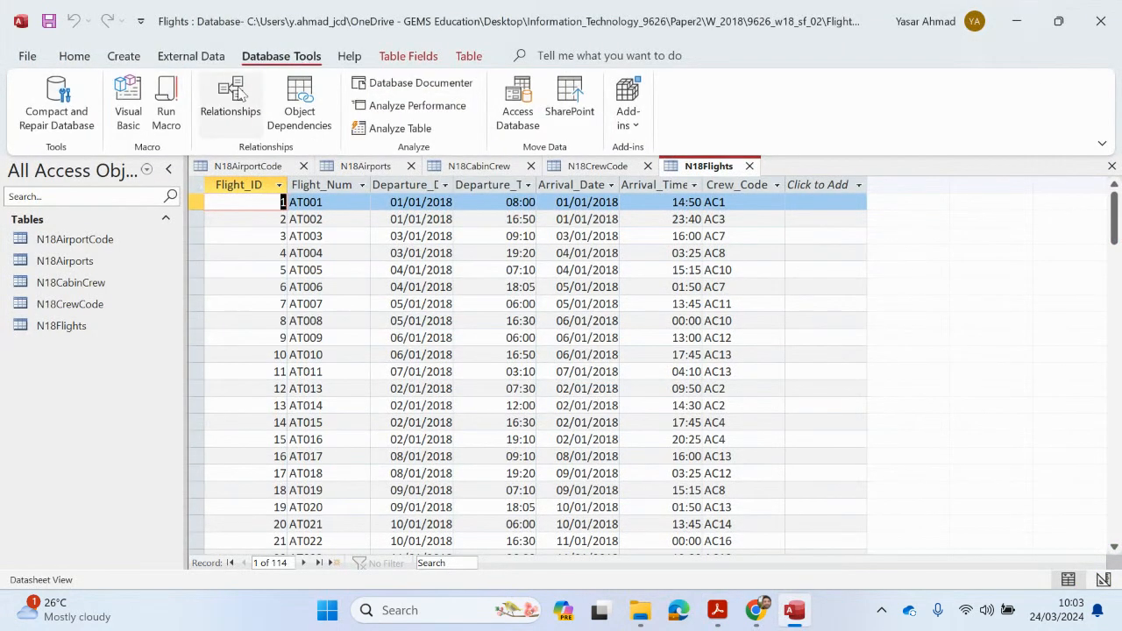
{"action": "left_click", "coordinate": [235, 101]}
{"action": "double_click", "coordinate": [371, 227]}
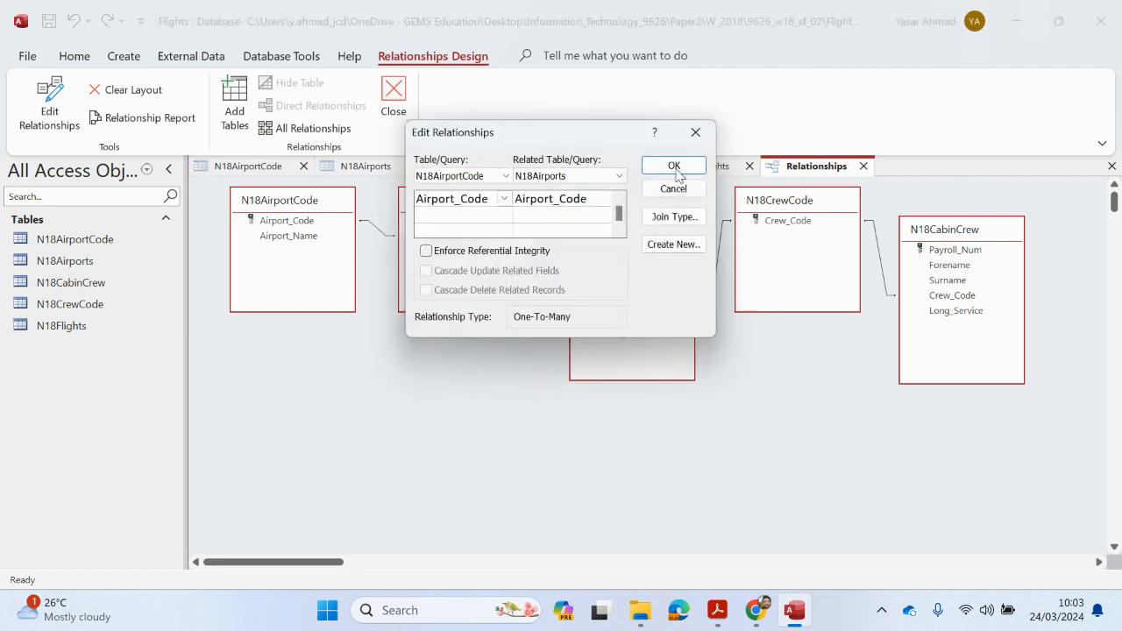
{"action": "left_click", "coordinate": [674, 167]}
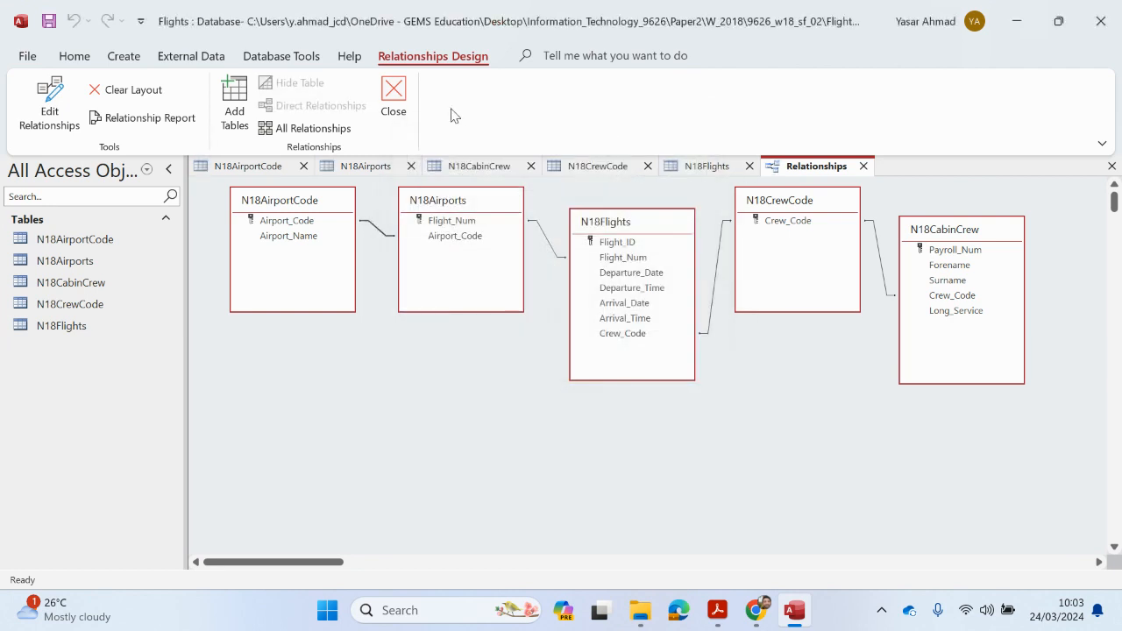
{"action": "left_click", "coordinate": [394, 92]}
- Open the N18Flights table's design as read-only to view its field names and data types
{"action": "left_click", "coordinate": [35, 109]}
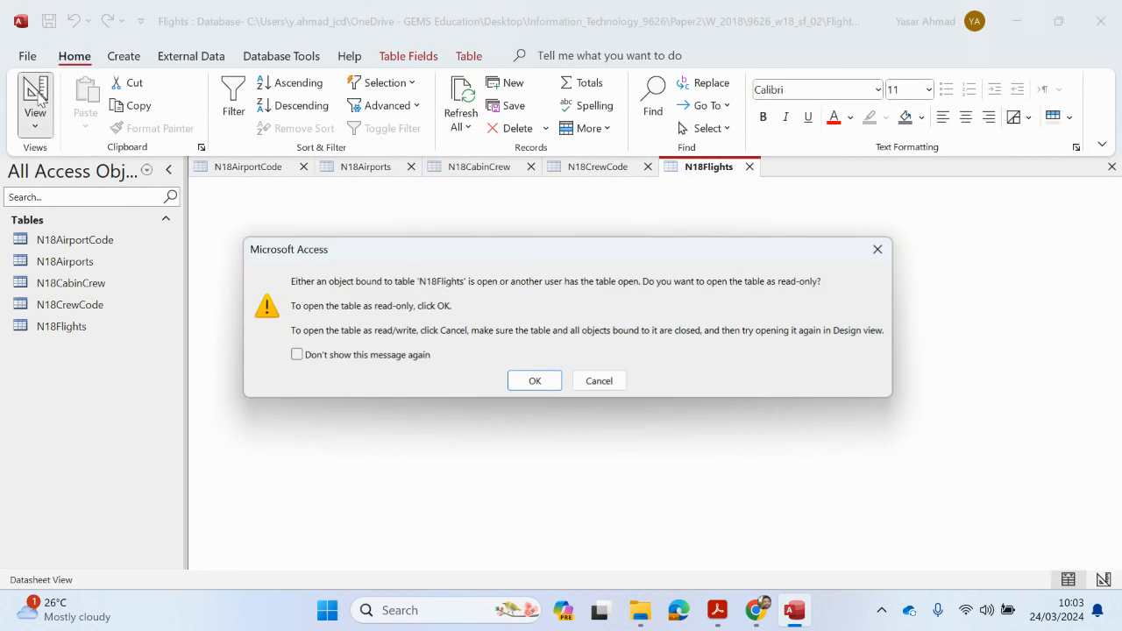
{"action": "left_click", "coordinate": [532, 380]}
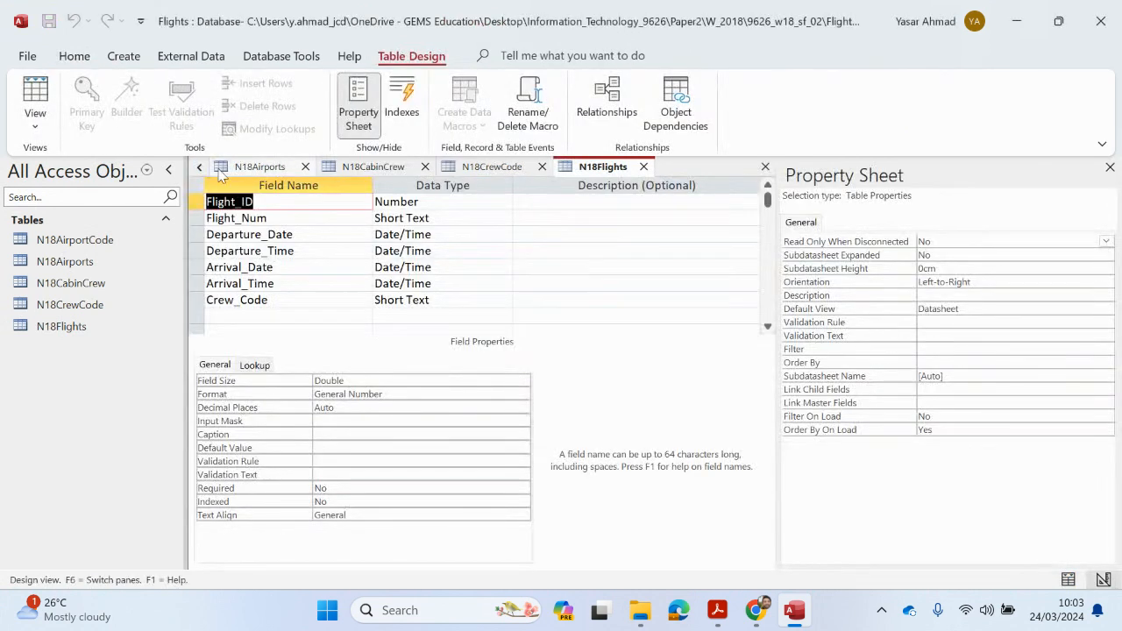
{"action": "left_click", "coordinate": [491, 167]}
- Close all the open tables in the database
{"action": "left_click", "coordinate": [748, 167]}
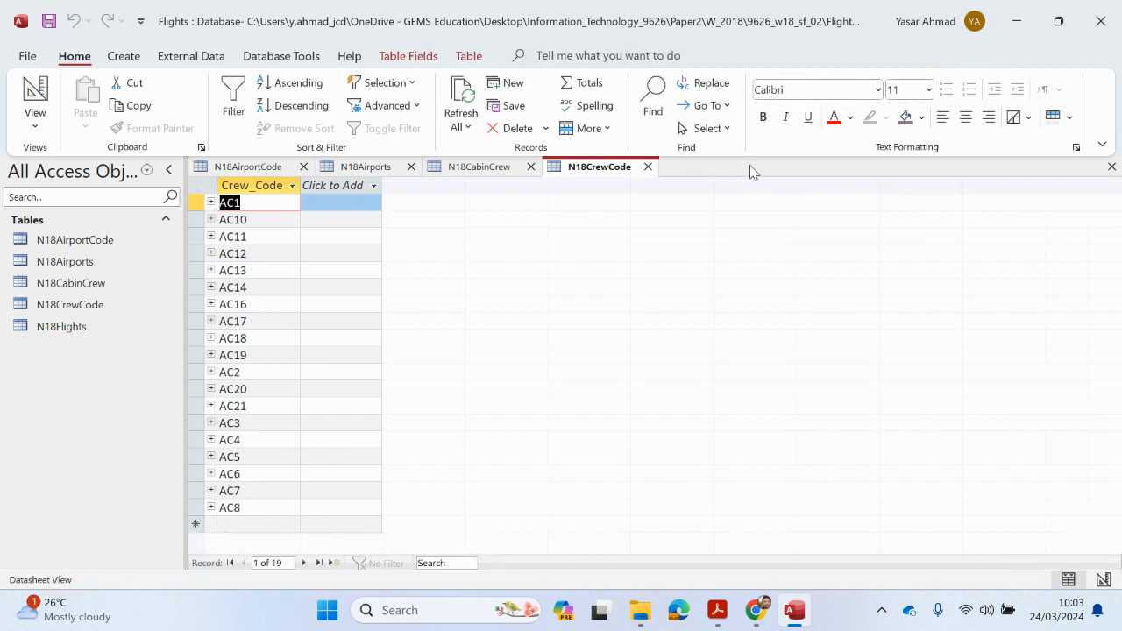
{"action": "left_click", "coordinate": [648, 166]}
{"action": "left_click", "coordinate": [531, 166]}
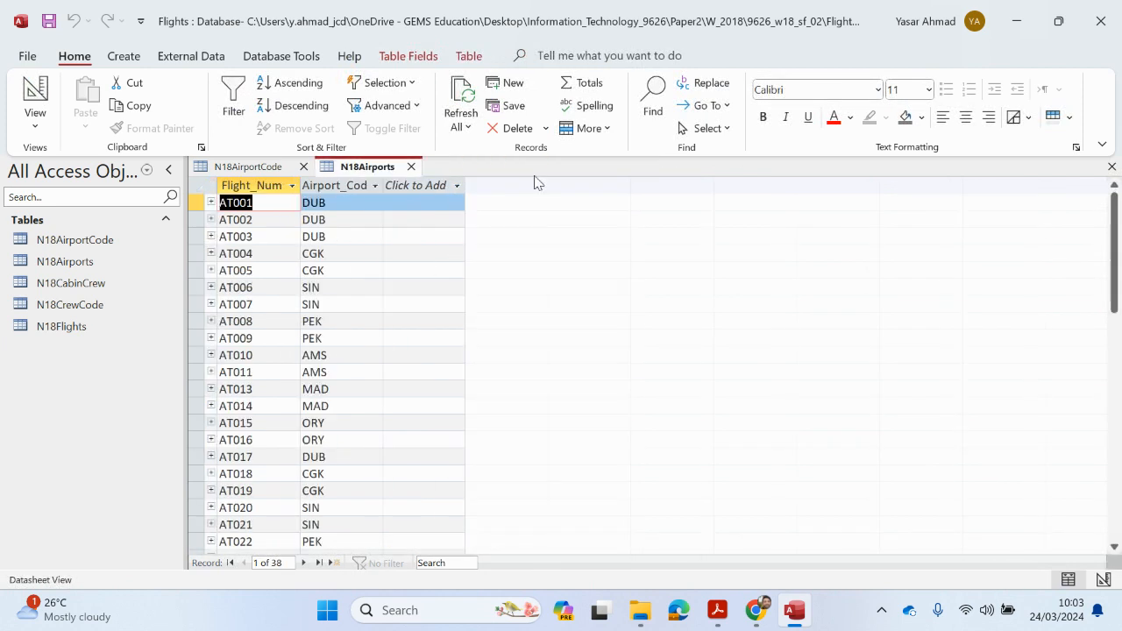
{"action": "left_click", "coordinate": [410, 166]}
{"action": "left_click", "coordinate": [304, 167]}
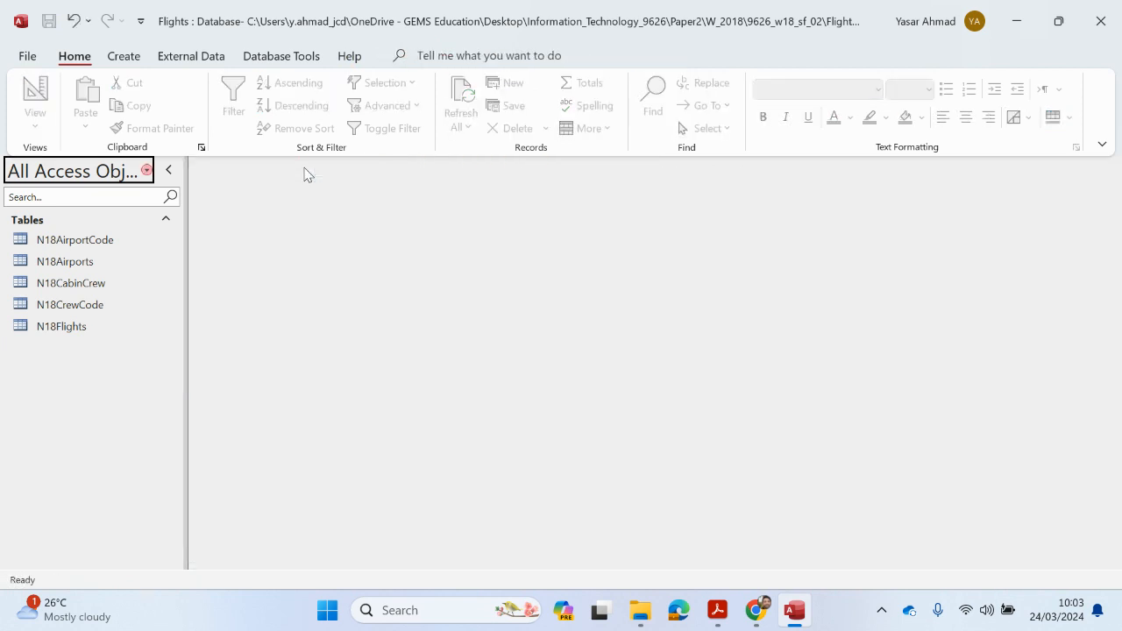
- Switch to the question paper in Acrobat and copy the example database name Air_Tawara_ZZ999_9999
{"action": "mouse_move", "coordinate": [717, 609]}
{"action": "left_click", "coordinate": [657, 552]}
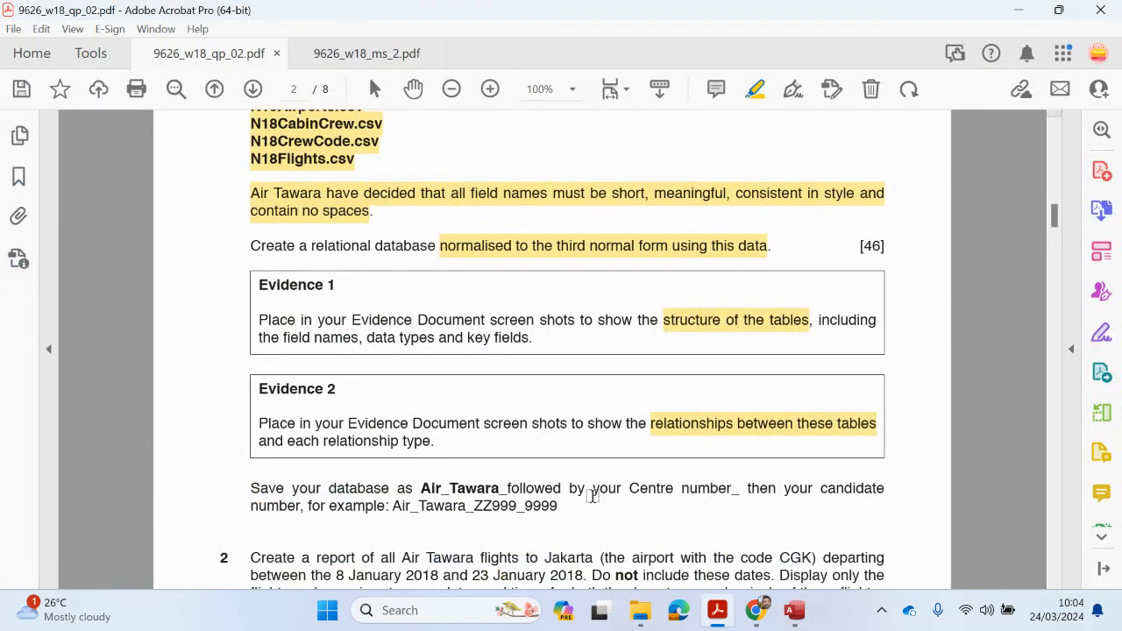
{"action": "scroll", "coordinate": [604, 518], "scroll_direction": "down", "scroll_amount": 1}
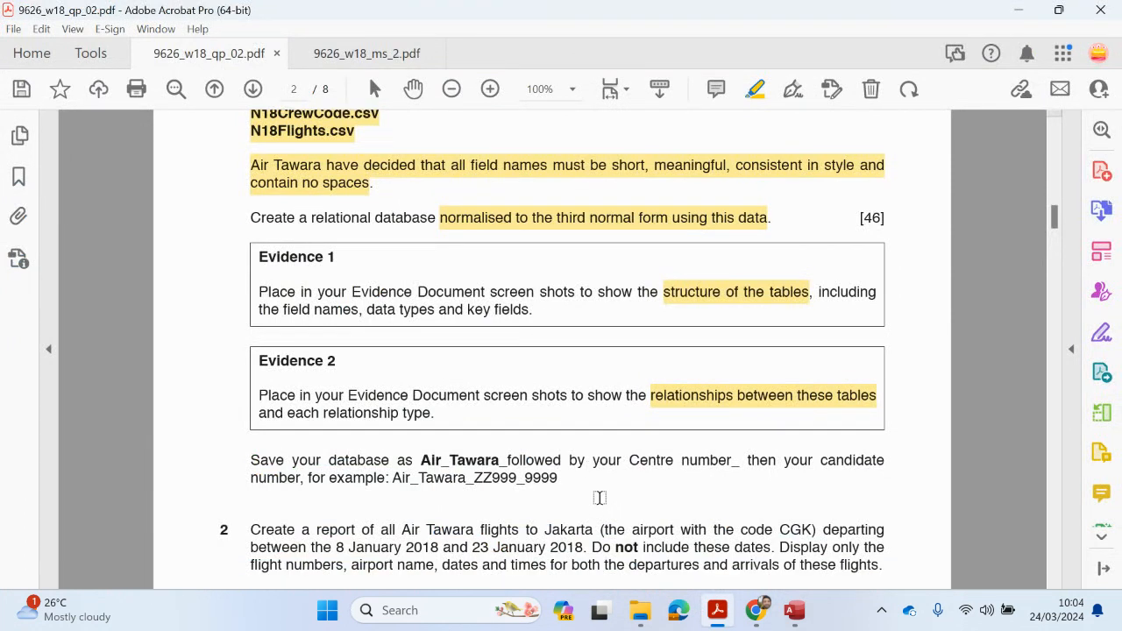
{"action": "scroll", "coordinate": [591, 513], "scroll_direction": "down", "scroll_amount": 1}
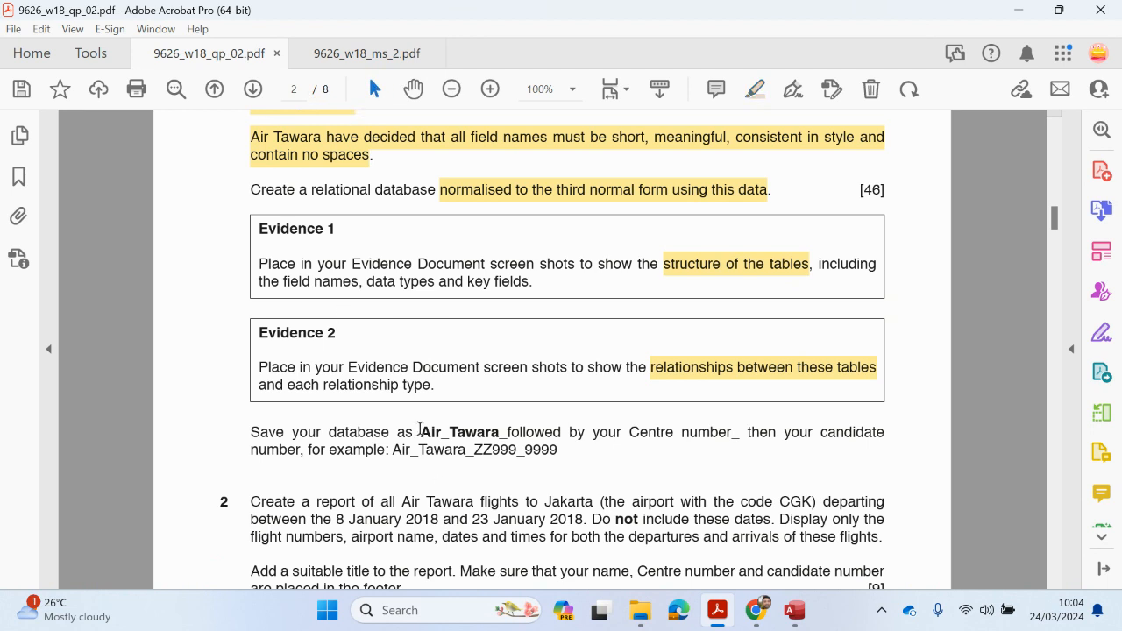
{"action": "left_click_drag", "start_coordinate": [426, 429], "coordinate": [467, 439]}
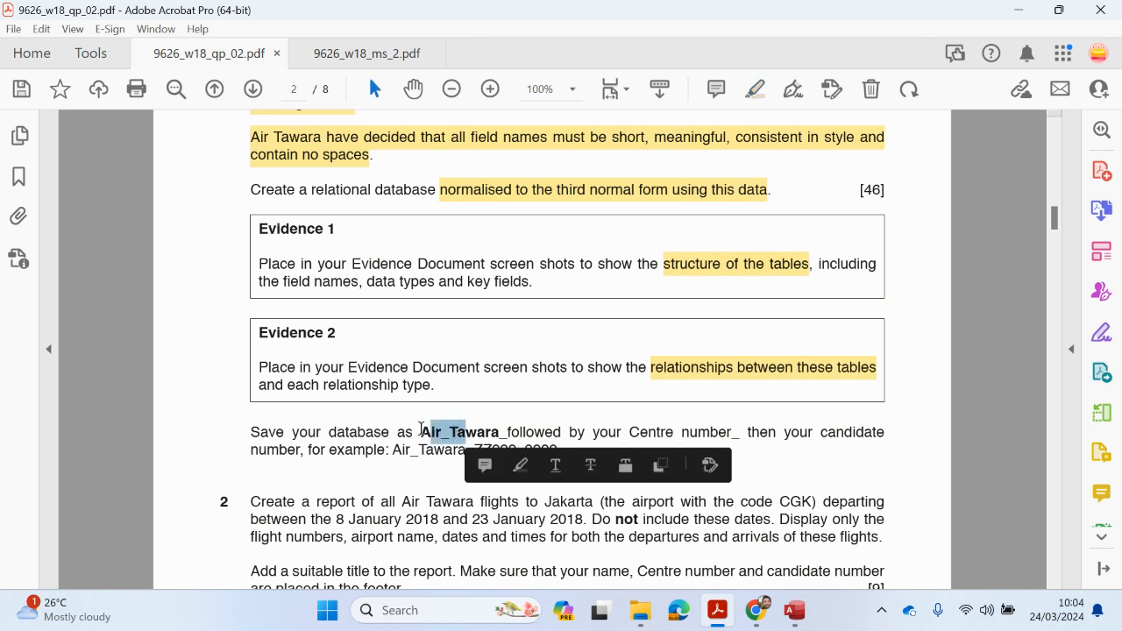
{"action": "left_click", "coordinate": [400, 451]}
{"action": "left_click_drag", "start_coordinate": [392, 450], "coordinate": [554, 455]}
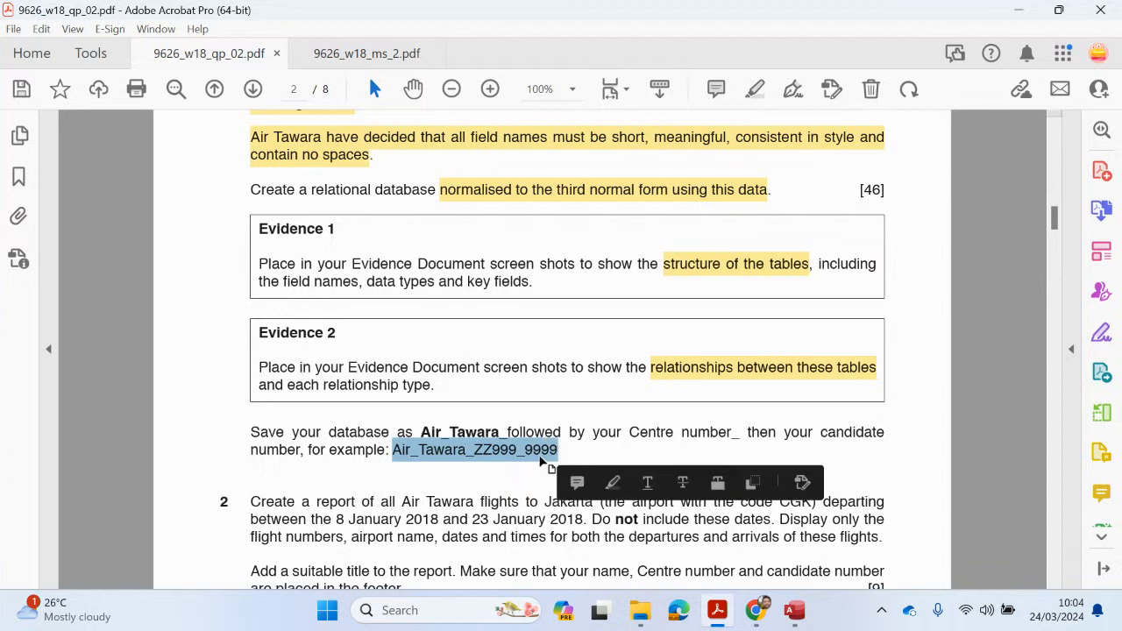
{"action": "right_click", "coordinate": [554, 455]}
{"action": "left_click", "coordinate": [635, 155]}
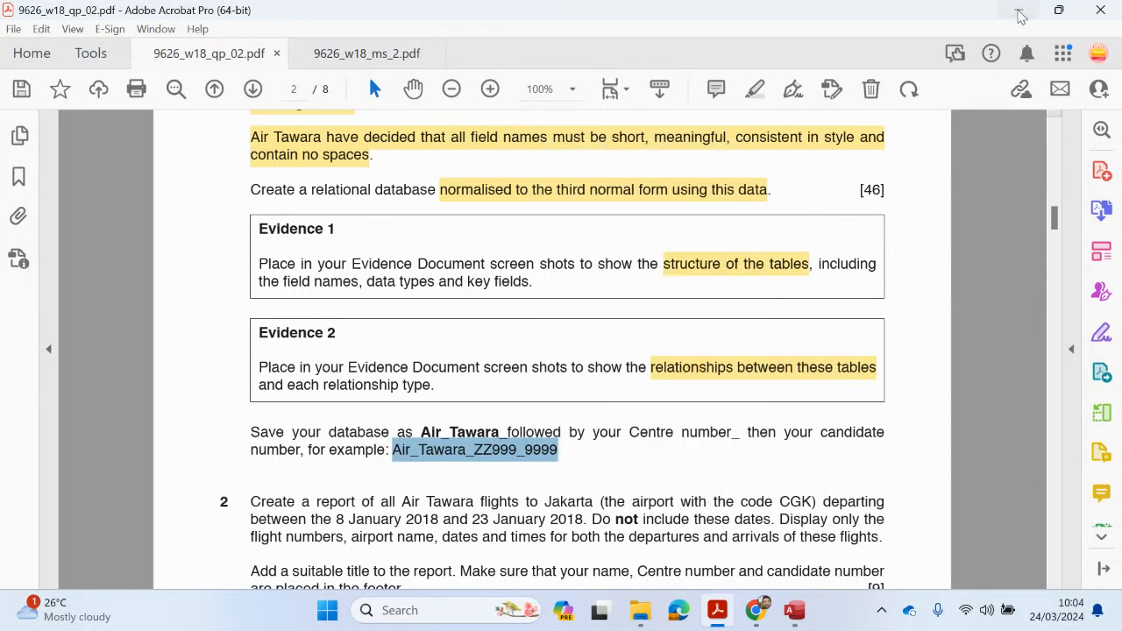
- Close the Access database and rename the Flights file as Air_Tawara_ZZ999_9999 in File Explorer's 9626_w18_sf_02 folder
{"action": "left_click", "coordinate": [1019, 10]}
{"action": "left_click", "coordinate": [1087, 16]}
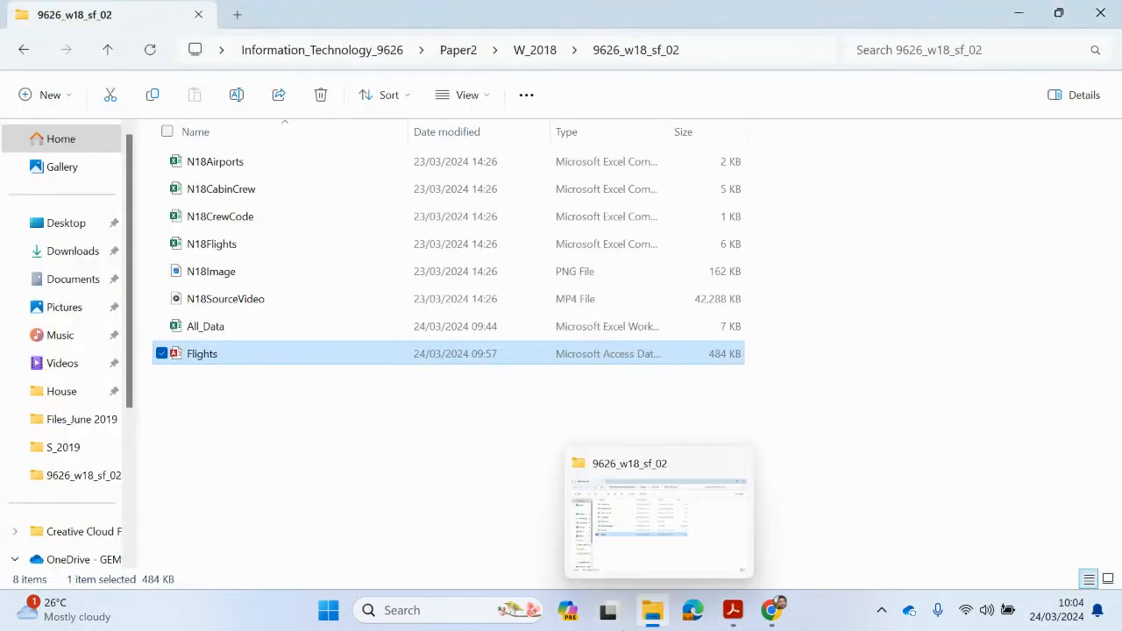
{"action": "right_click", "coordinate": [202, 355]}
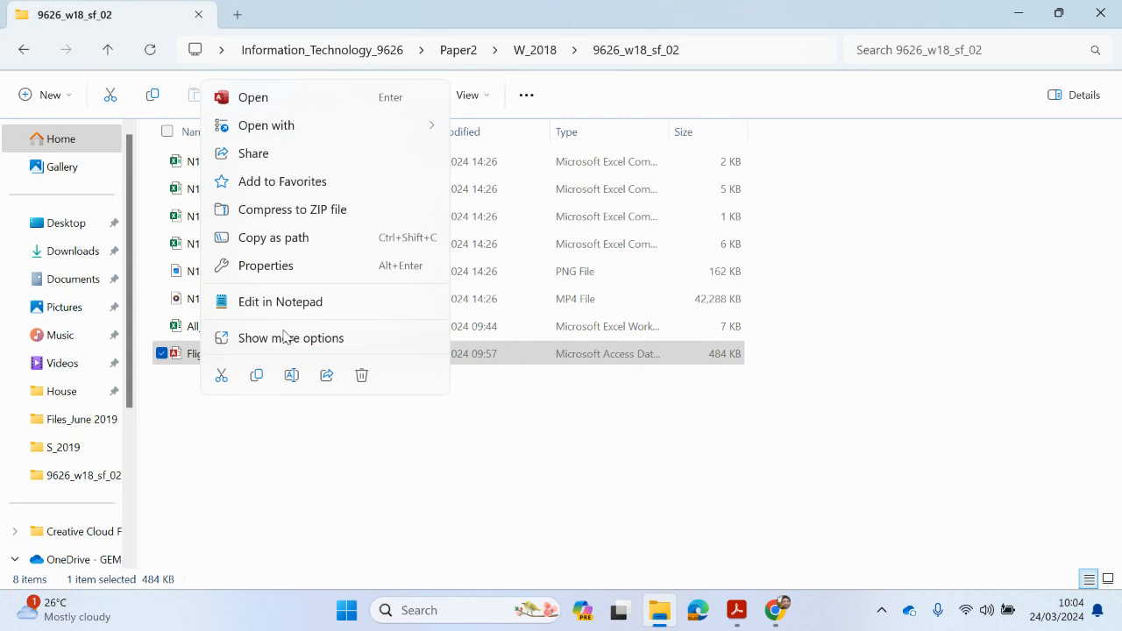
{"action": "left_click", "coordinate": [291, 375]}
{"action": "key", "text": "ctrl+v"}
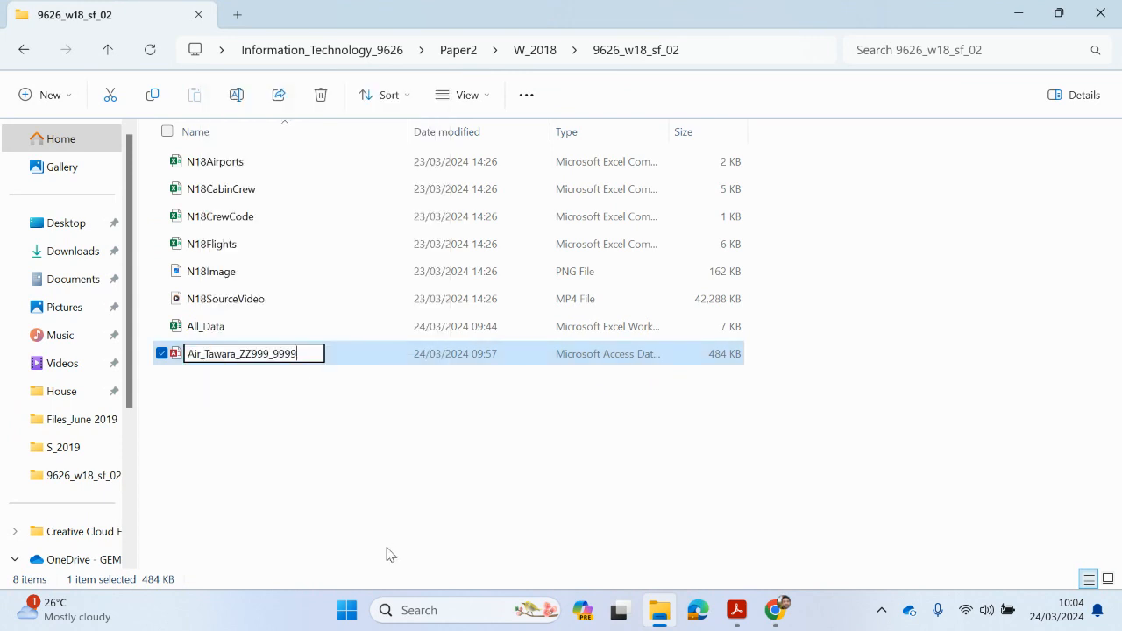
{"action": "left_click", "coordinate": [296, 460]}
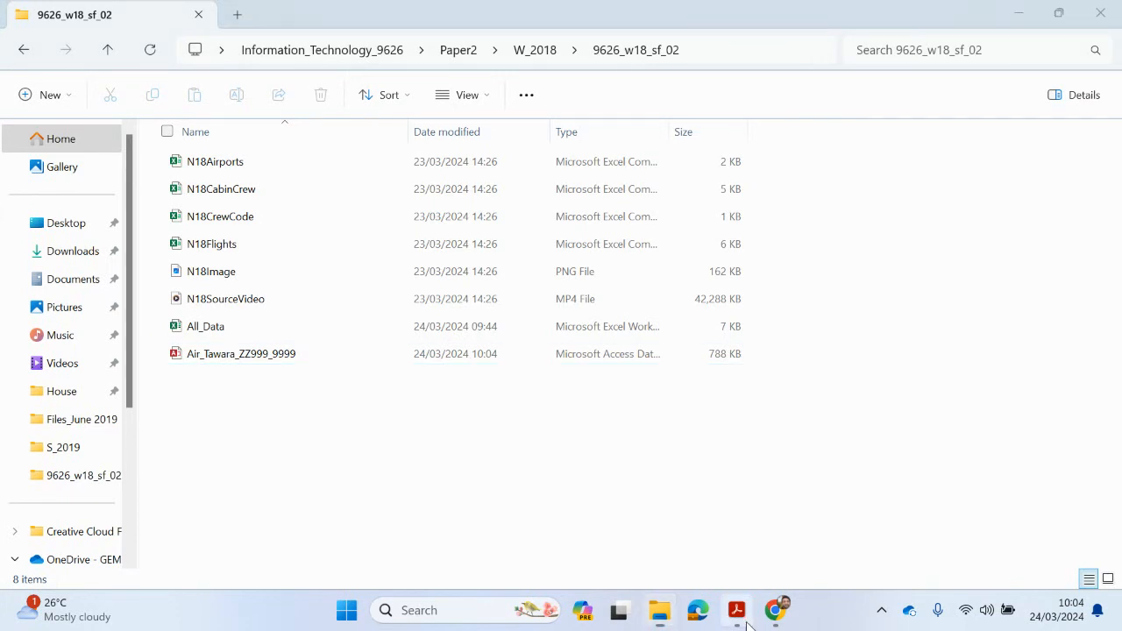
- Switch to the question paper in Acrobat and highlight the [46] mark allocation of question 1
{"action": "mouse_move", "coordinate": [737, 610]}
{"action": "left_click", "coordinate": [671, 542]}
{"action": "scroll", "coordinate": [762, 417], "scroll_direction": "up", "scroll_amount": 3}
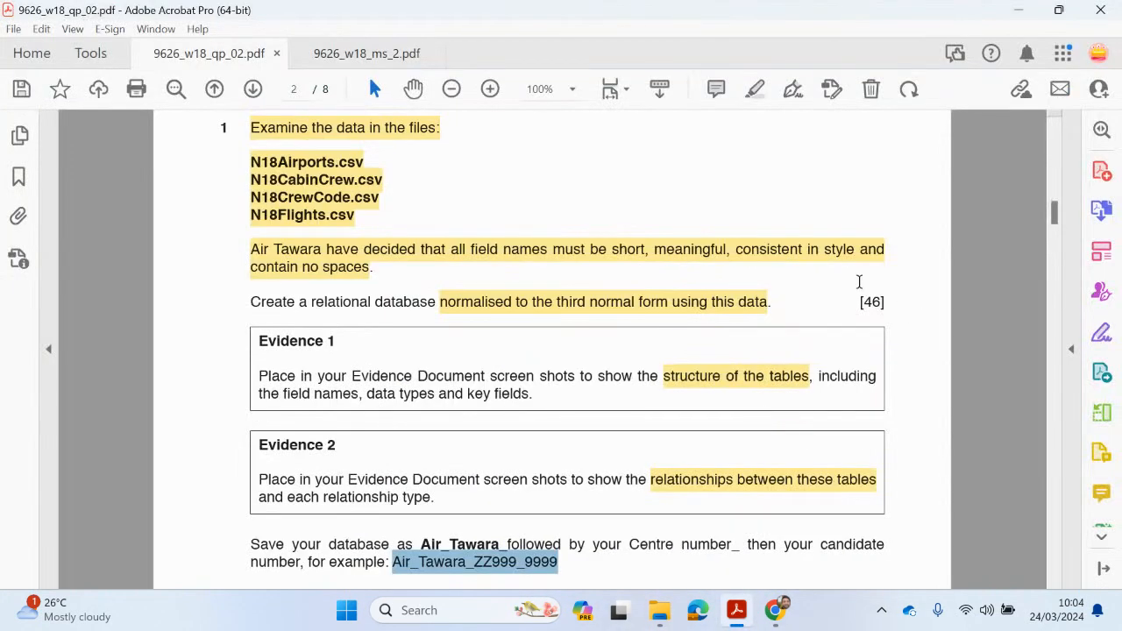
{"action": "left_click_drag", "start_coordinate": [859, 301], "coordinate": [885, 303]}
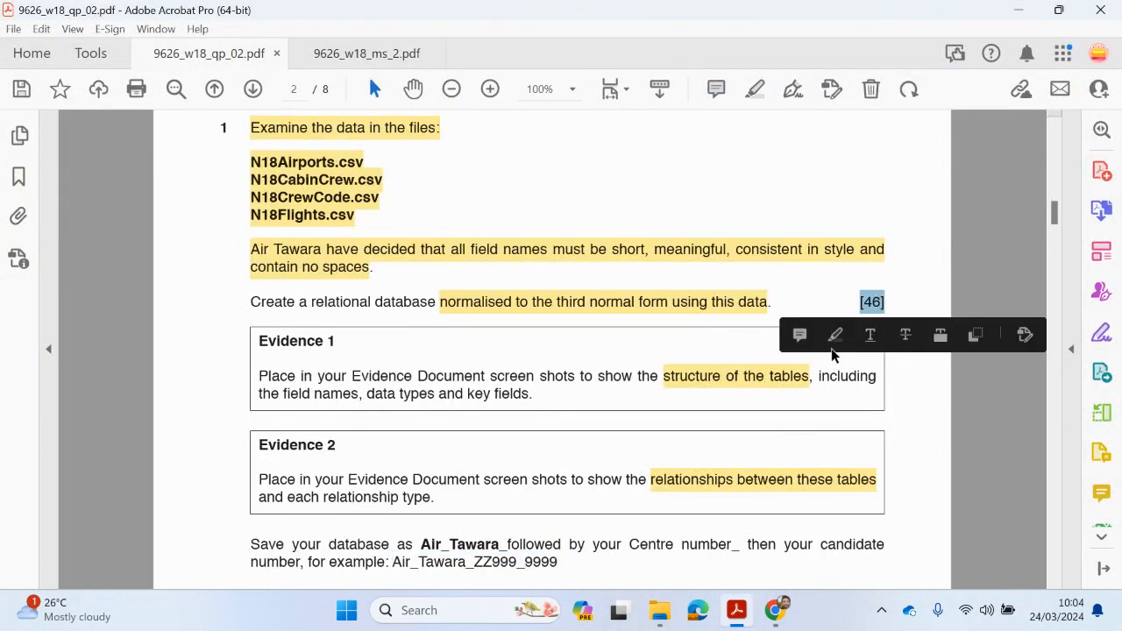
{"action": "left_click", "coordinate": [835, 334]}
- Look through the report and export requirements of questions 2 and 3 in the question paper, and switch to Chrome
{"action": "scroll", "coordinate": [776, 408], "scroll_direction": "down", "scroll_amount": 9}
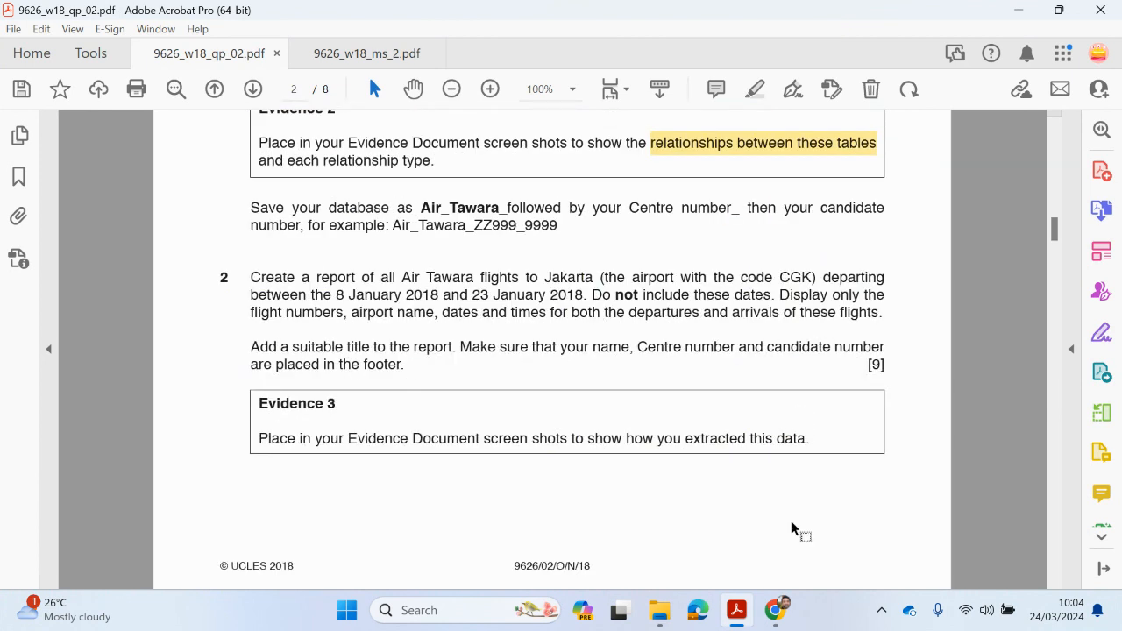
{"action": "scroll", "coordinate": [904, 499], "scroll_direction": "down", "scroll_amount": 13}
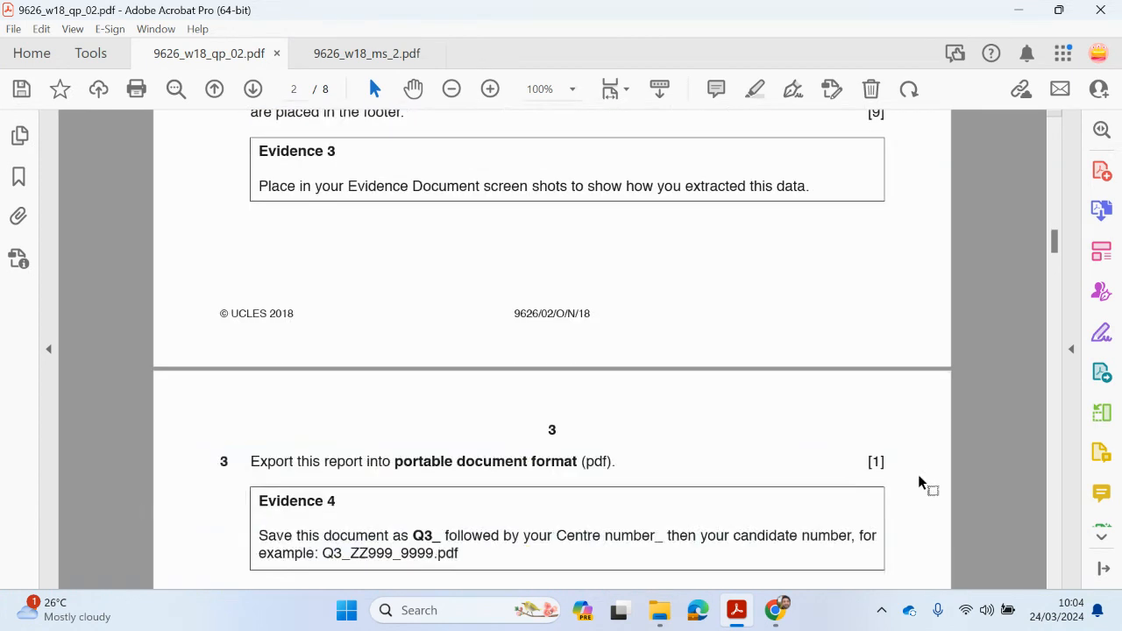
{"action": "scroll", "coordinate": [922, 489], "scroll_direction": "up", "scroll_amount": 18}
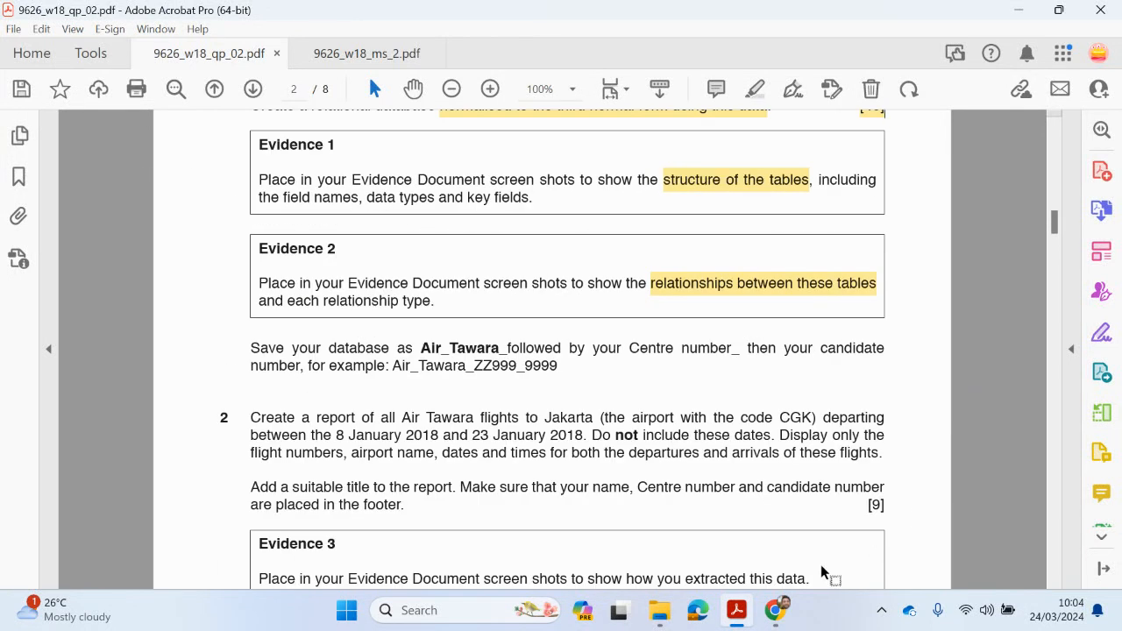
{"action": "mouse_move", "coordinate": [773, 609]}
{"action": "left_click", "coordinate": [732, 545]}
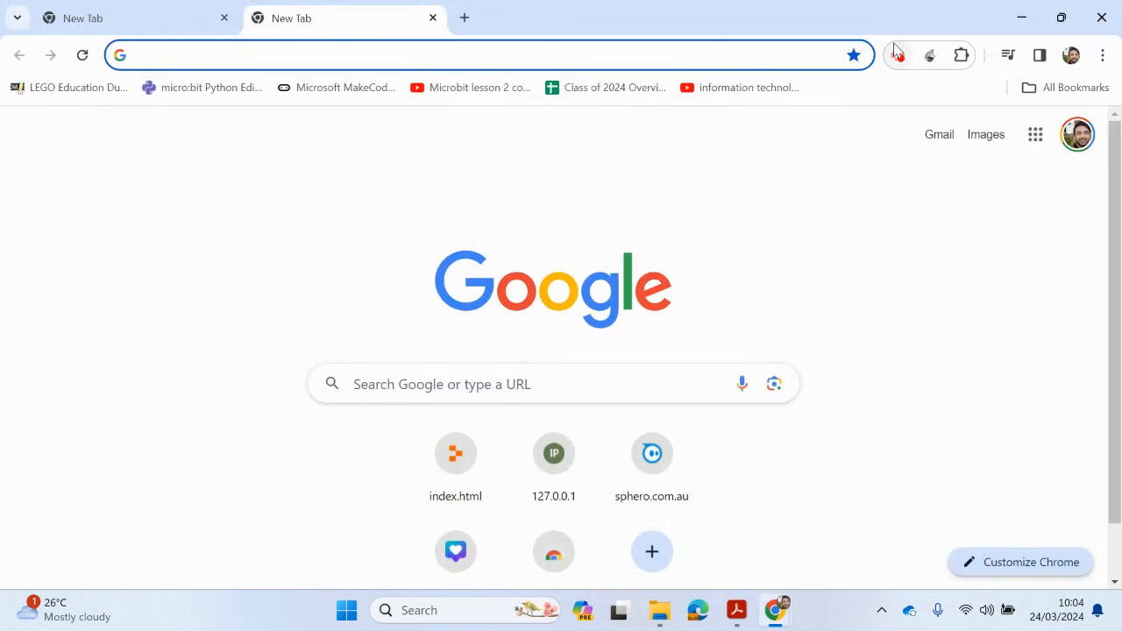